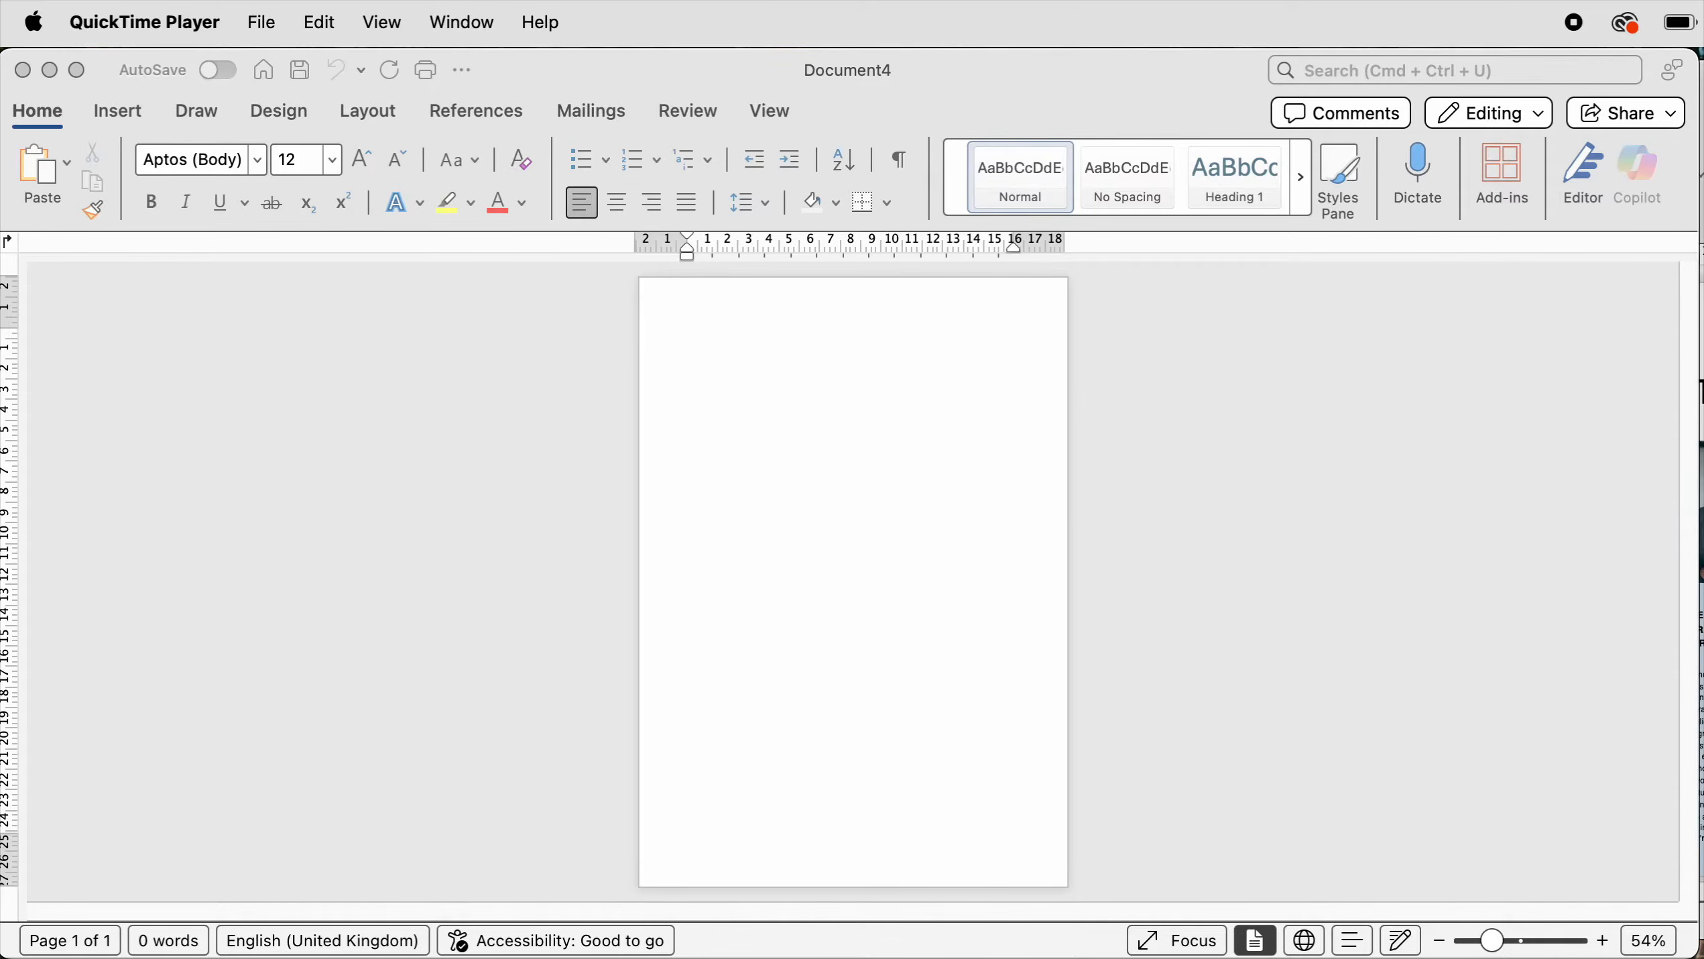
# - Close the sample newsletter document window to return to the blank document
pyautogui.moveTo(1703, 66); pyautogui.dragTo(1021, 53)
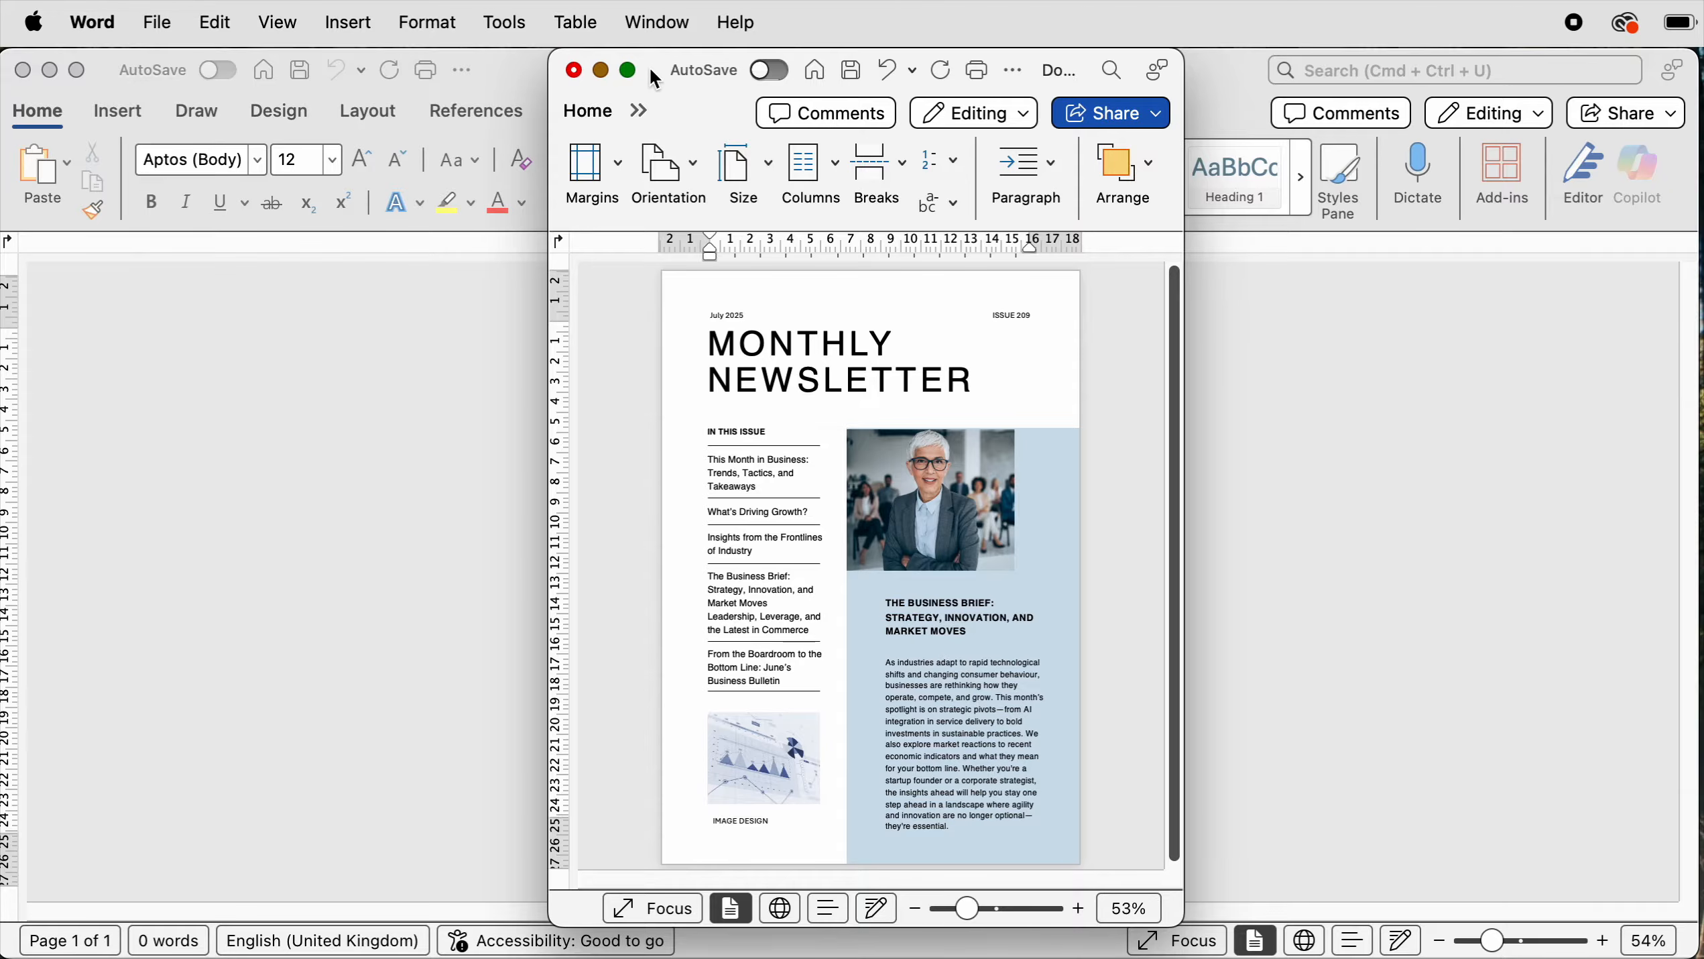
pyautogui.click(573, 70)
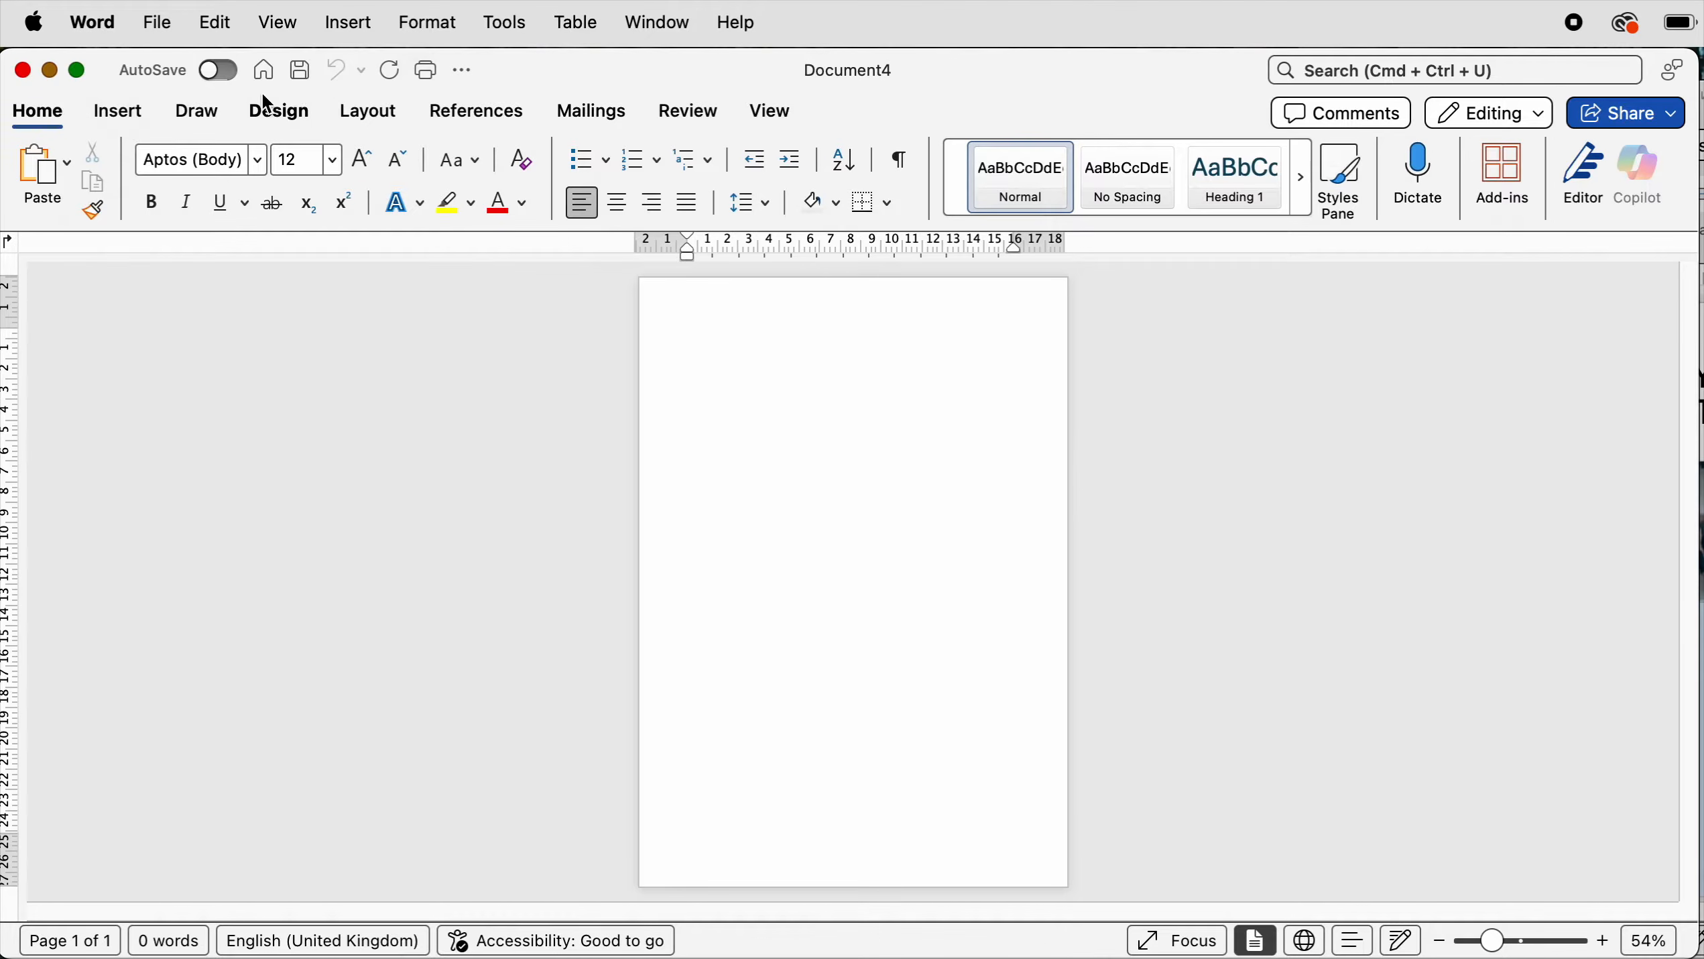
# - Draw a horizontal text box about 11.6 cm wide and 2.9 cm tall near the top of the page
pyautogui.click(129, 115)
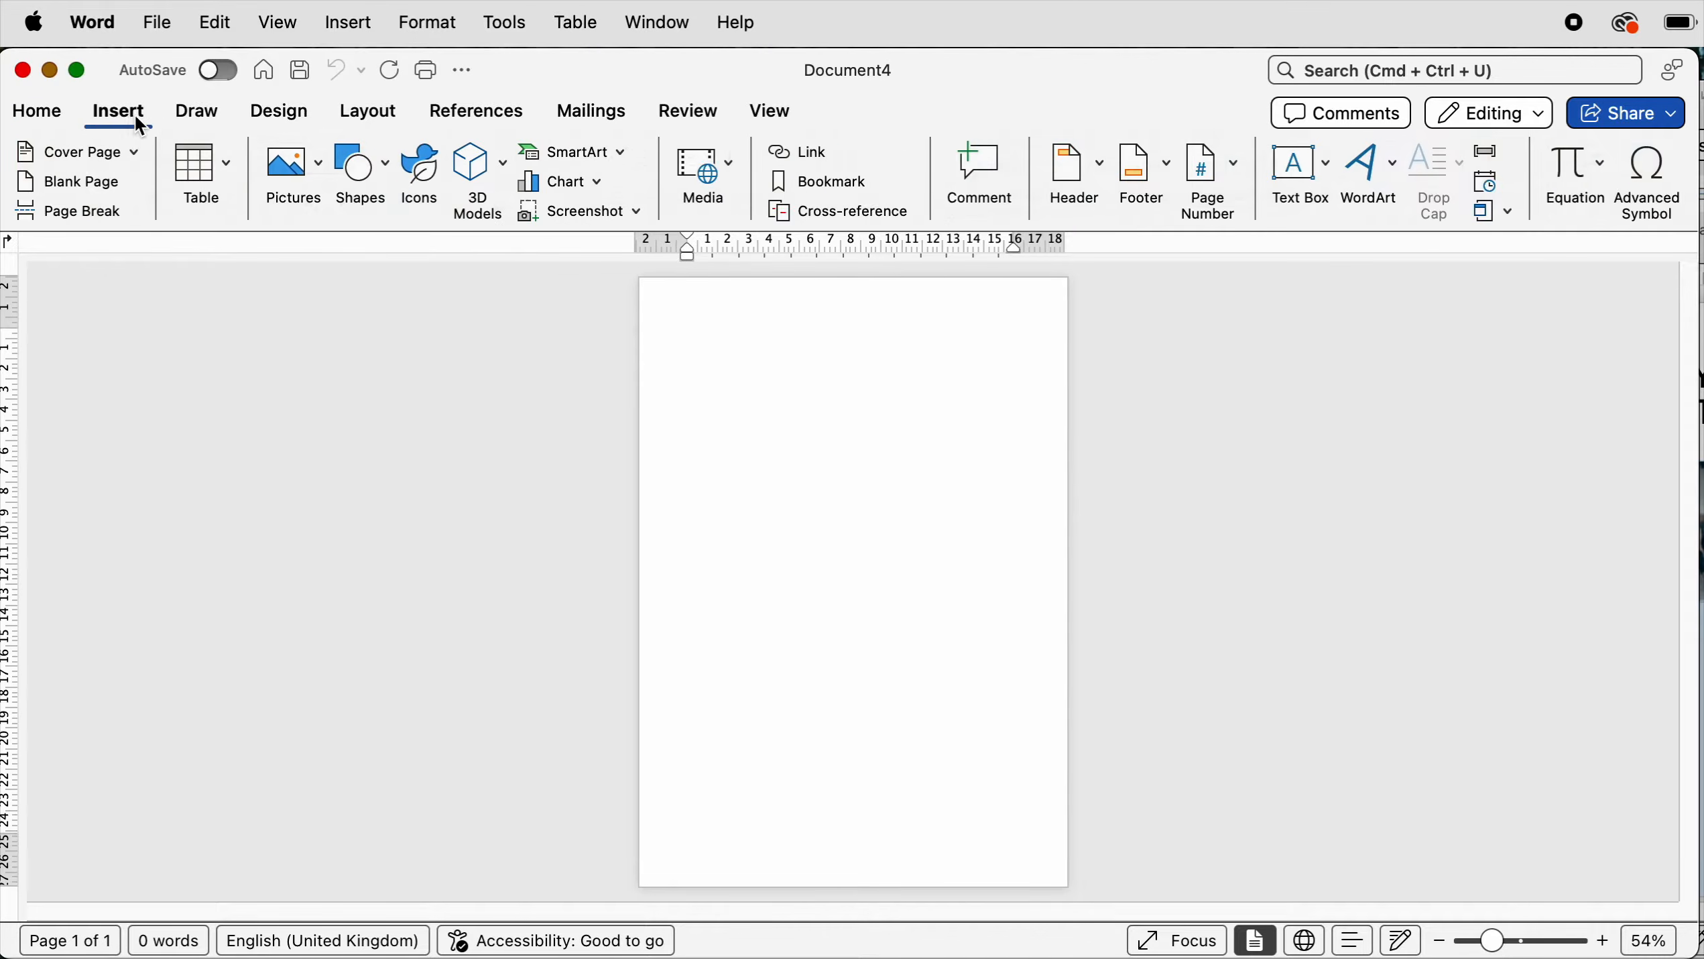
pyautogui.click(1328, 165)
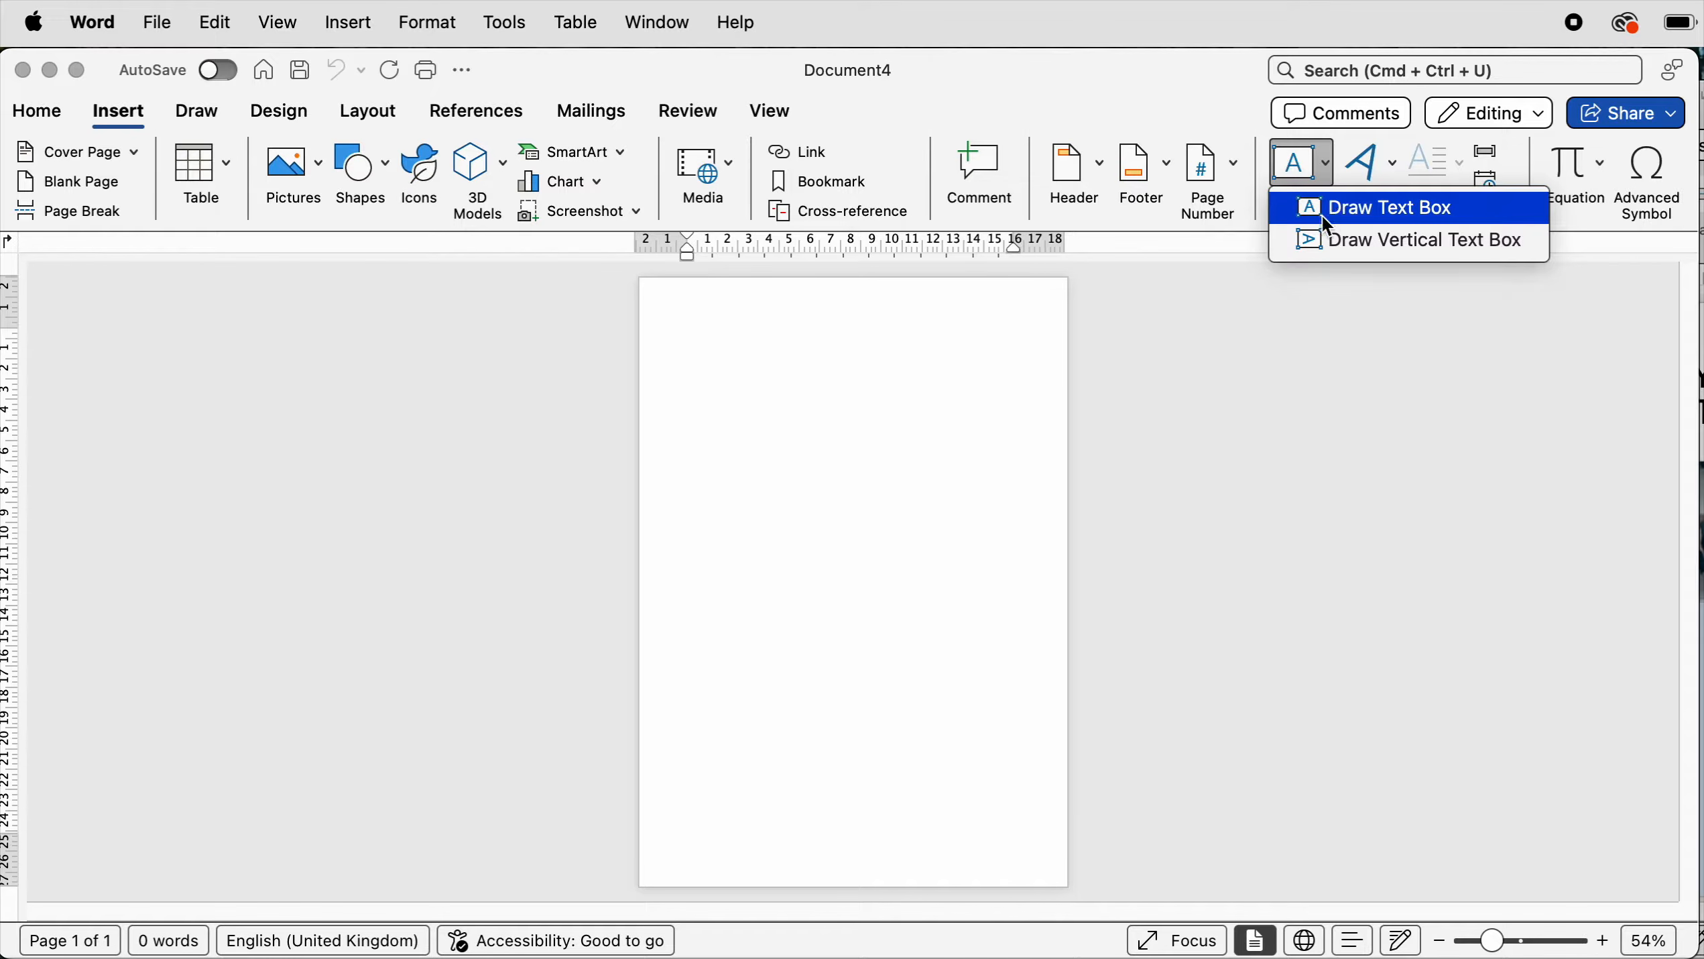
pyautogui.click(1343, 210)
pyautogui.moveTo(722, 328); pyautogui.dragTo(961, 390)
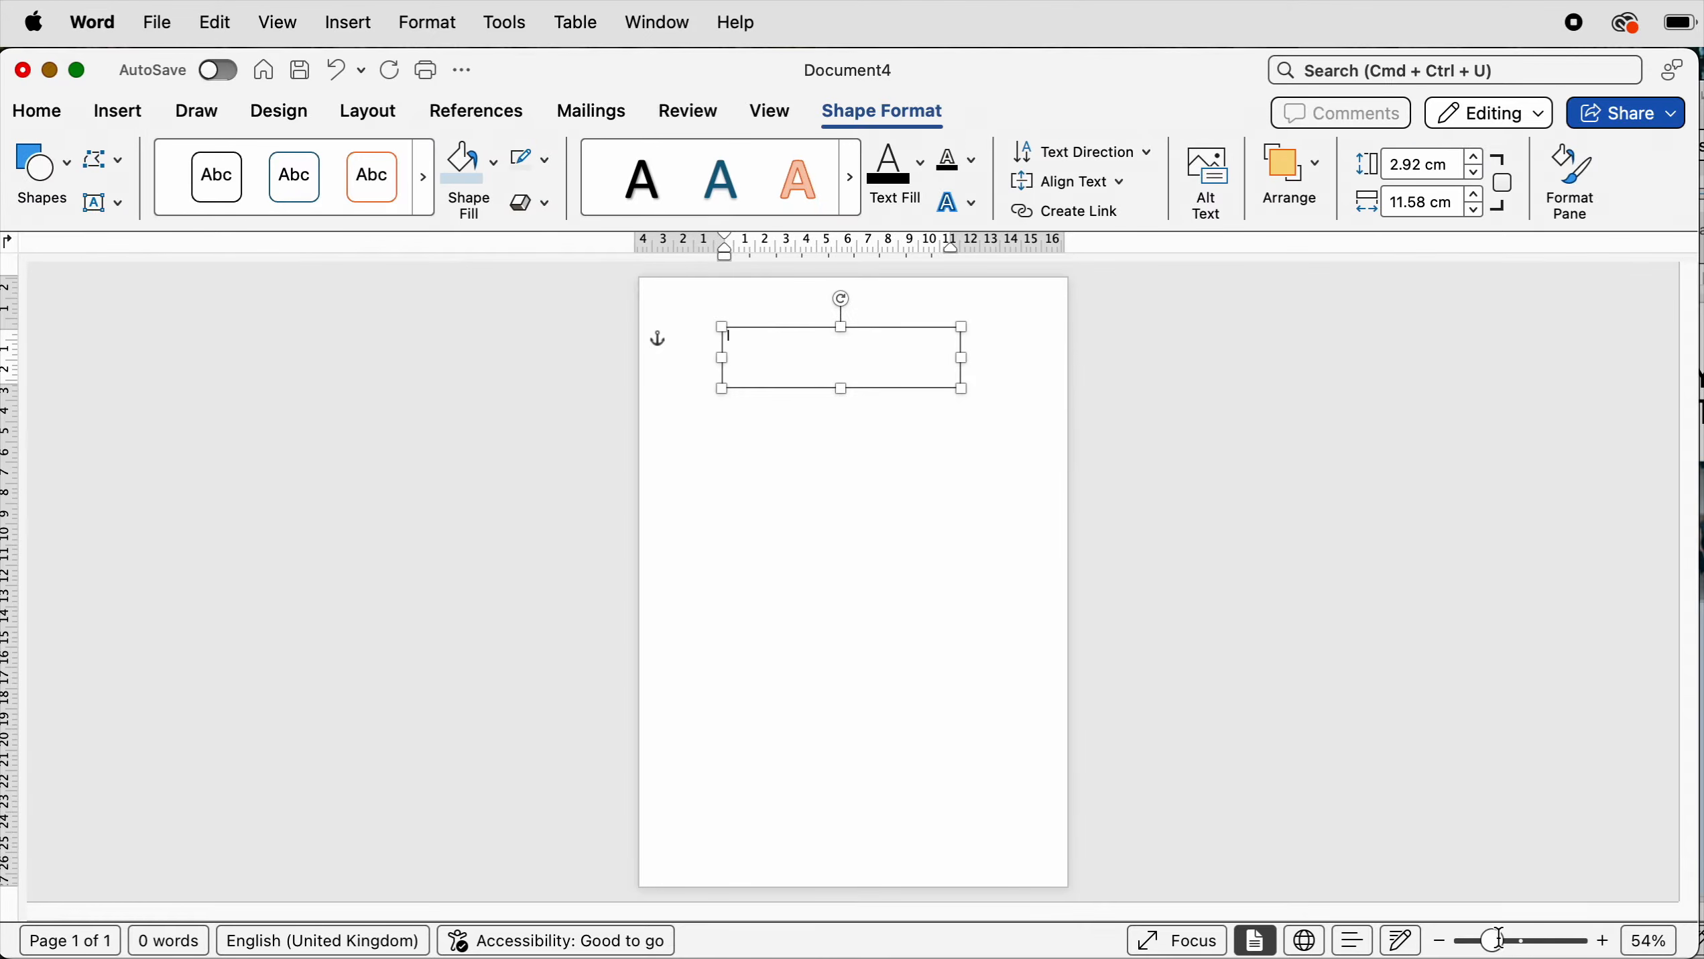
# - Enter Company and Newsletter on two separate lines inside the text box
pyautogui.moveTo(1501, 945); pyautogui.dragTo(1539, 941)
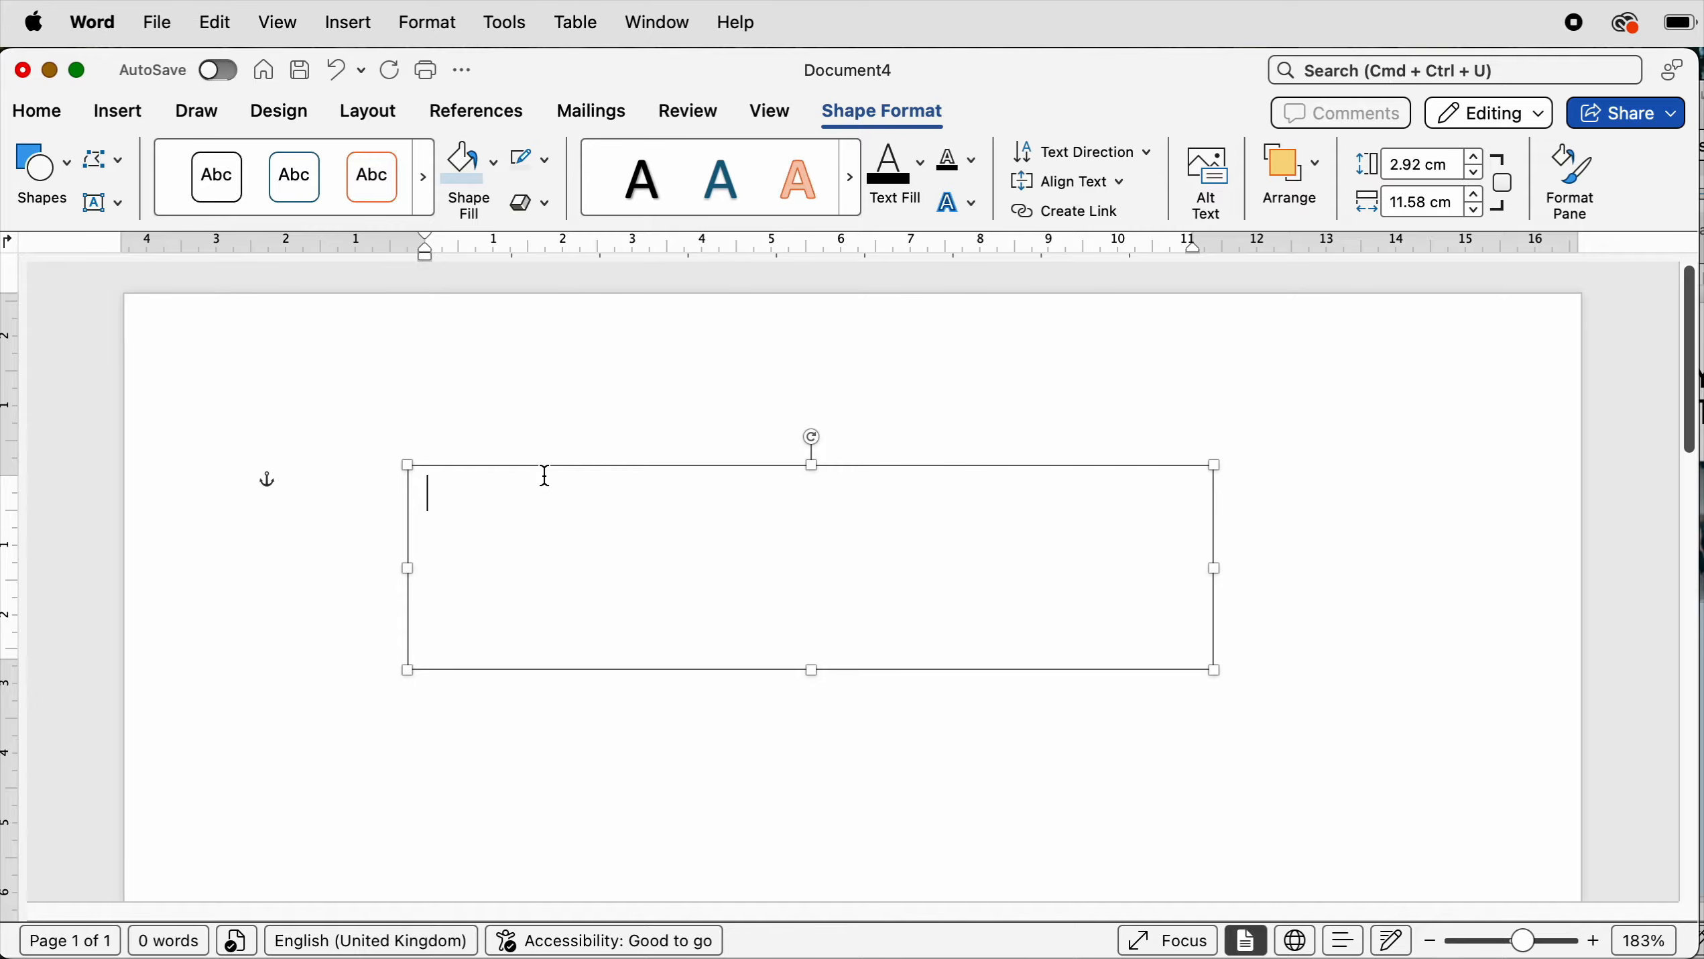
pyautogui.write('Company')
pyautogui.press('Return')
pyautogui.write('Newsletter')
# - Select all the text in the box and change its case to UPPERCASE
pyautogui.press('super+a')
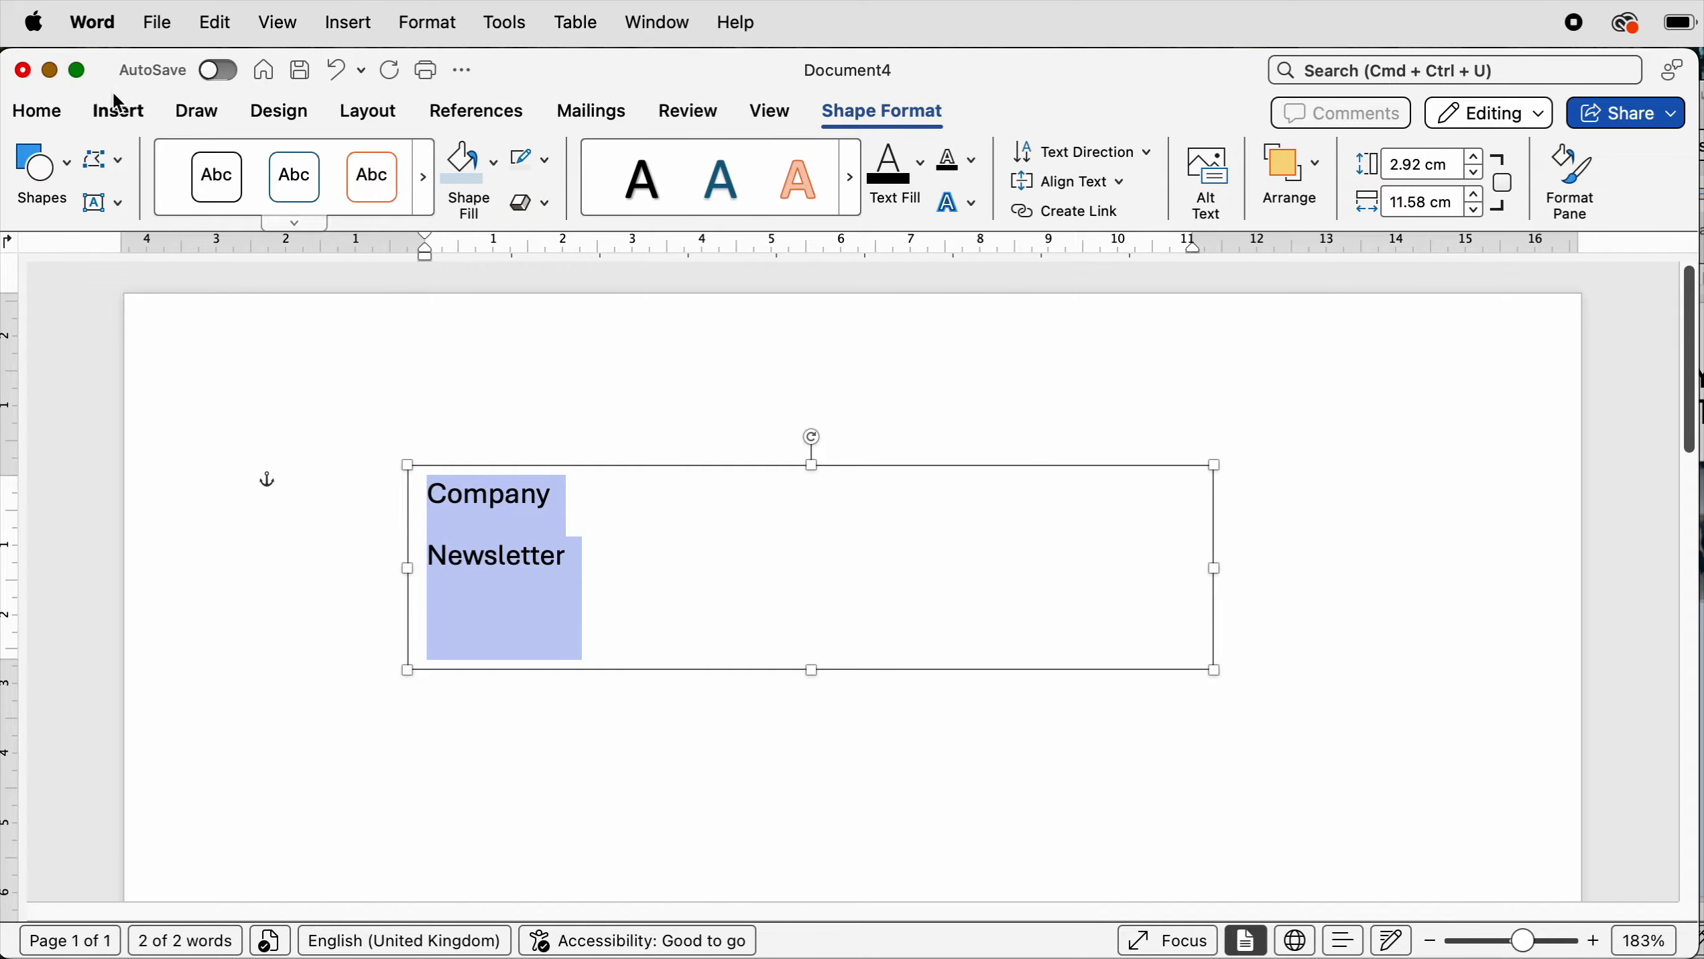
pyautogui.click(41, 112)
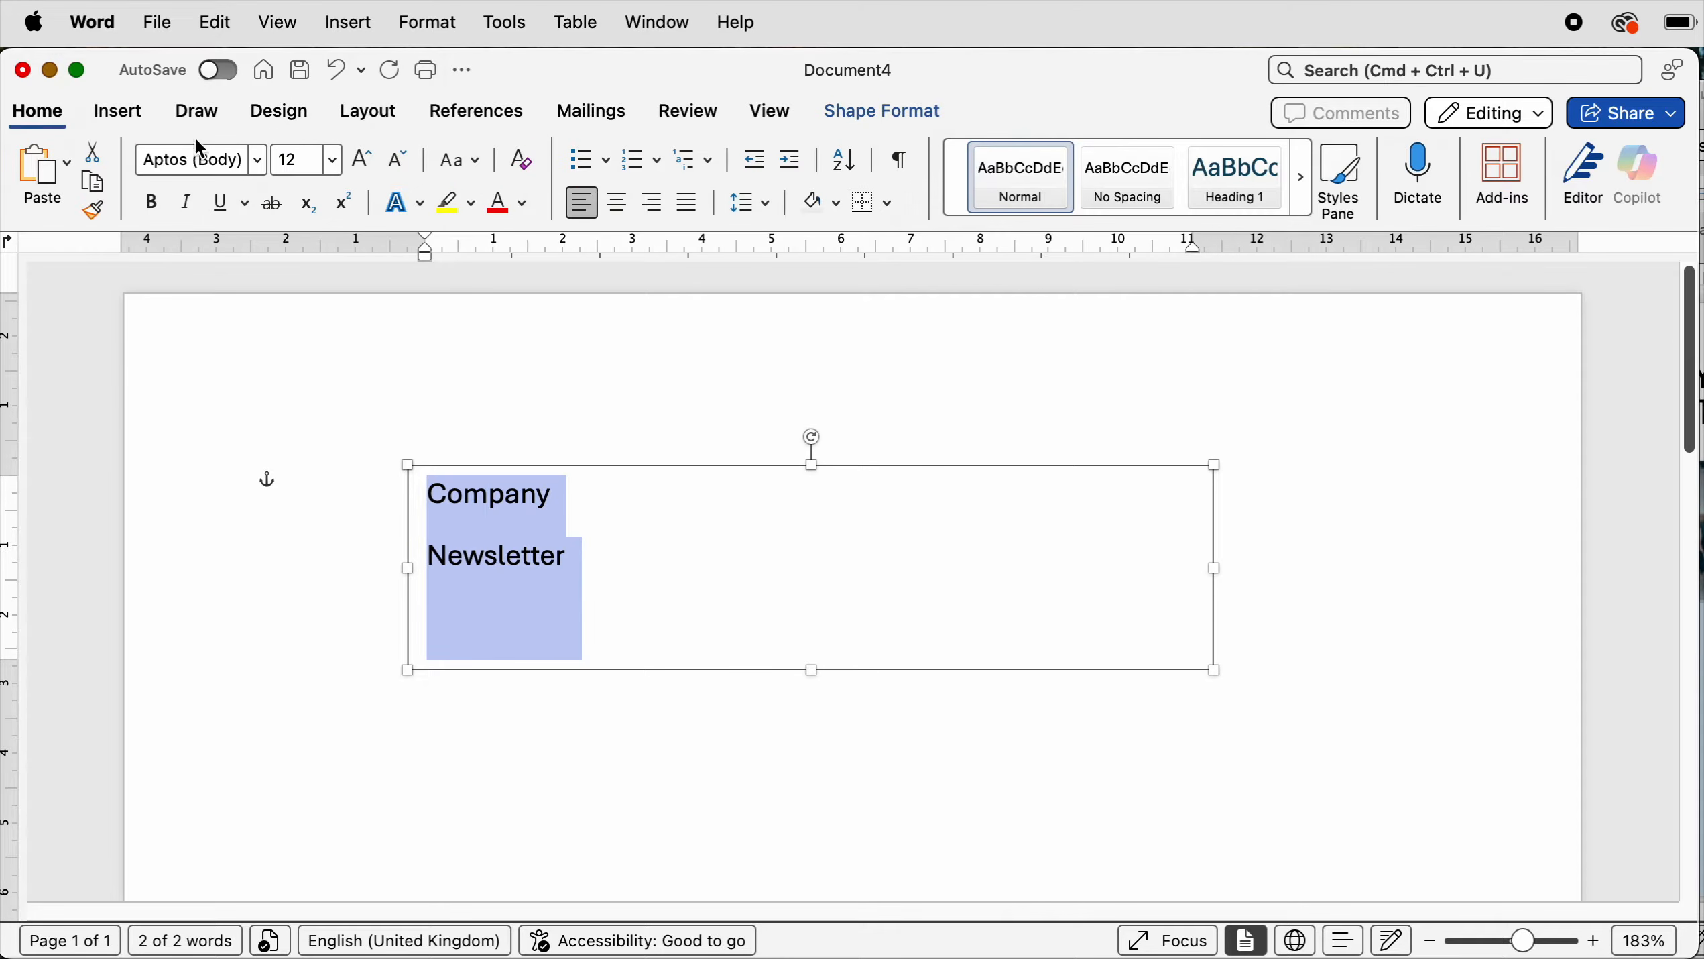
pyautogui.click(479, 165)
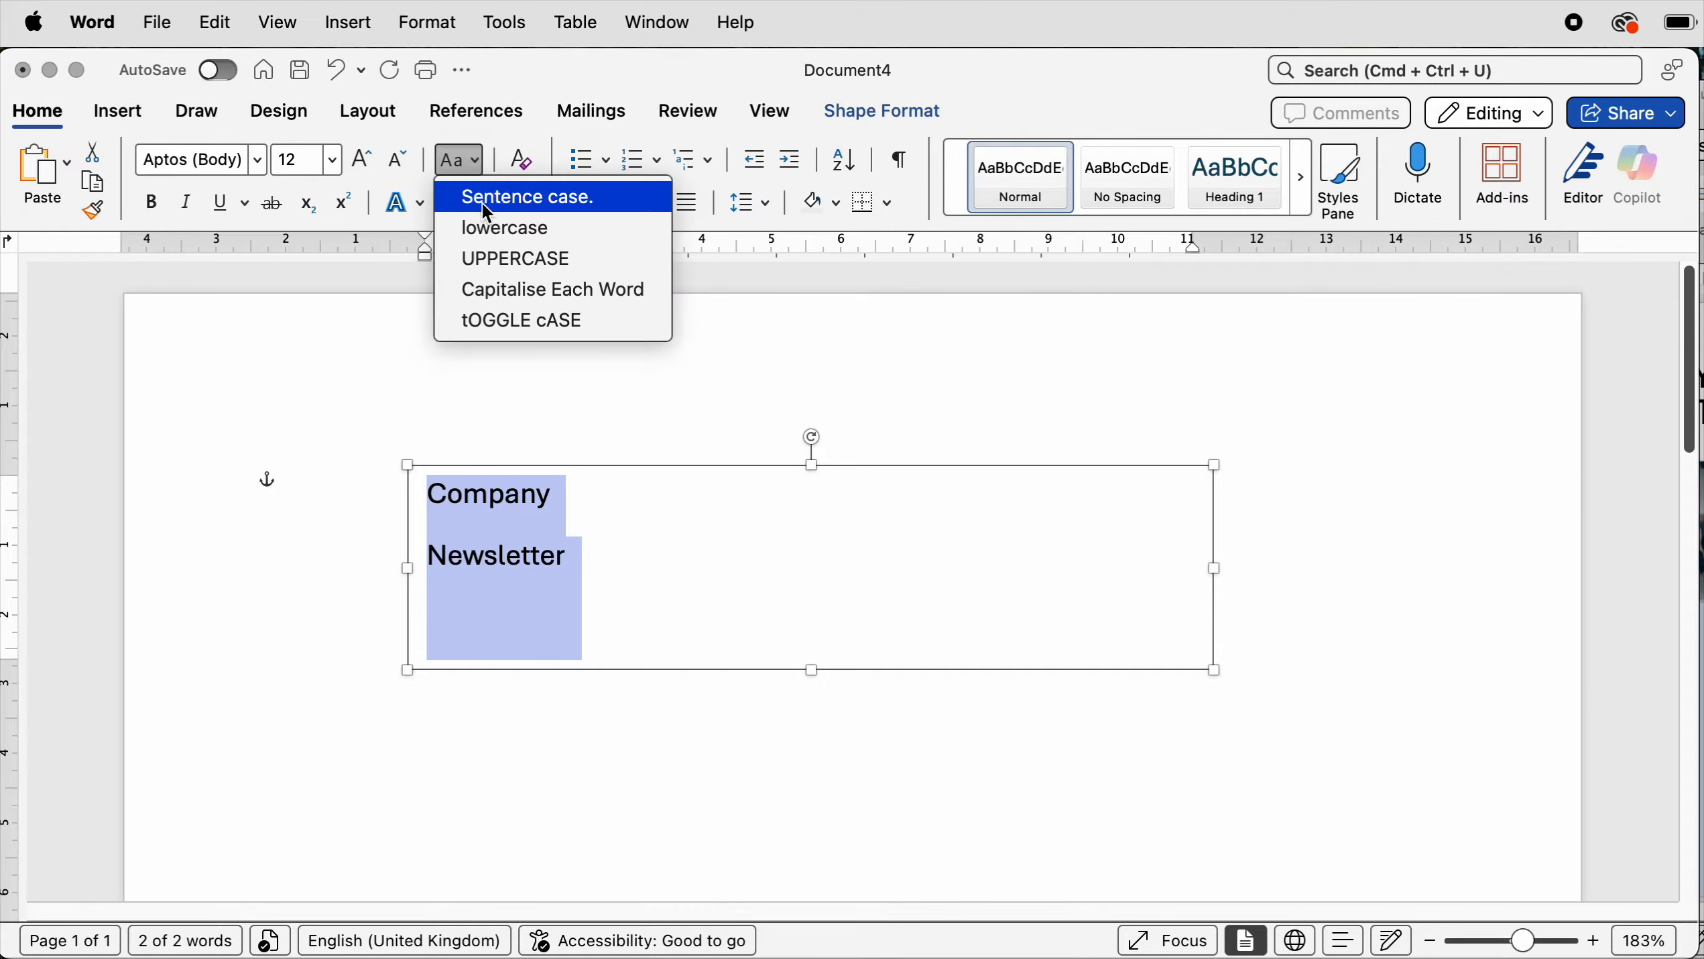
pyautogui.click(480, 257)
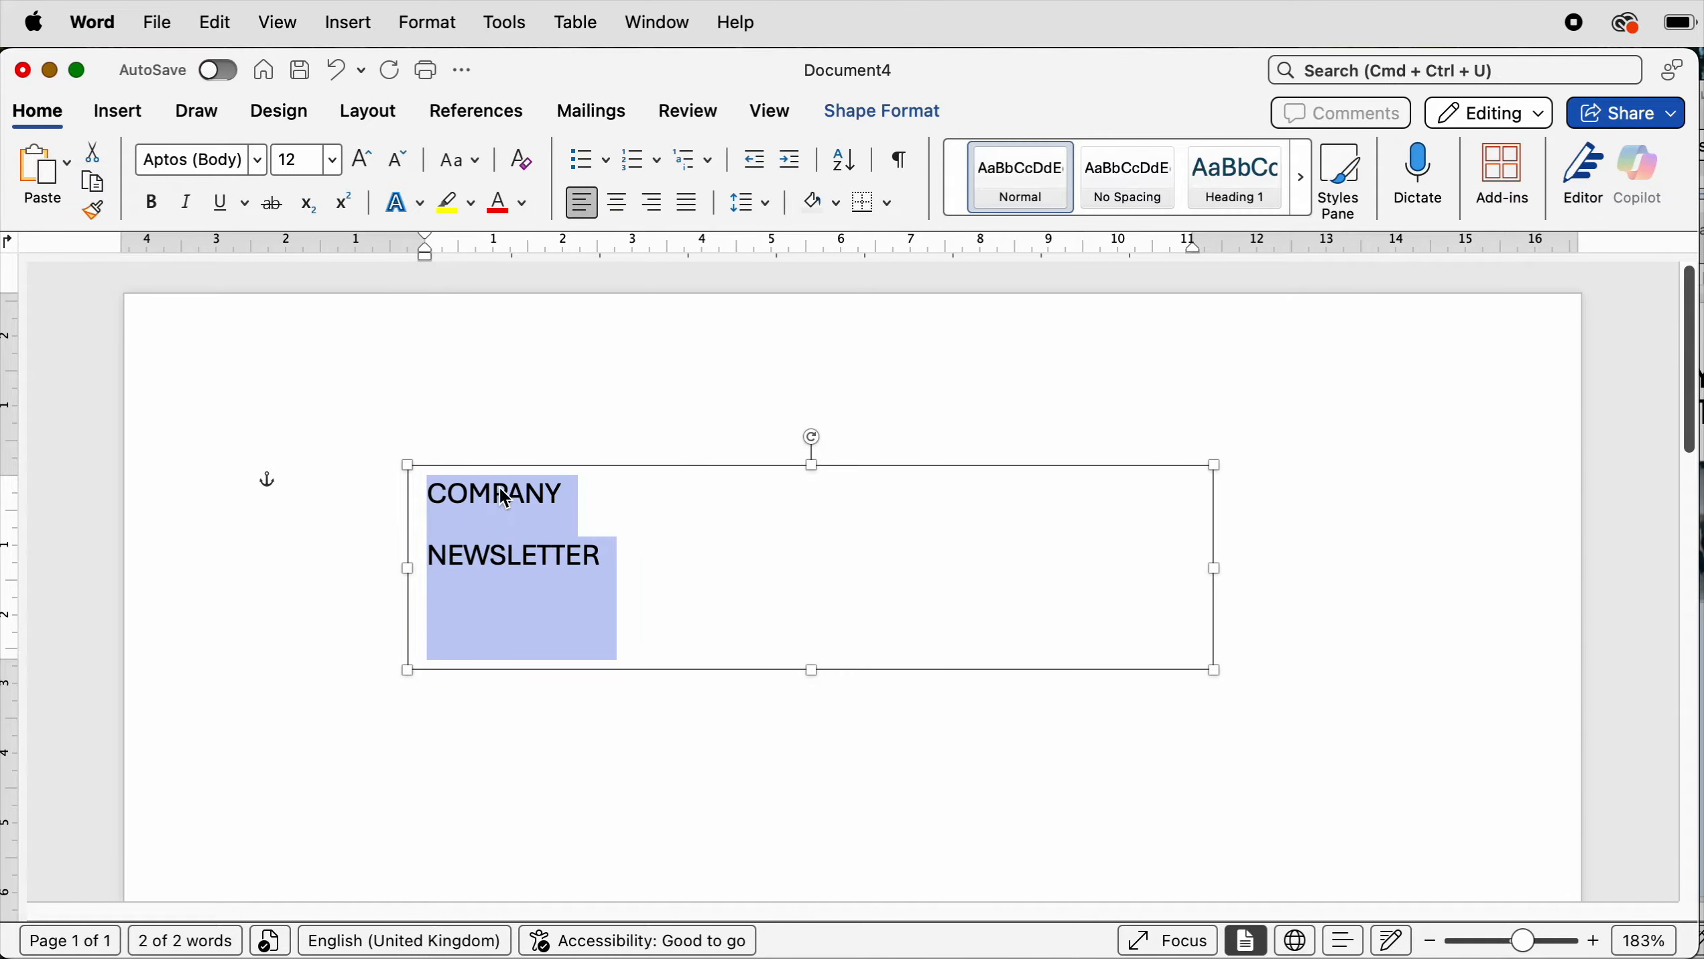
# - Set the paragraph spacing after to 0 pt and the line spacing to Exactly 12 pt
pyautogui.click(766, 201)
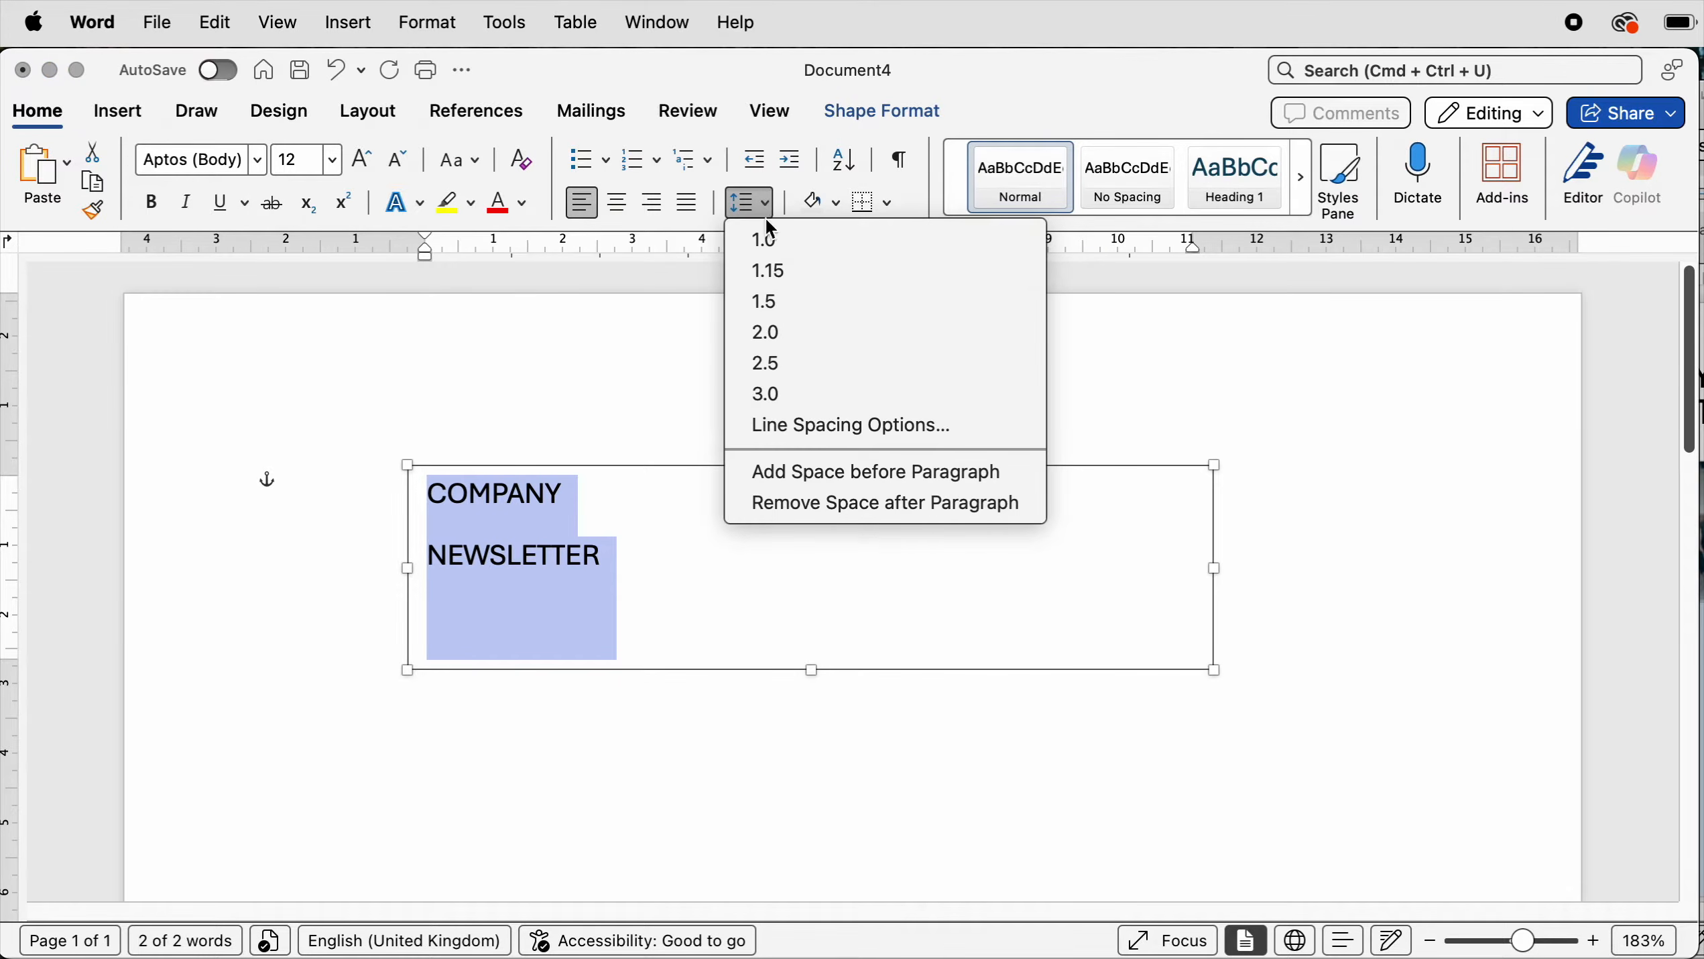
pyautogui.click(758, 426)
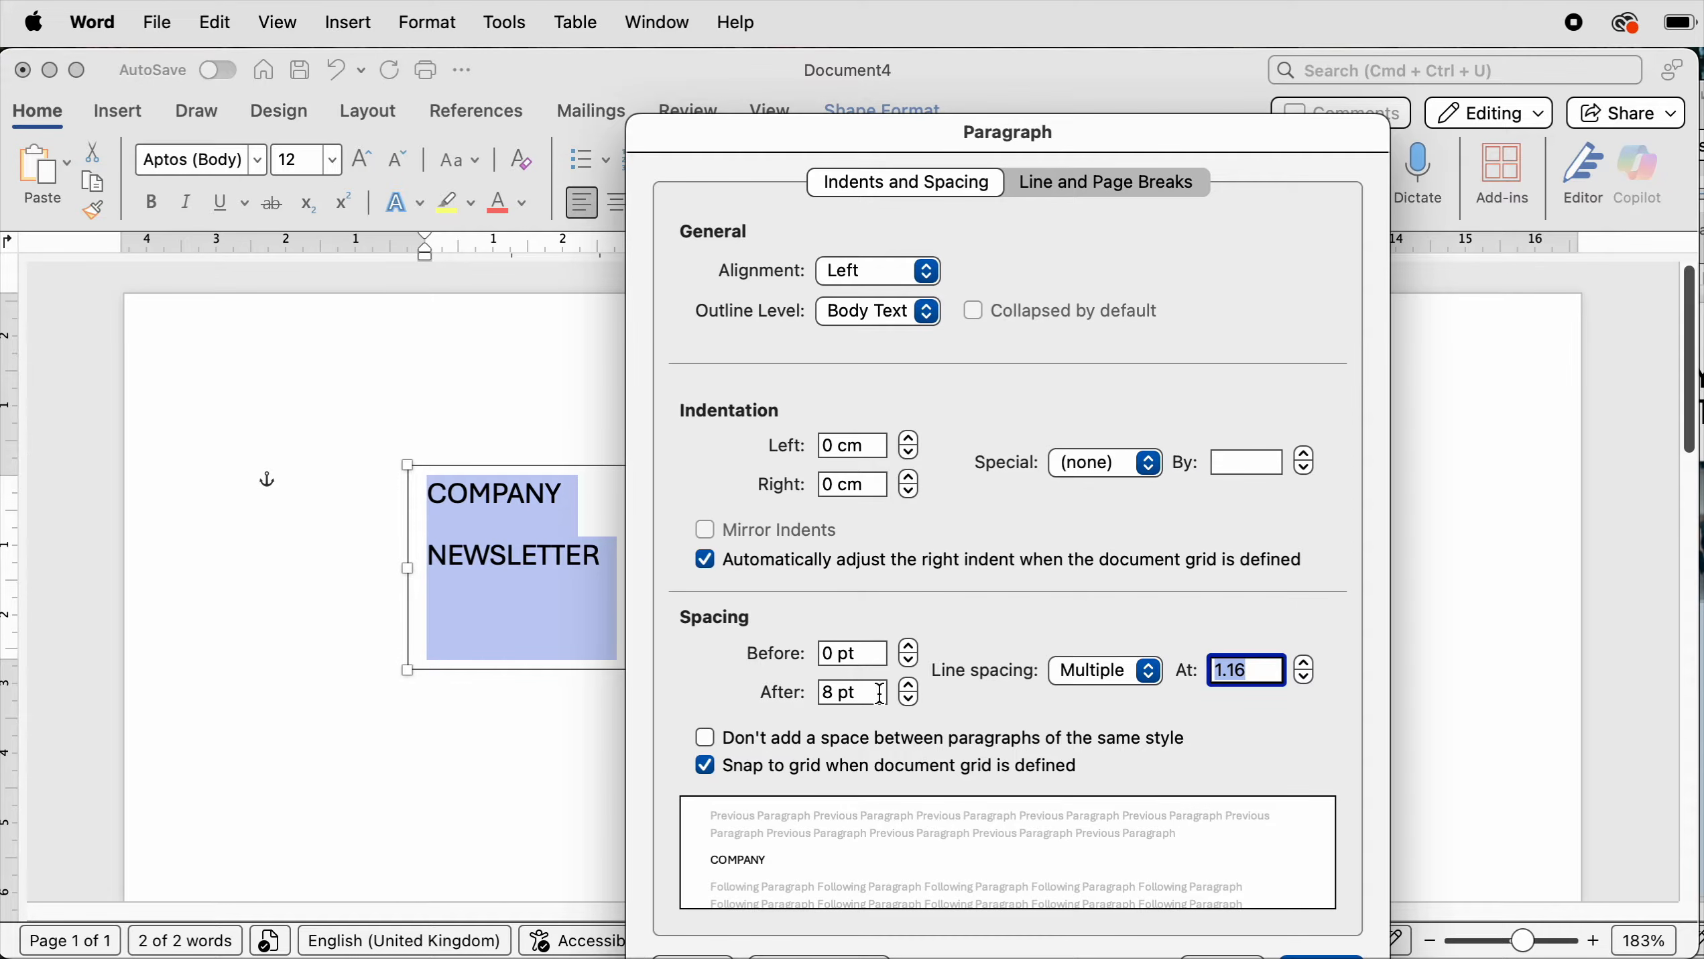
pyautogui.click(910, 697)
pyautogui.click(909, 696)
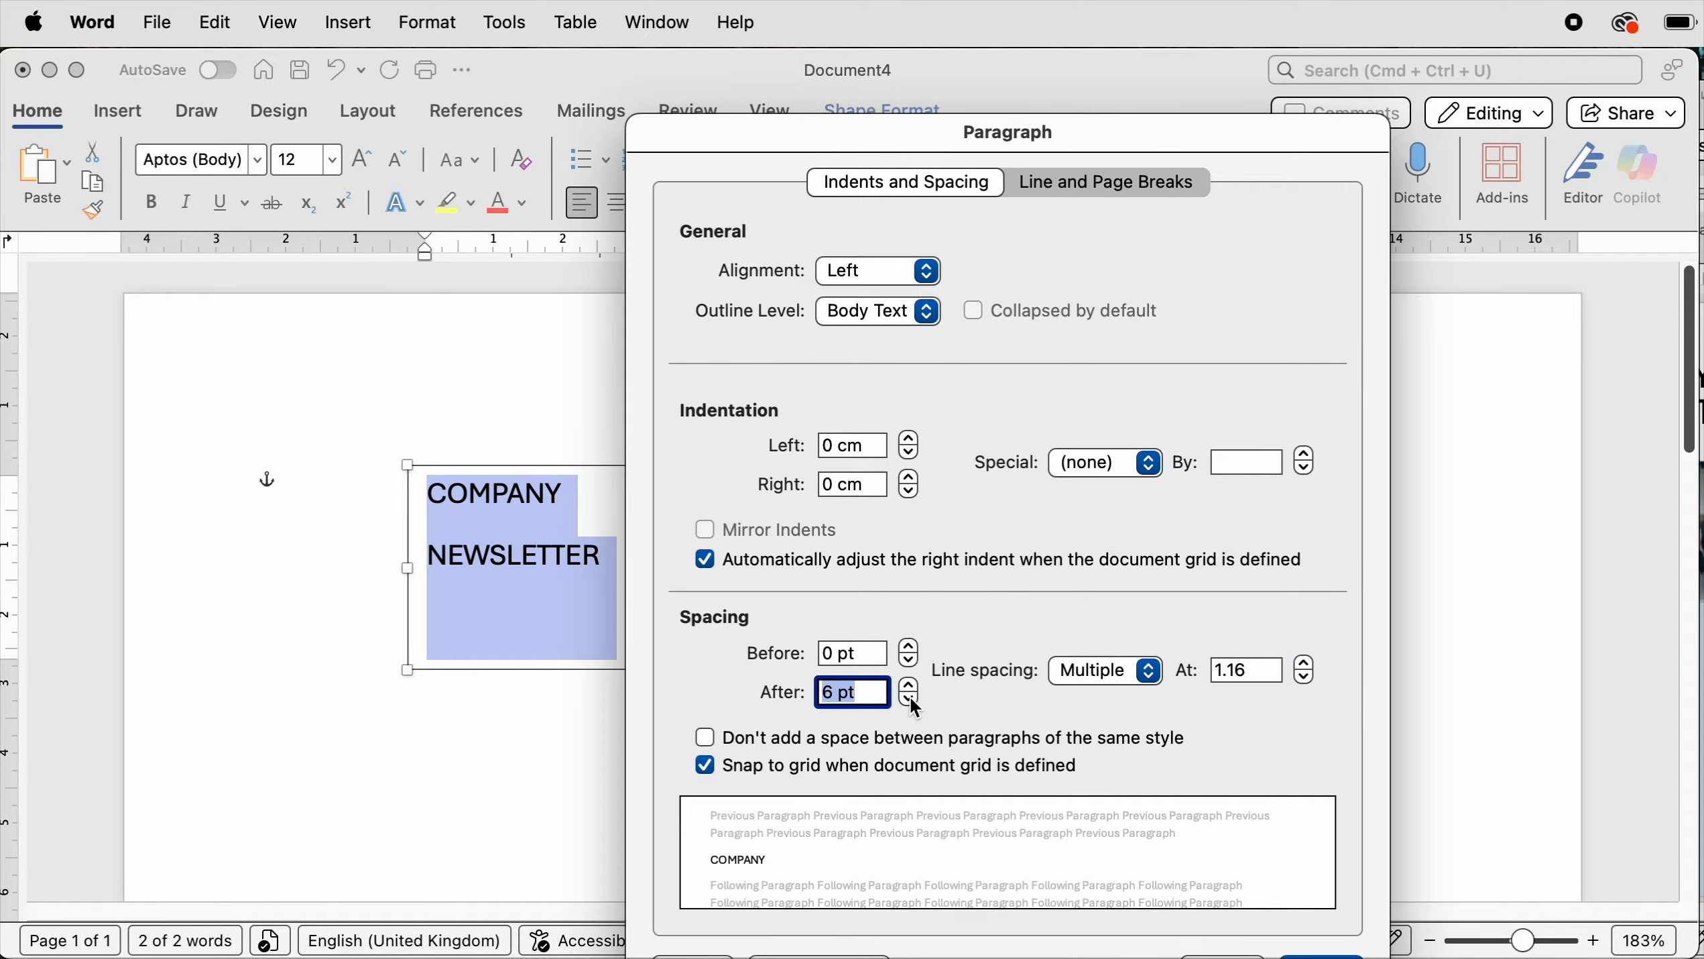
pyautogui.click(1151, 672)
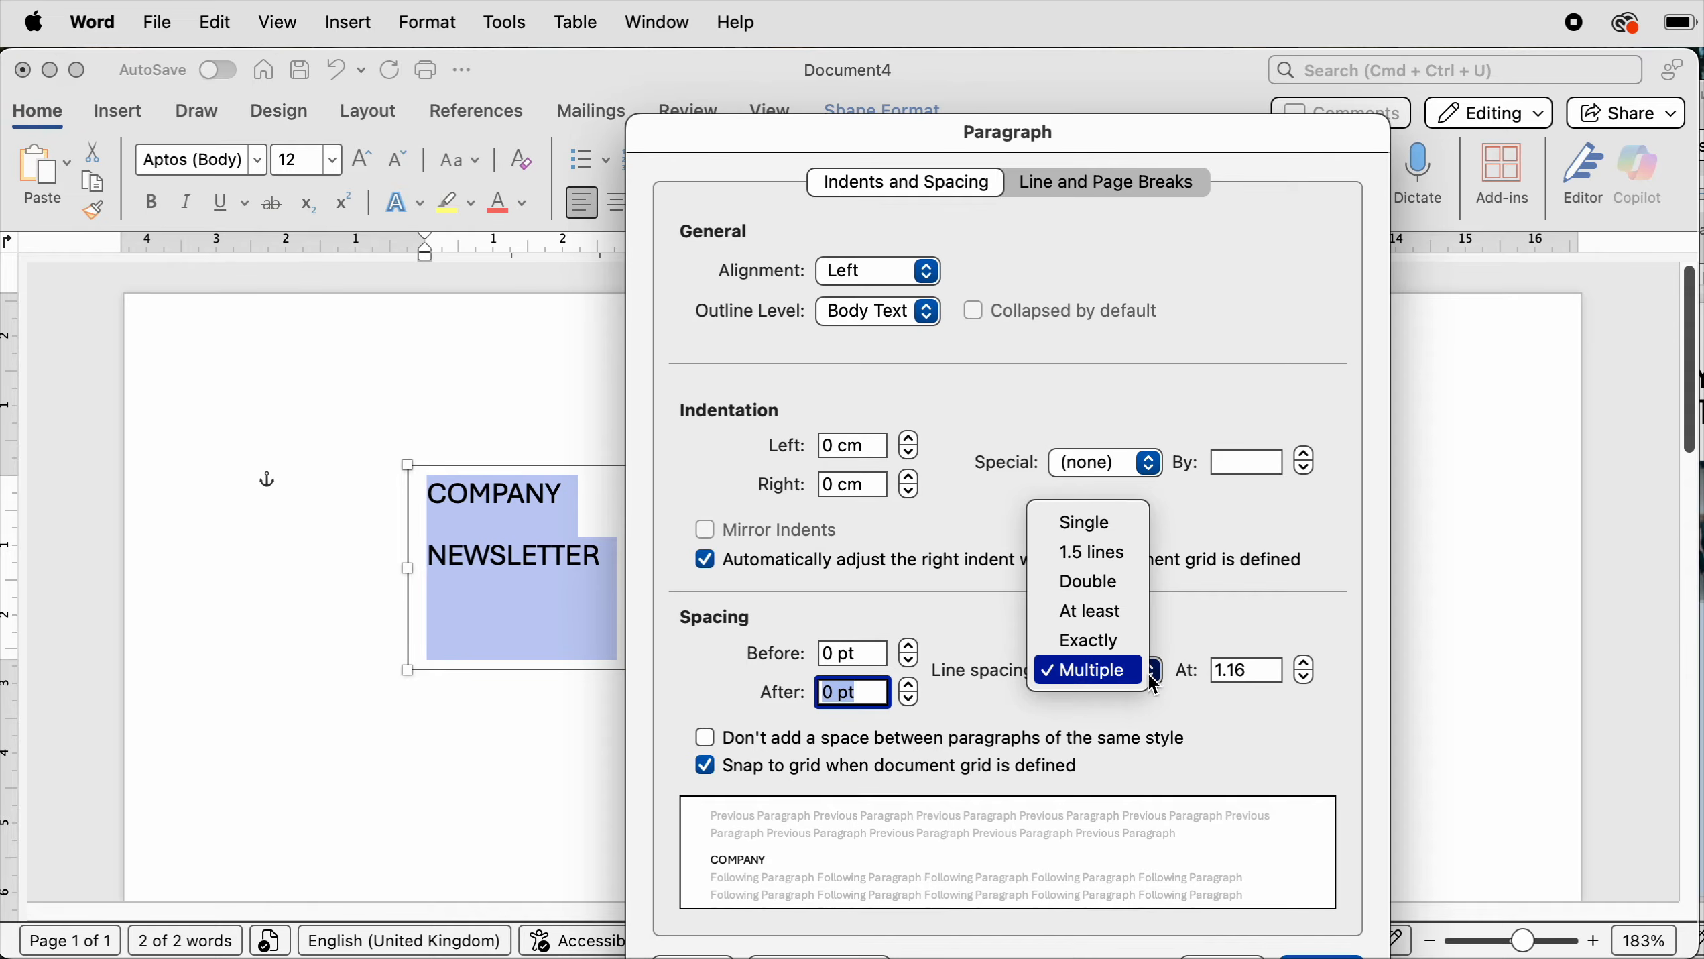
pyautogui.click(1113, 650)
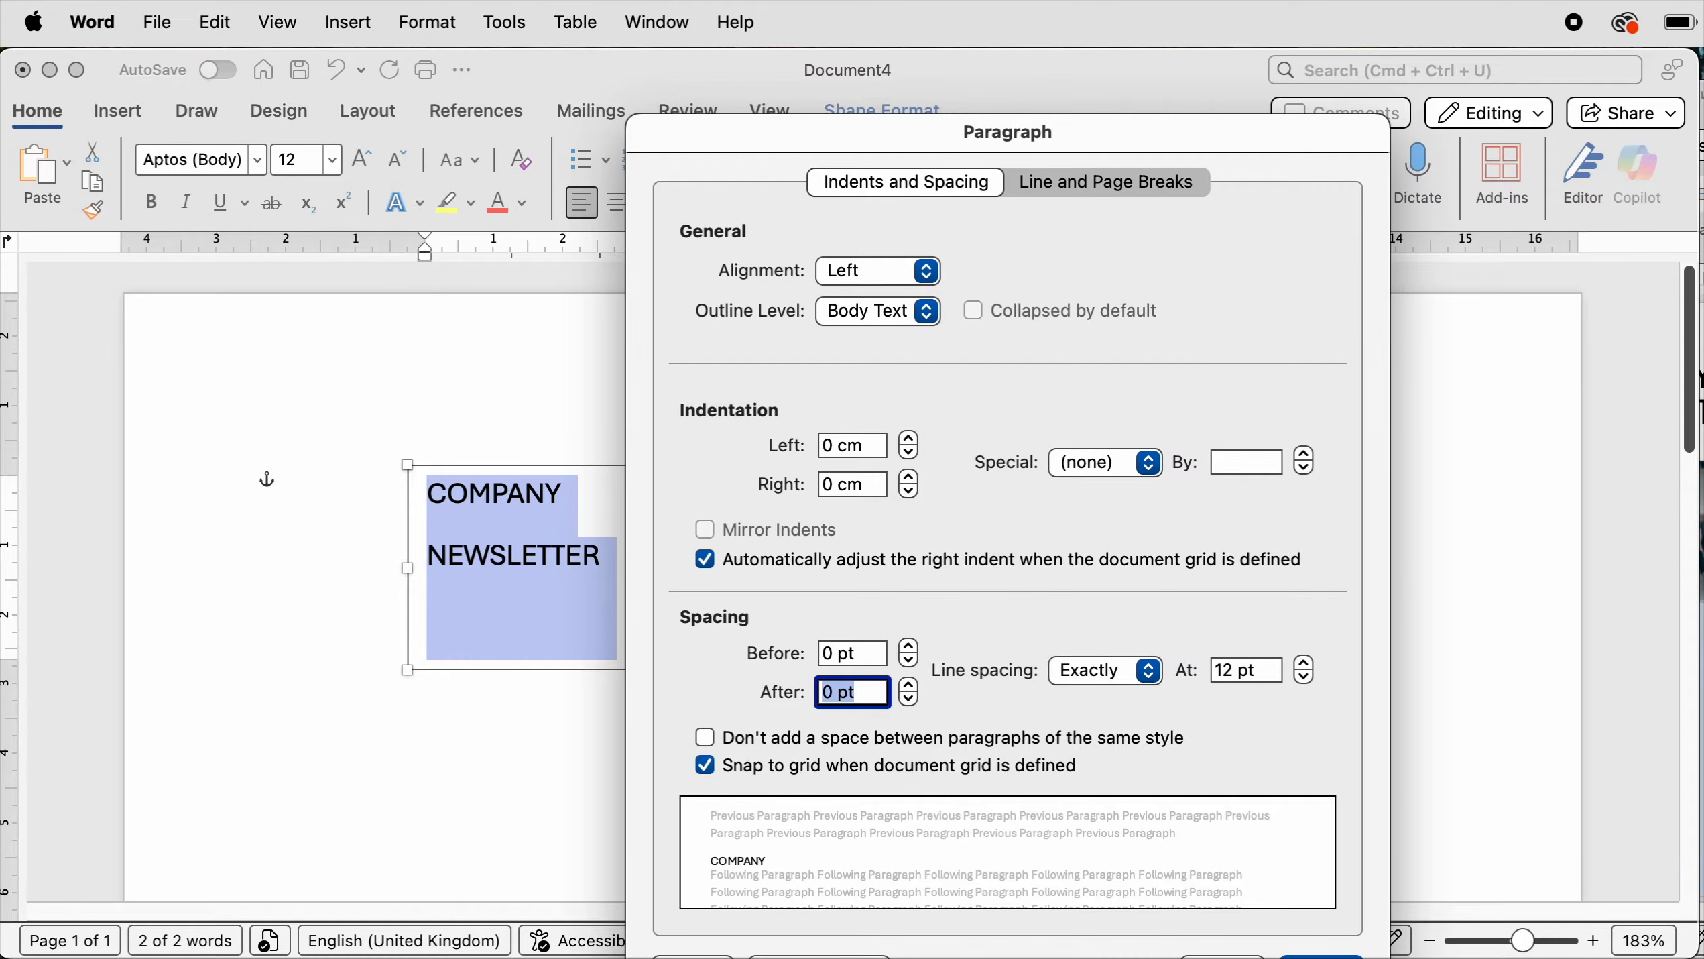
pyautogui.press('Return')
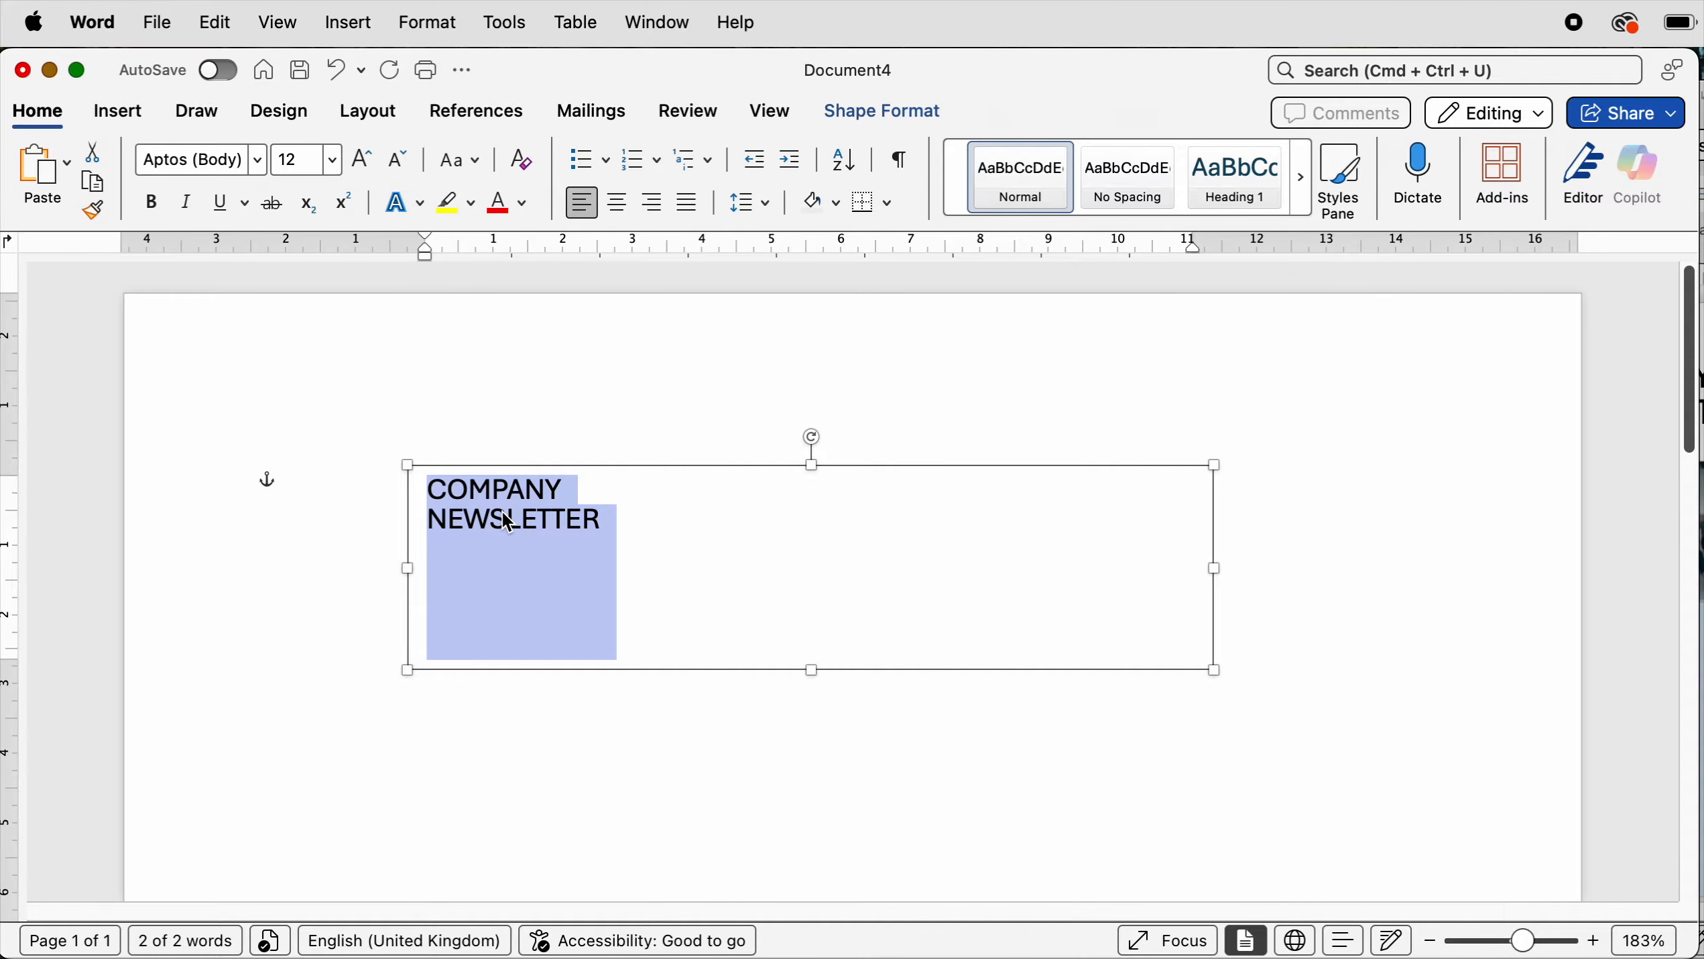
# - Change the font of the title text to Helvetica
pyautogui.click(257, 160)
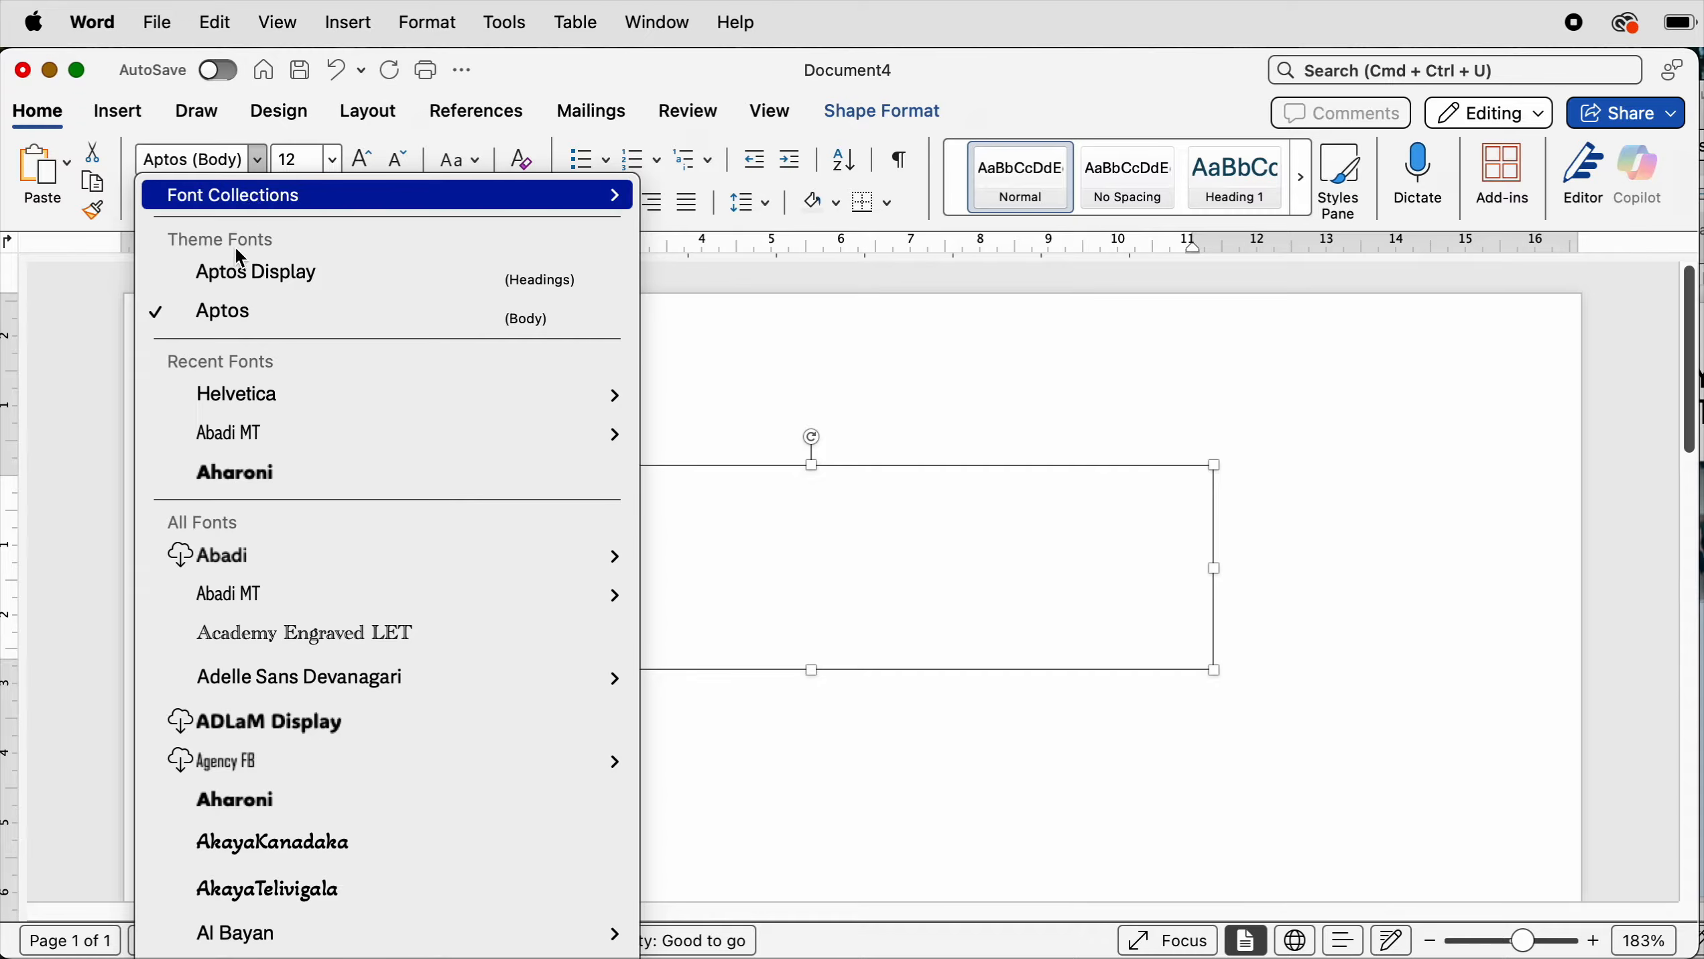
pyautogui.click(223, 401)
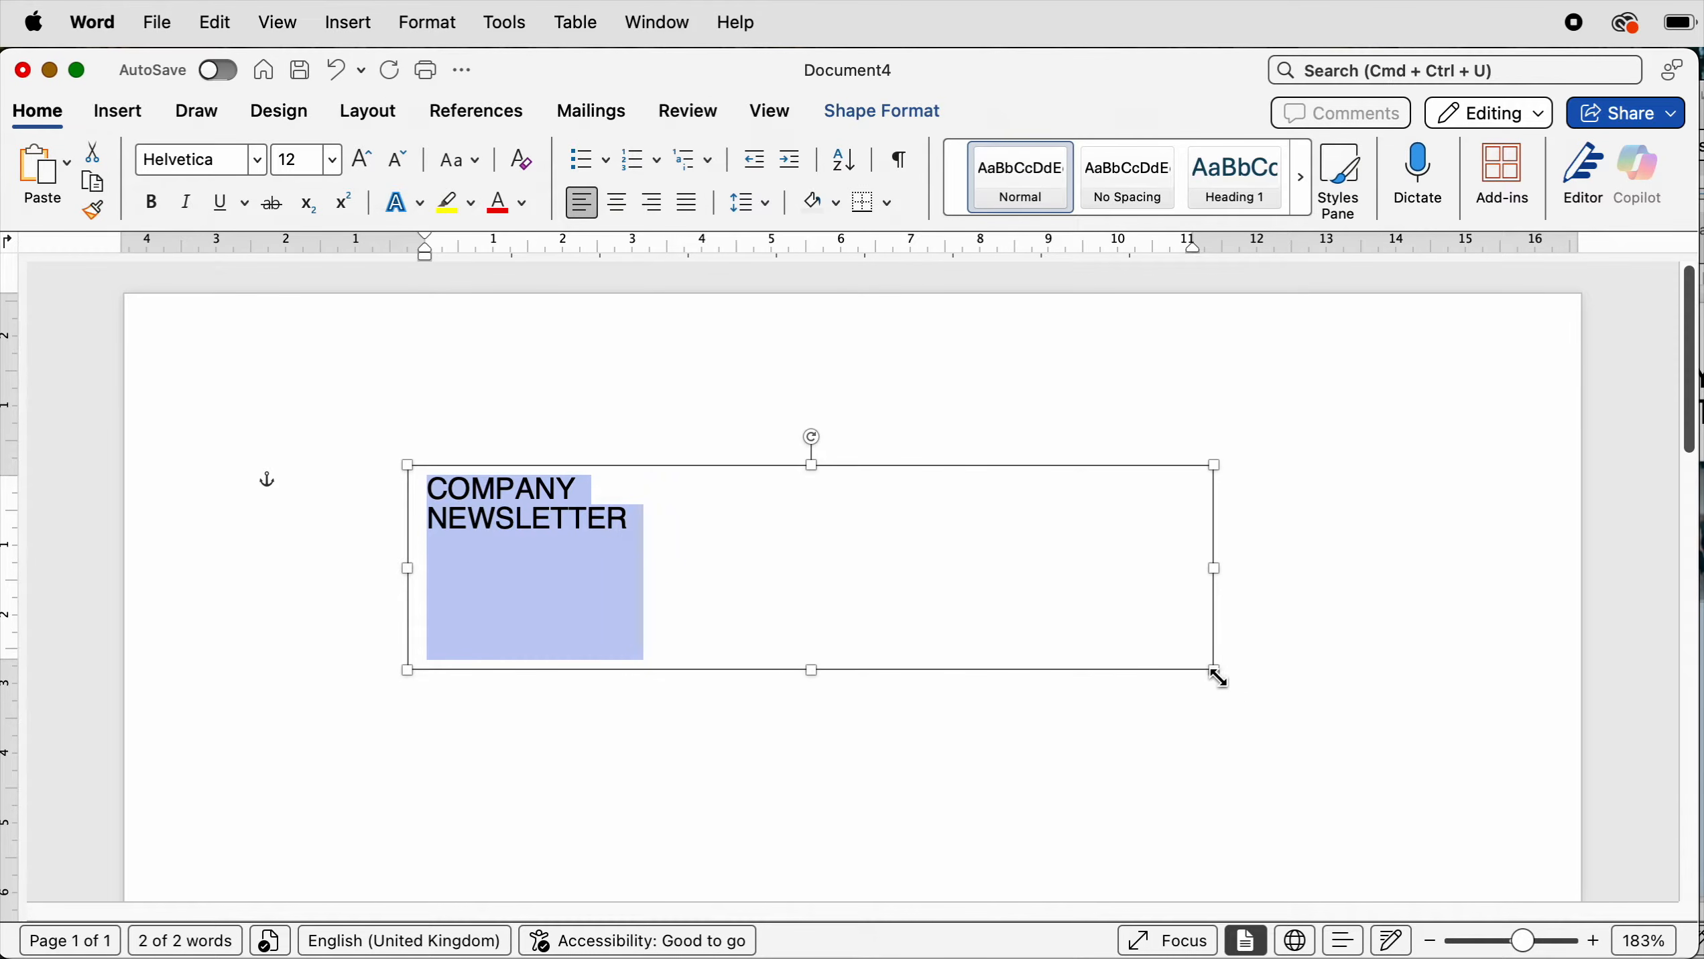
# - Shrink the text box to about 3.45 cm wide and 1.17 cm tall around the title text
pyautogui.moveTo(1215, 671); pyautogui.dragTo(650, 548)
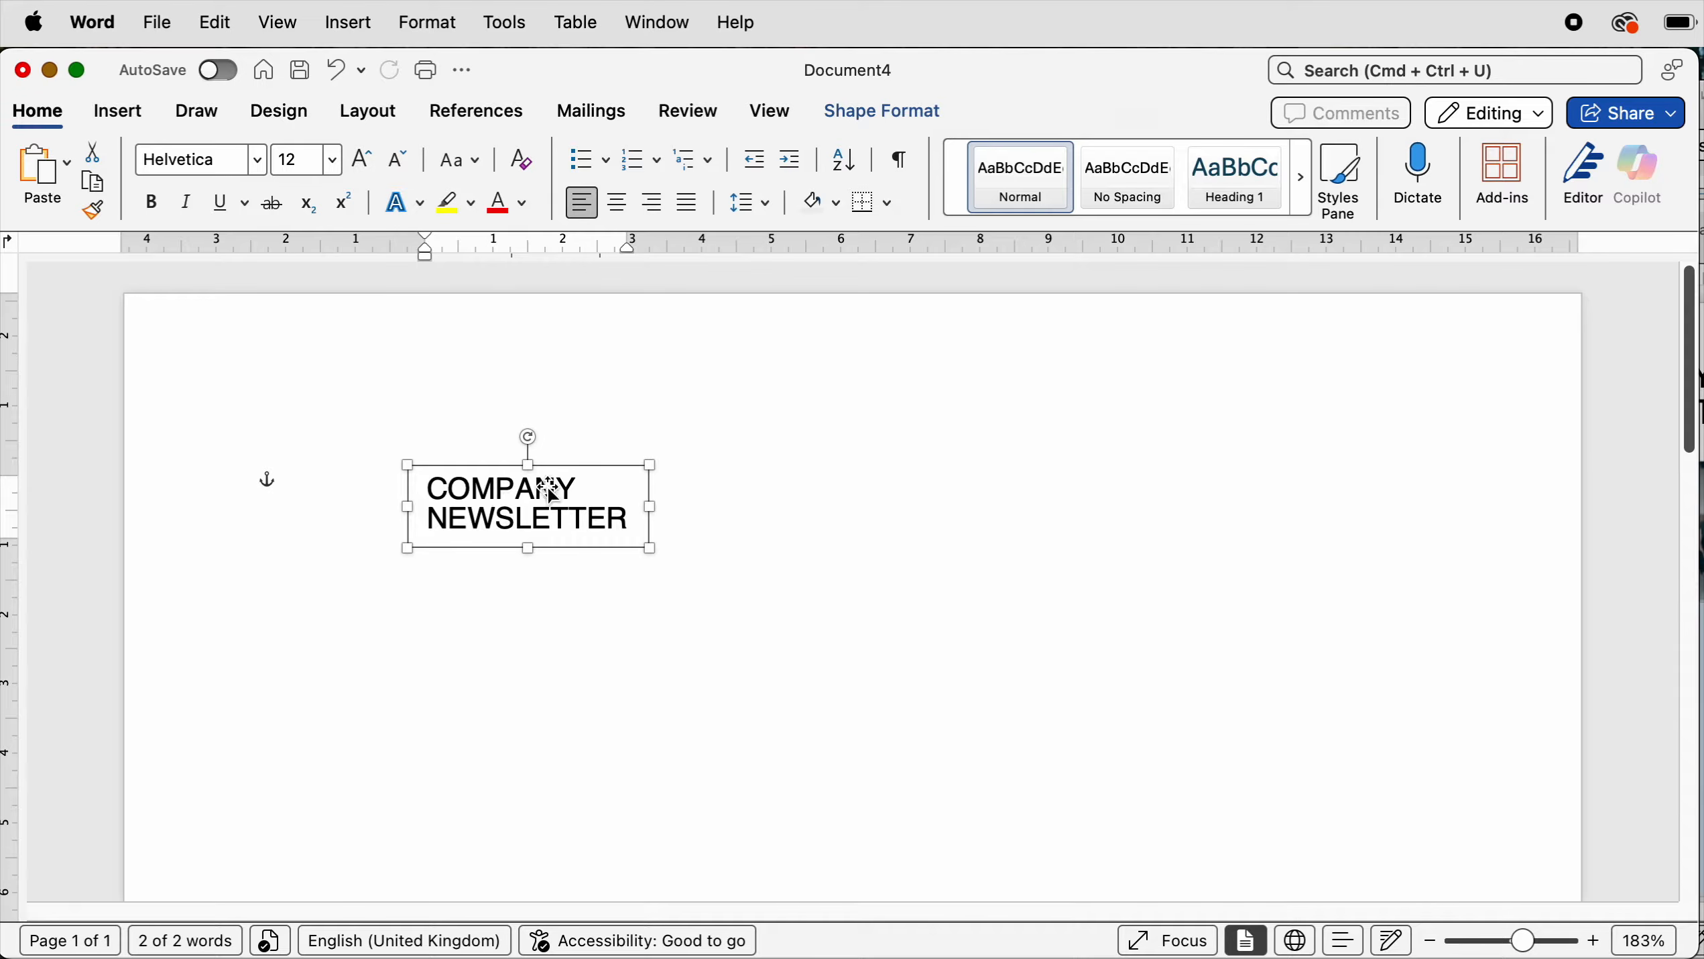
pyautogui.click(718, 493)
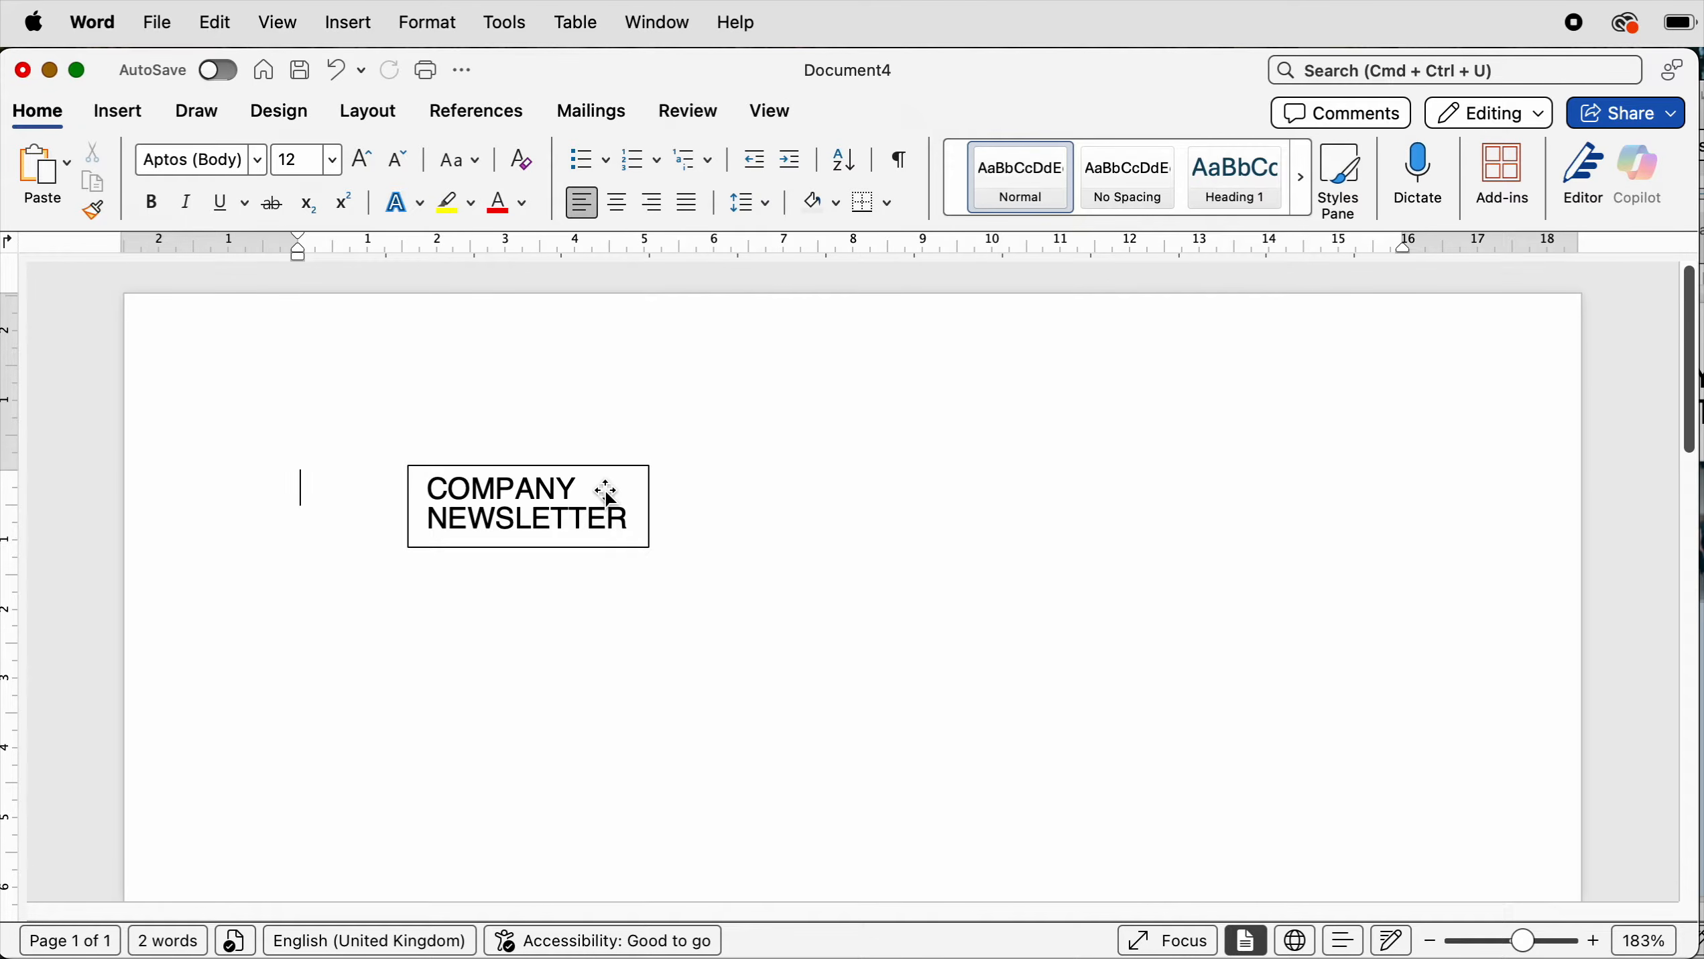
# - Remove the outline and the fill from the title text box
pyautogui.click(525, 508)
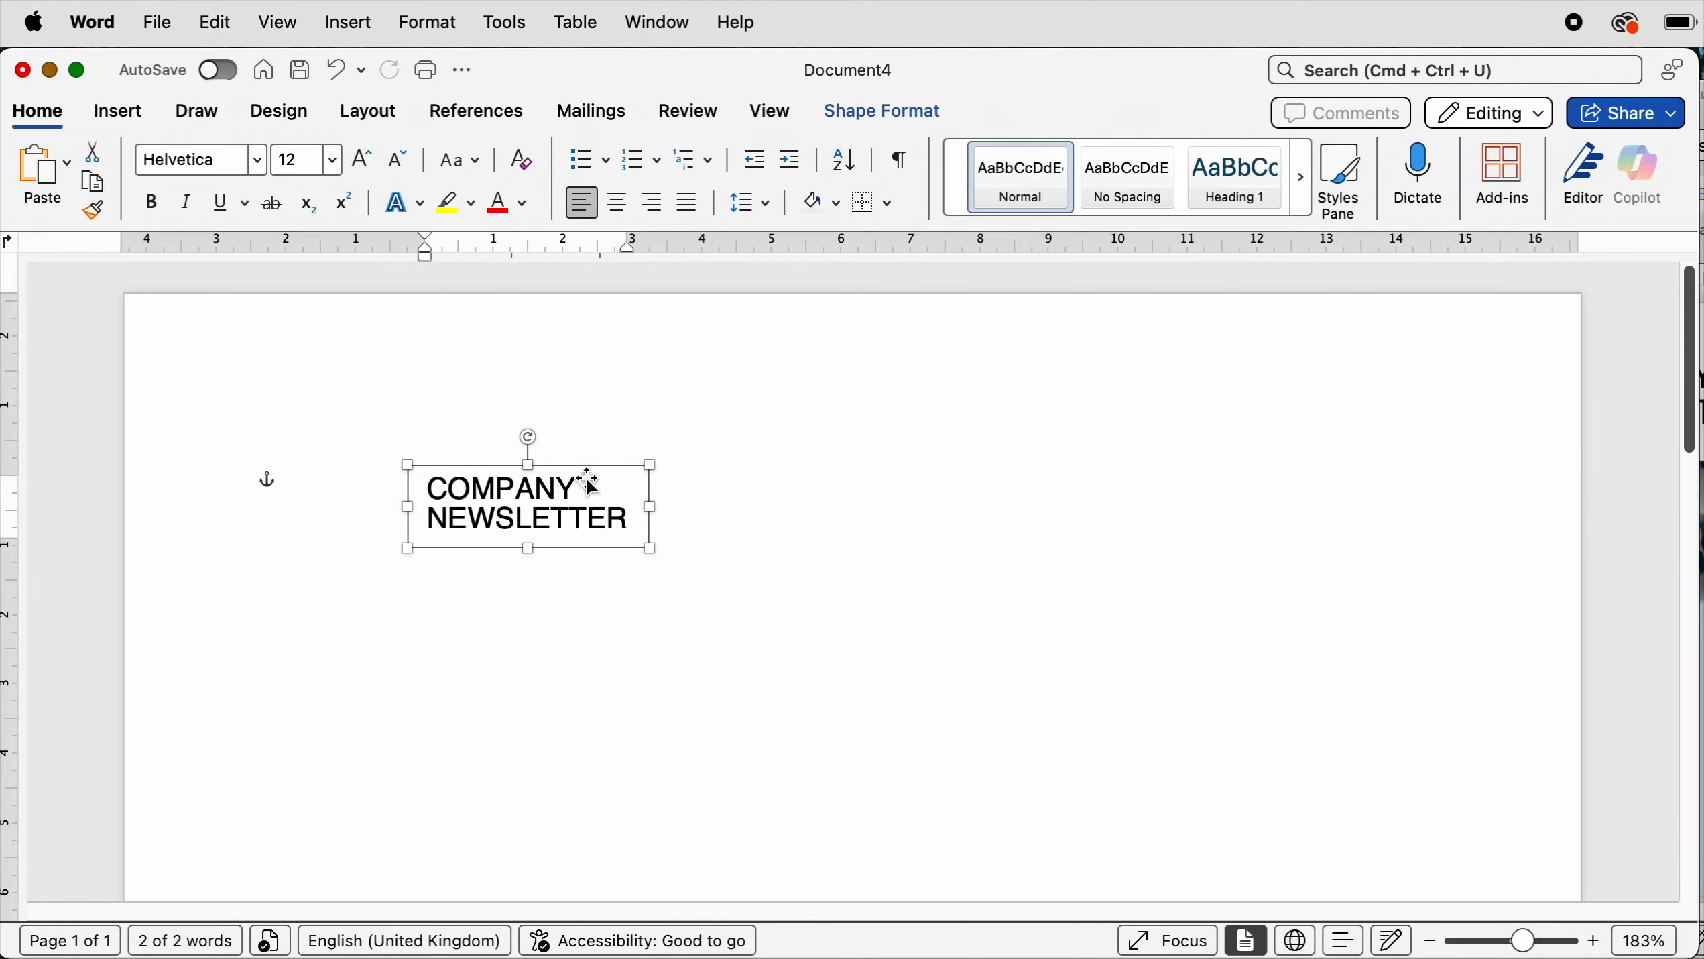
pyautogui.click(873, 112)
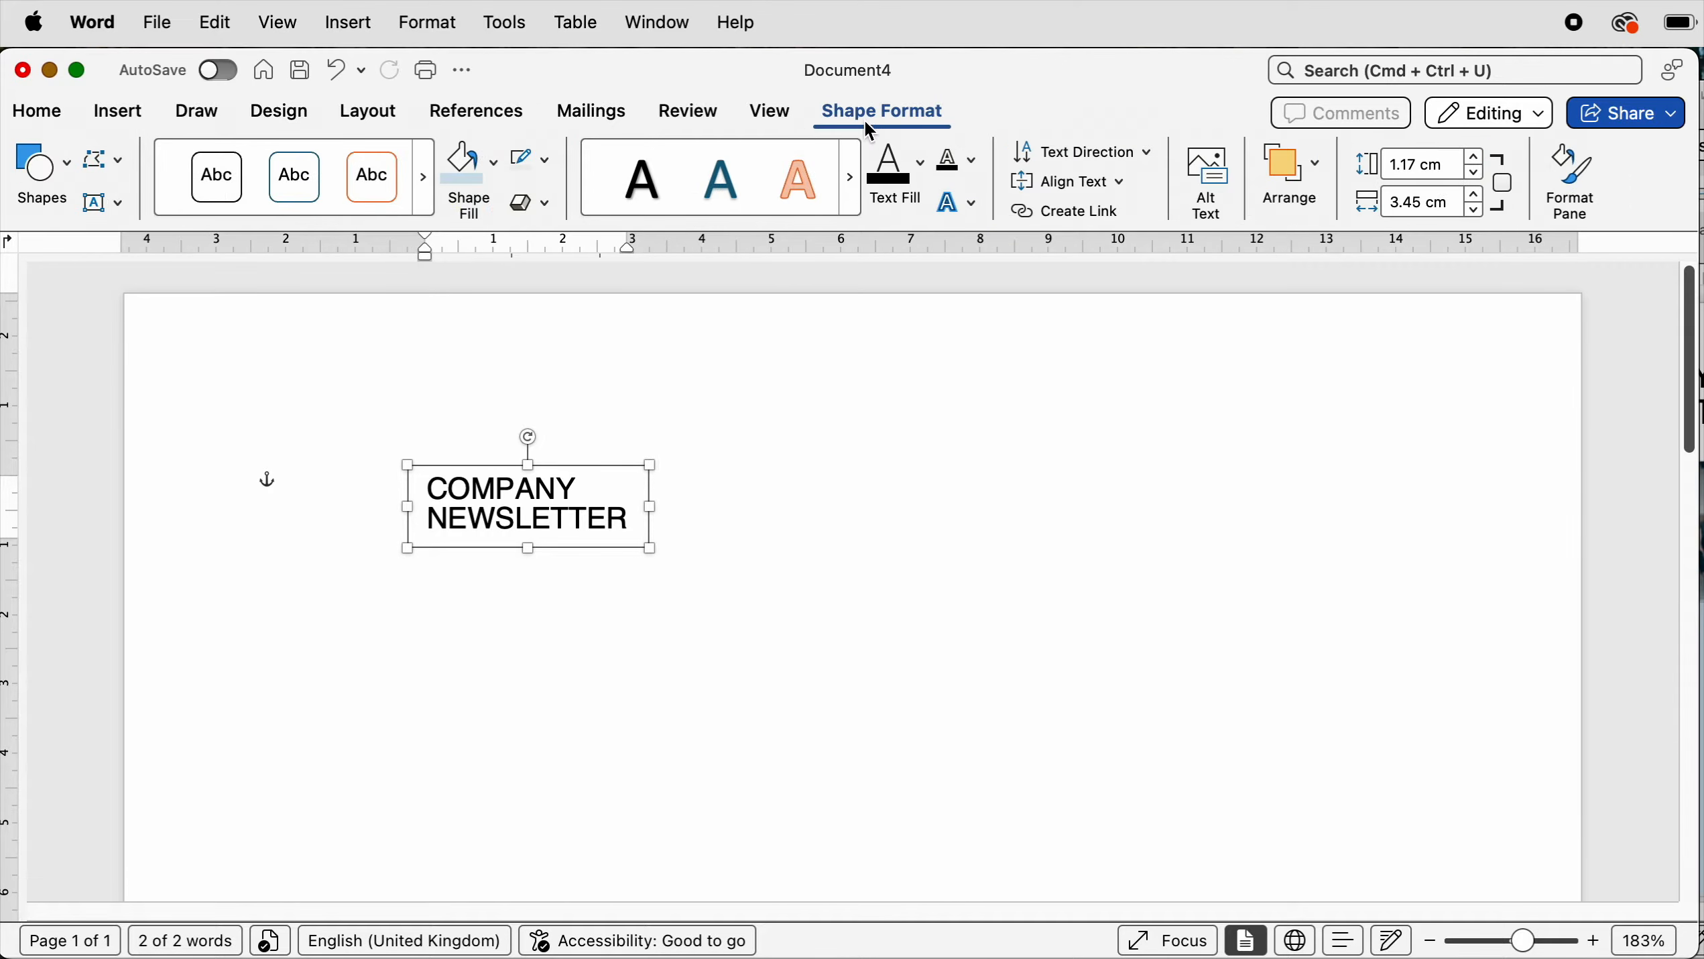
pyautogui.click(546, 161)
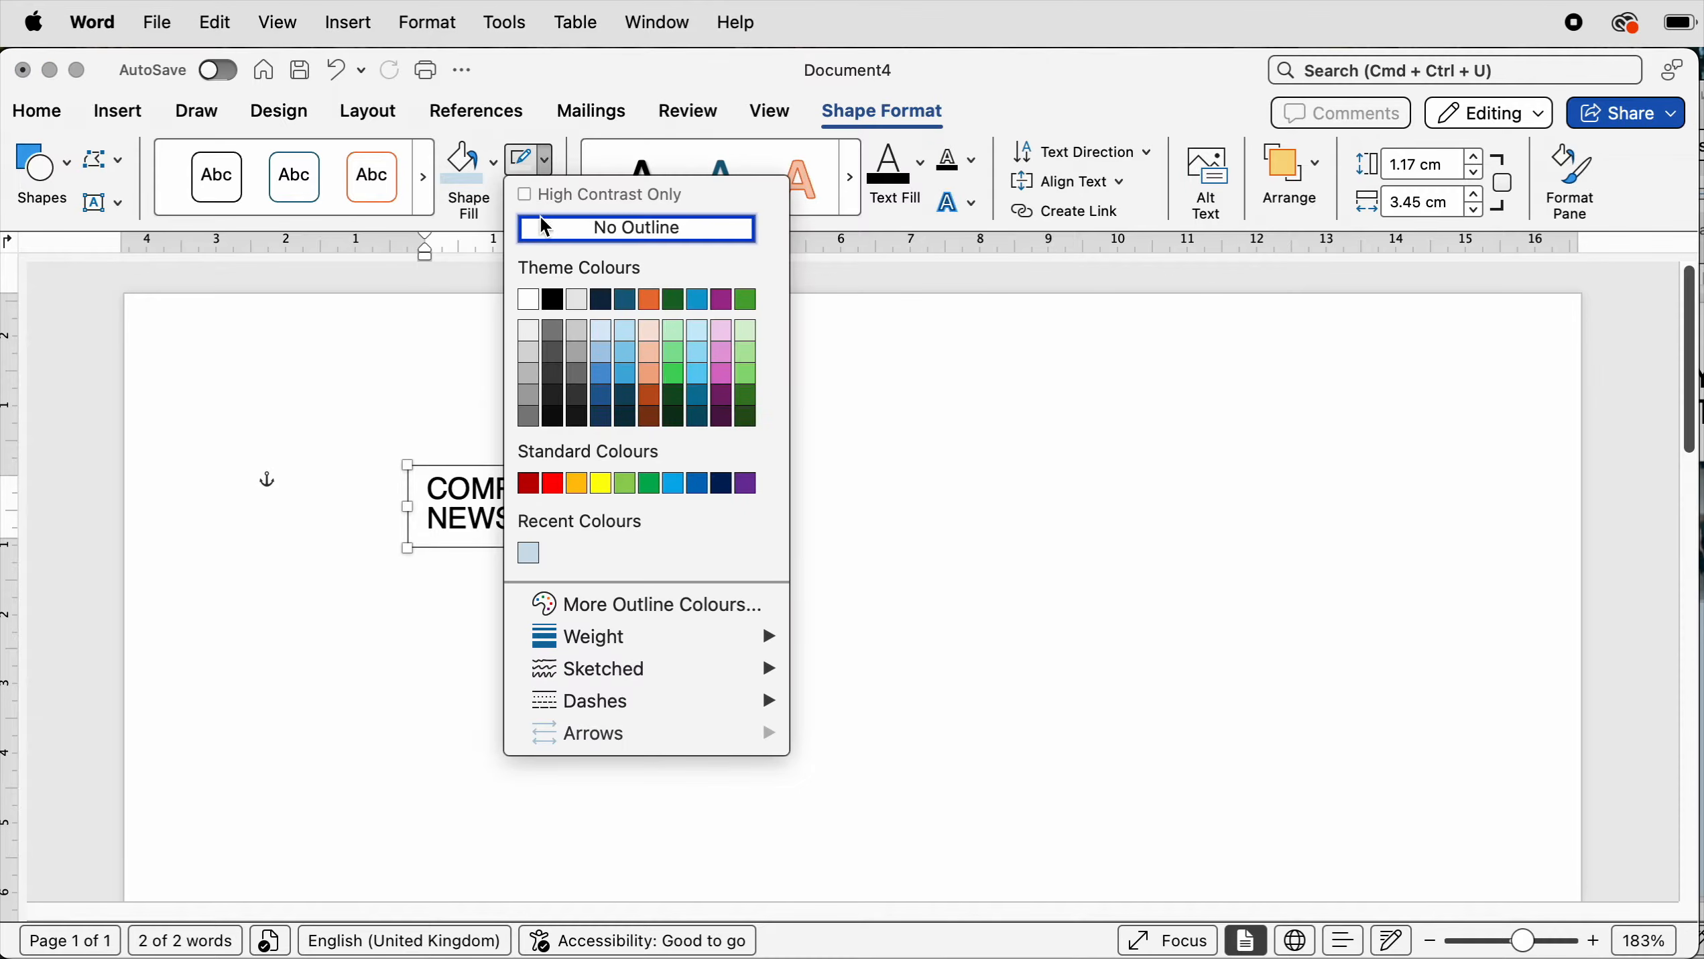
pyautogui.click(545, 235)
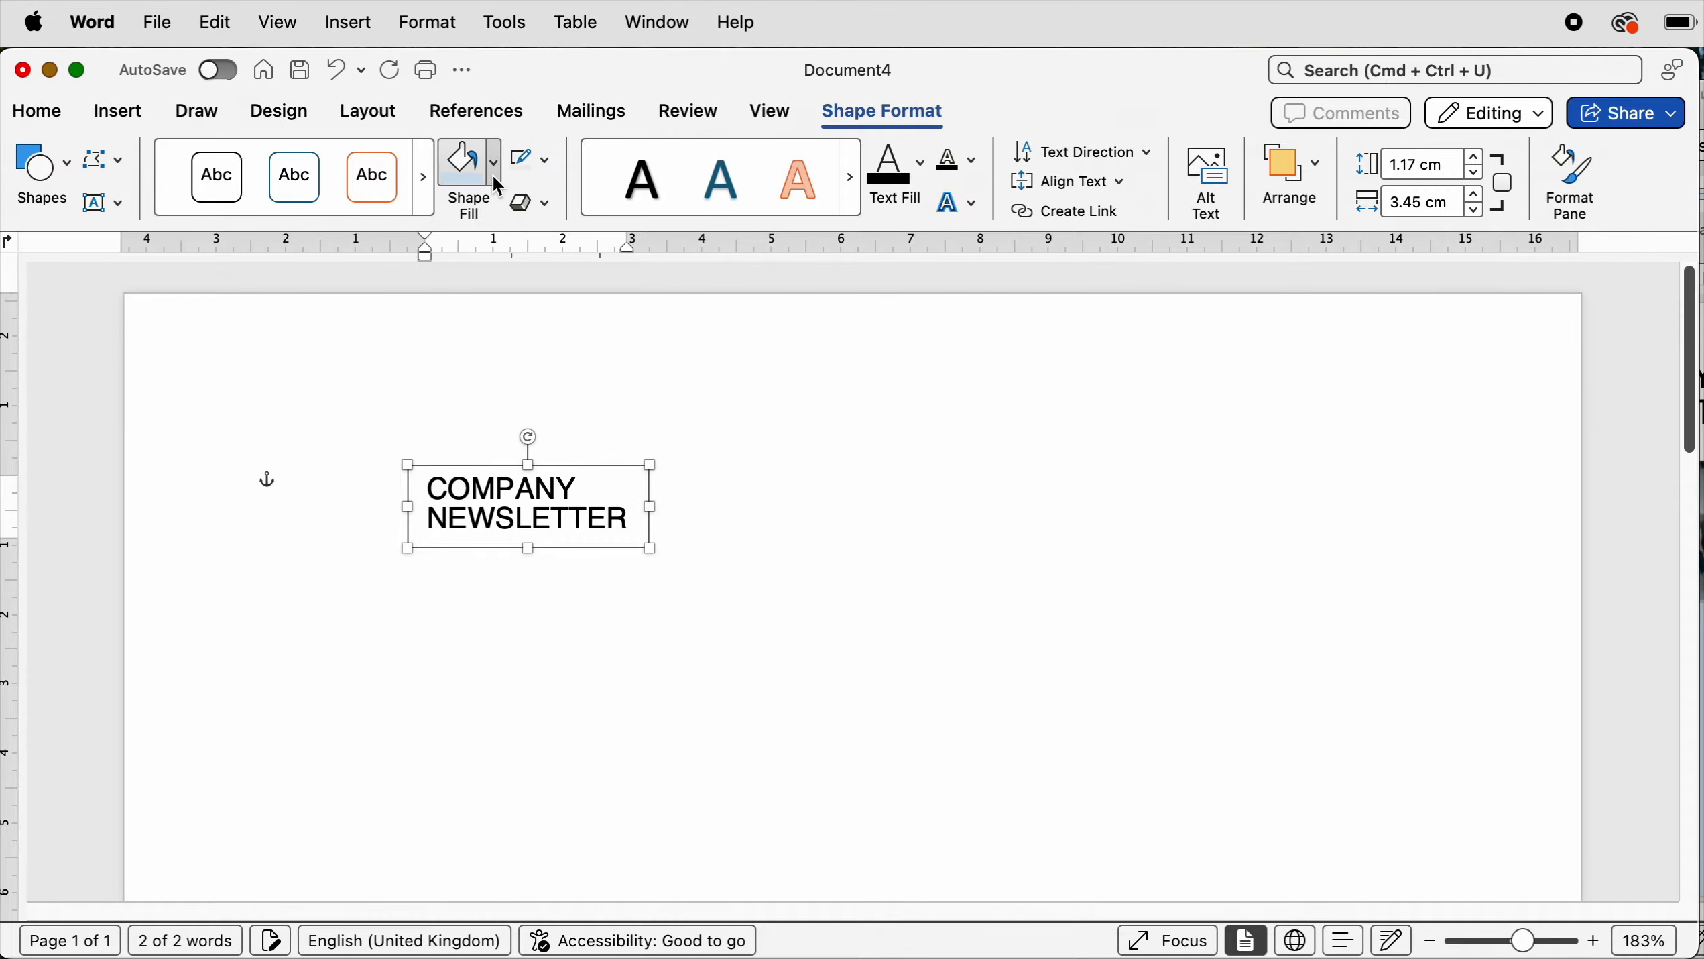
pyautogui.click(494, 178)
pyautogui.click(500, 244)
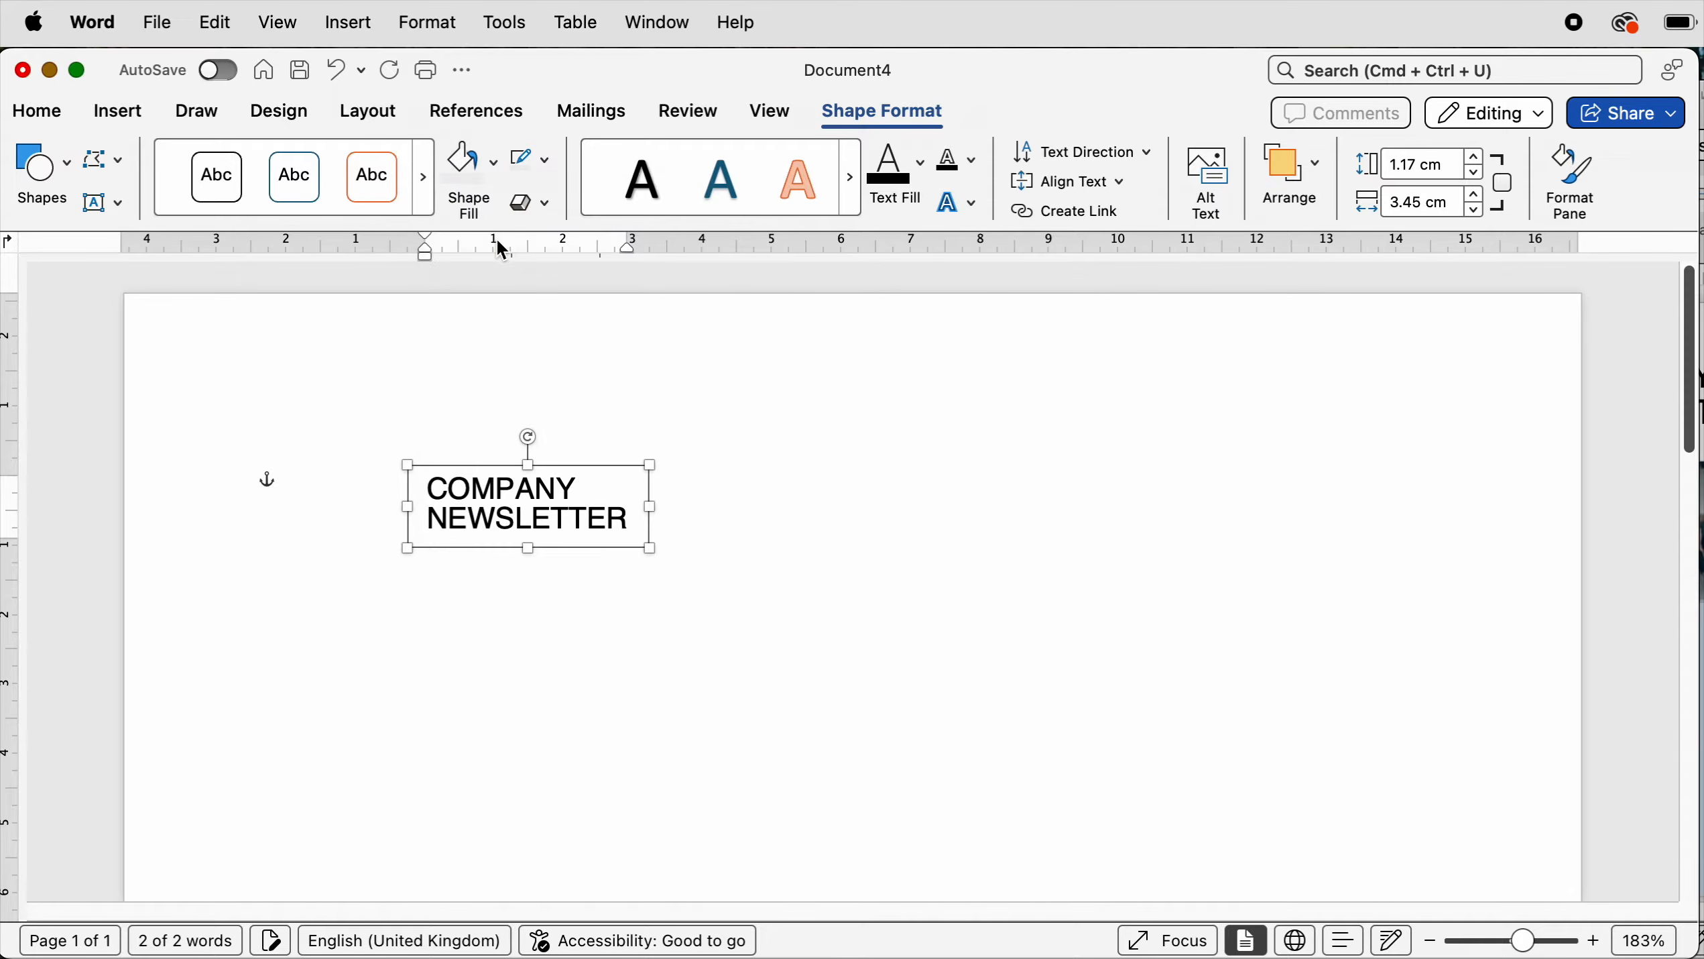
pyautogui.click(691, 505)
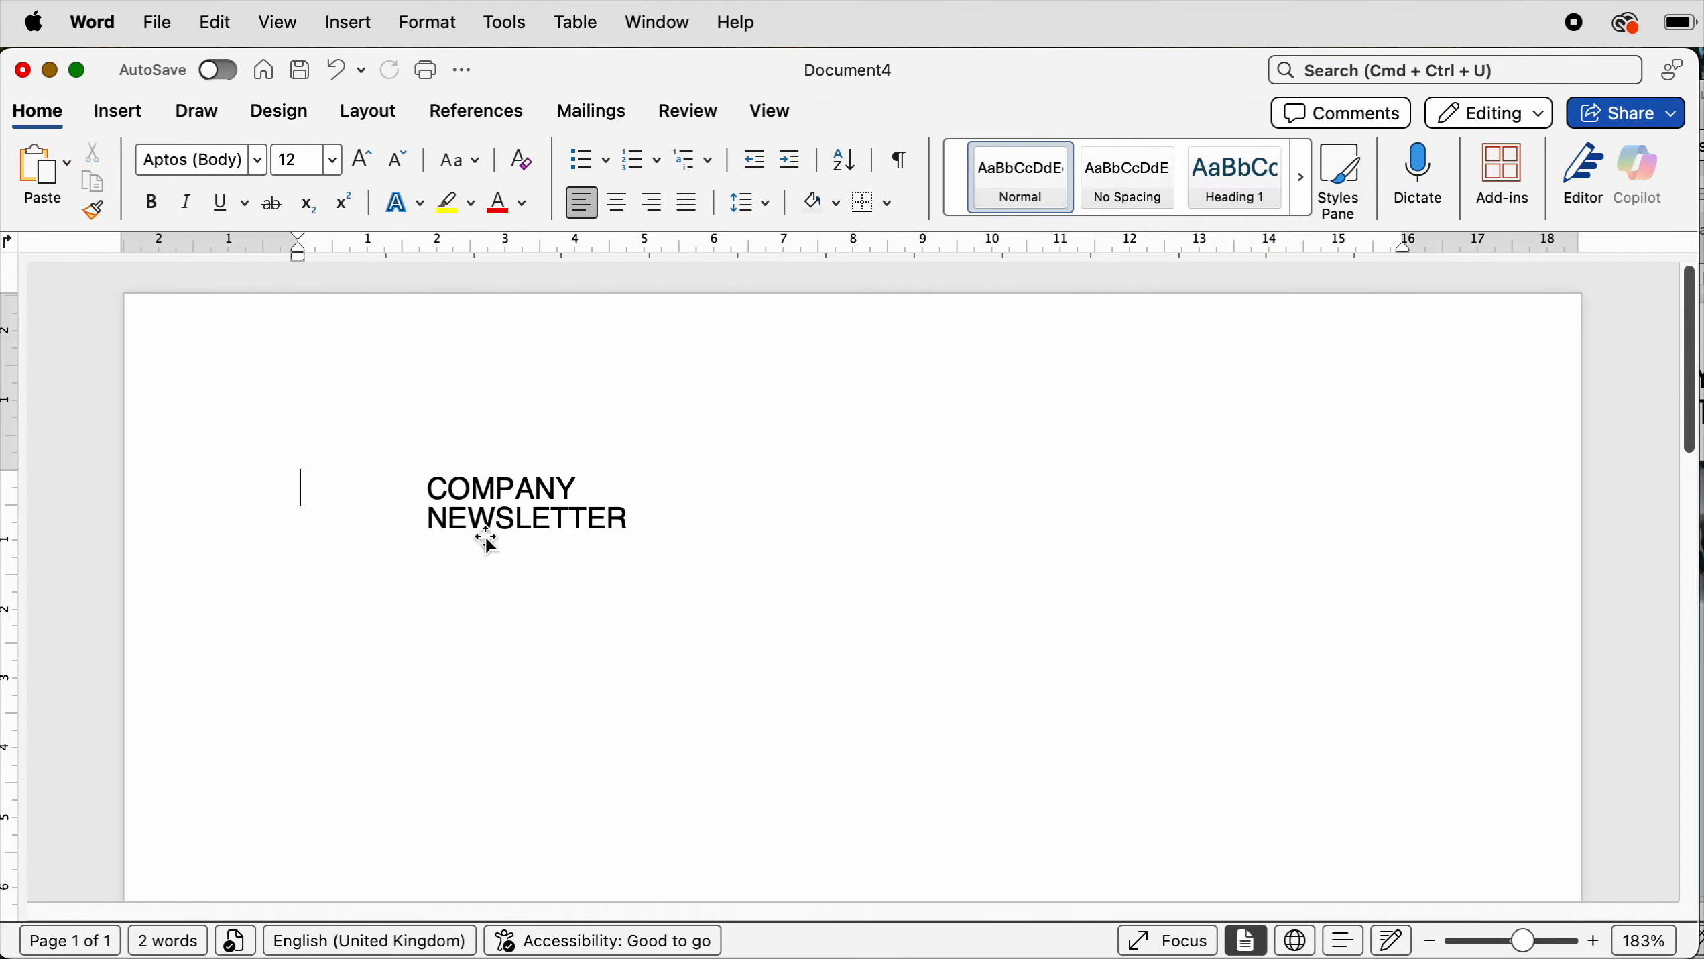
# - Duplicate the title text box several times and spread the copies across the page
pyautogui.click(528, 505)
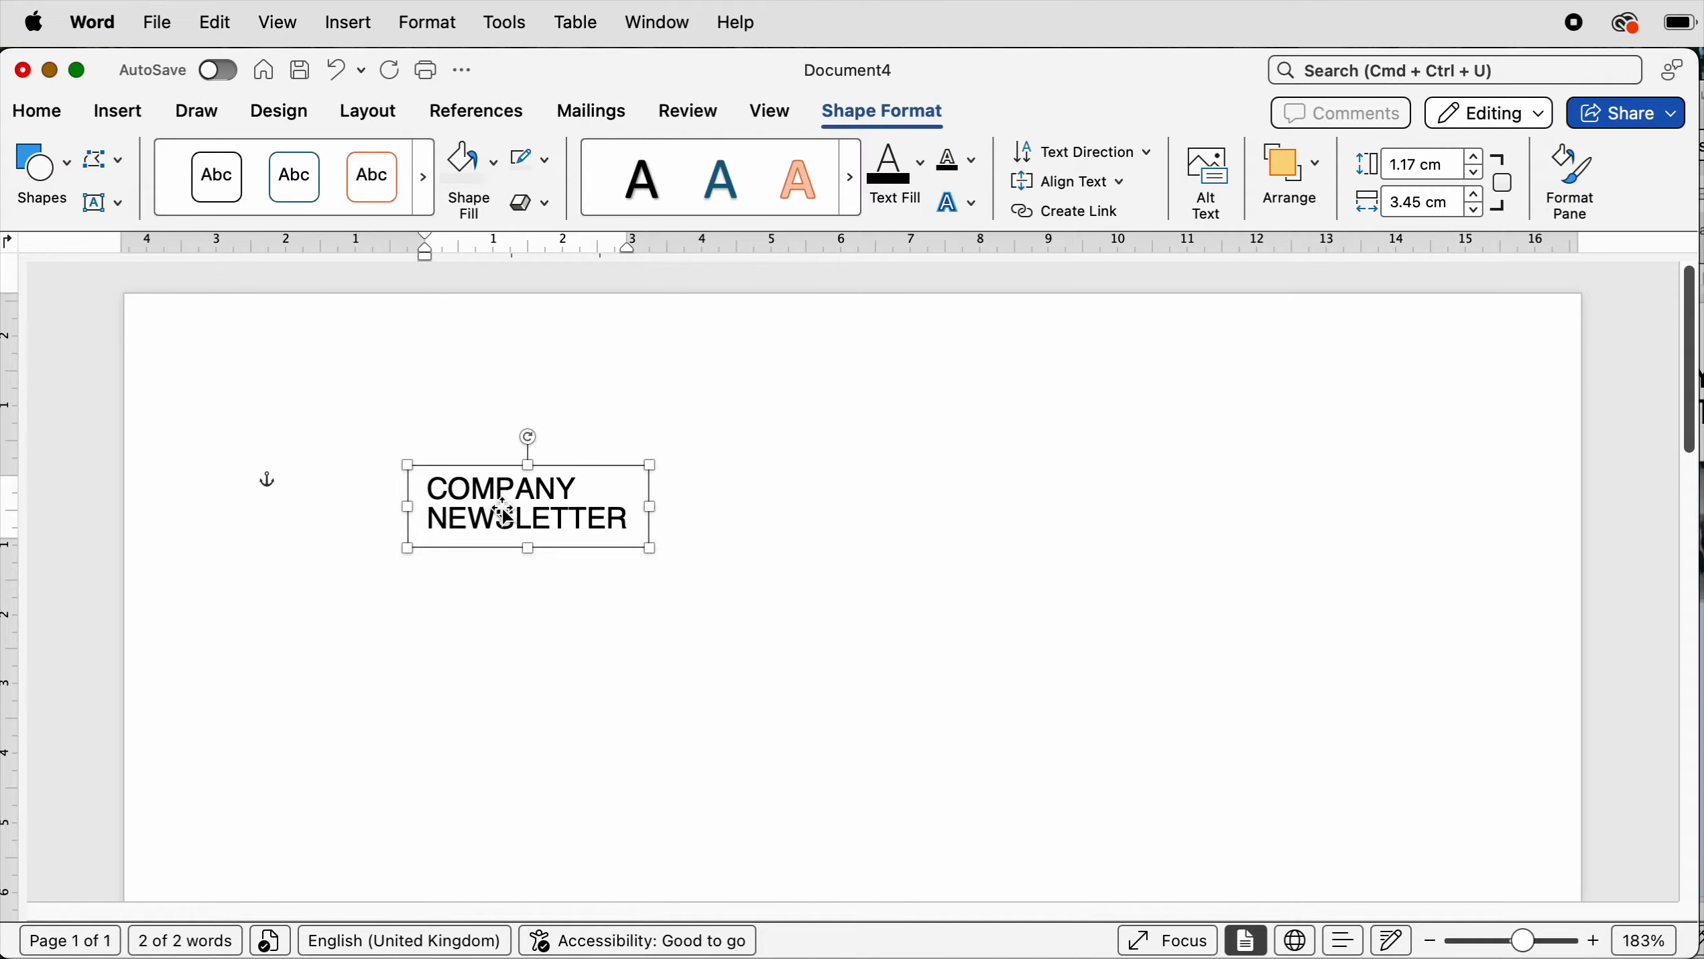
pyautogui.moveTo(505, 512); pyautogui.dragTo(1312, 771)
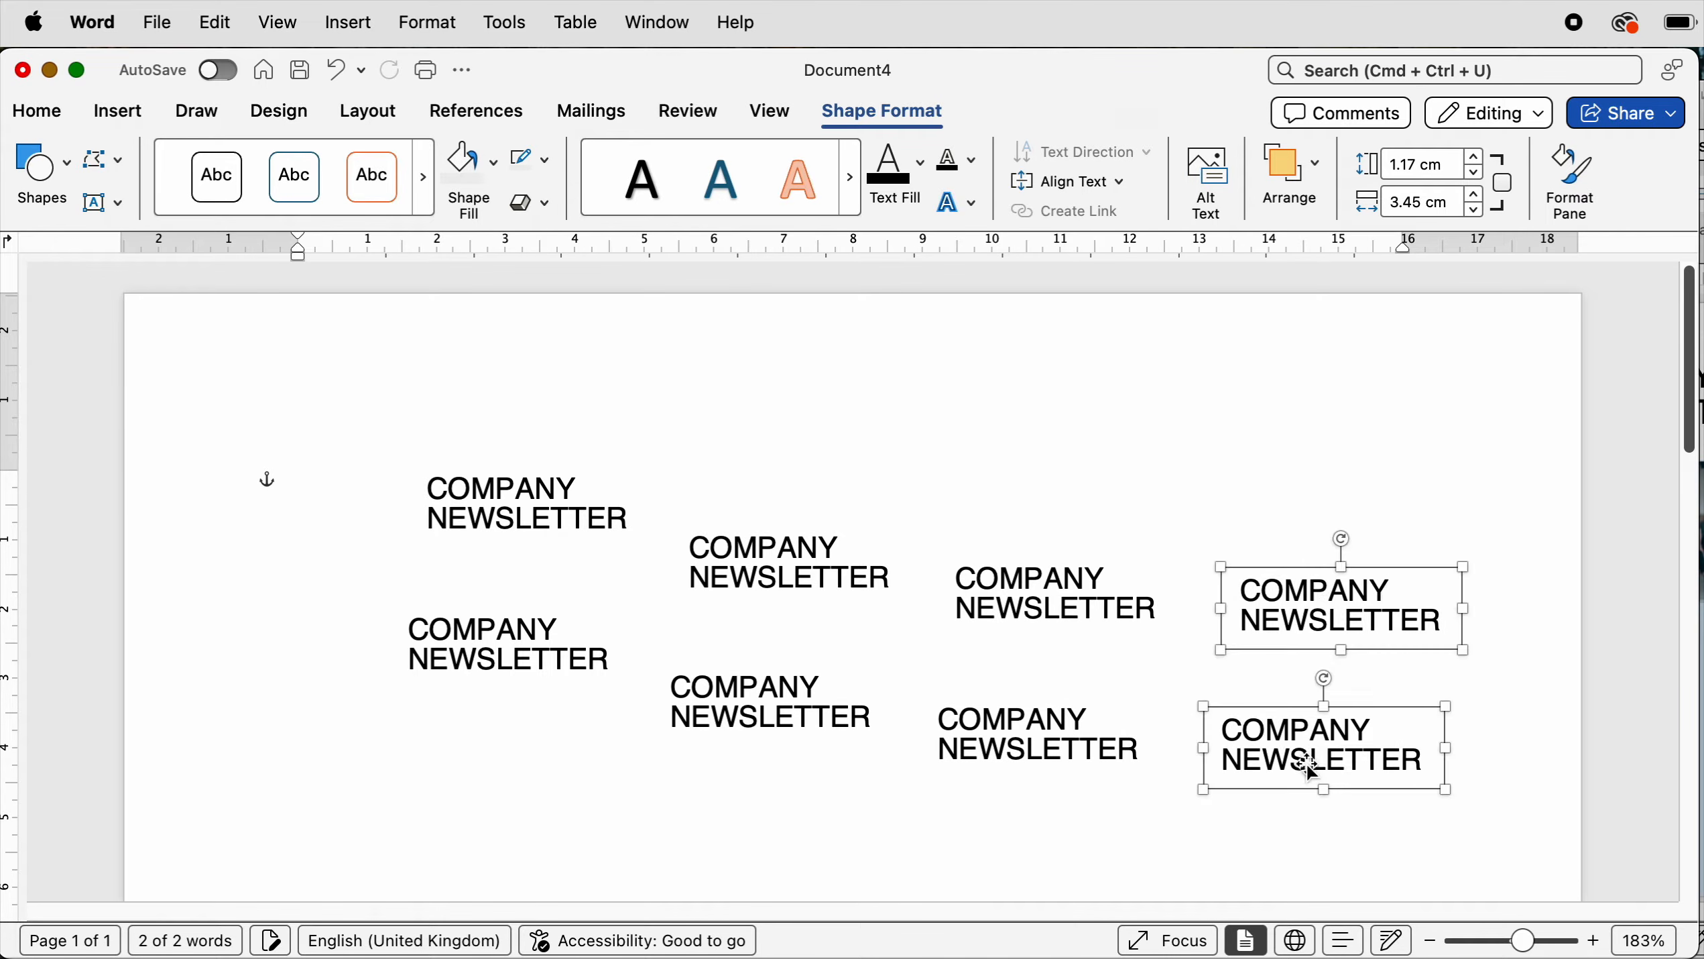
pyautogui.press('super+v')
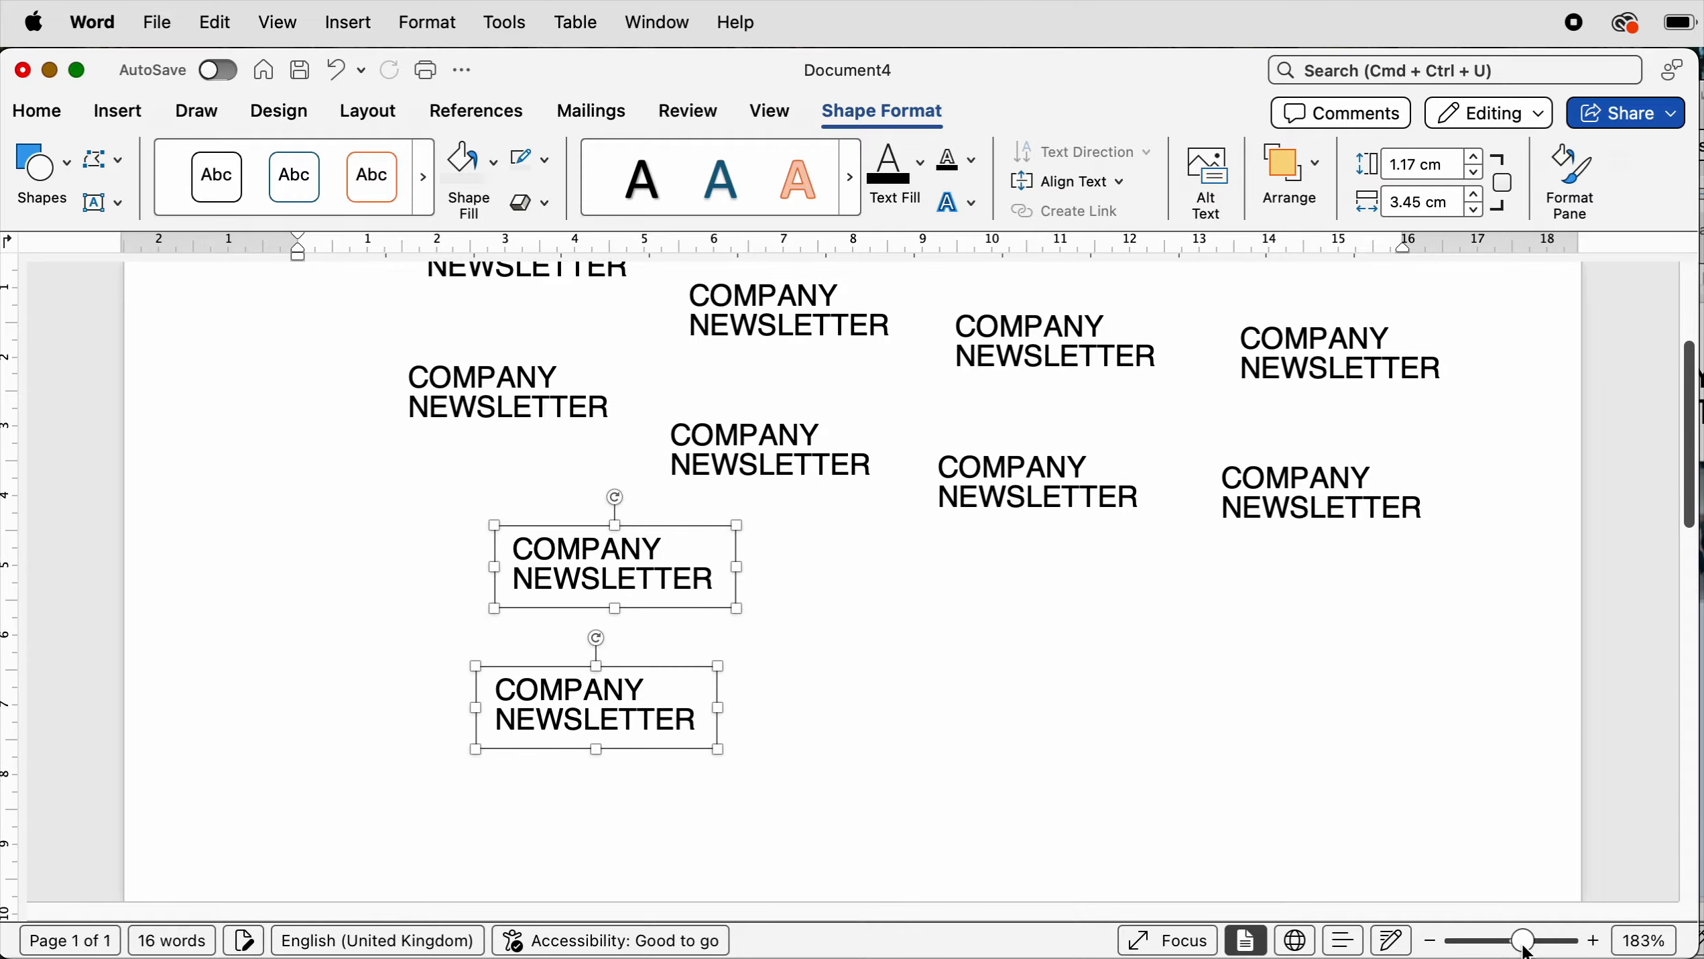
# - Move the two selected copies further down the page
pyautogui.moveTo(1527, 950); pyautogui.dragTo(1507, 950)
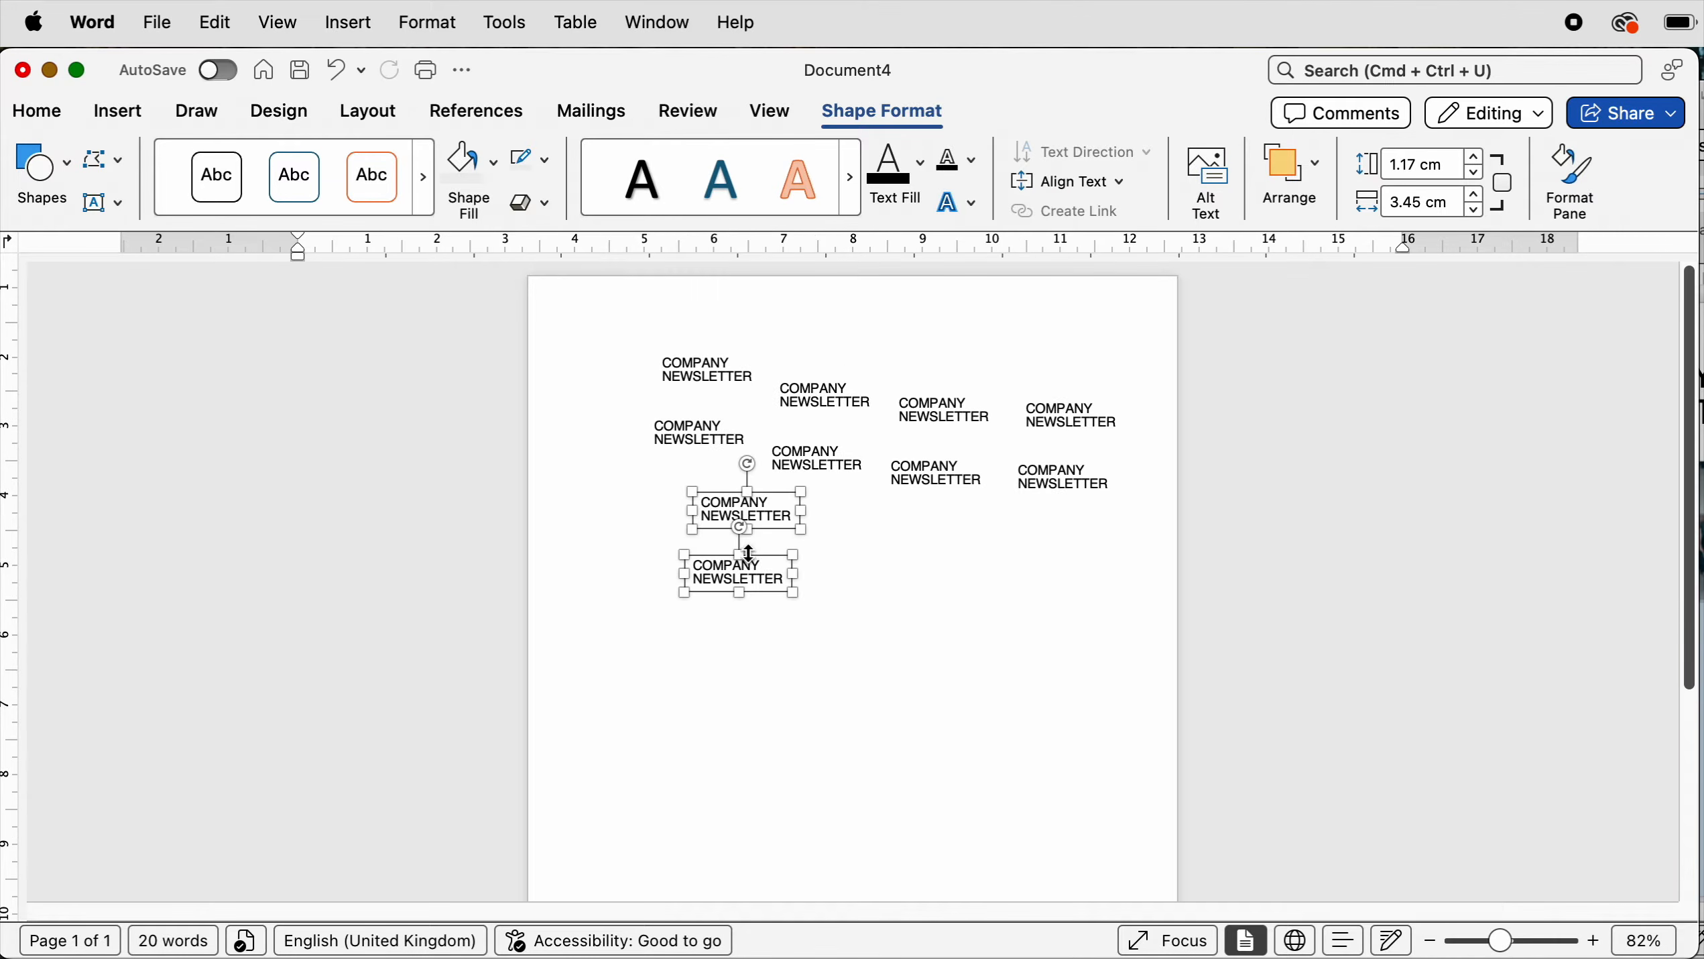
pyautogui.moveTo(746, 577); pyautogui.dragTo(679, 803)
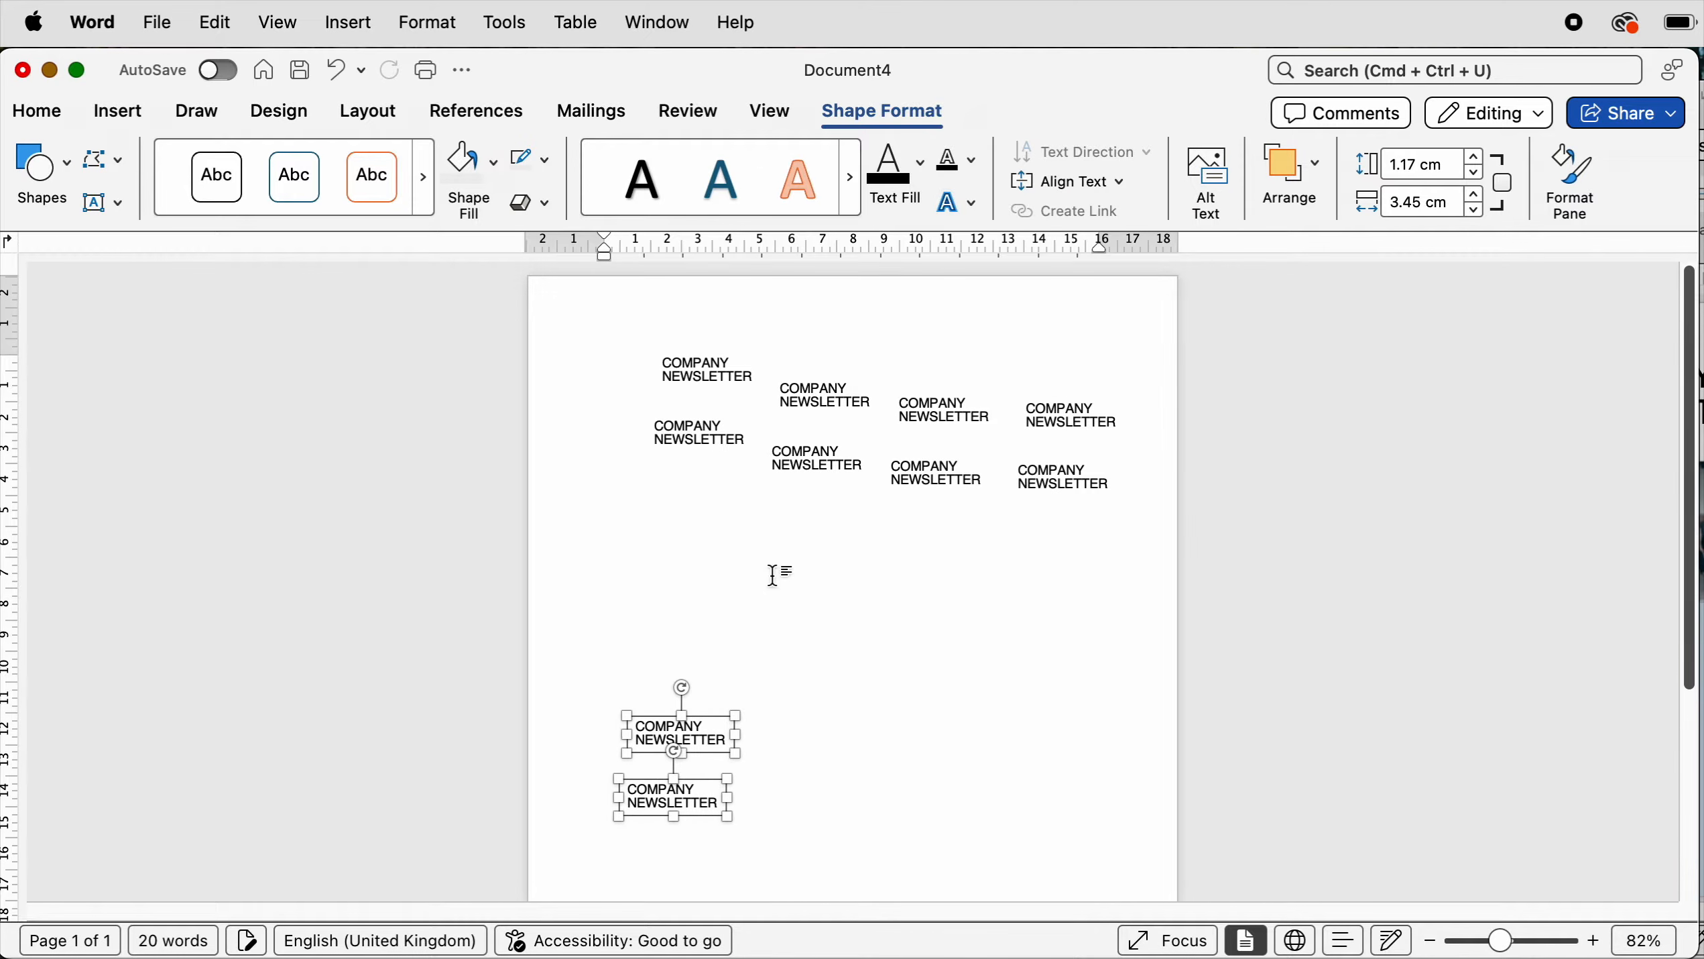
# - Select several of the copies across the page and undo the last change
pyautogui.click(826, 463)
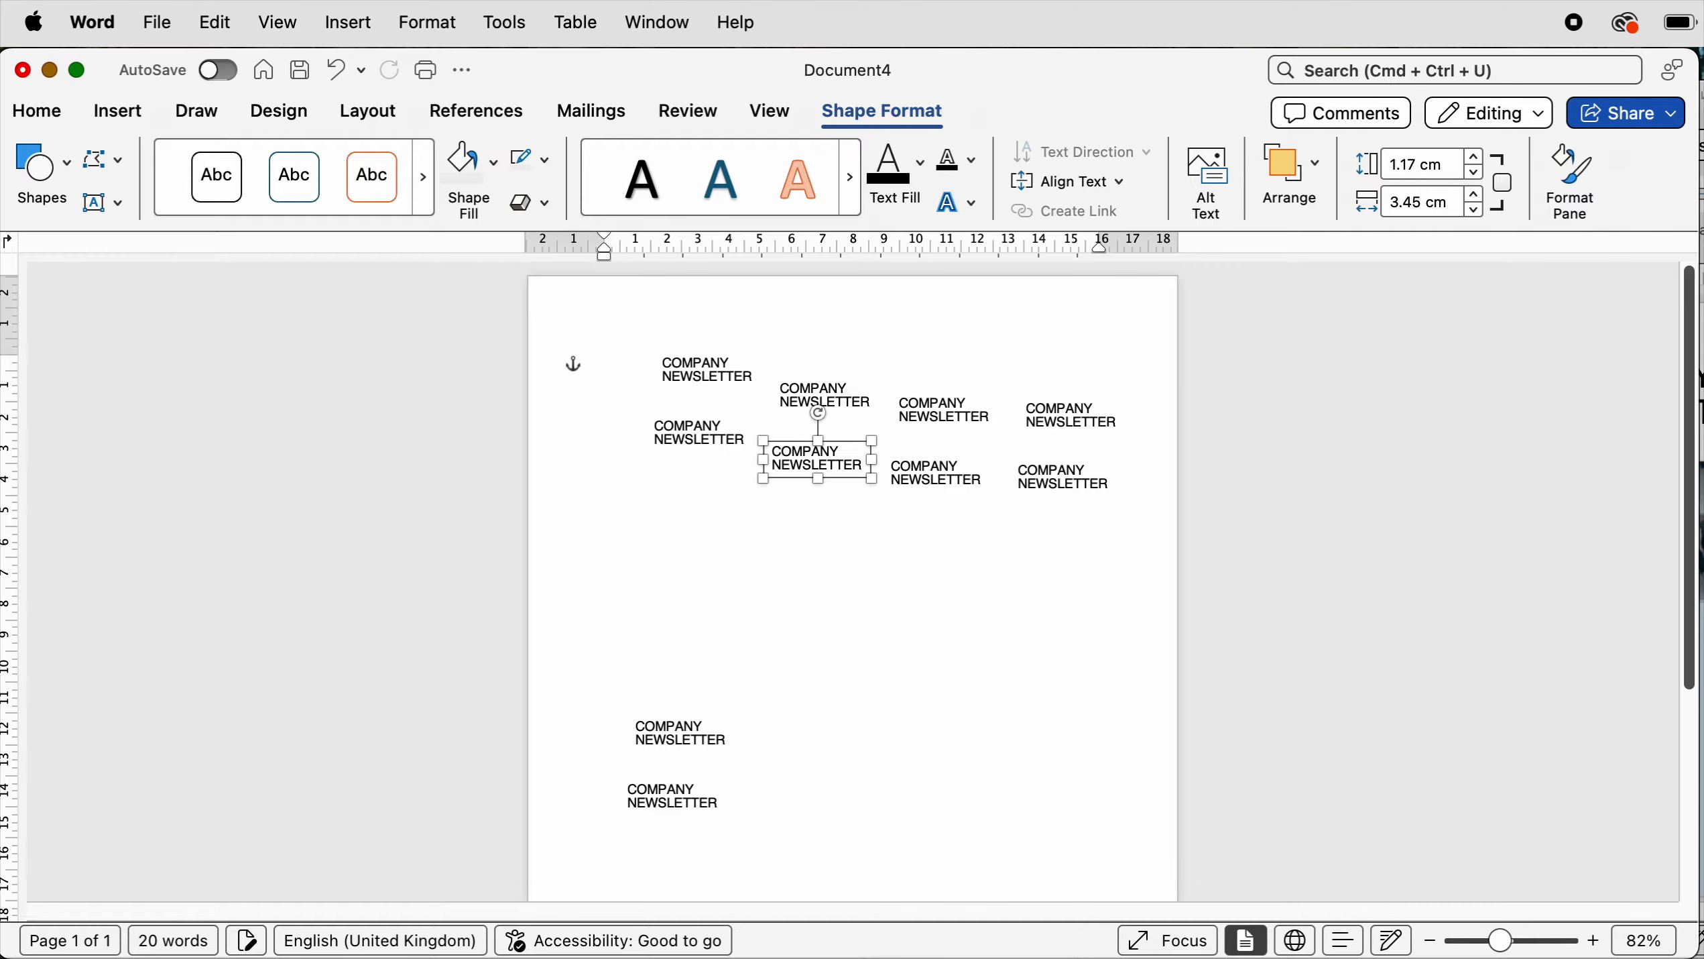
pyautogui.keyDown('shift'); pyautogui.click(842, 400); pyautogui.keyUp('shift')
pyautogui.keyDown('shift'); pyautogui.click(942, 411); pyautogui.keyUp('shift')
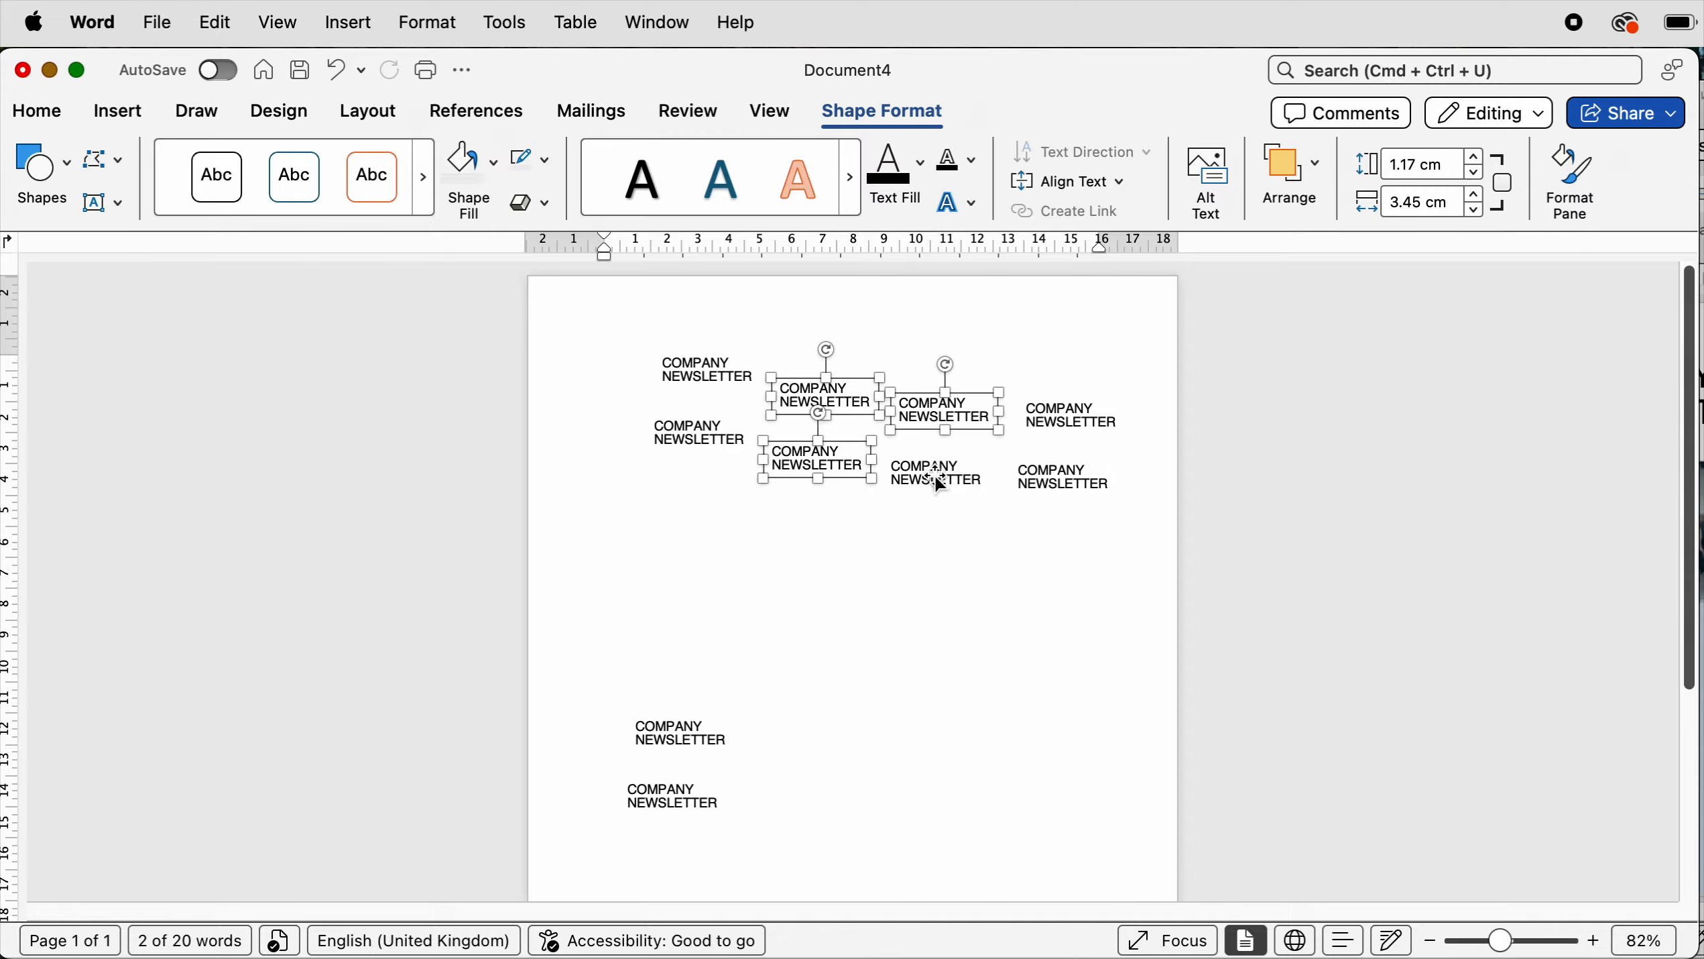
pyautogui.keyDown('shift'); pyautogui.click(936, 478); pyautogui.keyUp('shift')
pyautogui.click(1042, 502)
pyautogui.press('super+z')
# - Reposition several of the title copies on the page, moving one to the right side
pyautogui.scroll(5, 1243, 857)
pyautogui.moveTo(769, 546); pyautogui.dragTo(1296, 461)
pyautogui.moveTo(530, 496); pyautogui.dragTo(468, 463)
pyautogui.moveTo(478, 620); pyautogui.dragTo(436, 609)
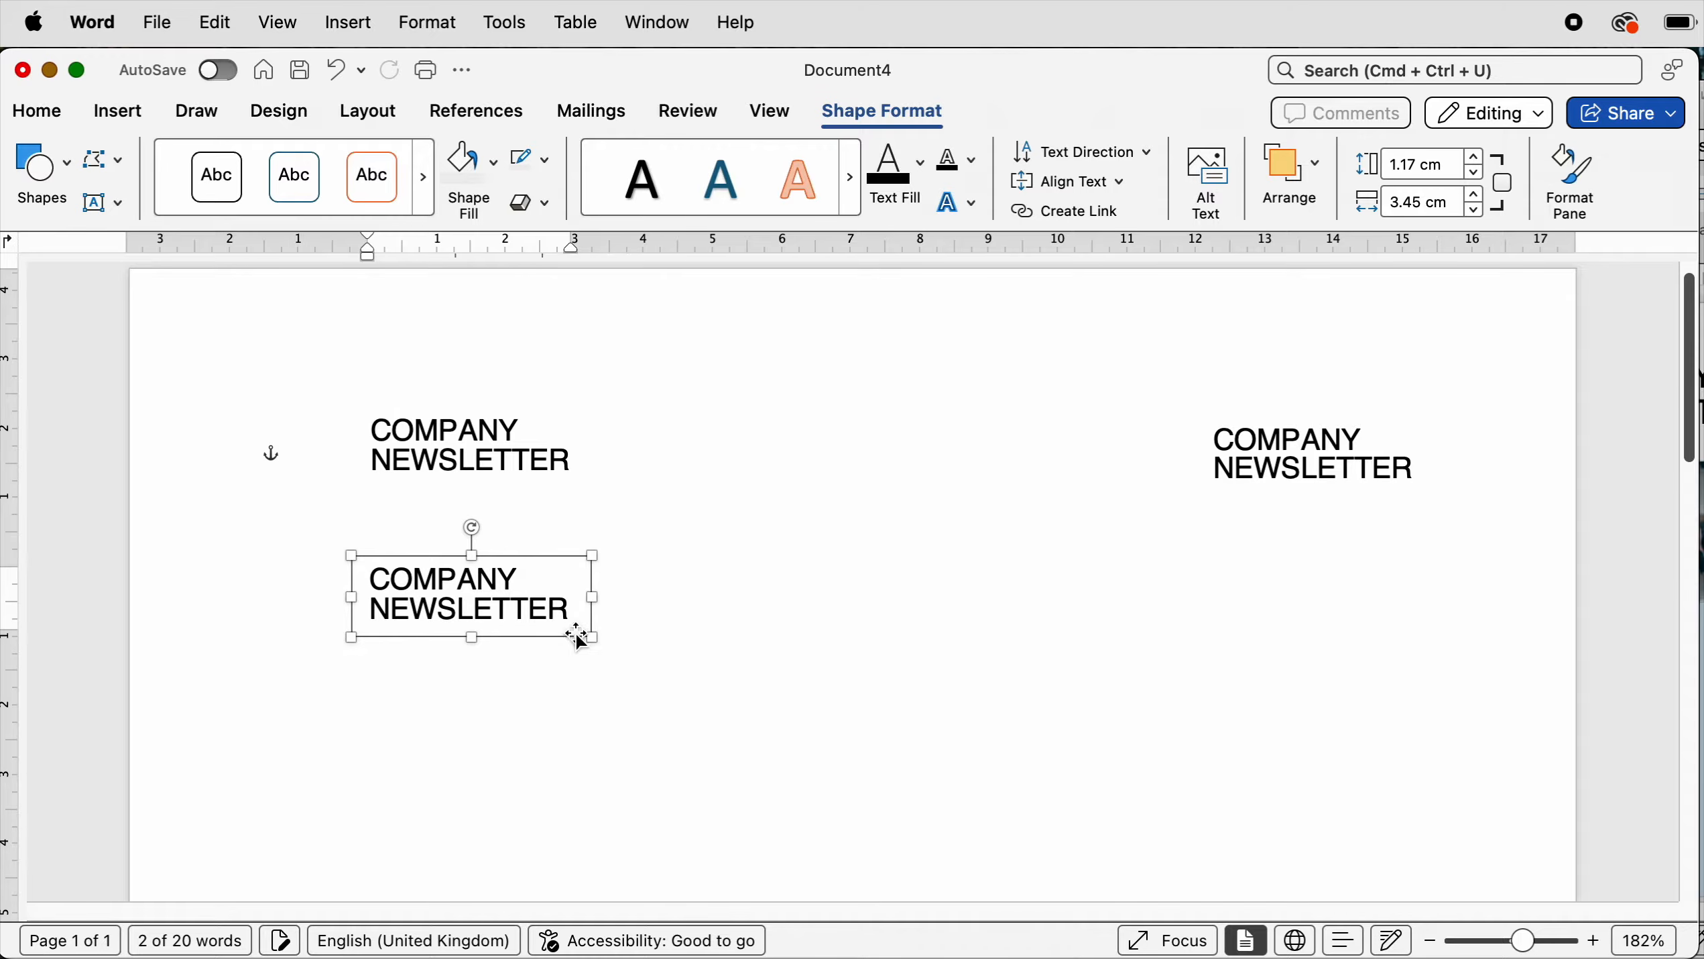
# - Widen the selected title text box to span most of the page width
pyautogui.moveTo(592, 636); pyautogui.dragTo(1486, 746)
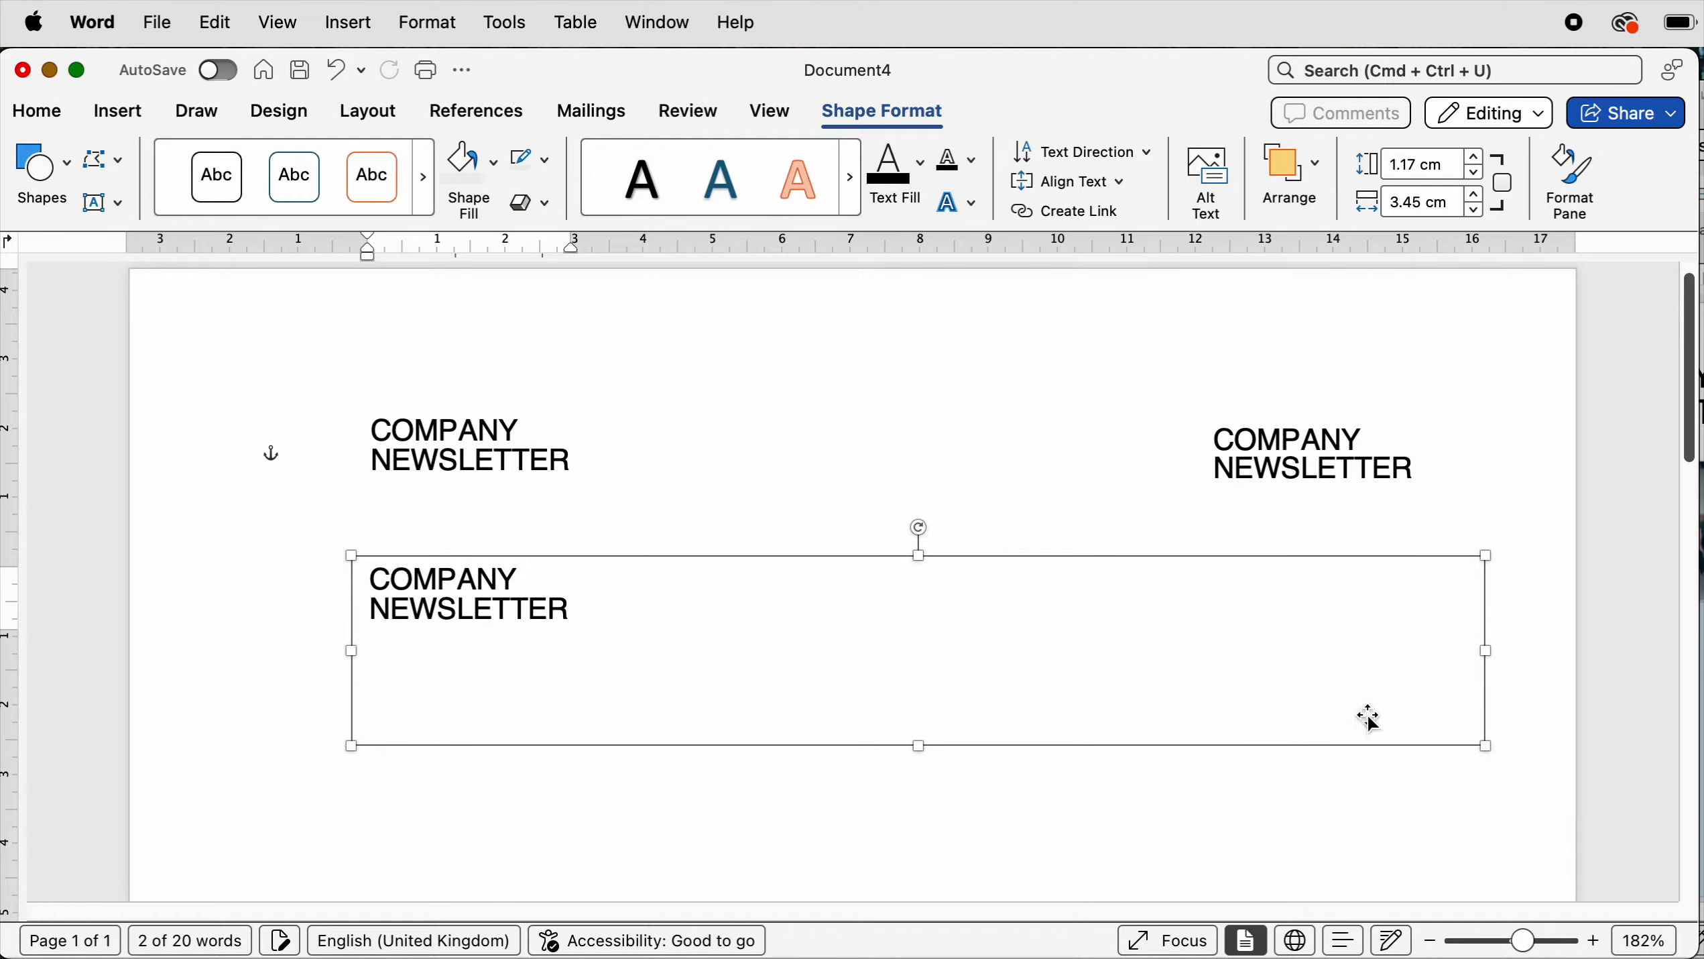
# - Increase the font size of the wide title text box to 48 pt
pyautogui.click(38, 114)
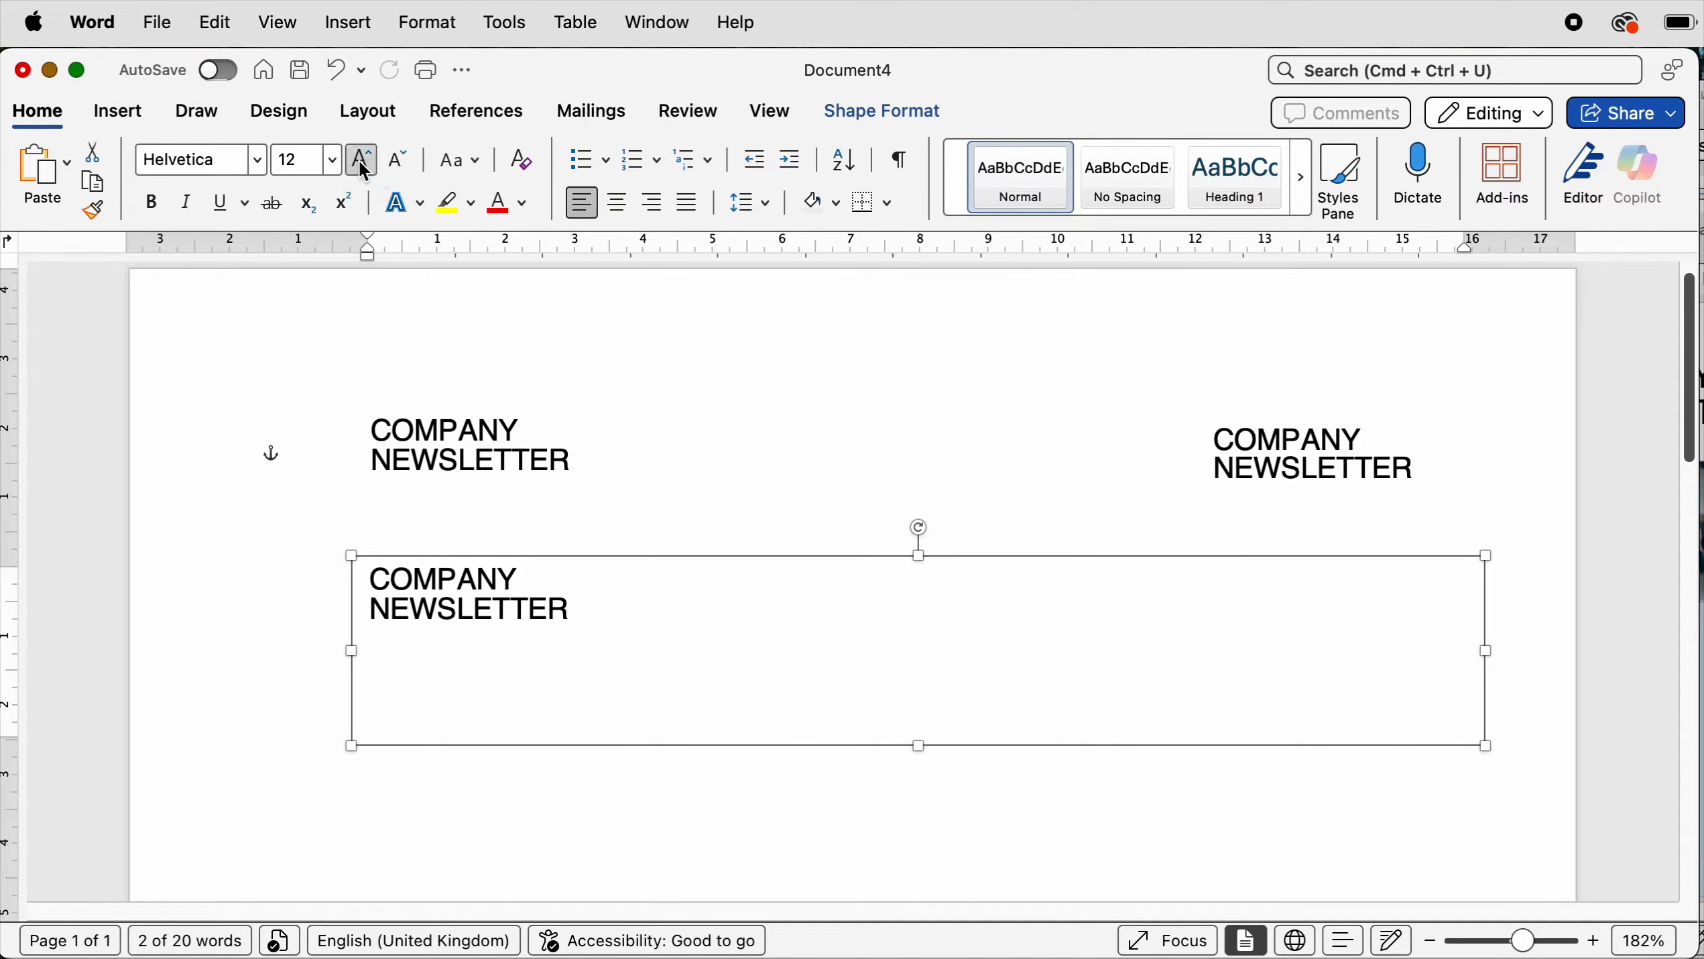
pyautogui.click(362, 164)
pyautogui.click(363, 164)
pyautogui.click(362, 164)
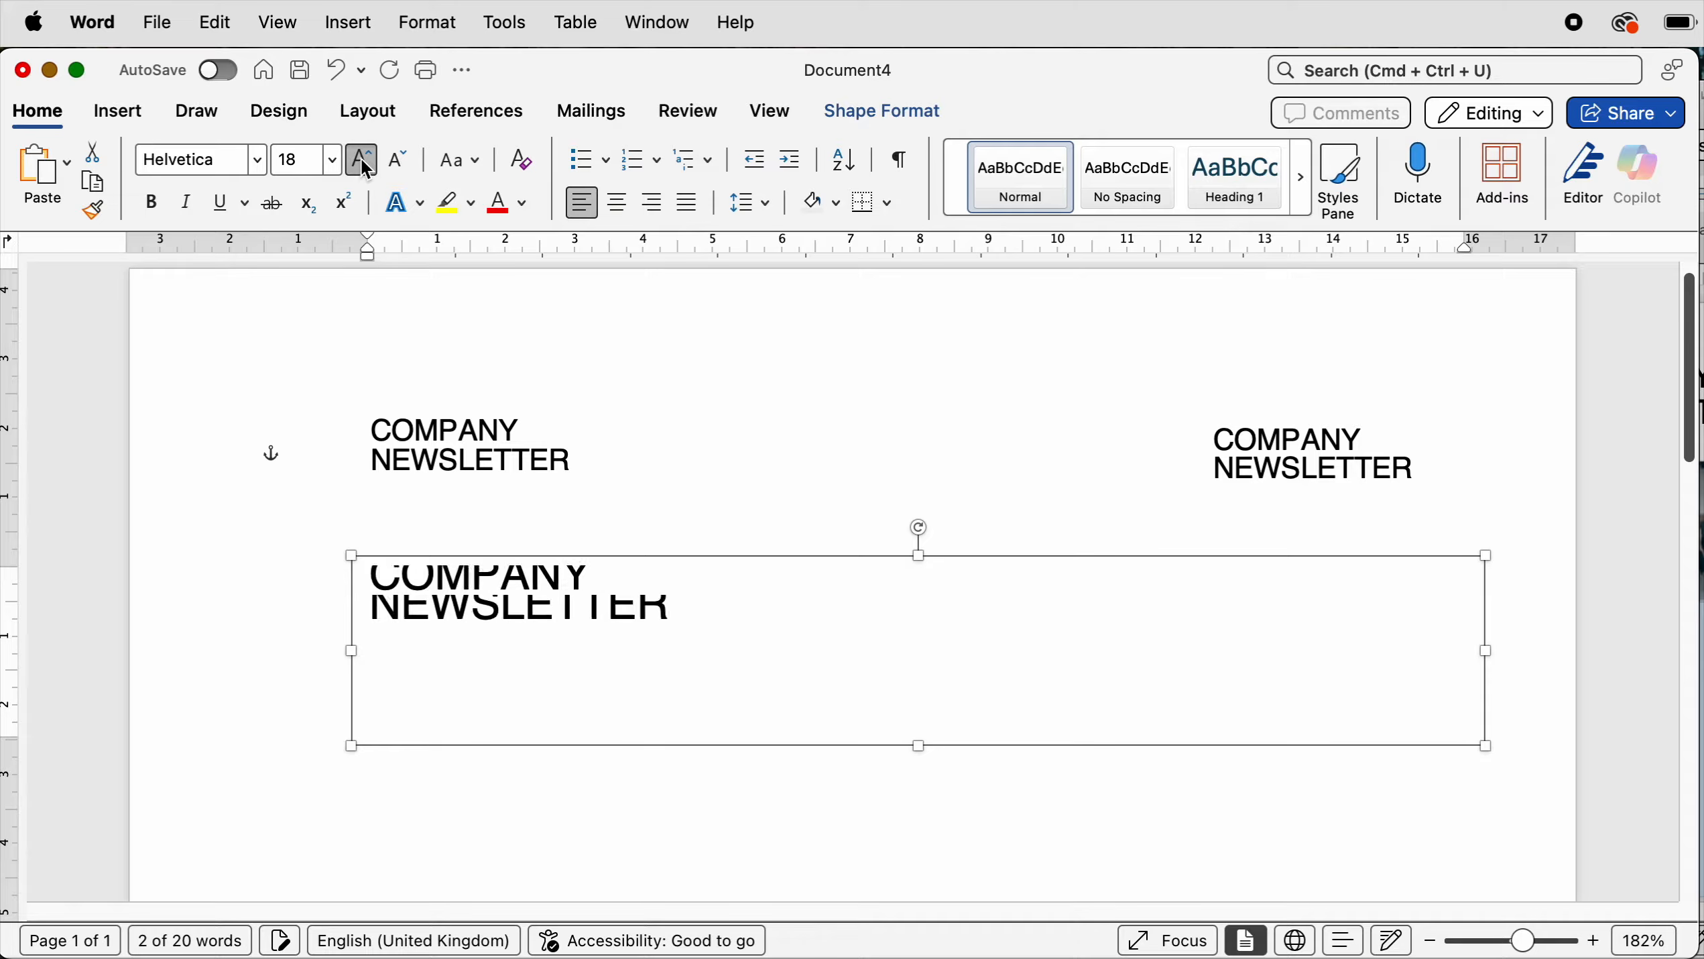
pyautogui.click(363, 164)
pyautogui.click(362, 164)
pyautogui.click(363, 164)
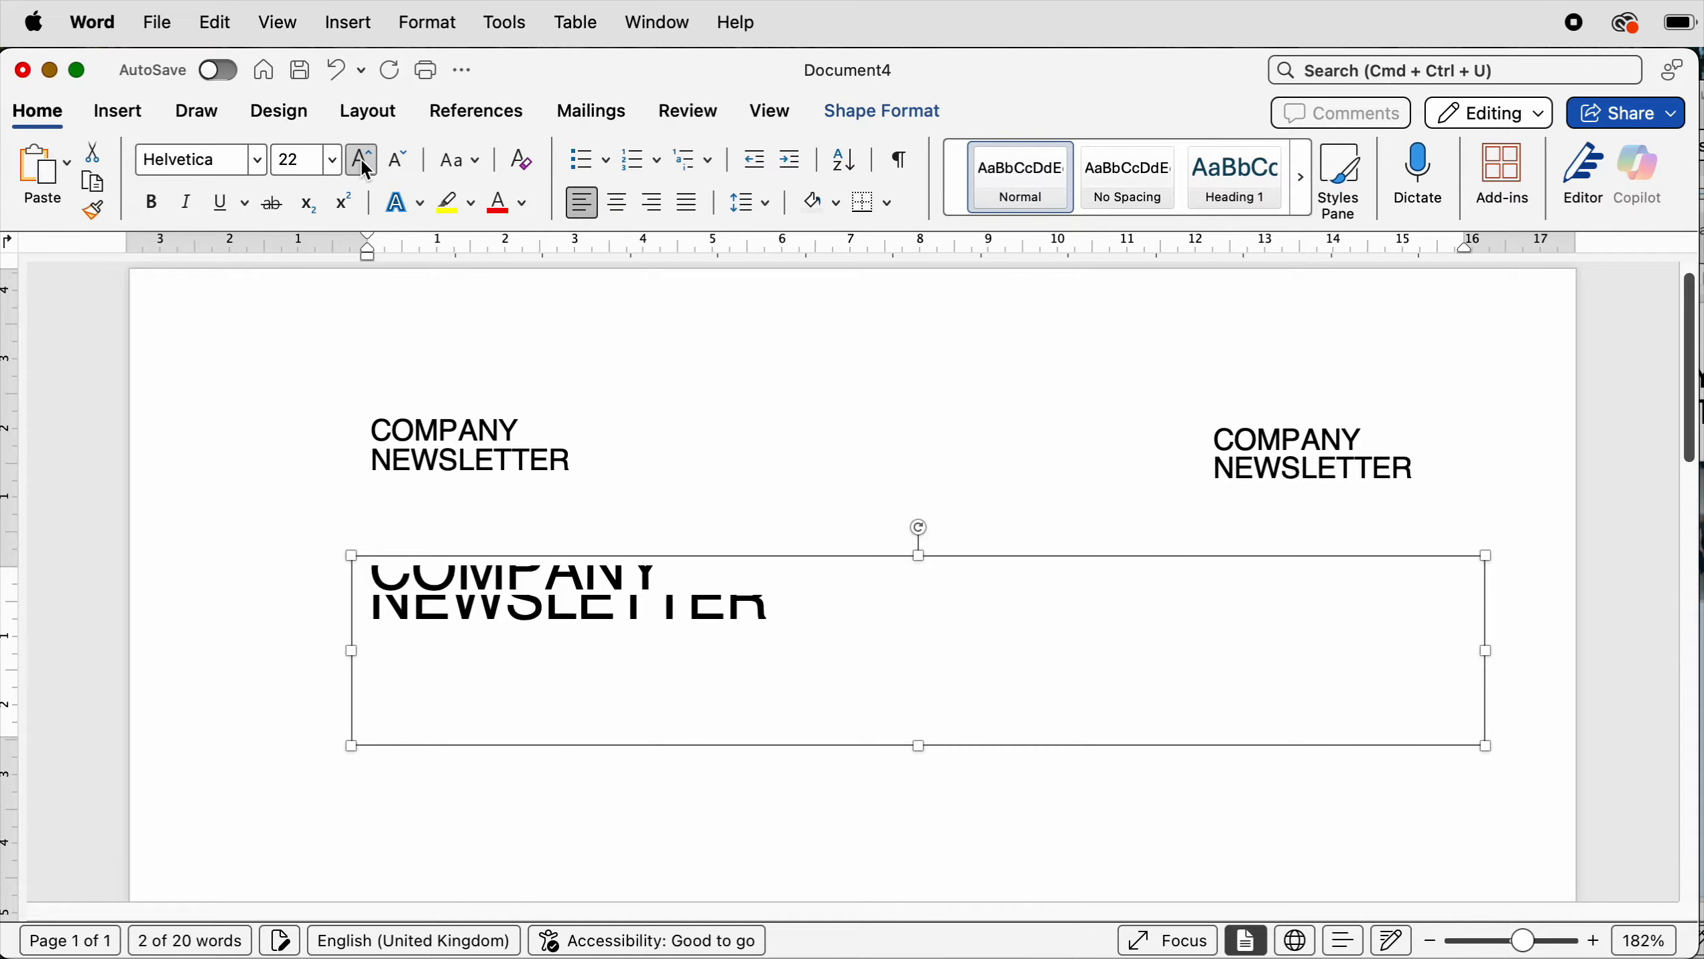
pyautogui.click(363, 164)
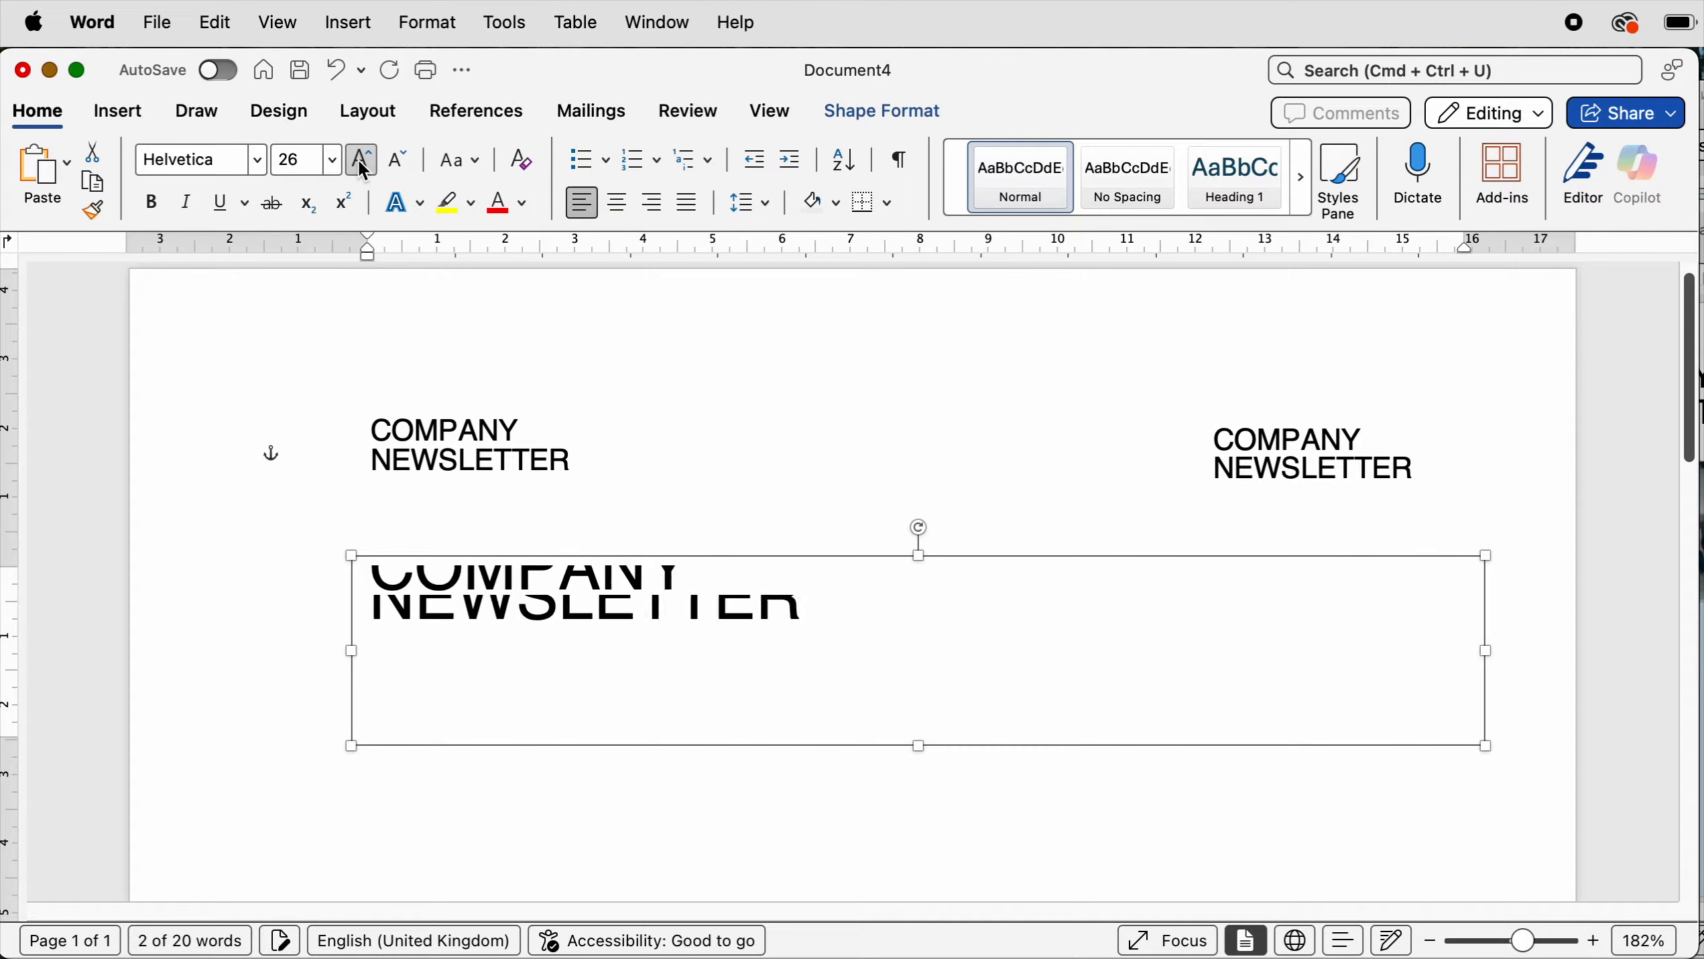
pyautogui.click(363, 164)
pyautogui.click(362, 164)
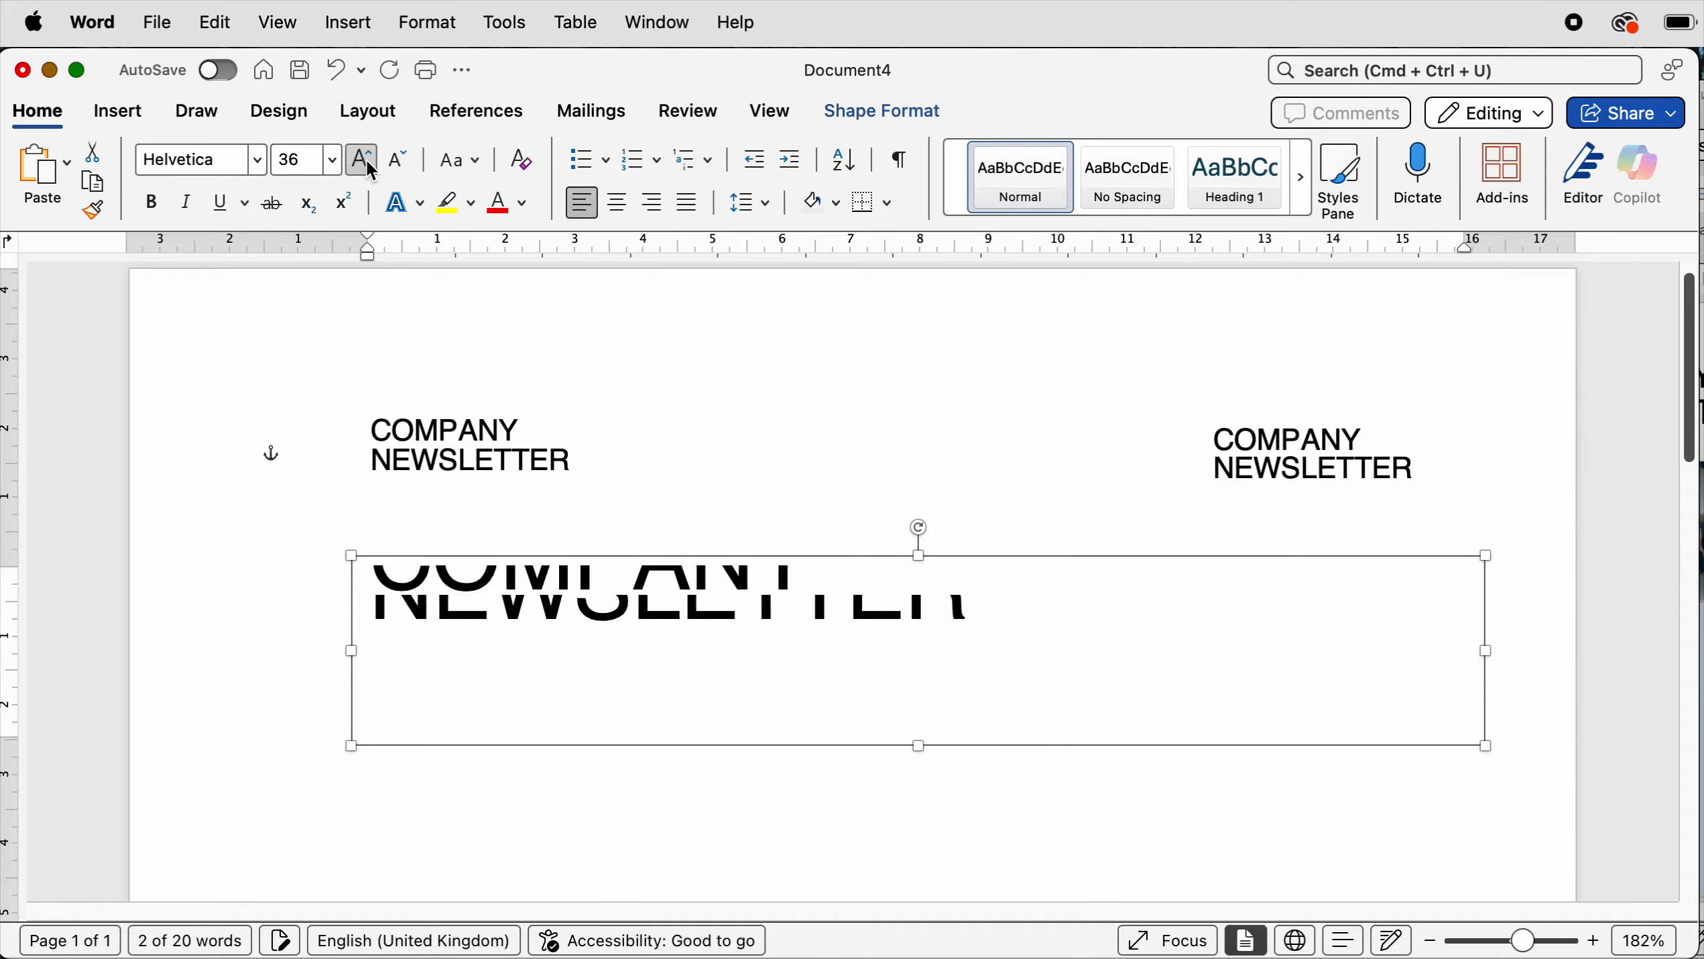
pyautogui.click(363, 164)
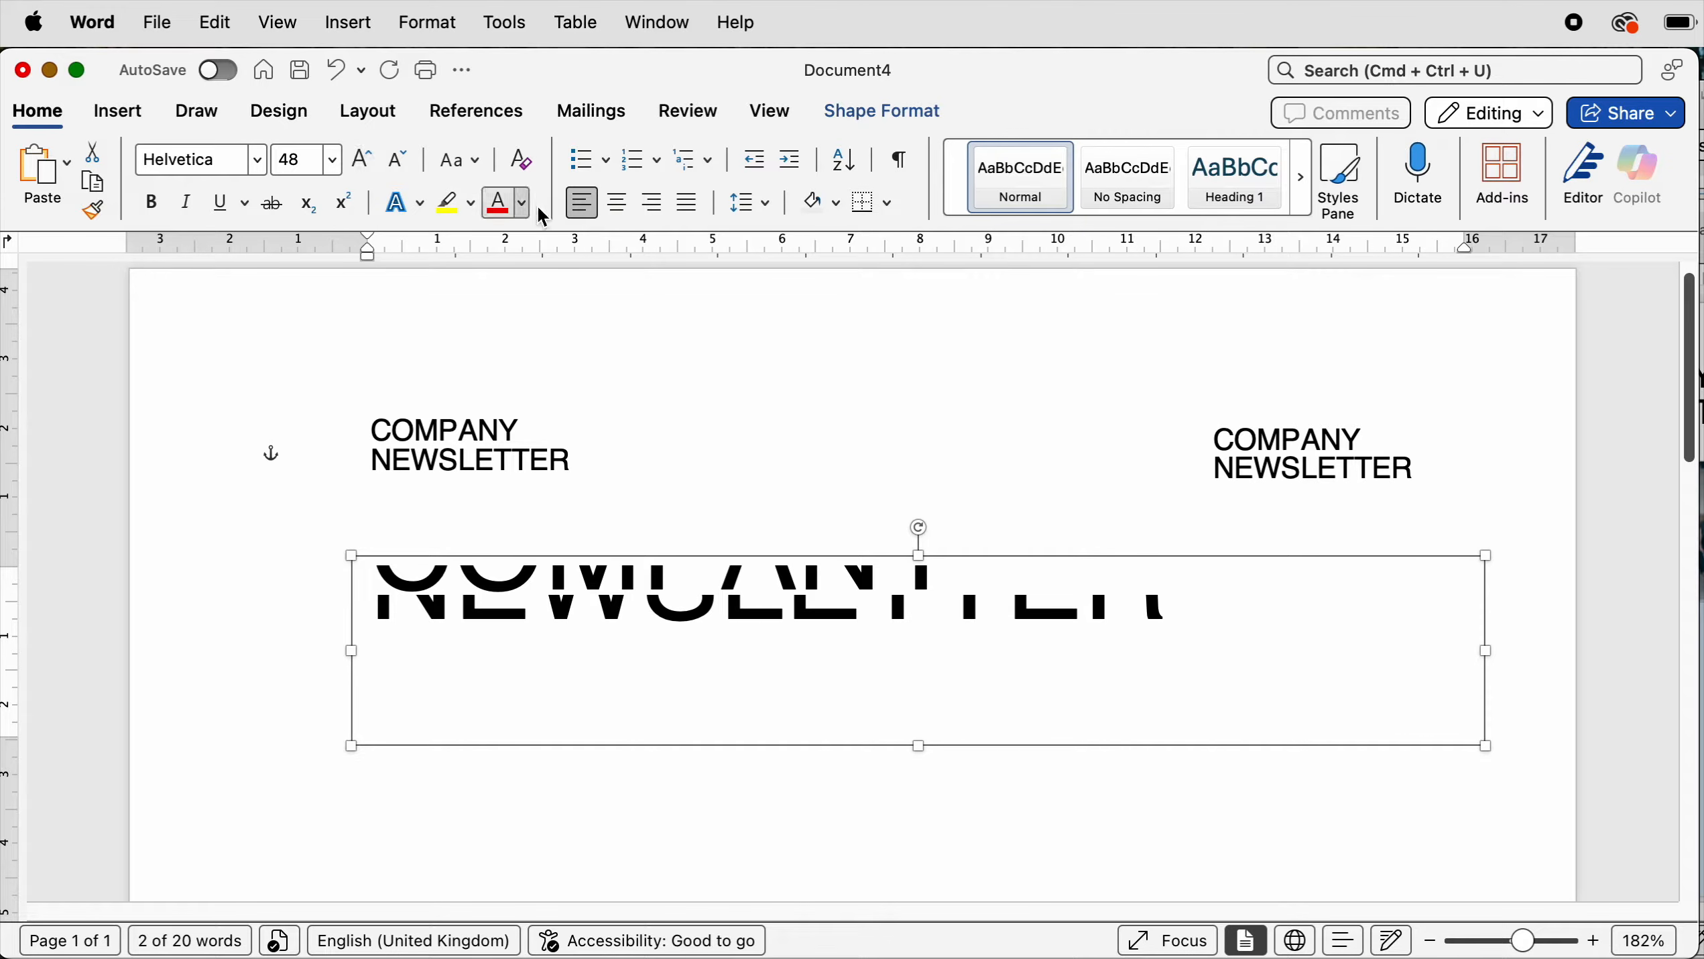
# - Set the title's line spacing to exactly 50 pt
pyautogui.click(771, 211)
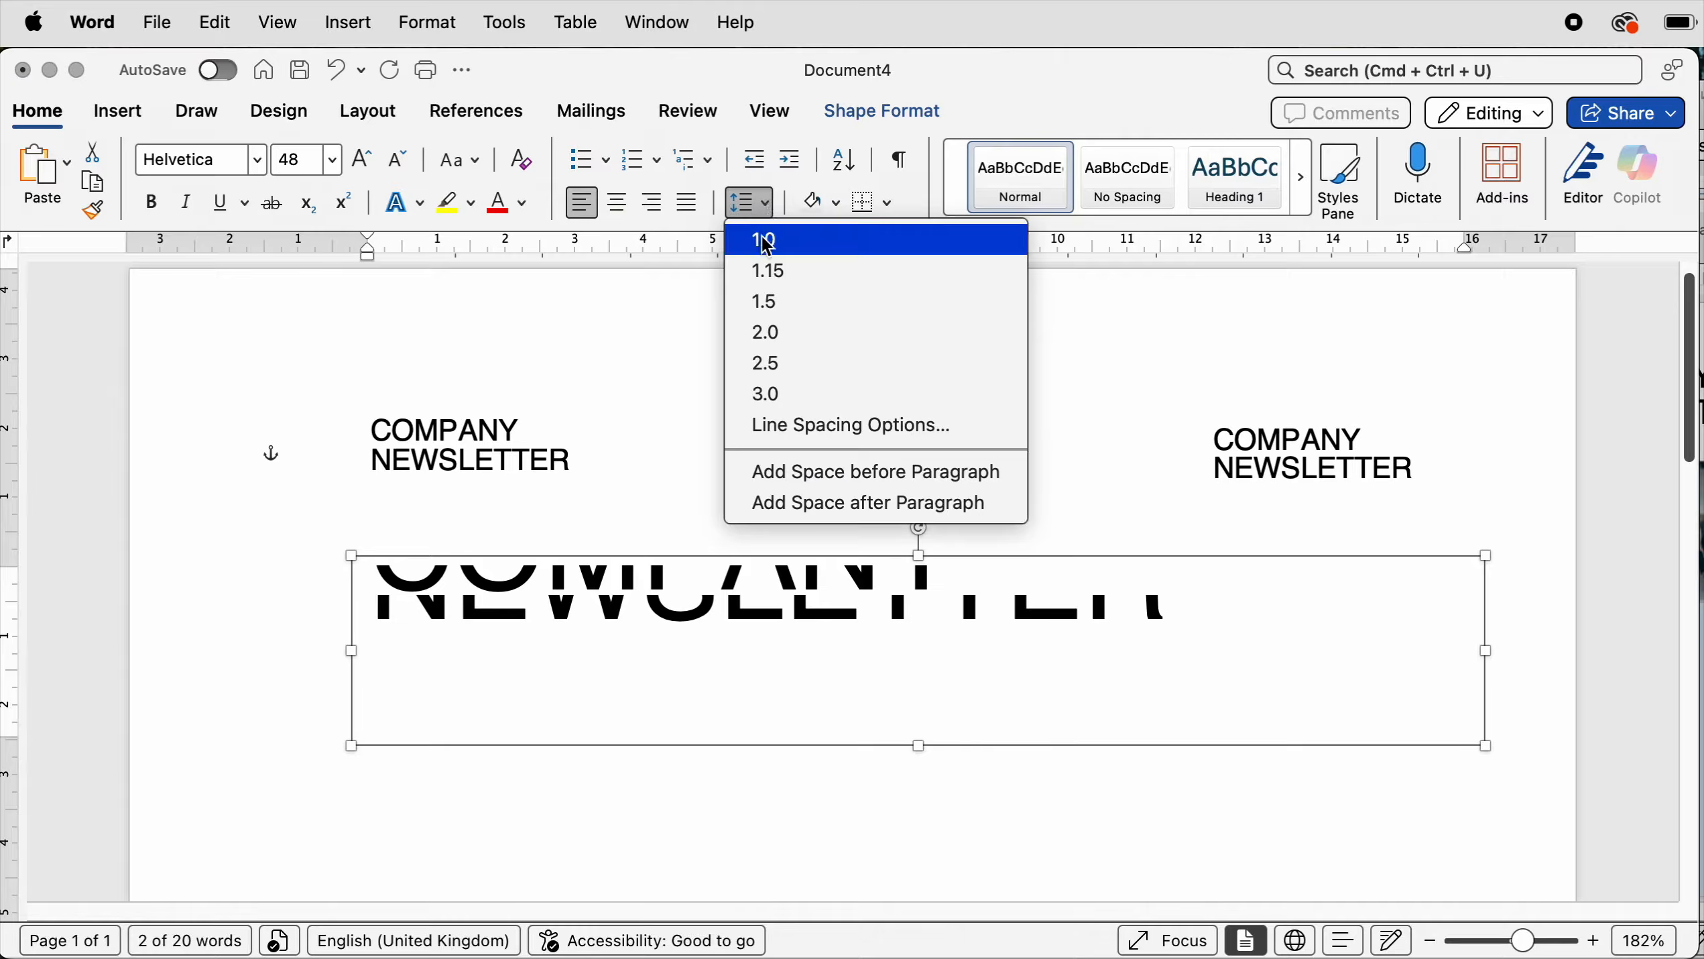
pyautogui.click(797, 426)
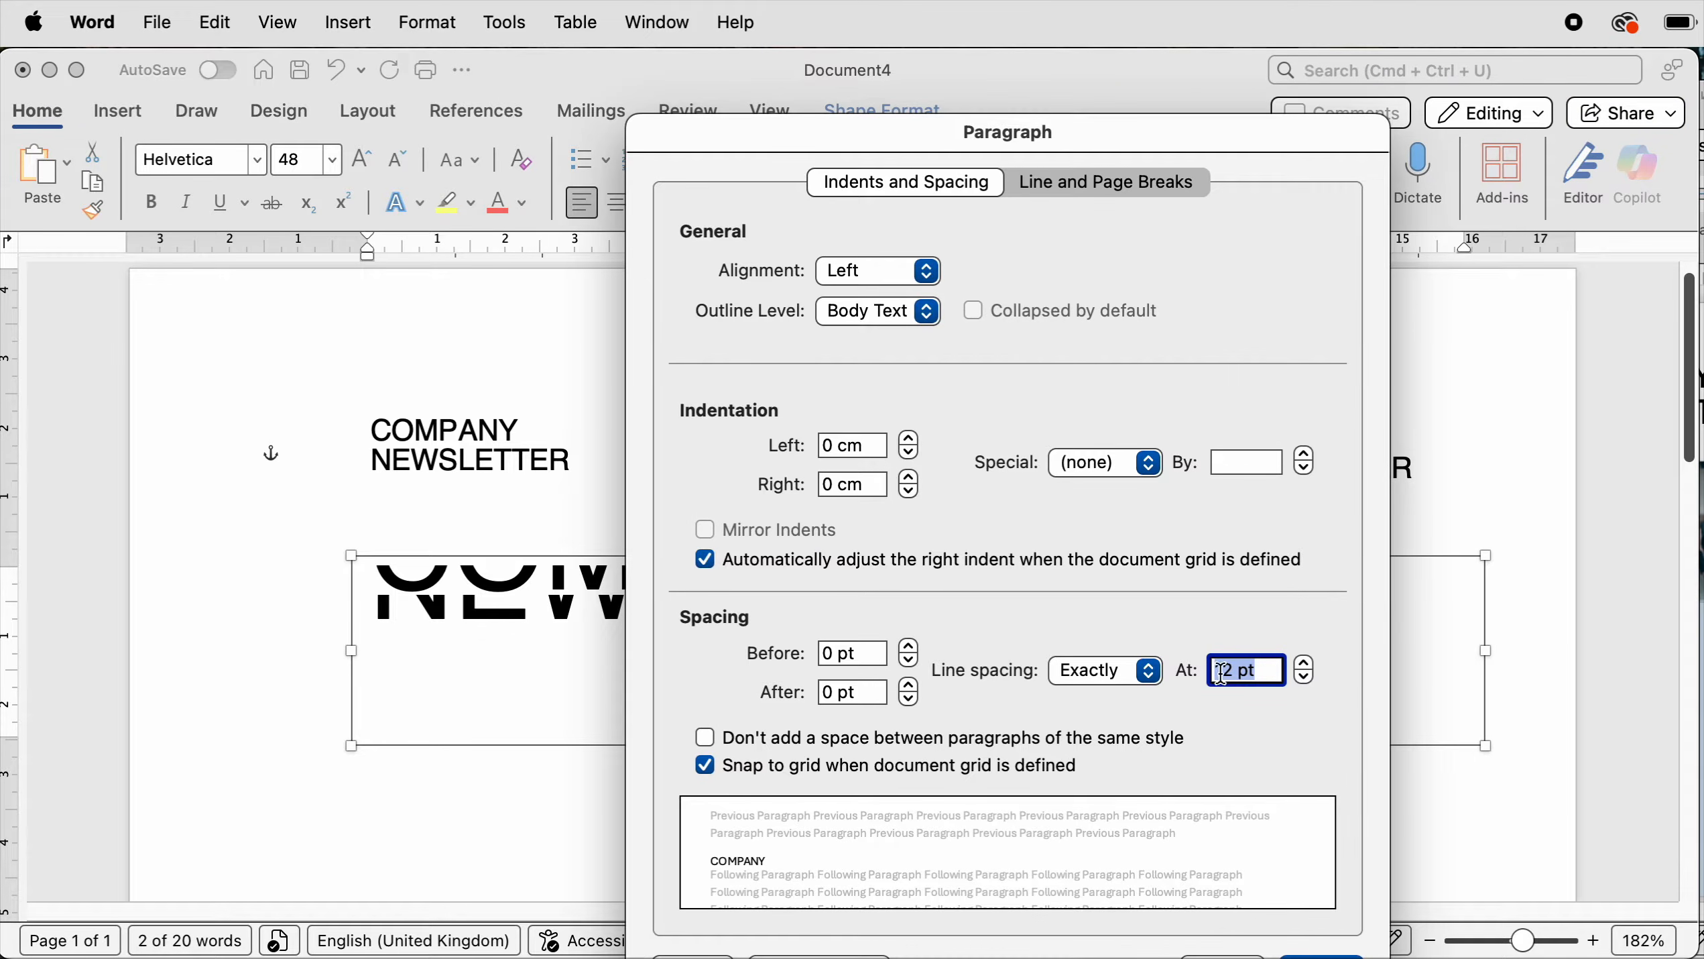
pyautogui.write('50')
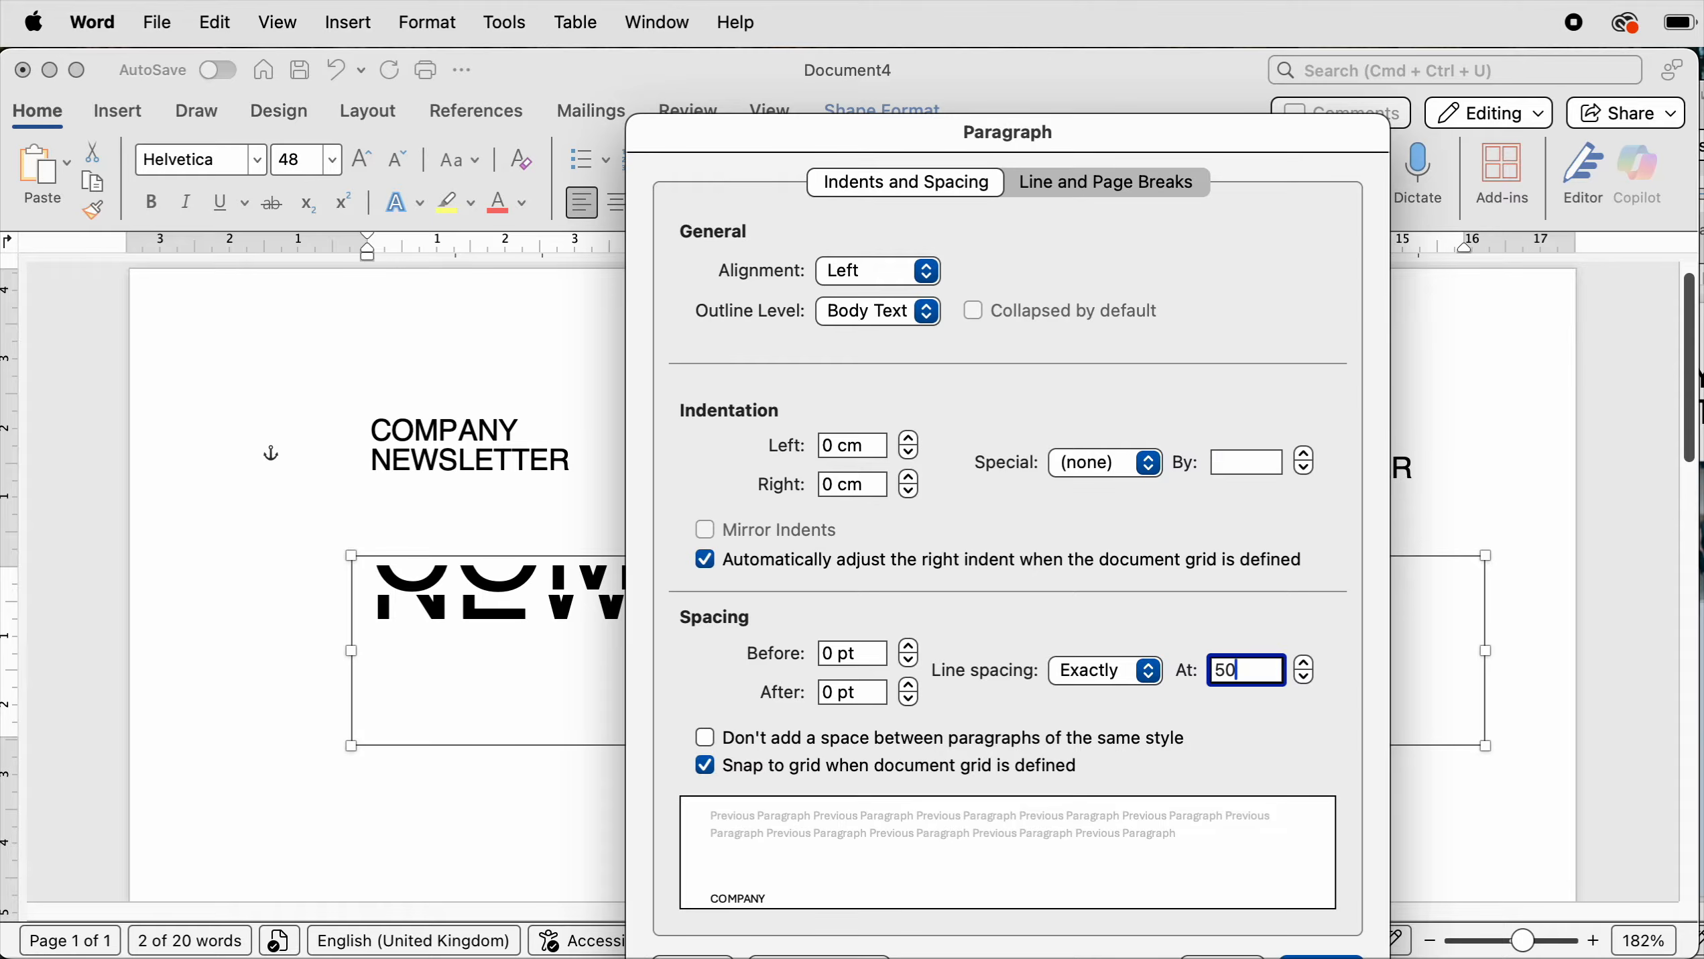
pyautogui.press('Return')
# - Resize the large title box to fit its text and nudge it slightly up and left
pyautogui.moveTo(916, 746); pyautogui.dragTo(917, 813)
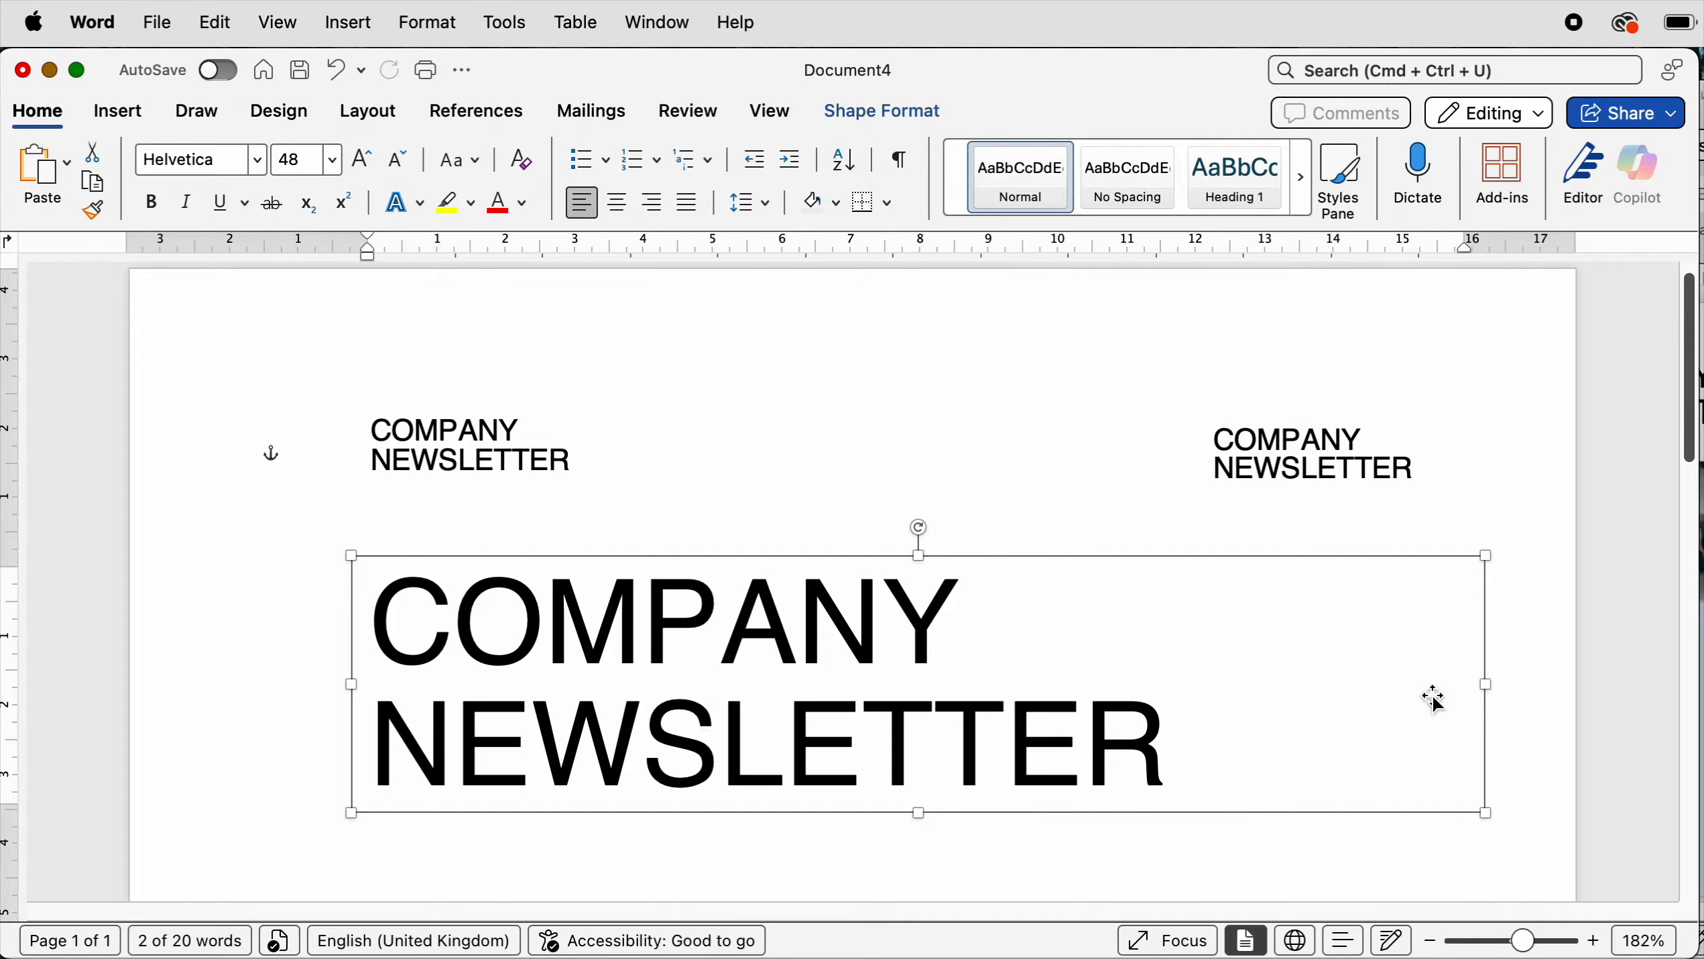
pyautogui.moveTo(1486, 684); pyautogui.dragTo(1259, 692)
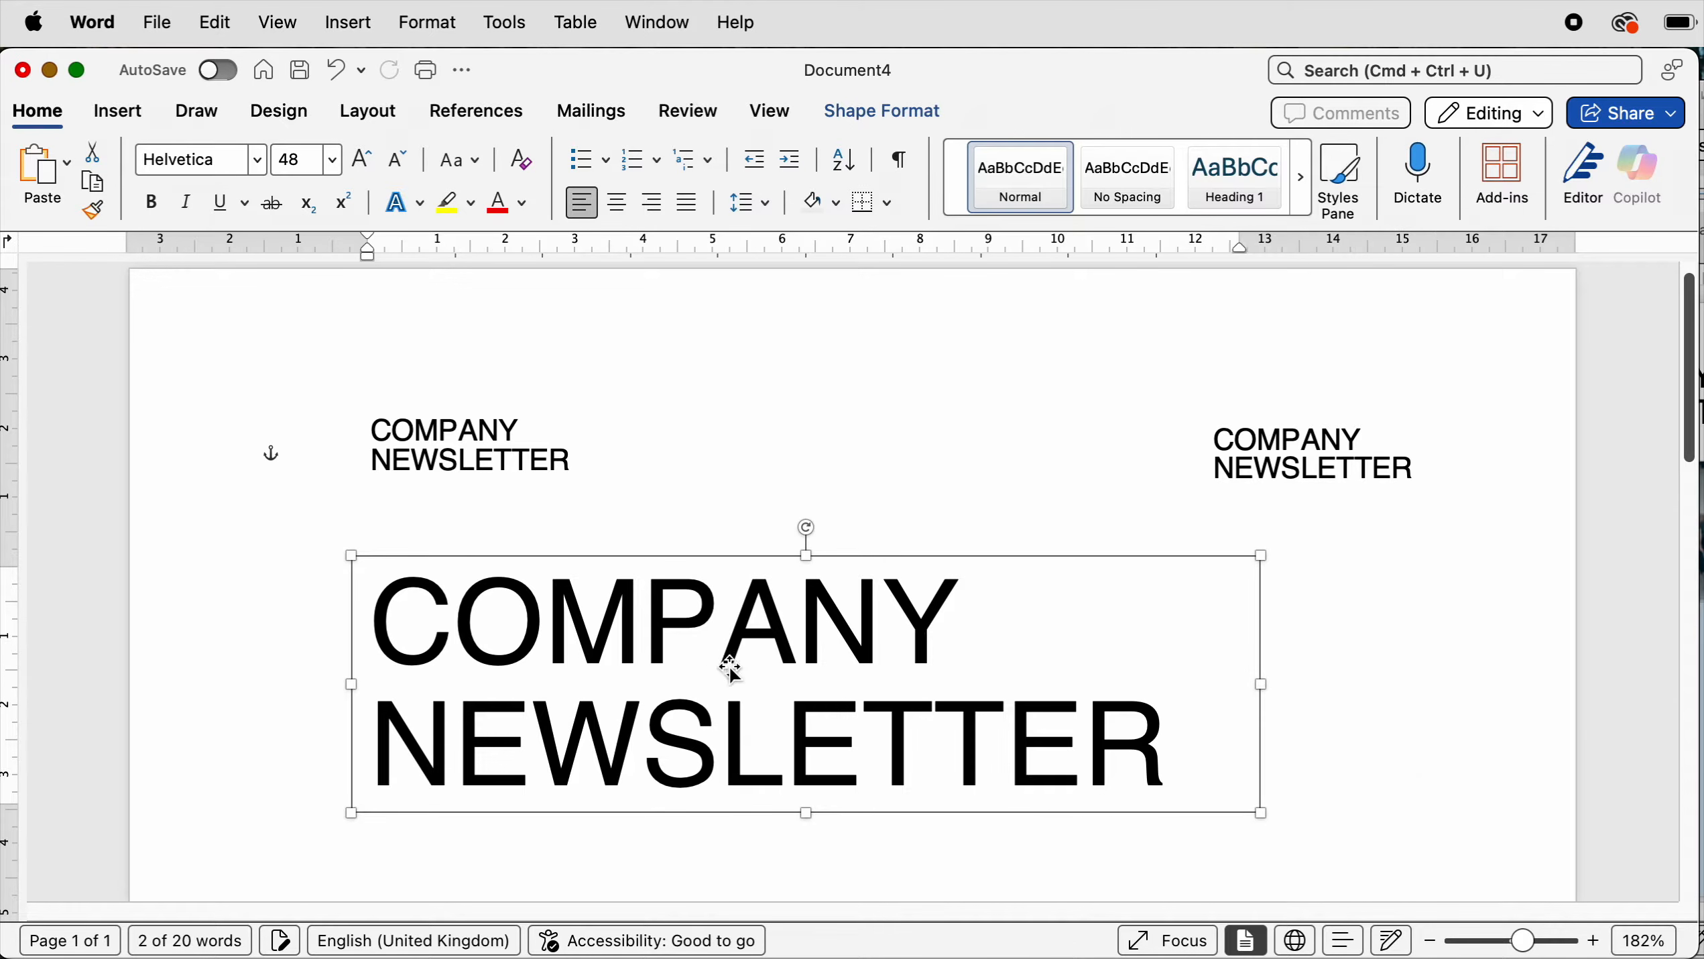
pyautogui.moveTo(711, 669); pyautogui.dragTo(689, 661)
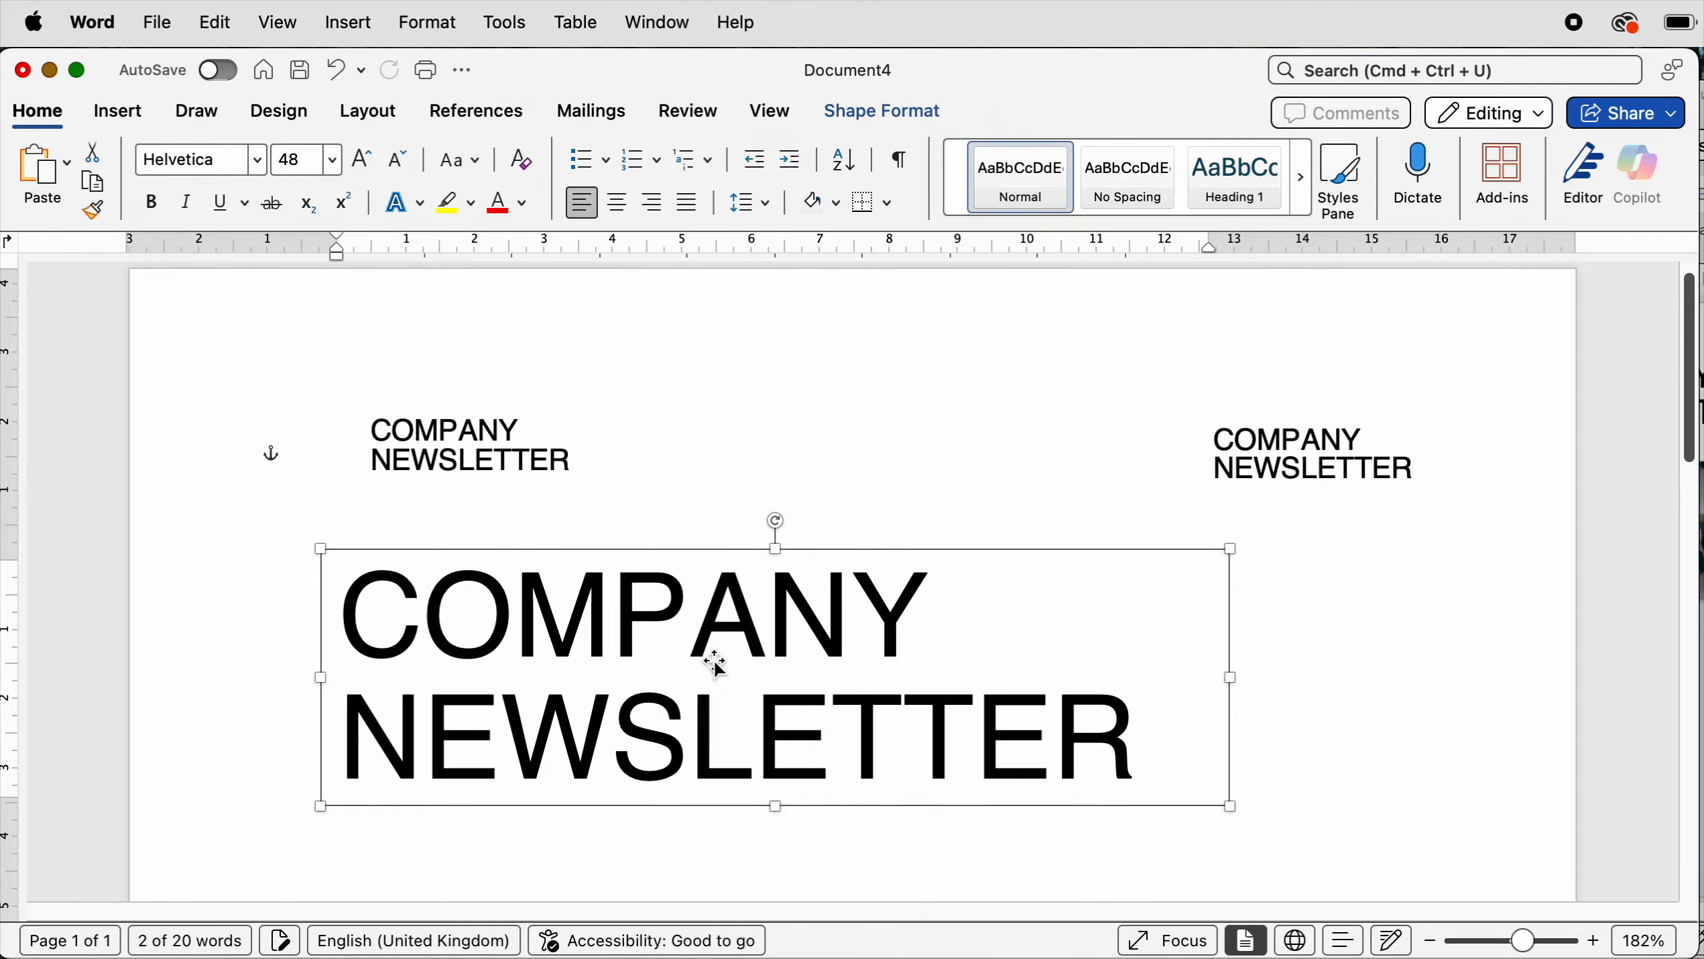
# - Replace the top-left copy's text with JULY 2025
pyautogui.click(478, 460)
pyautogui.click(566, 460)
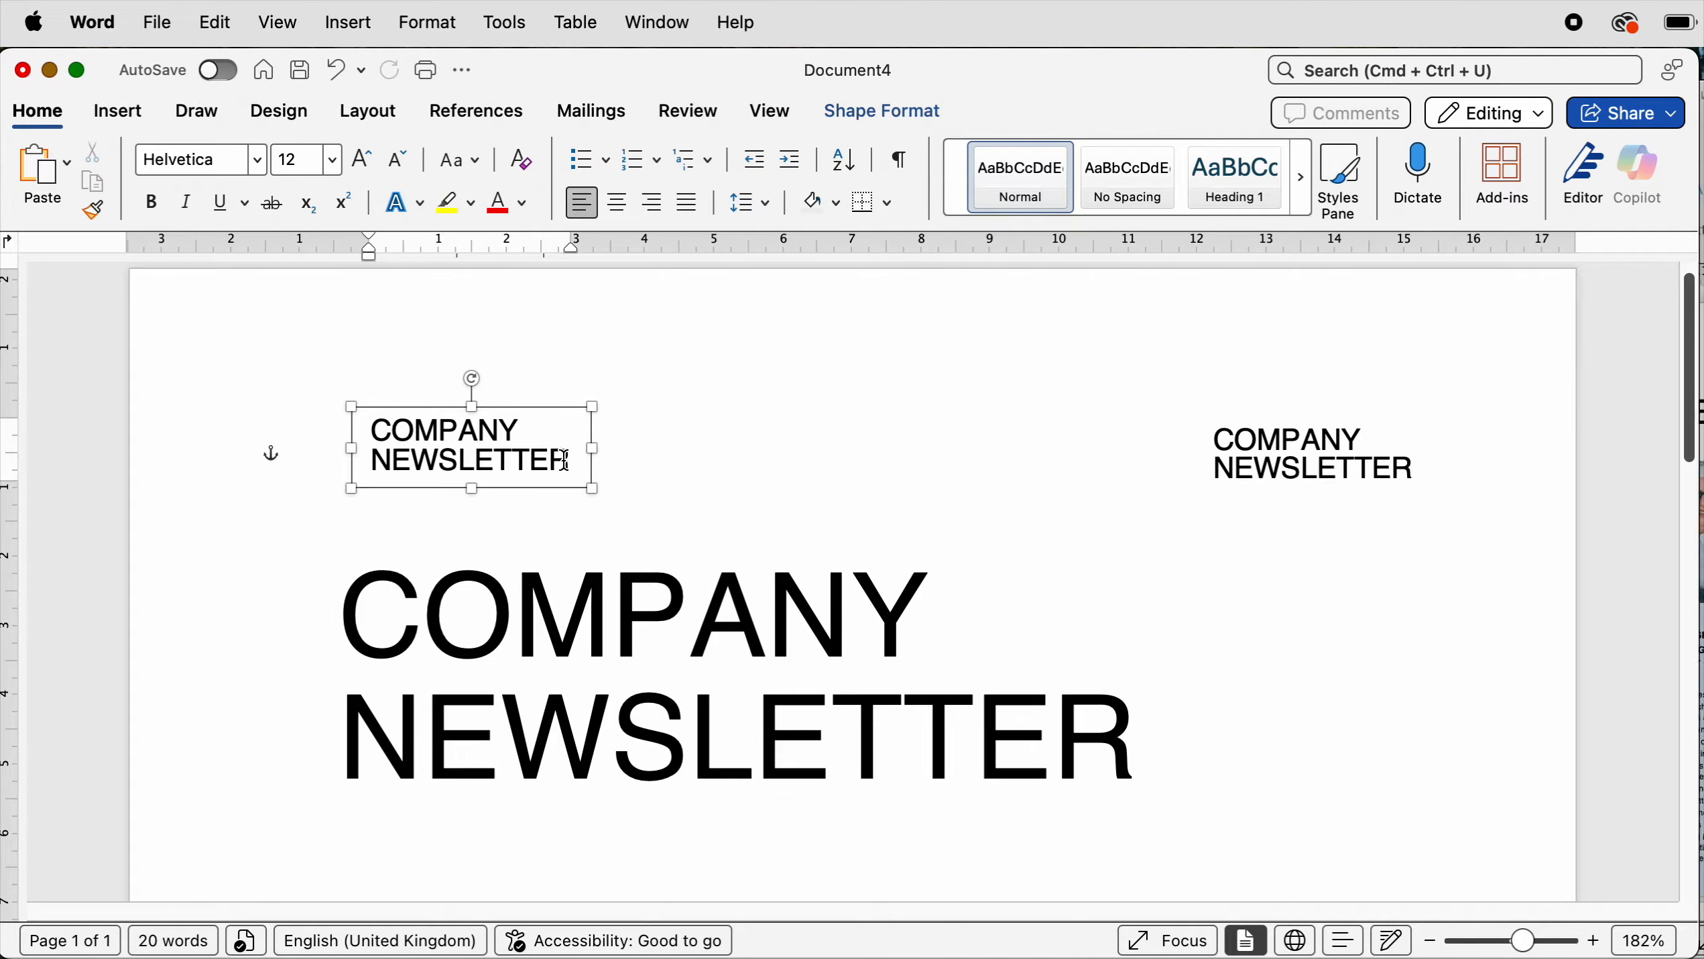
pyautogui.tripleClick(566, 460)
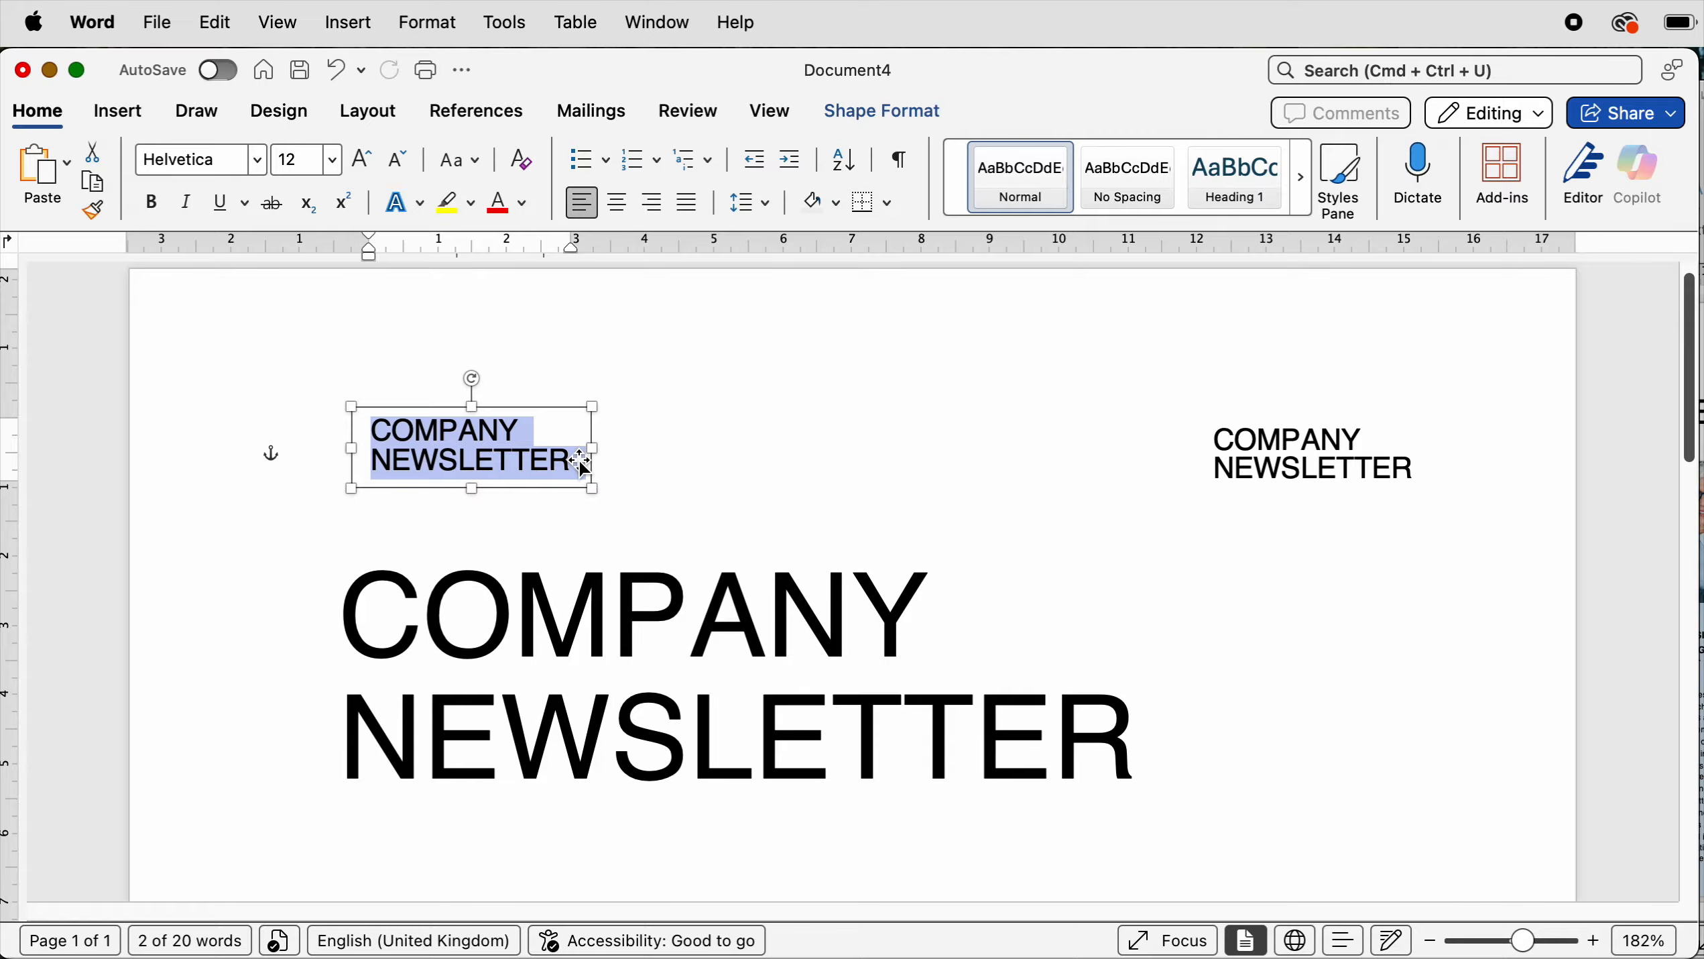
pyautogui.write('JULY')
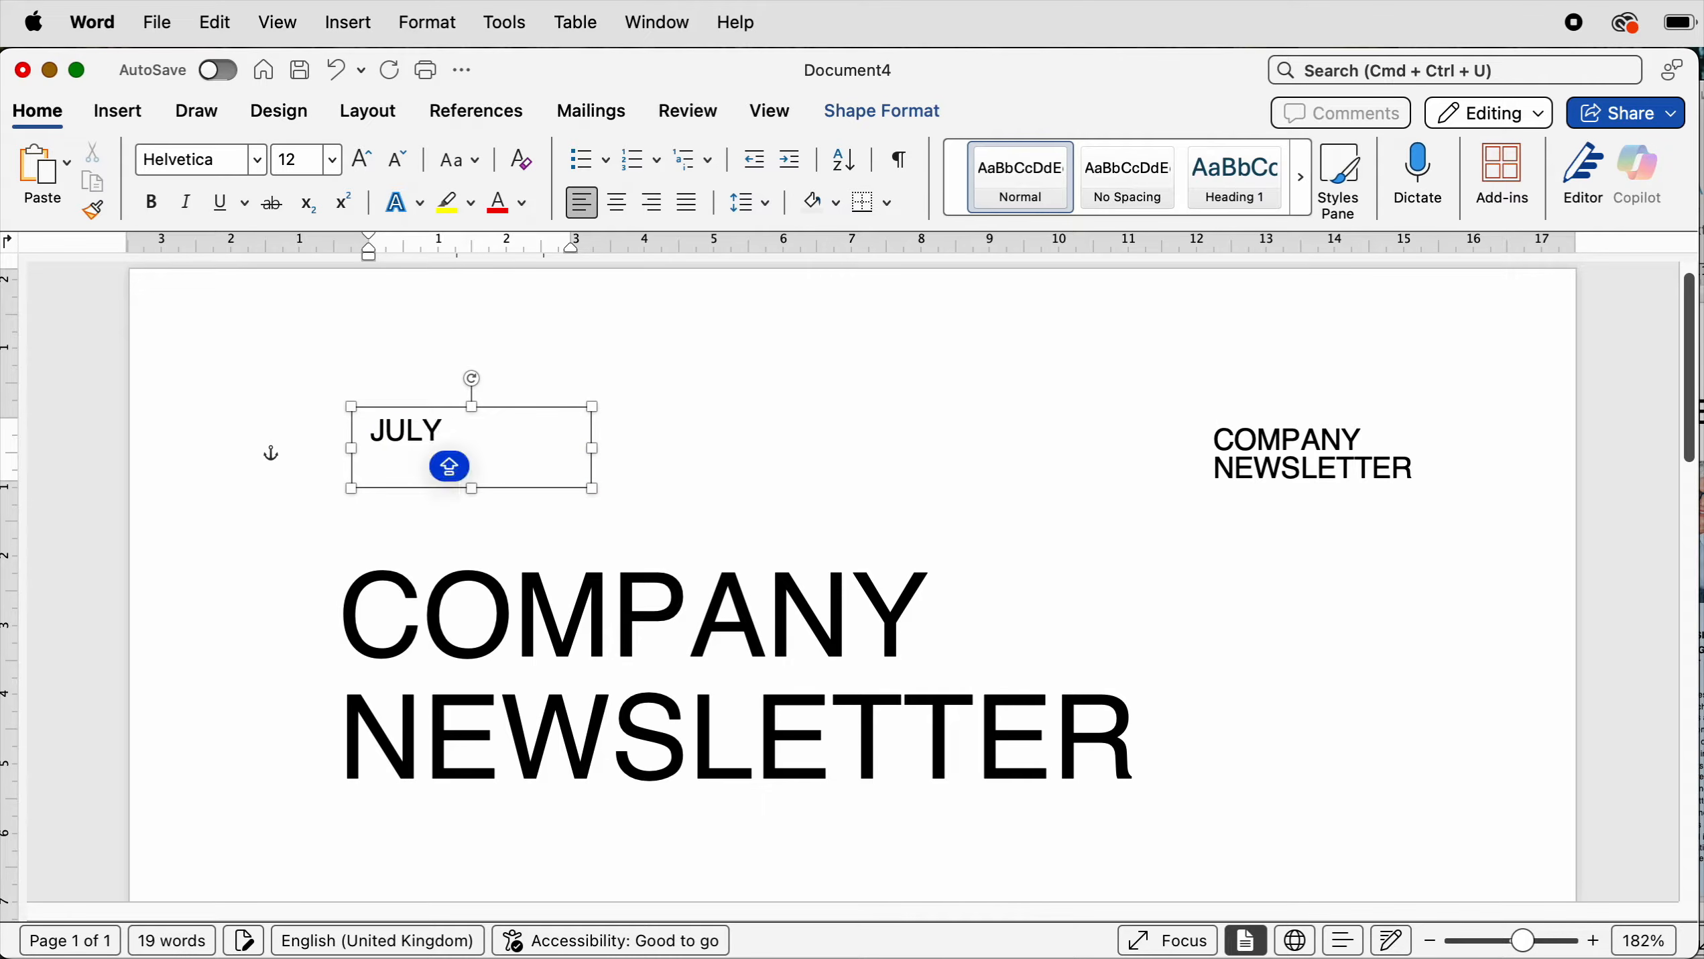
pyautogui.write(' 2025')
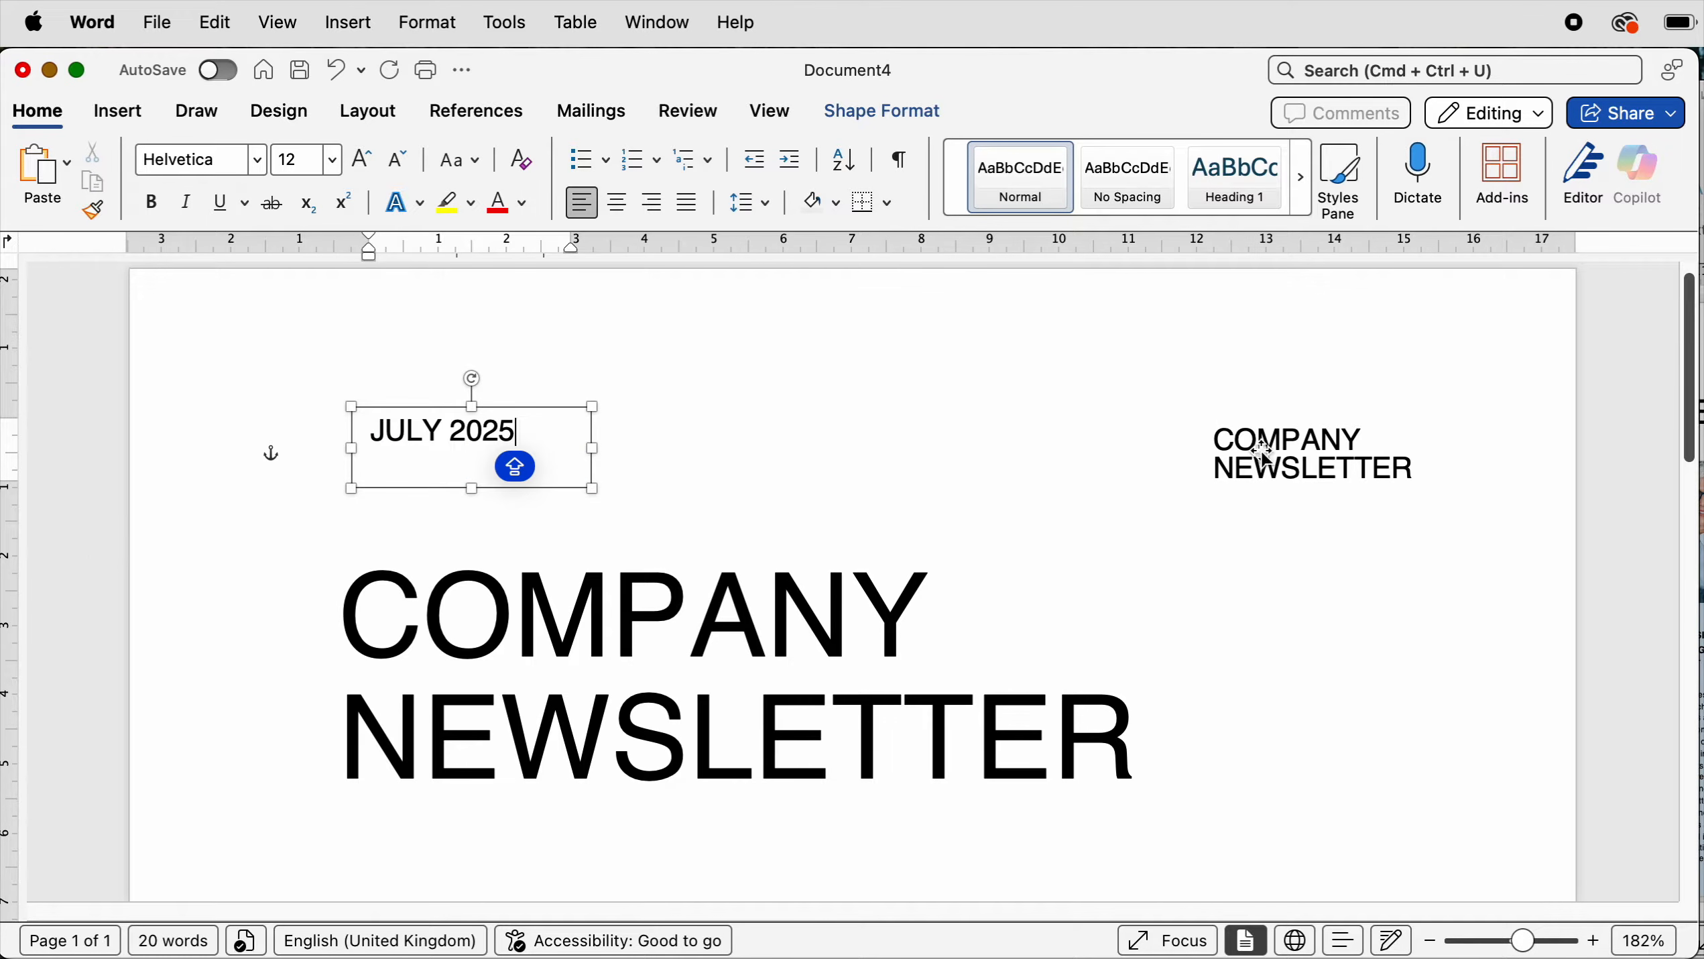
# - Replace the top-right copy's text with ISSUE NO 123
pyautogui.click(1319, 456)
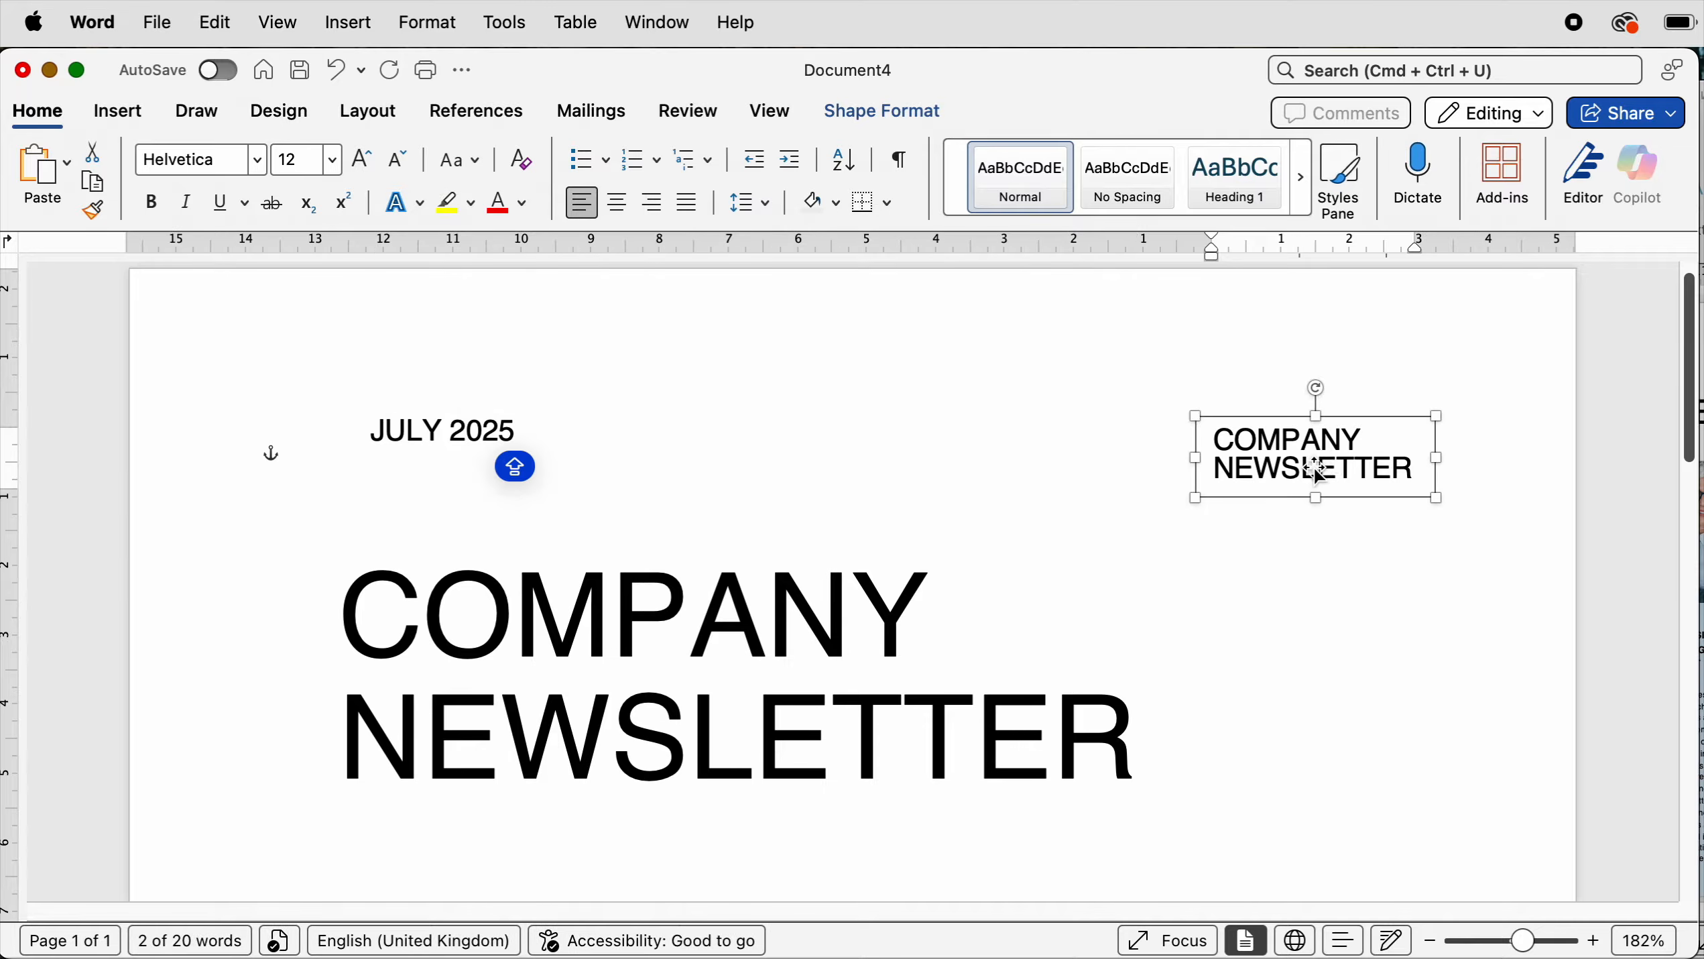
pyautogui.press('capslock')
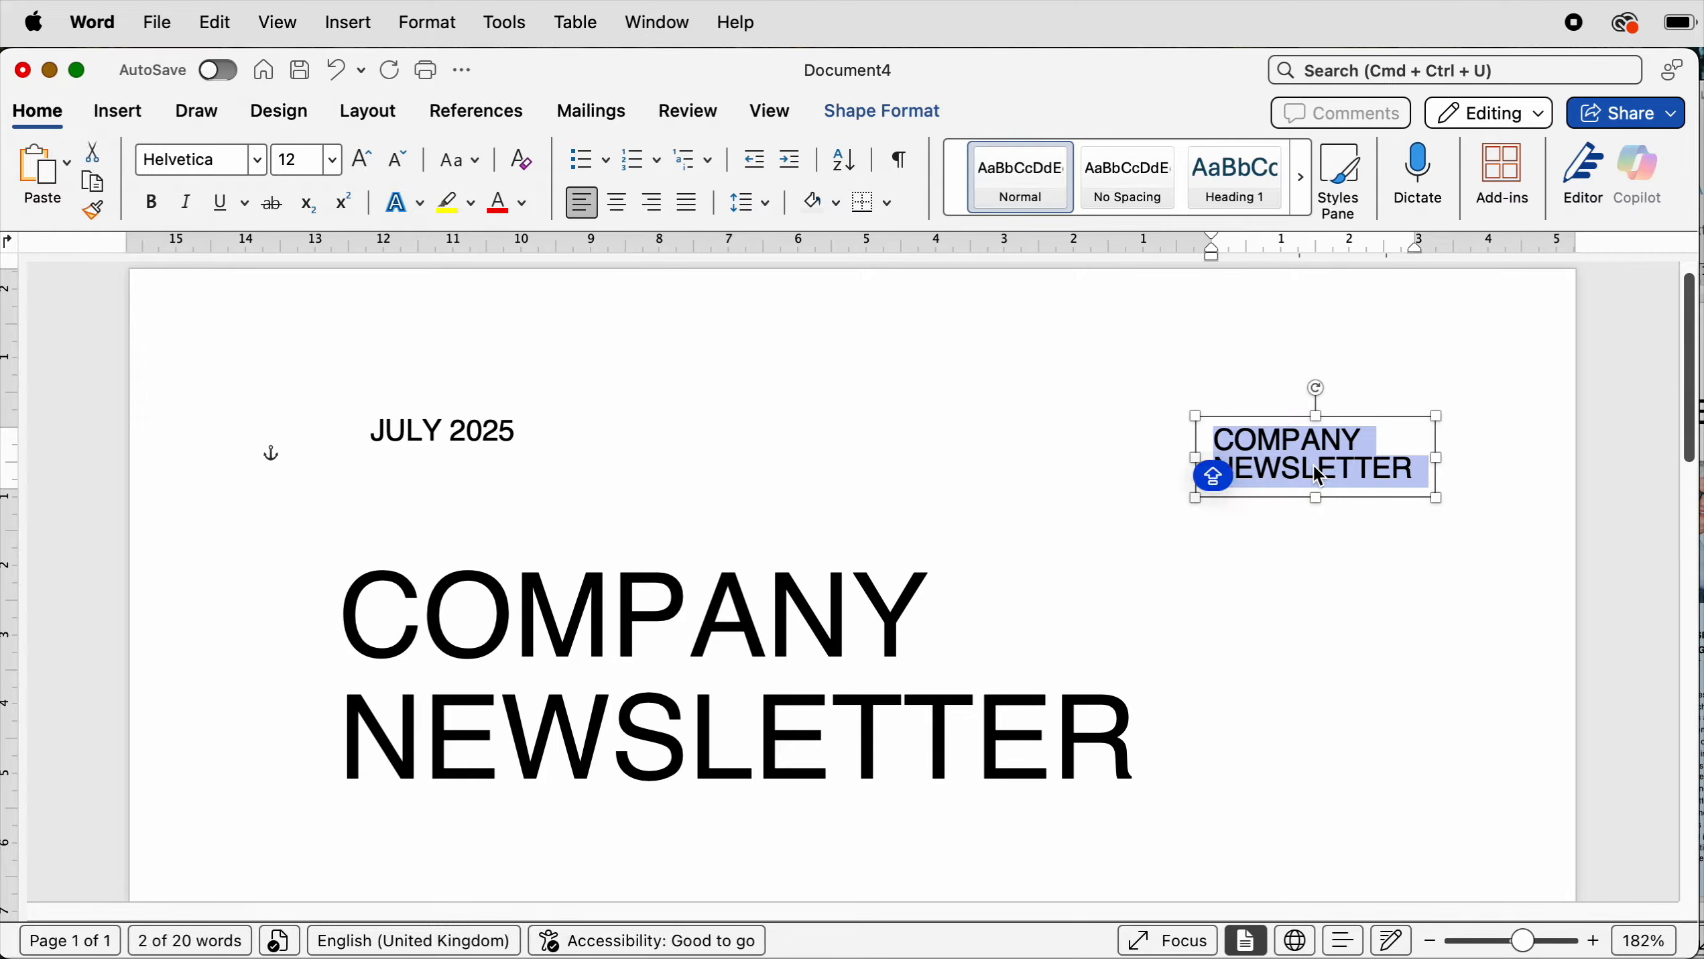
pyautogui.write('ISSUE NO 123')
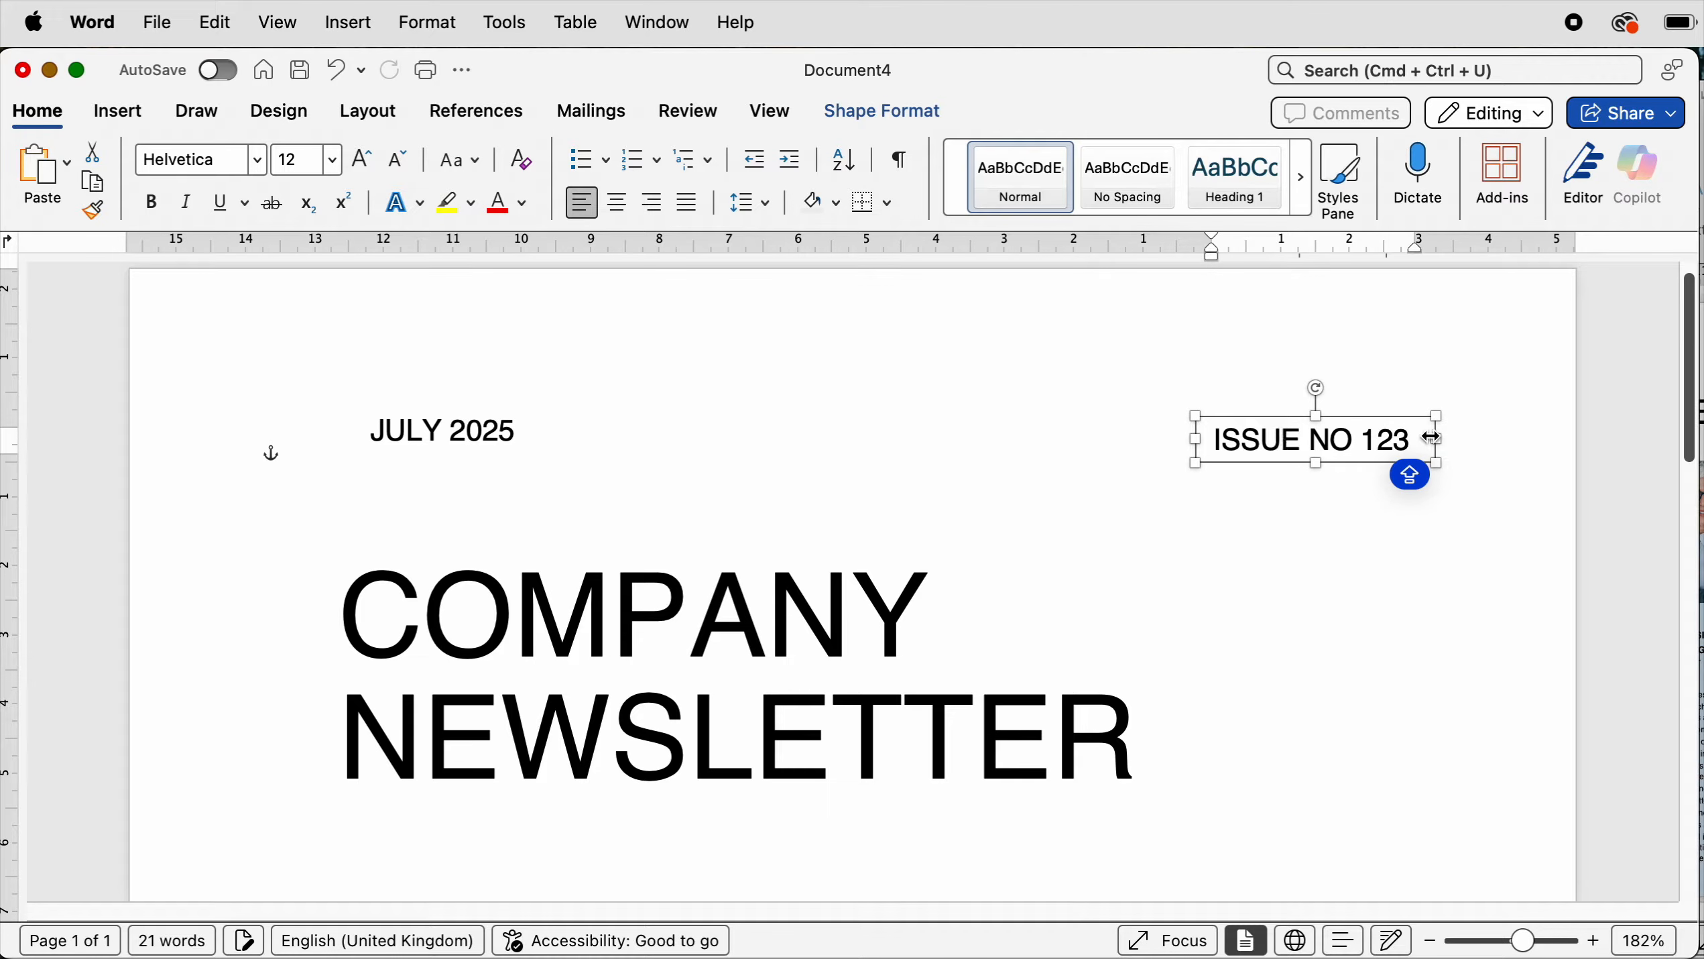
# - Widen the ISSUE NO 123 box slightly and right-align its text
pyautogui.moveTo(1436, 437); pyautogui.dragTo(1452, 439)
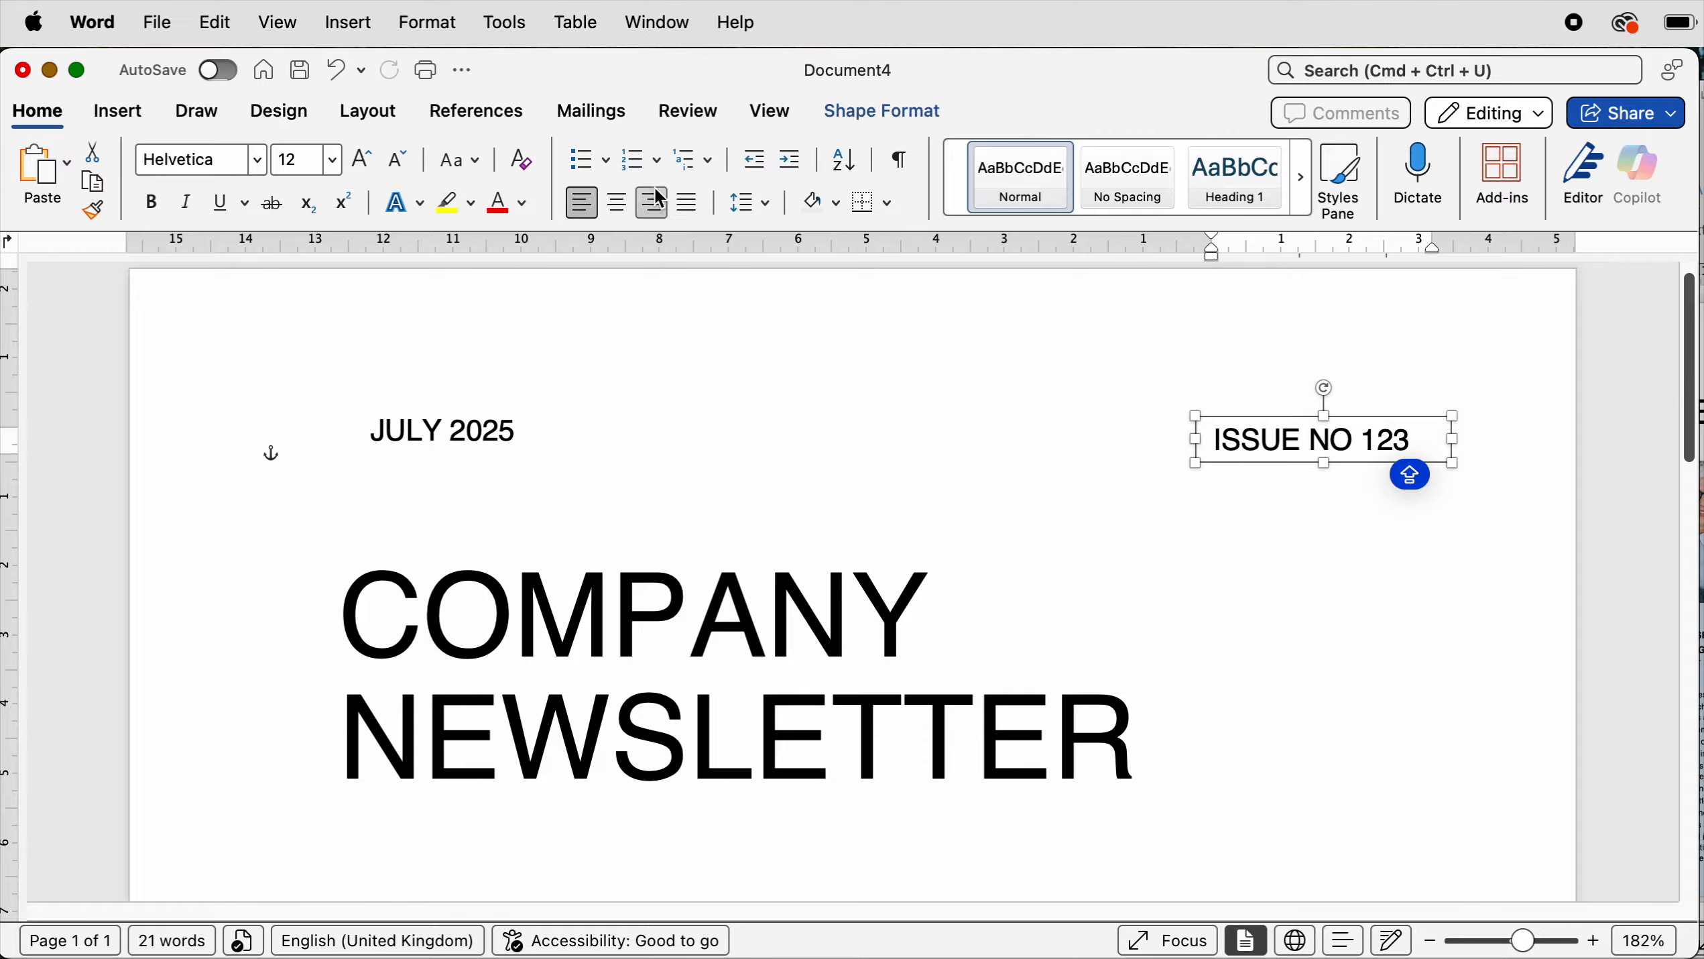
pyautogui.click(657, 210)
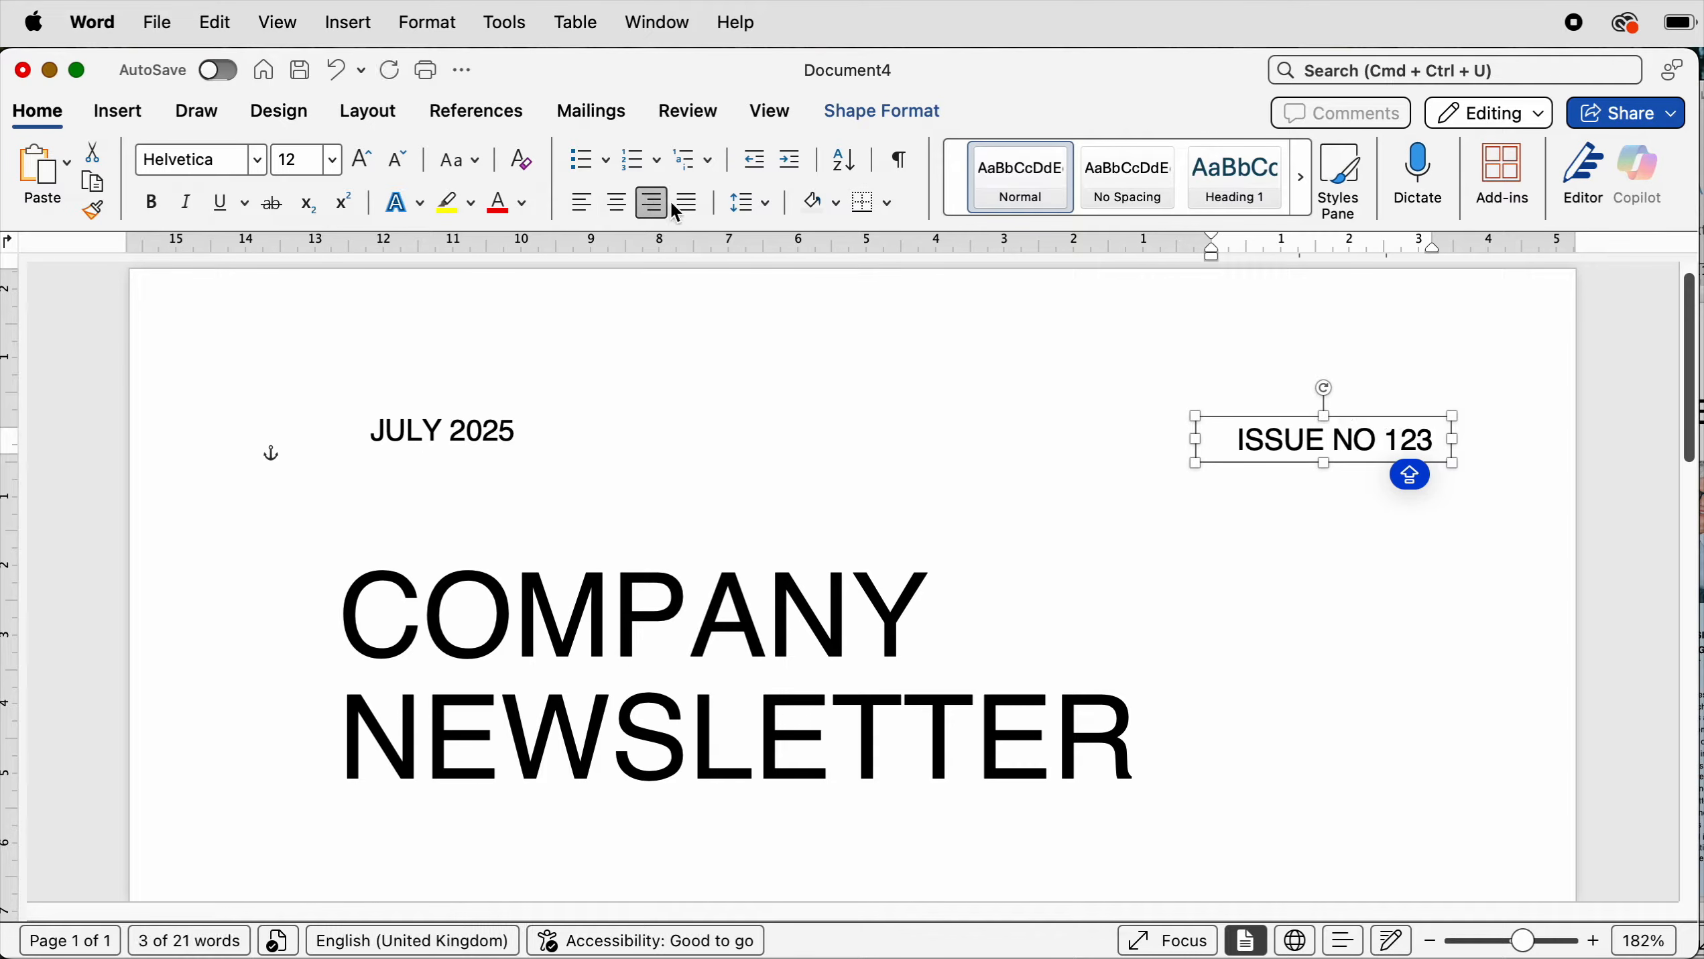
# - Align the JULY 2025 and ISSUE NO 123 boxes to the top
pyautogui.keyDown('shift'); pyautogui.click(464, 432); pyautogui.keyUp('shift')
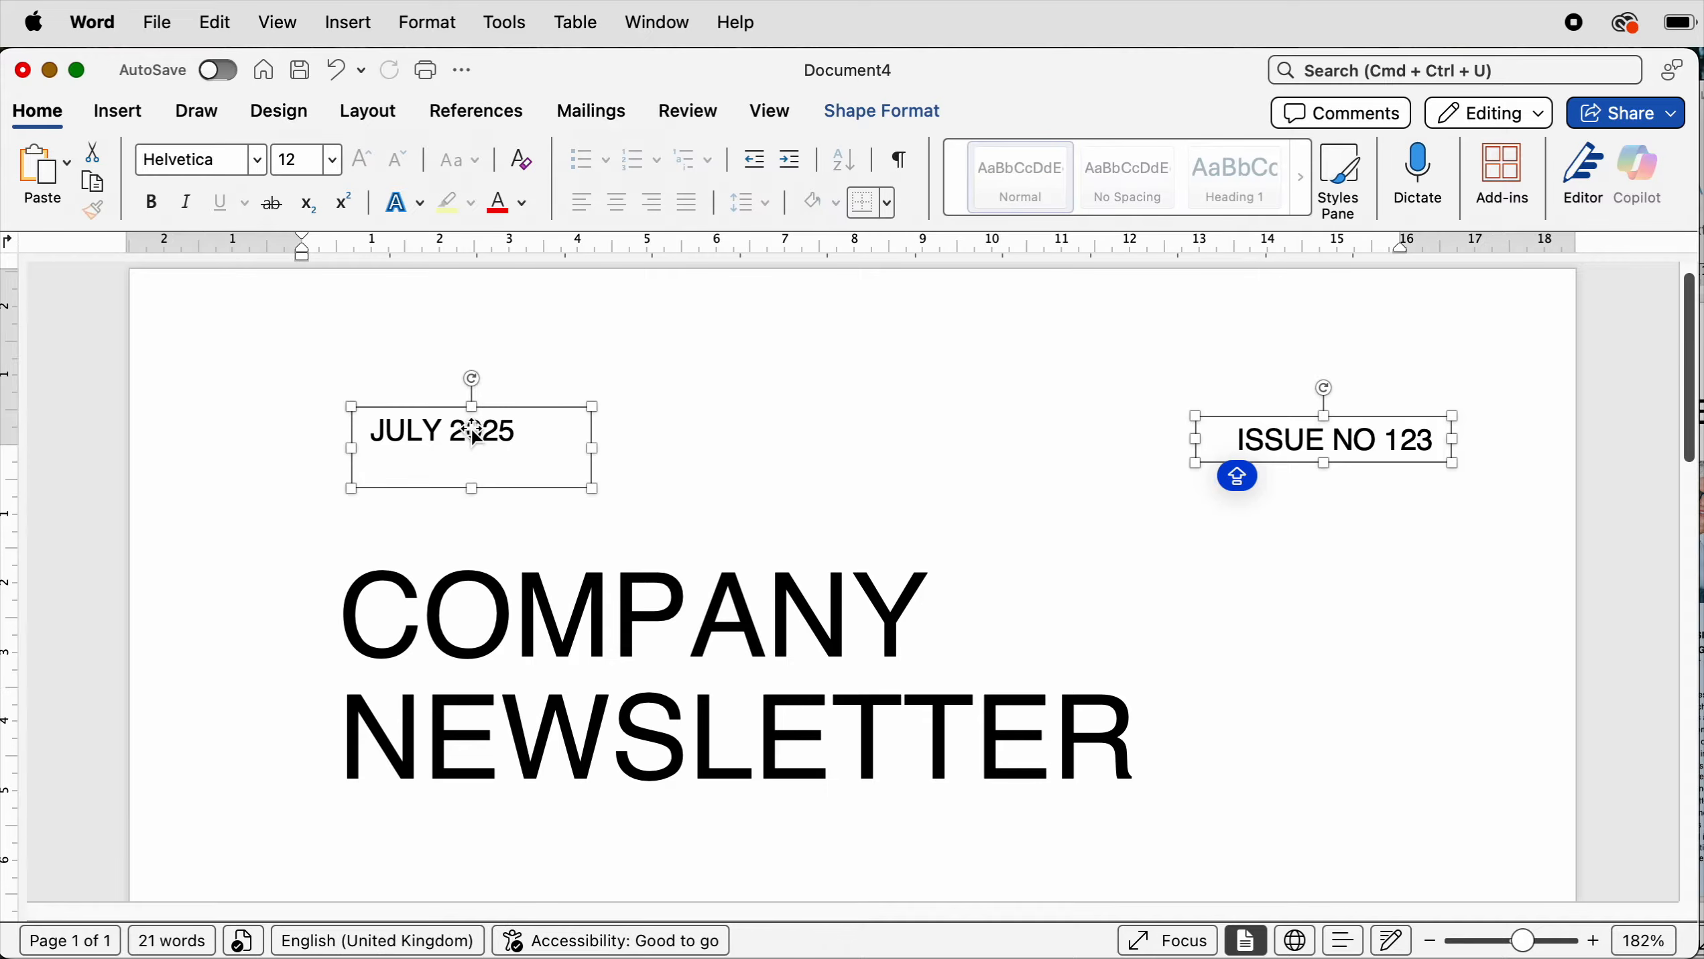
pyautogui.click(379, 112)
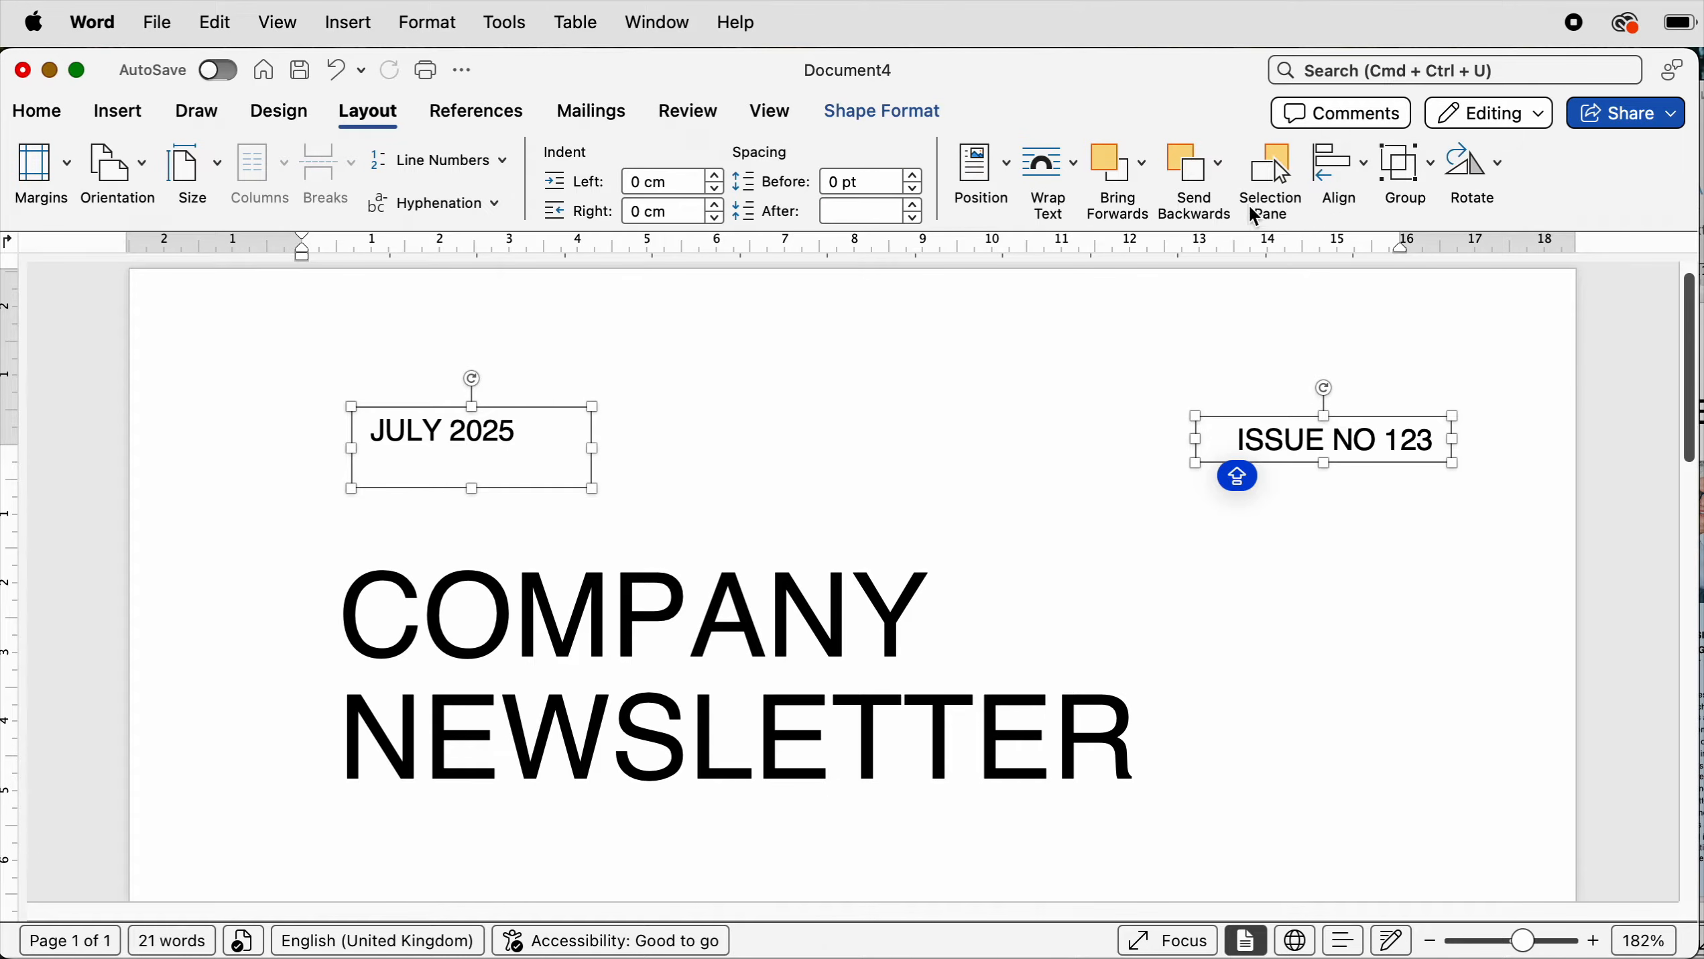
pyautogui.click(1368, 178)
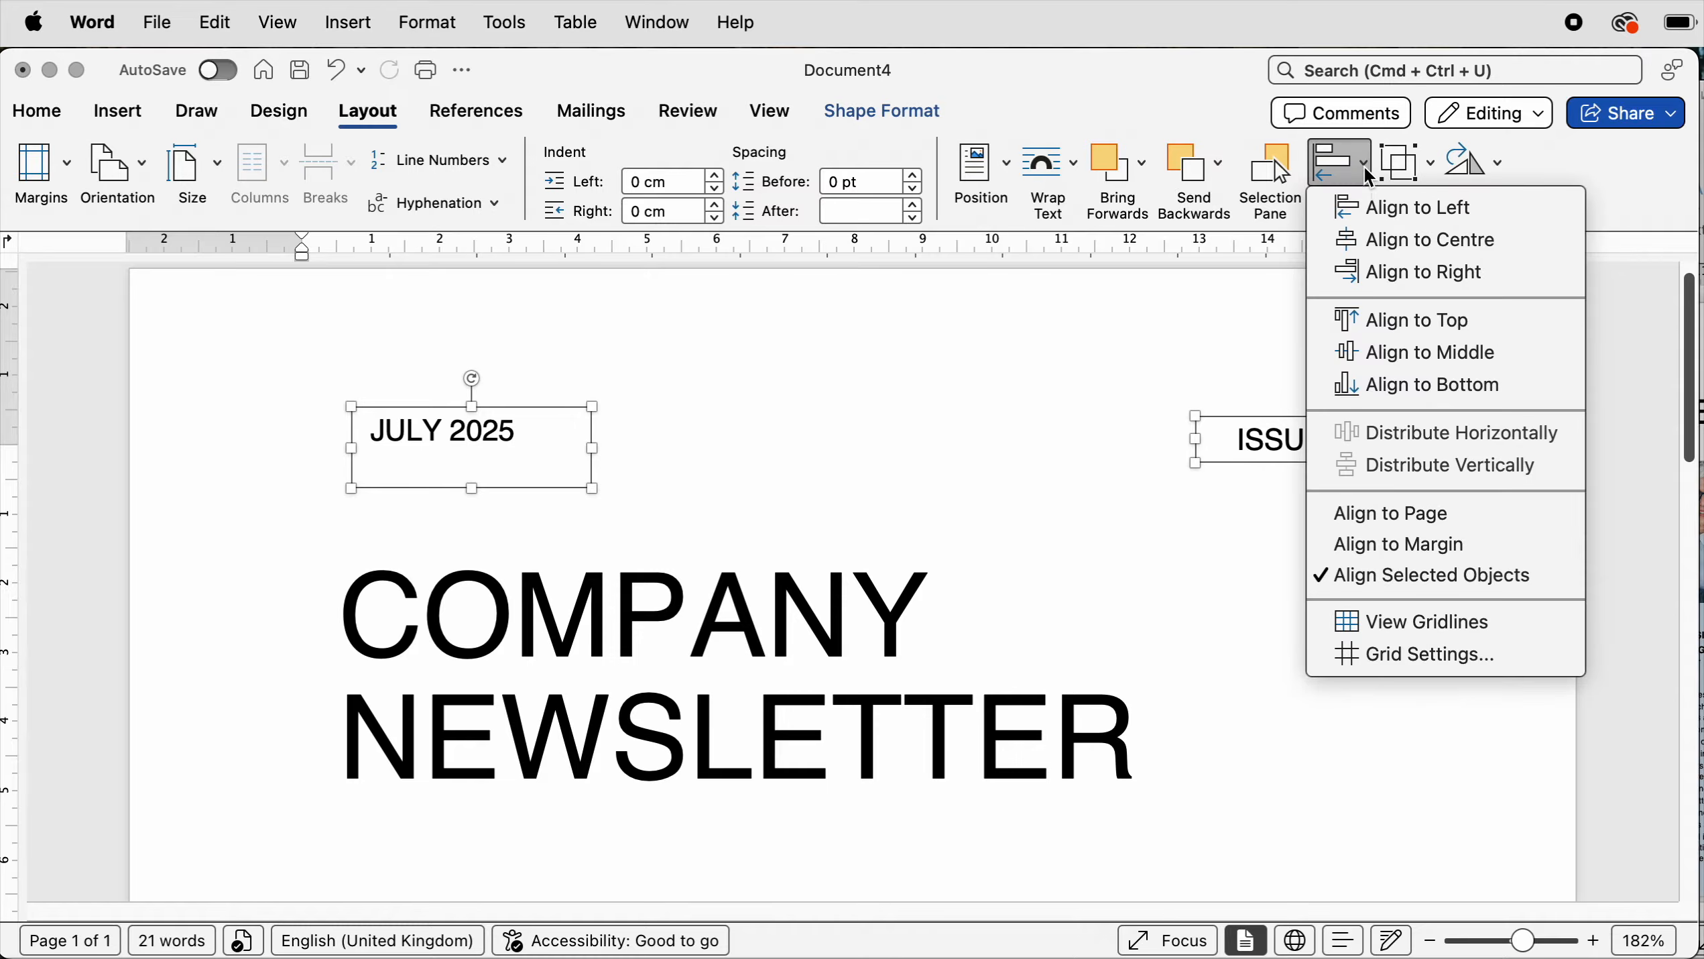
pyautogui.click(1381, 328)
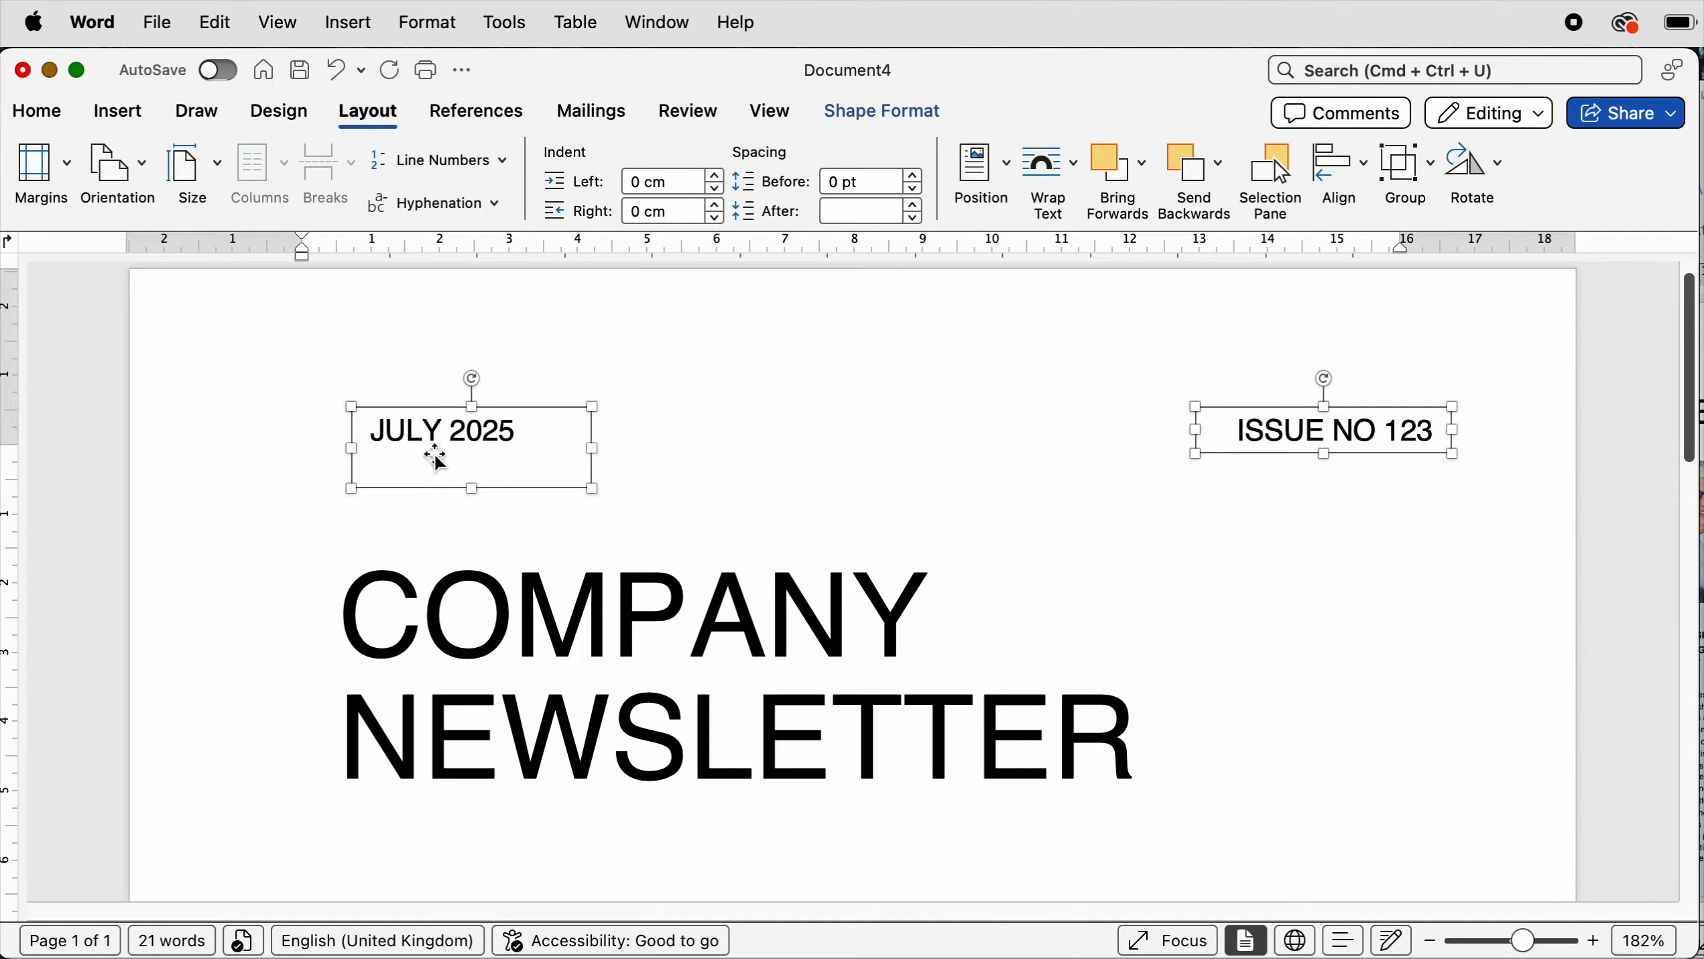
# - Try moving the JULY 2025 box down onto the large title and nudging it with arrow keys
pyautogui.click(607, 472)
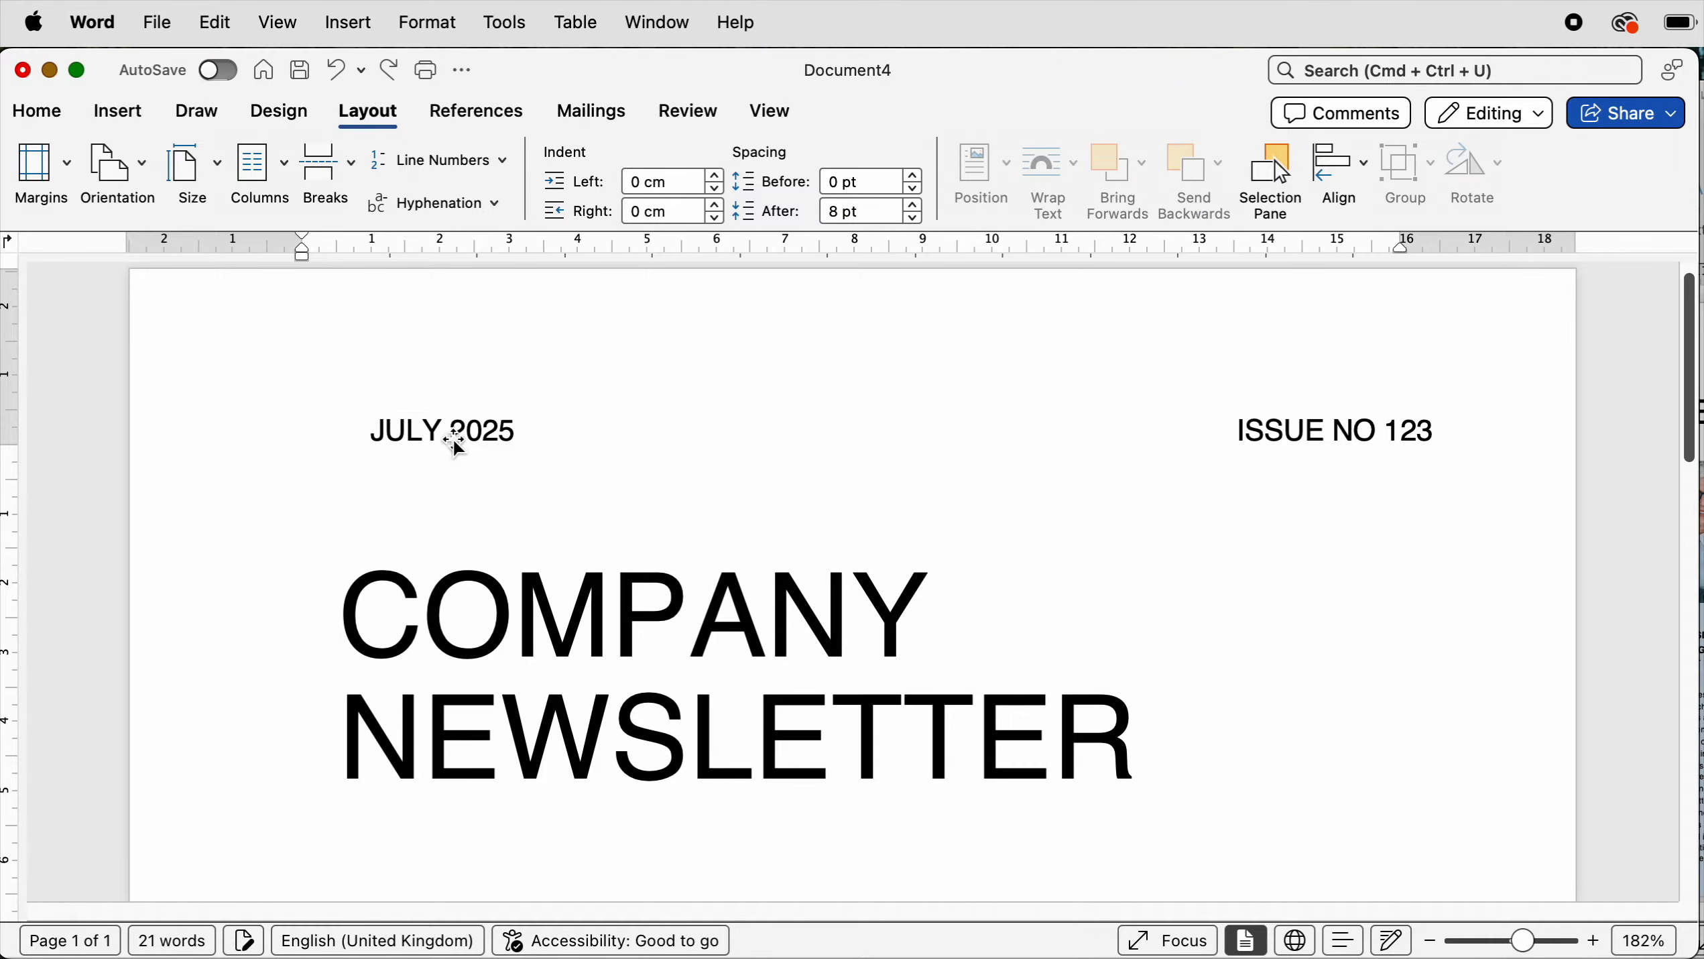
pyautogui.moveTo(454, 433); pyautogui.dragTo(430, 586)
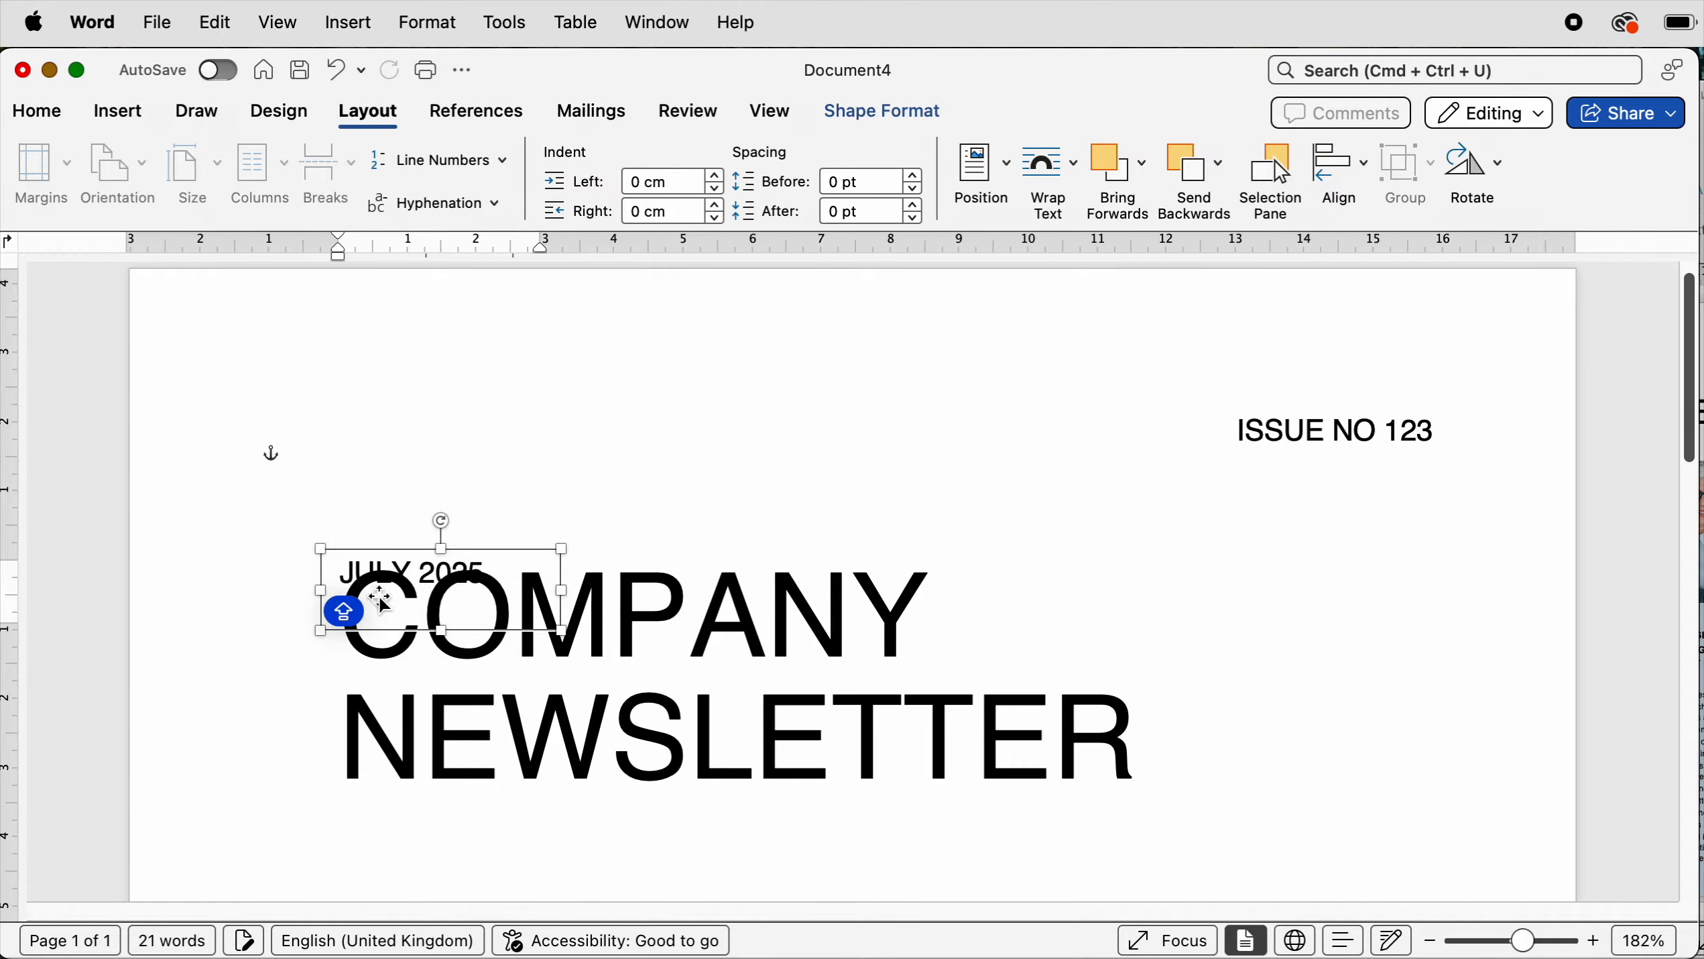
pyautogui.press('Down')
pyautogui.press('Down')
pyautogui.press('Down')
pyautogui.press('Down')
pyautogui.press('Down')
pyautogui.press('Down')
pyautogui.press('Down')
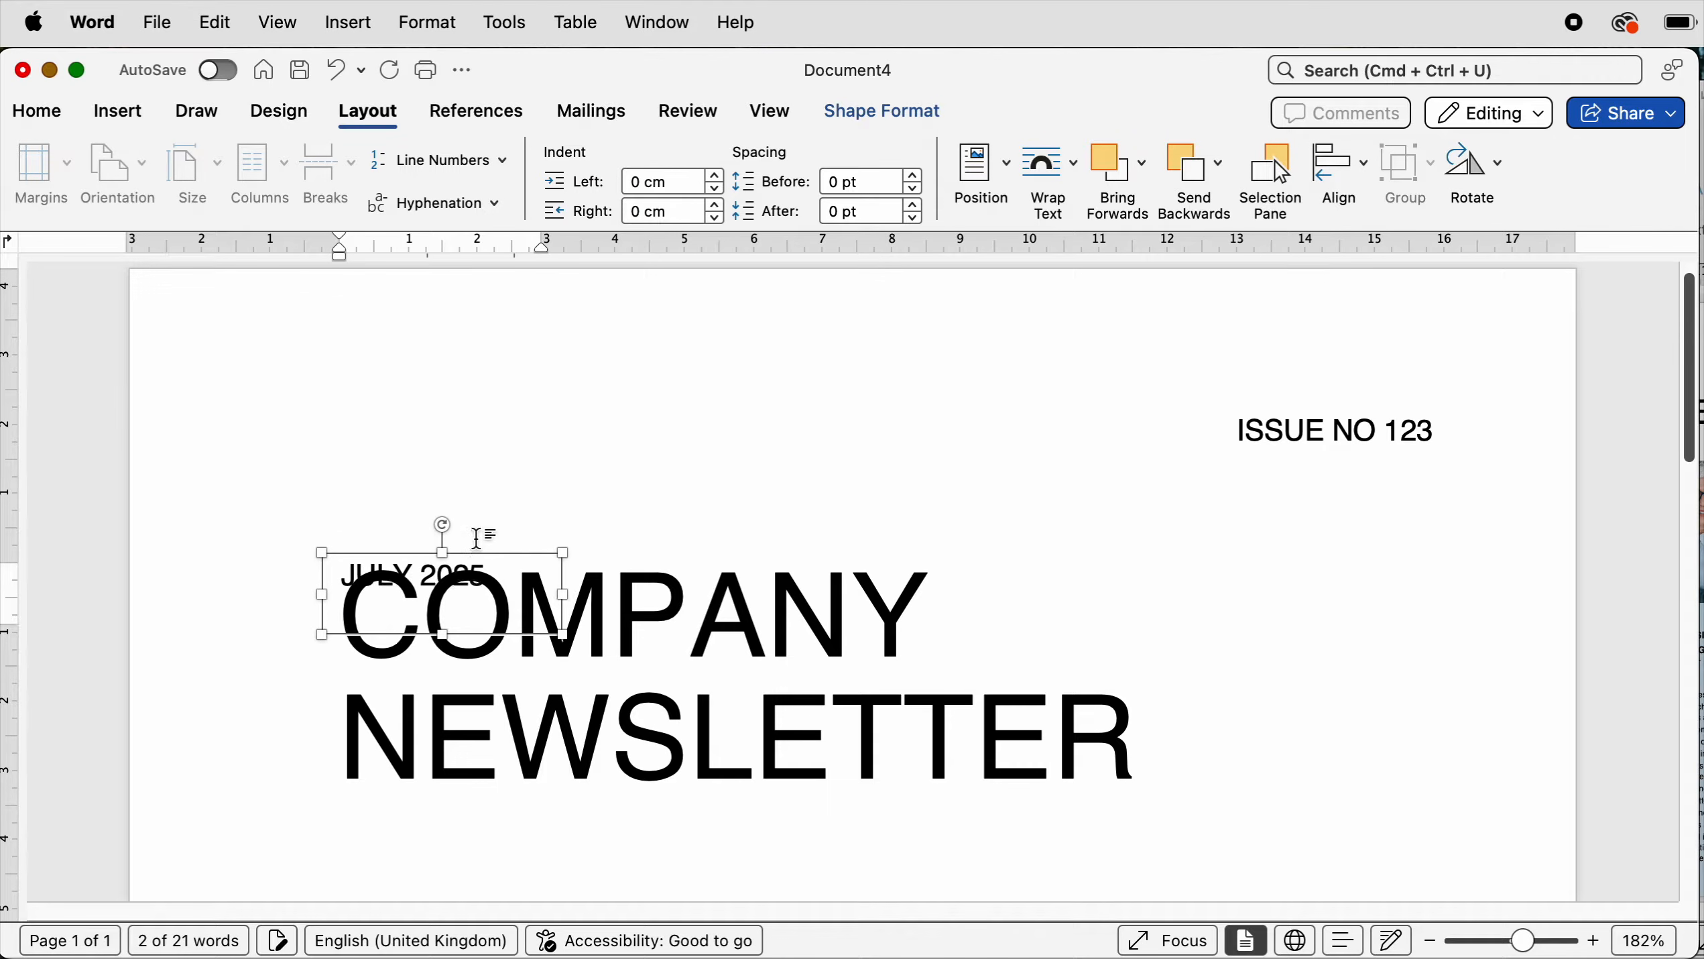
pyautogui.press('Down')
pyautogui.press('Down')
pyautogui.press('Down')
pyautogui.press('Down')
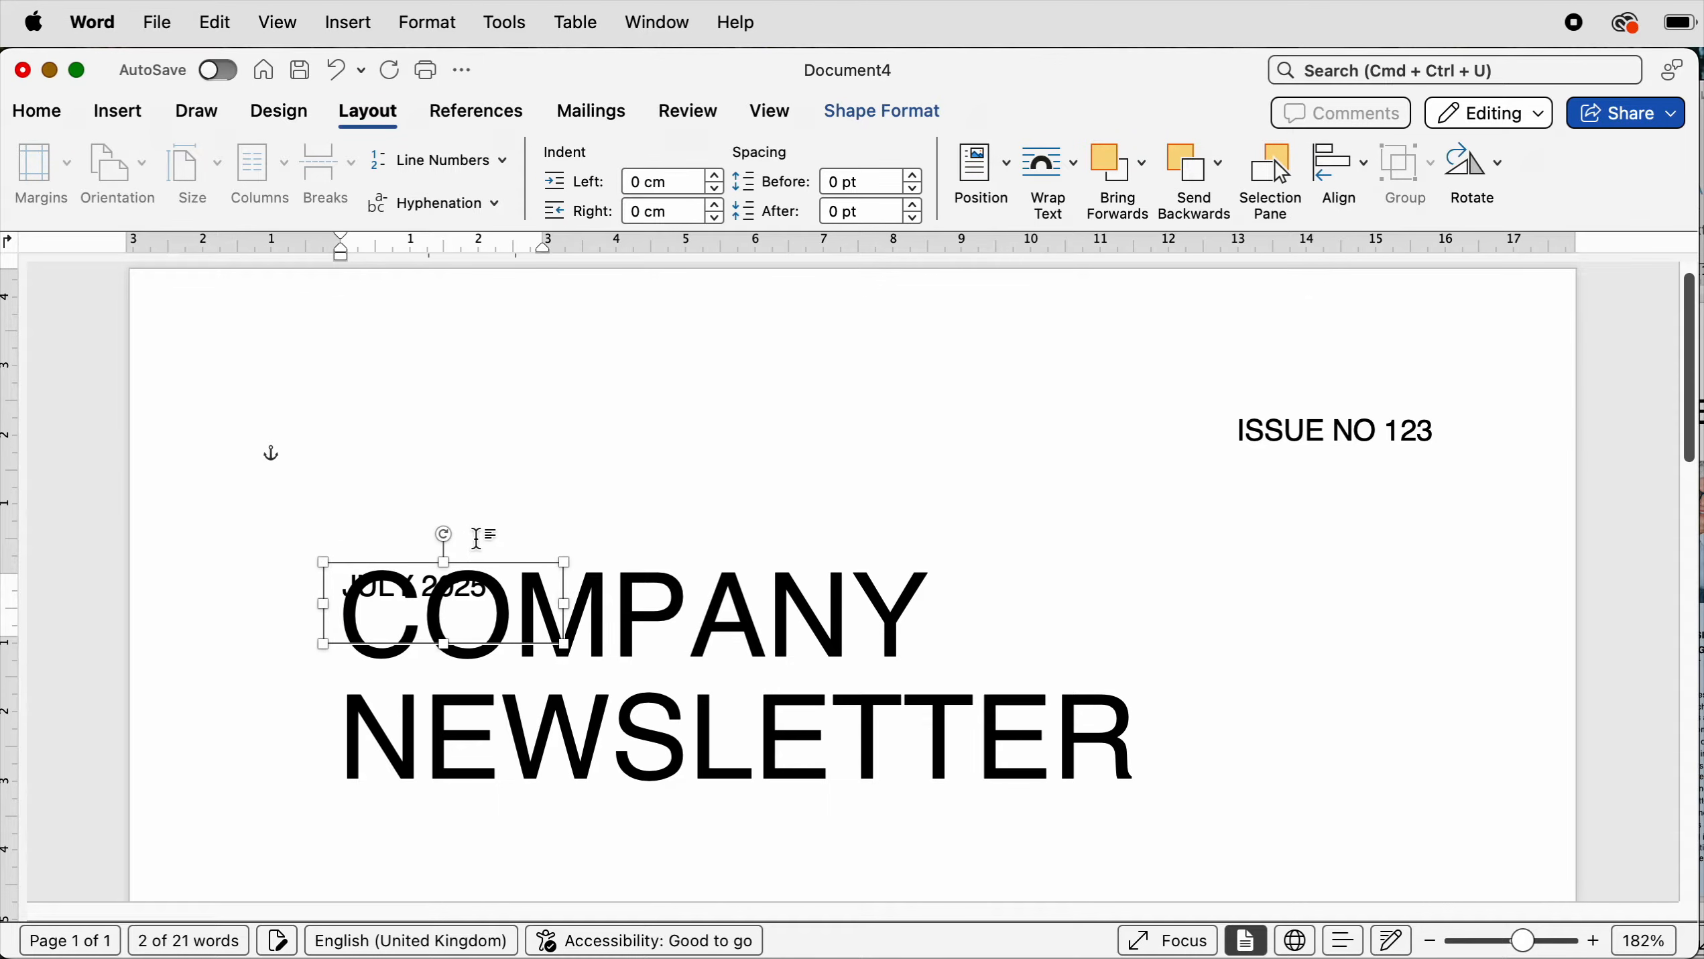
pyautogui.press('Up')
pyautogui.press('Up')
pyautogui.press('Up')
pyautogui.press('Up')
pyautogui.press('Up')
pyautogui.press('Up')
pyautogui.press('Up')
pyautogui.press('Up')
pyautogui.press('Up')
pyautogui.press('Up')
pyautogui.press('Up')
pyautogui.press('Up')
pyautogui.press('Up')
pyautogui.press('Up')
pyautogui.press('Up')
pyautogui.press('Up')
pyautogui.press('Up')
pyautogui.press('Up')
pyautogui.press('Up')
pyautogui.press('Up')
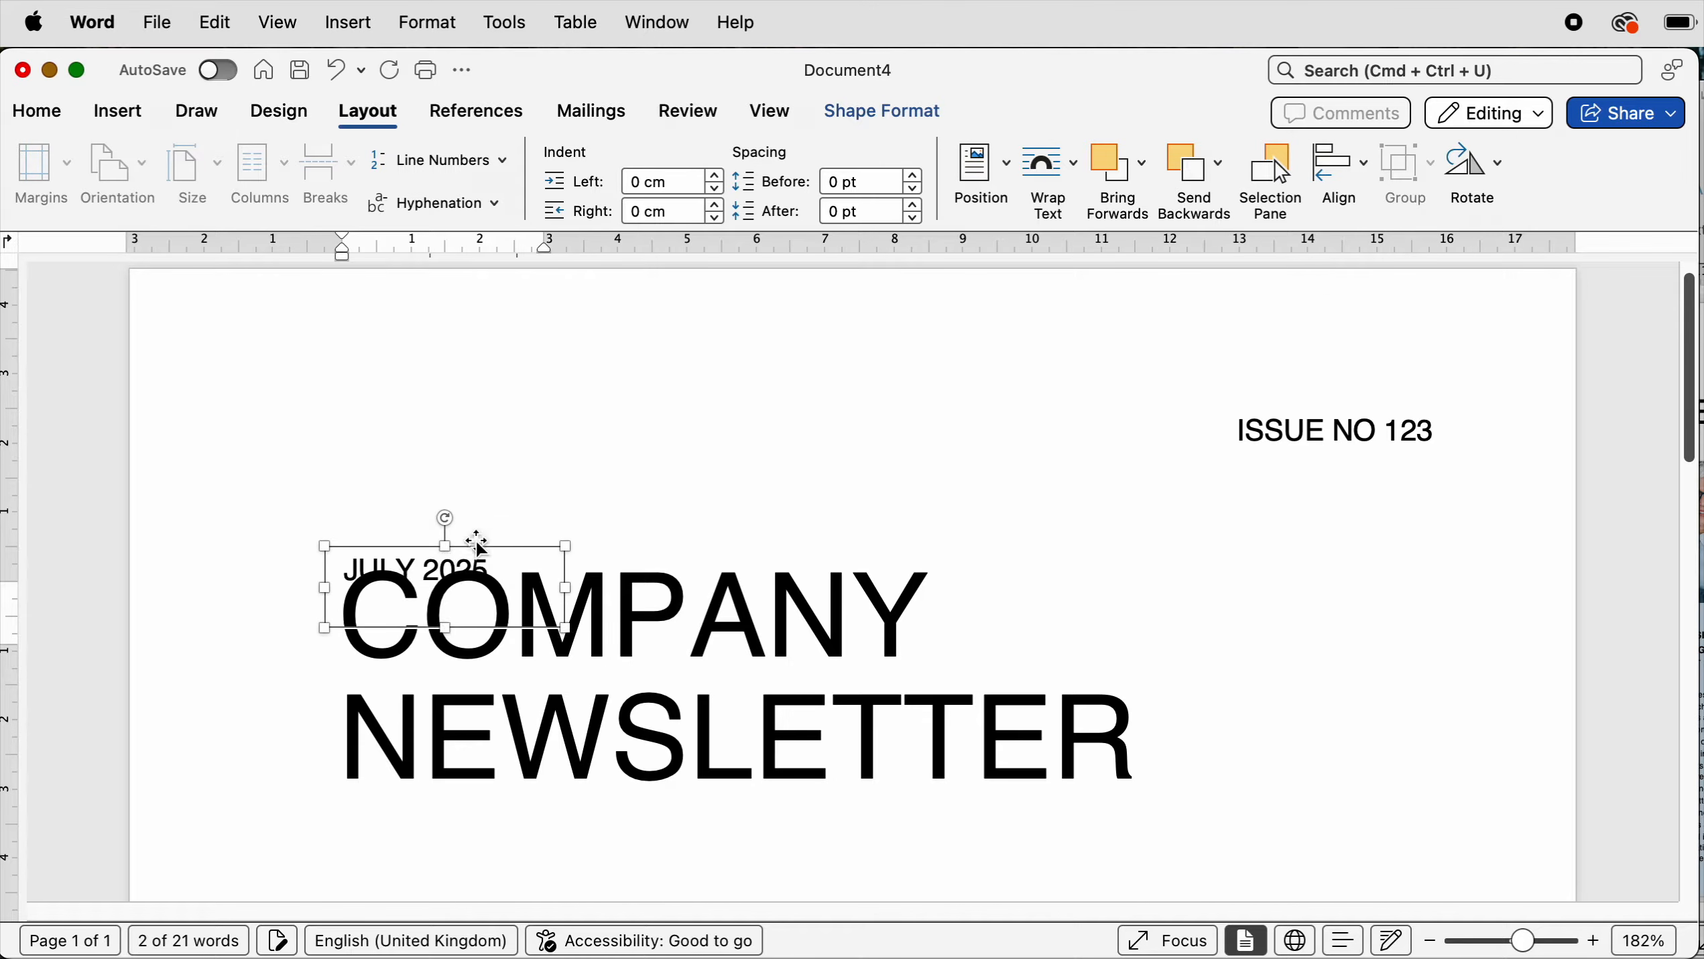
pyautogui.press('Up')
pyautogui.press('Up')
pyautogui.press('Up')
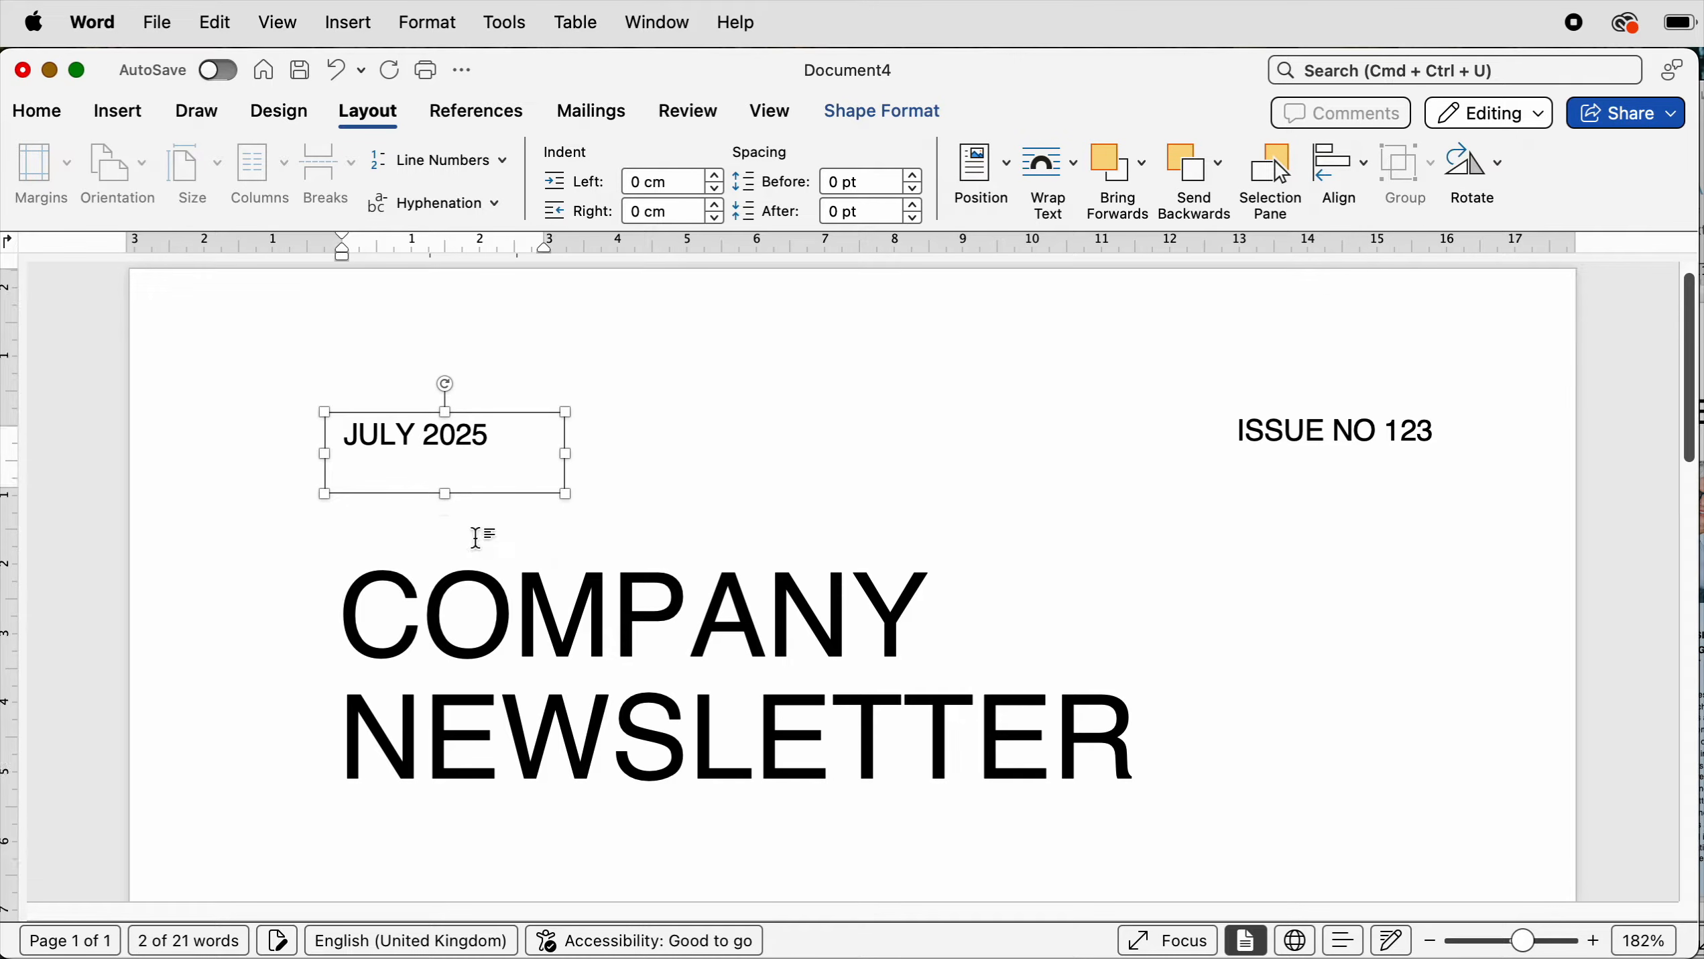
# - Align the JULY 2025 box to the left edge of the large title box
pyautogui.click(392, 638)
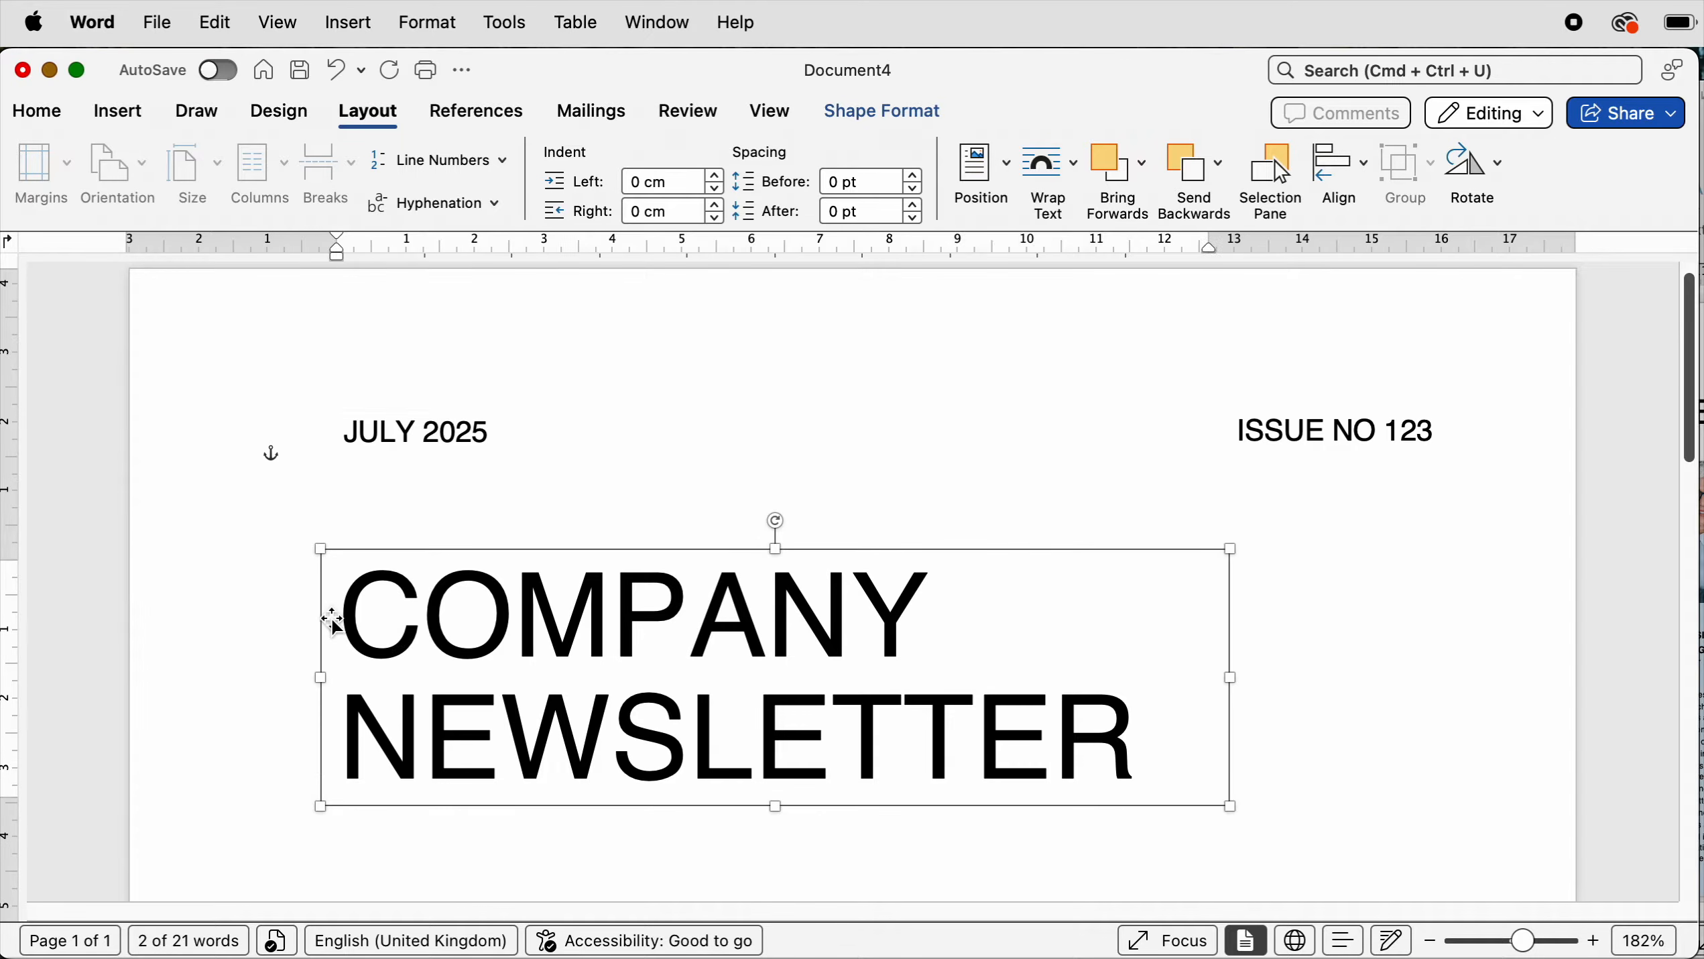
pyautogui.click(379, 423)
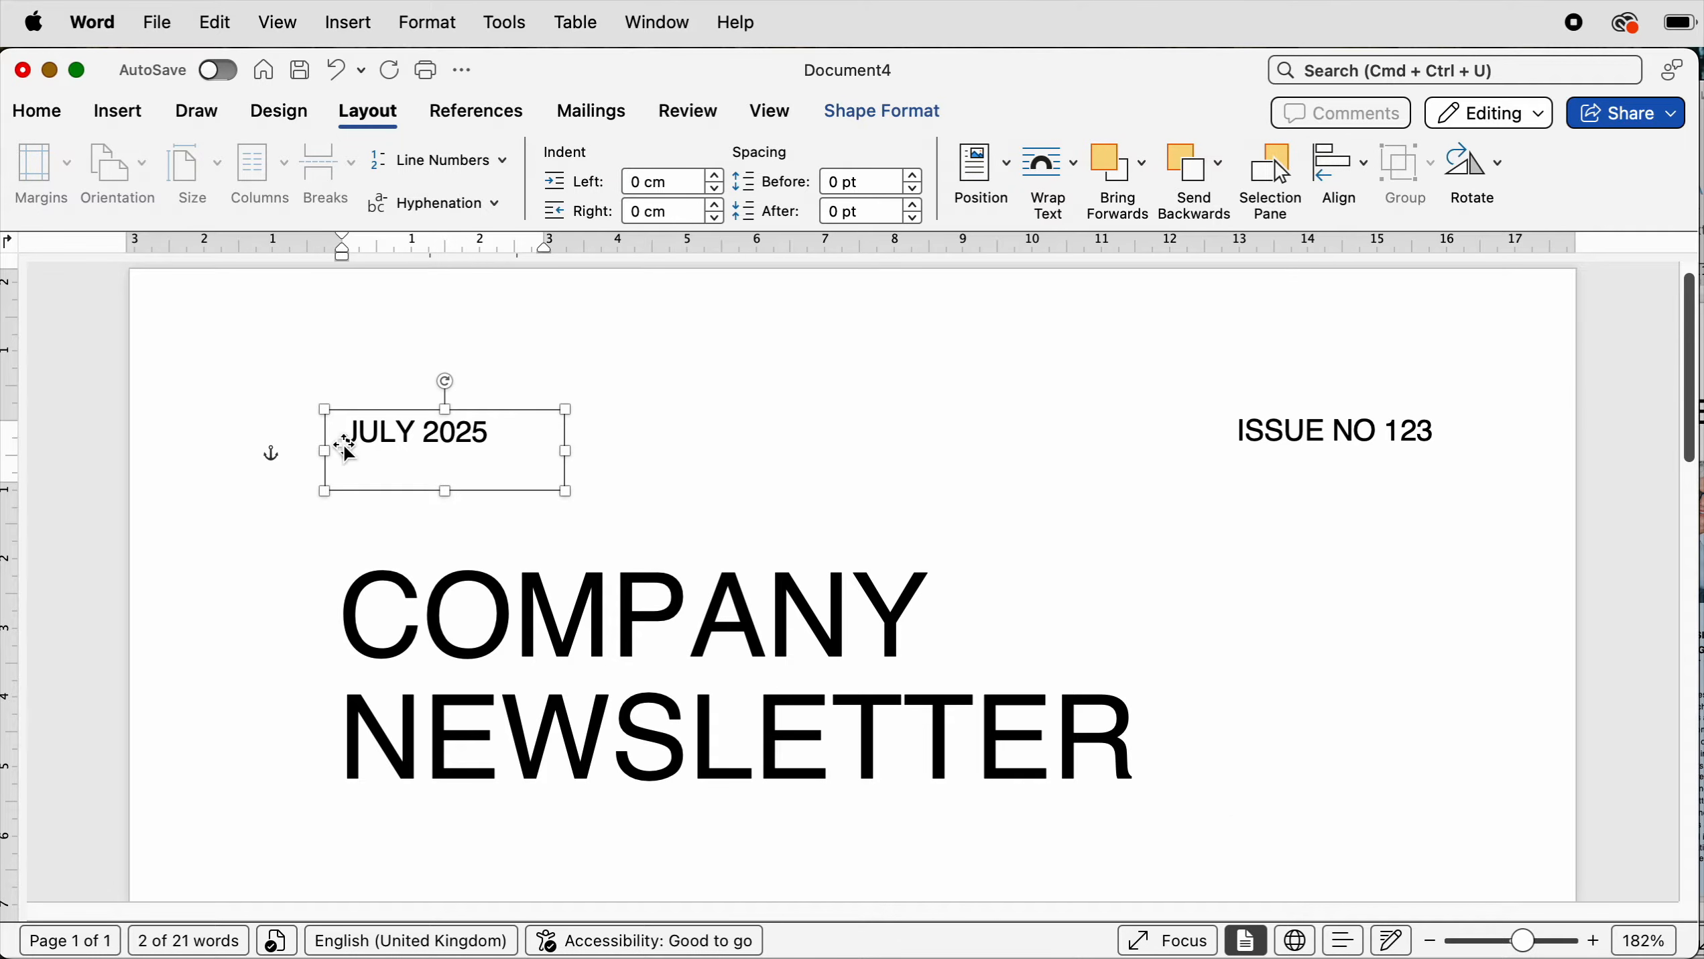
pyautogui.keyDown('shift'); pyautogui.click(365, 617); pyautogui.keyUp('shift')
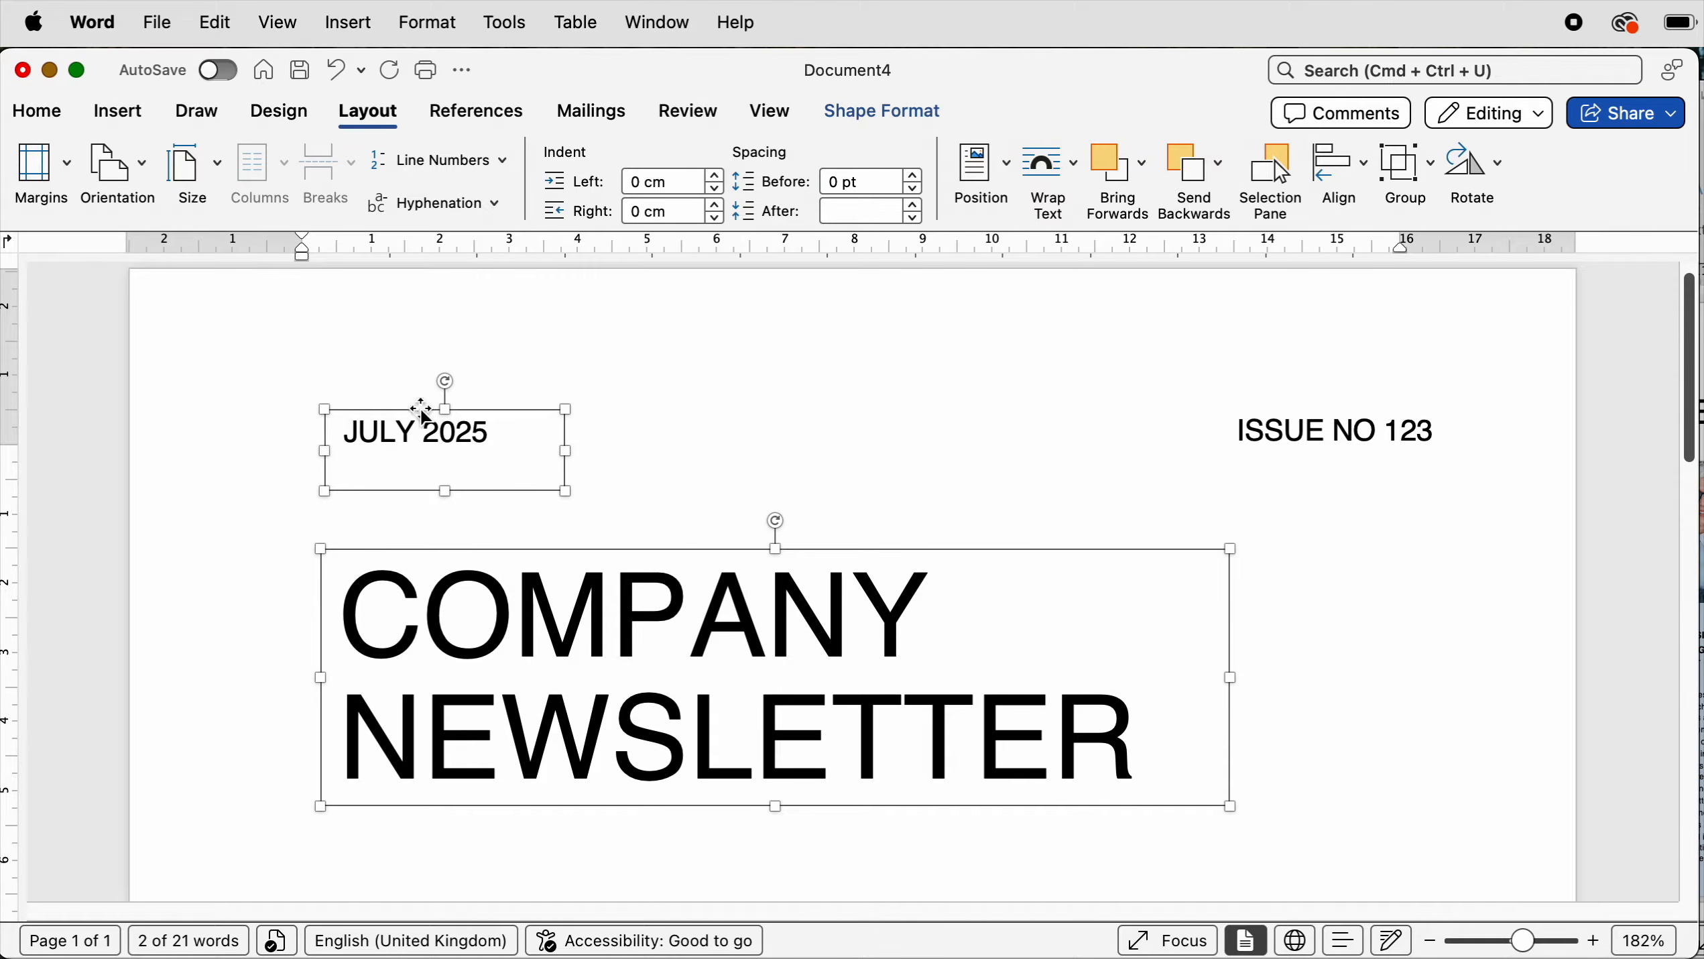
pyautogui.click(1351, 175)
pyautogui.click(1346, 211)
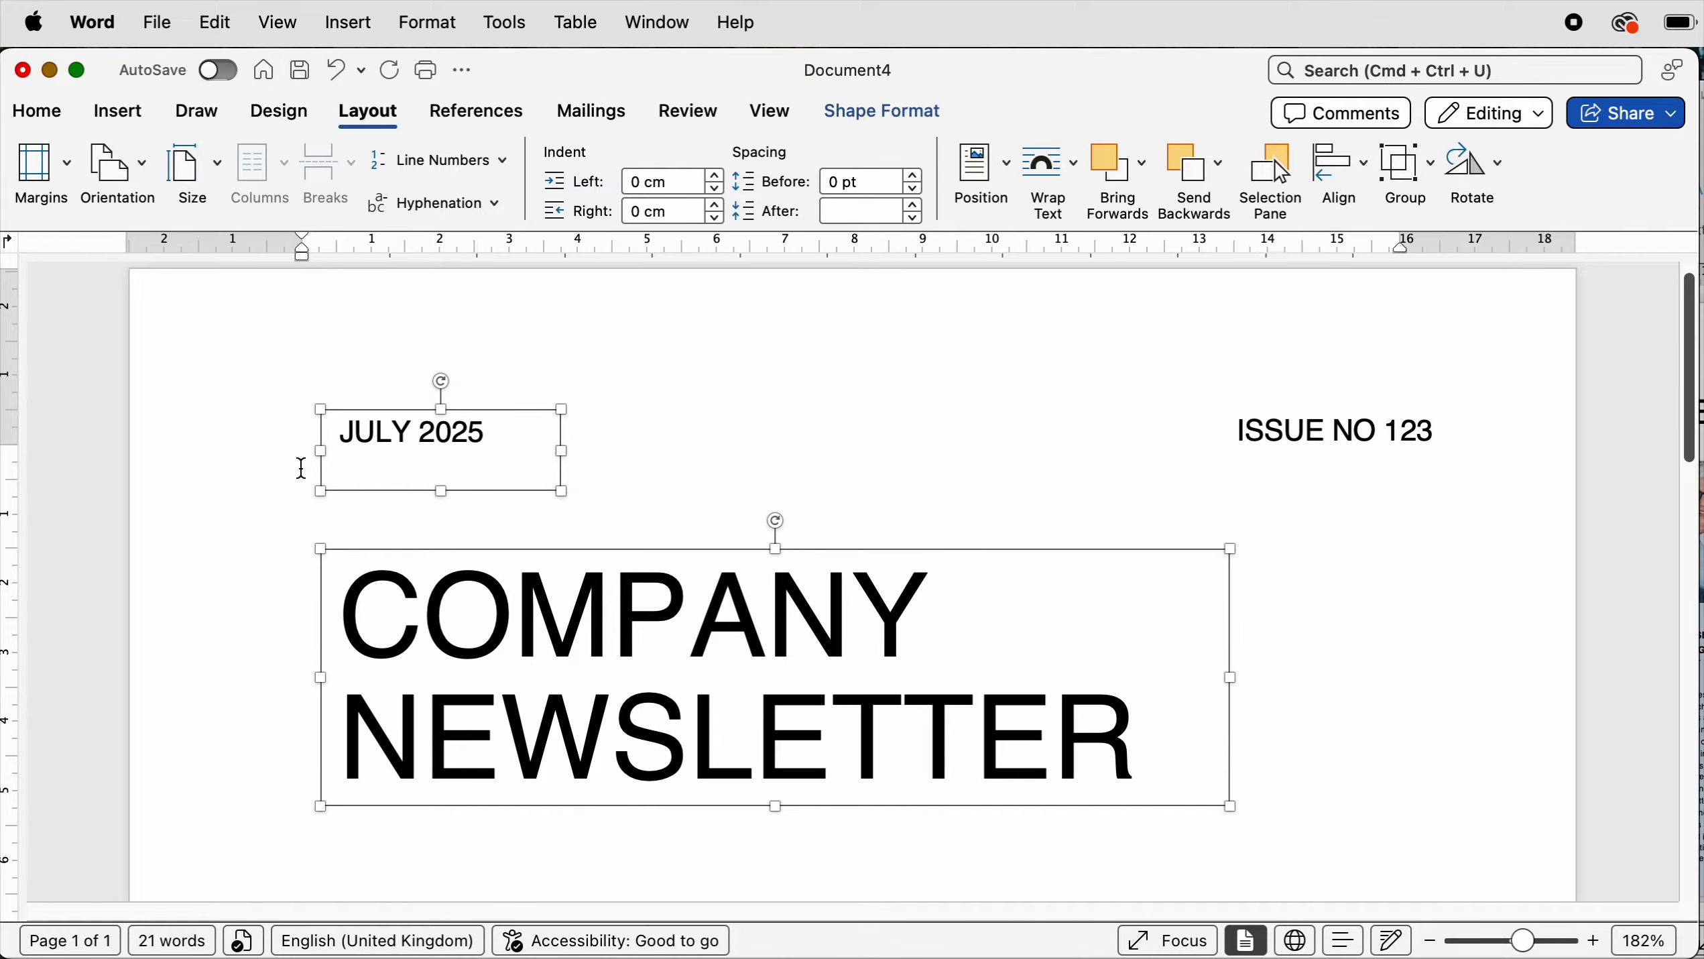
# - Re-align the JULY 2025 and ISSUE NO 123 boxes along their top edges
pyautogui.click(370, 513)
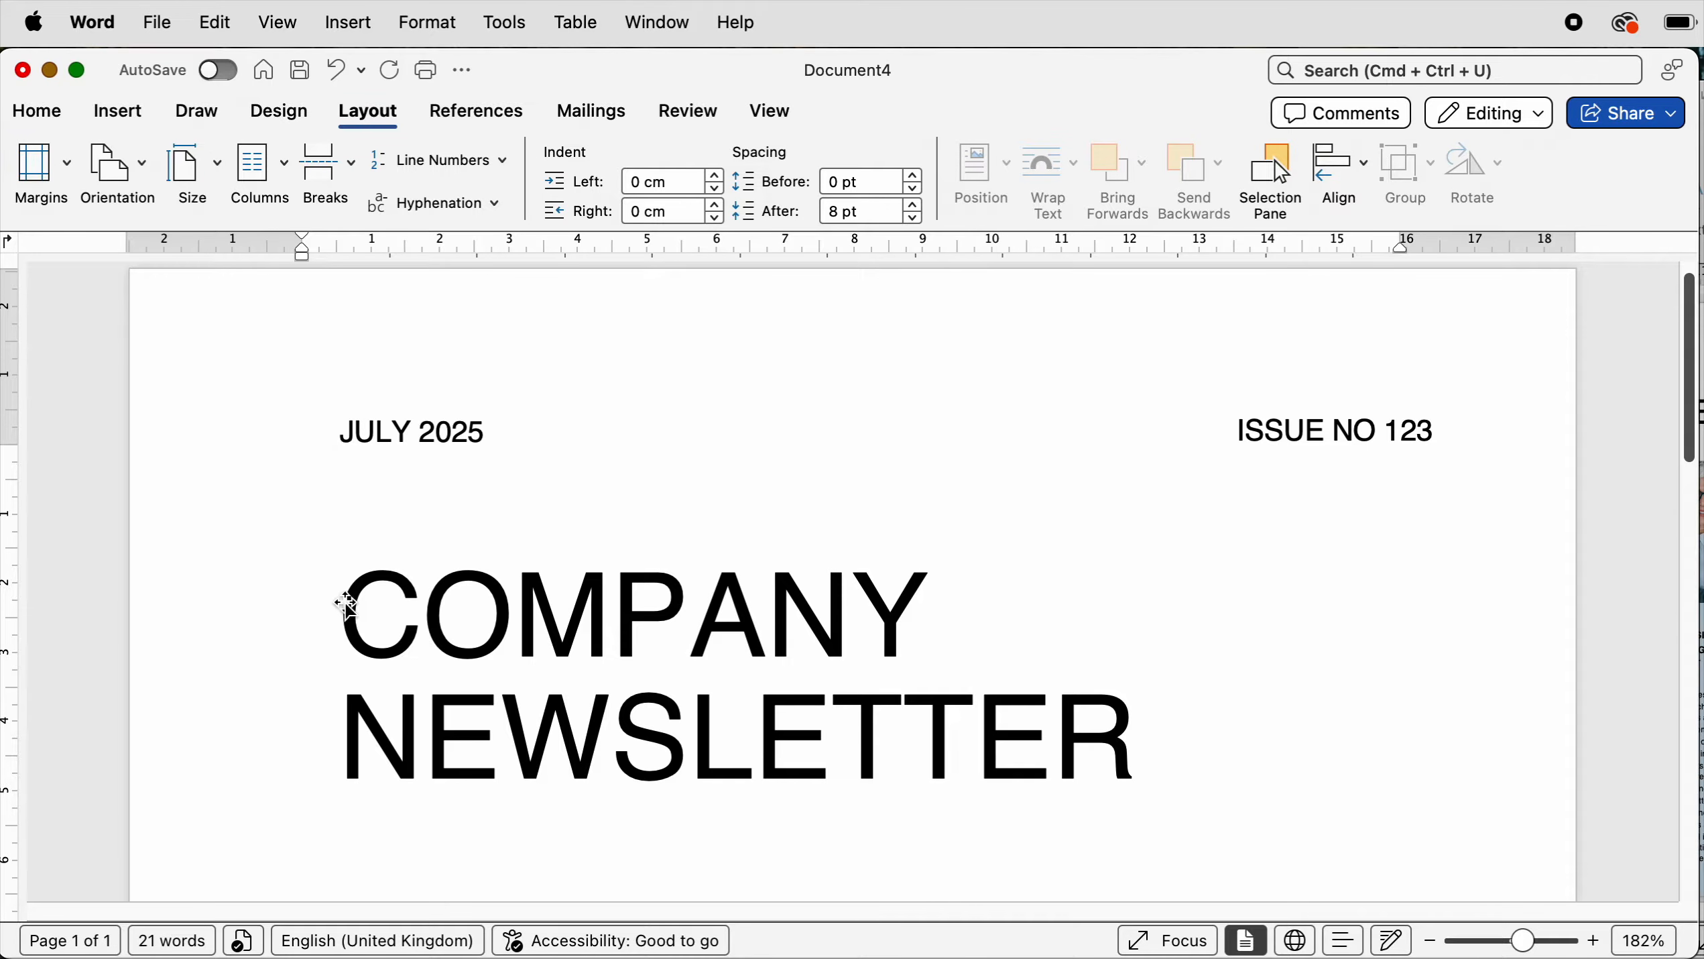
pyautogui.click(401, 433)
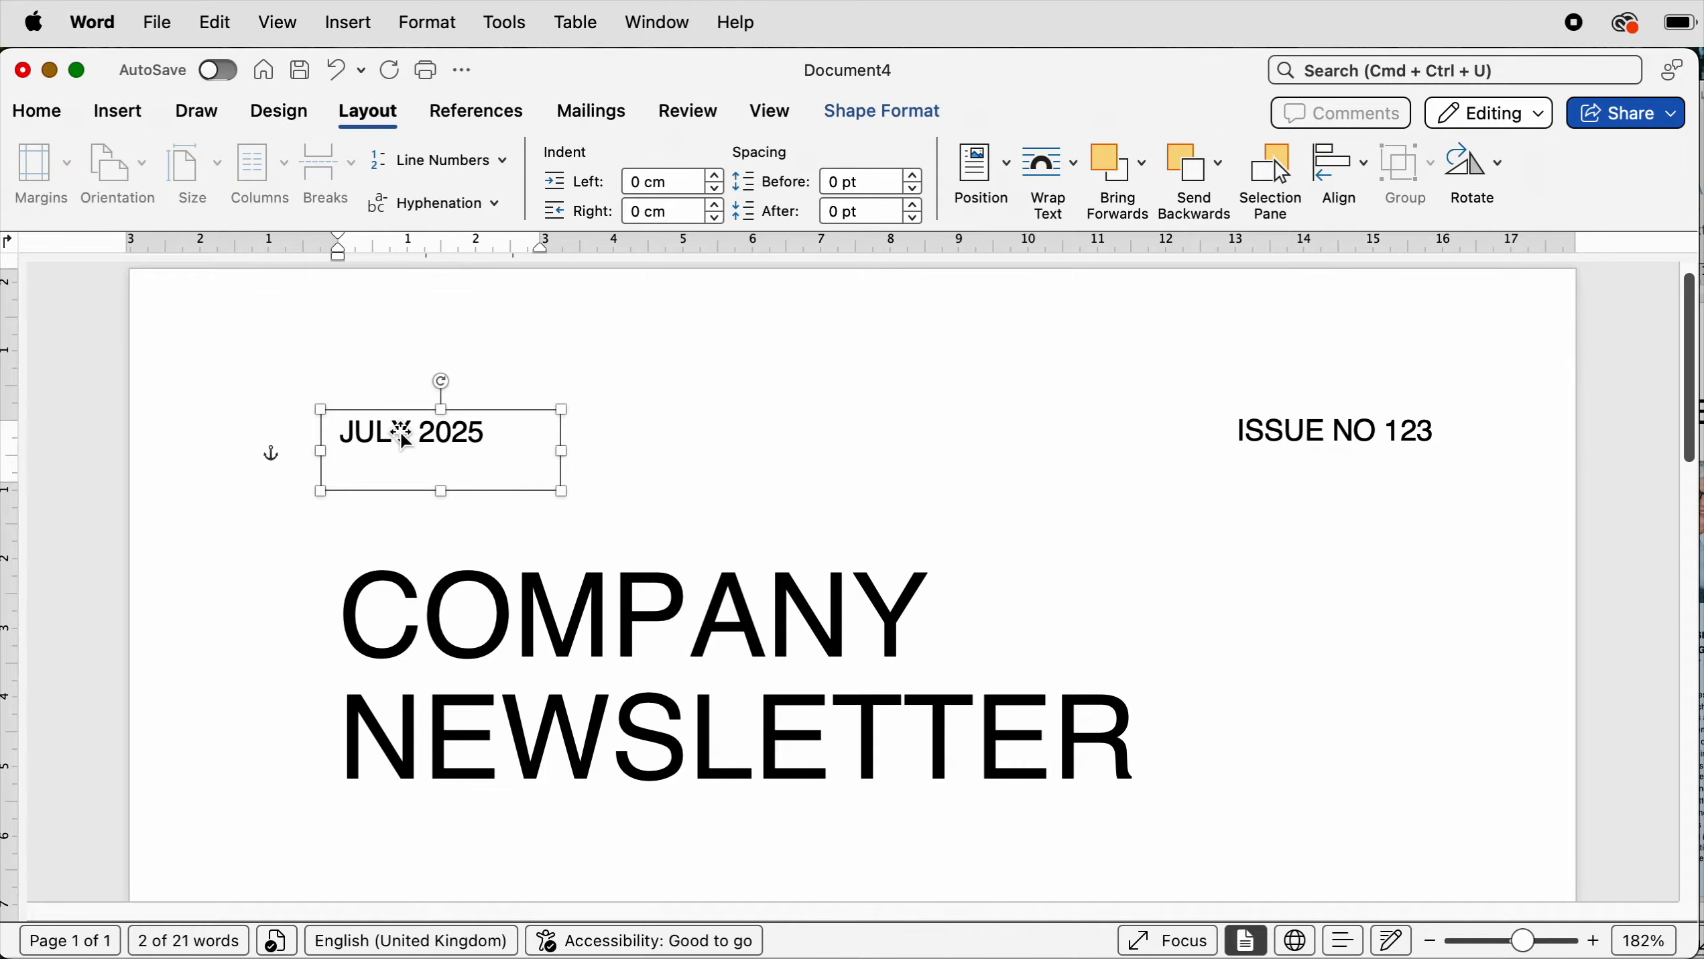
pyautogui.keyDown('shift'); pyautogui.click(1301, 430); pyautogui.keyUp('shift')
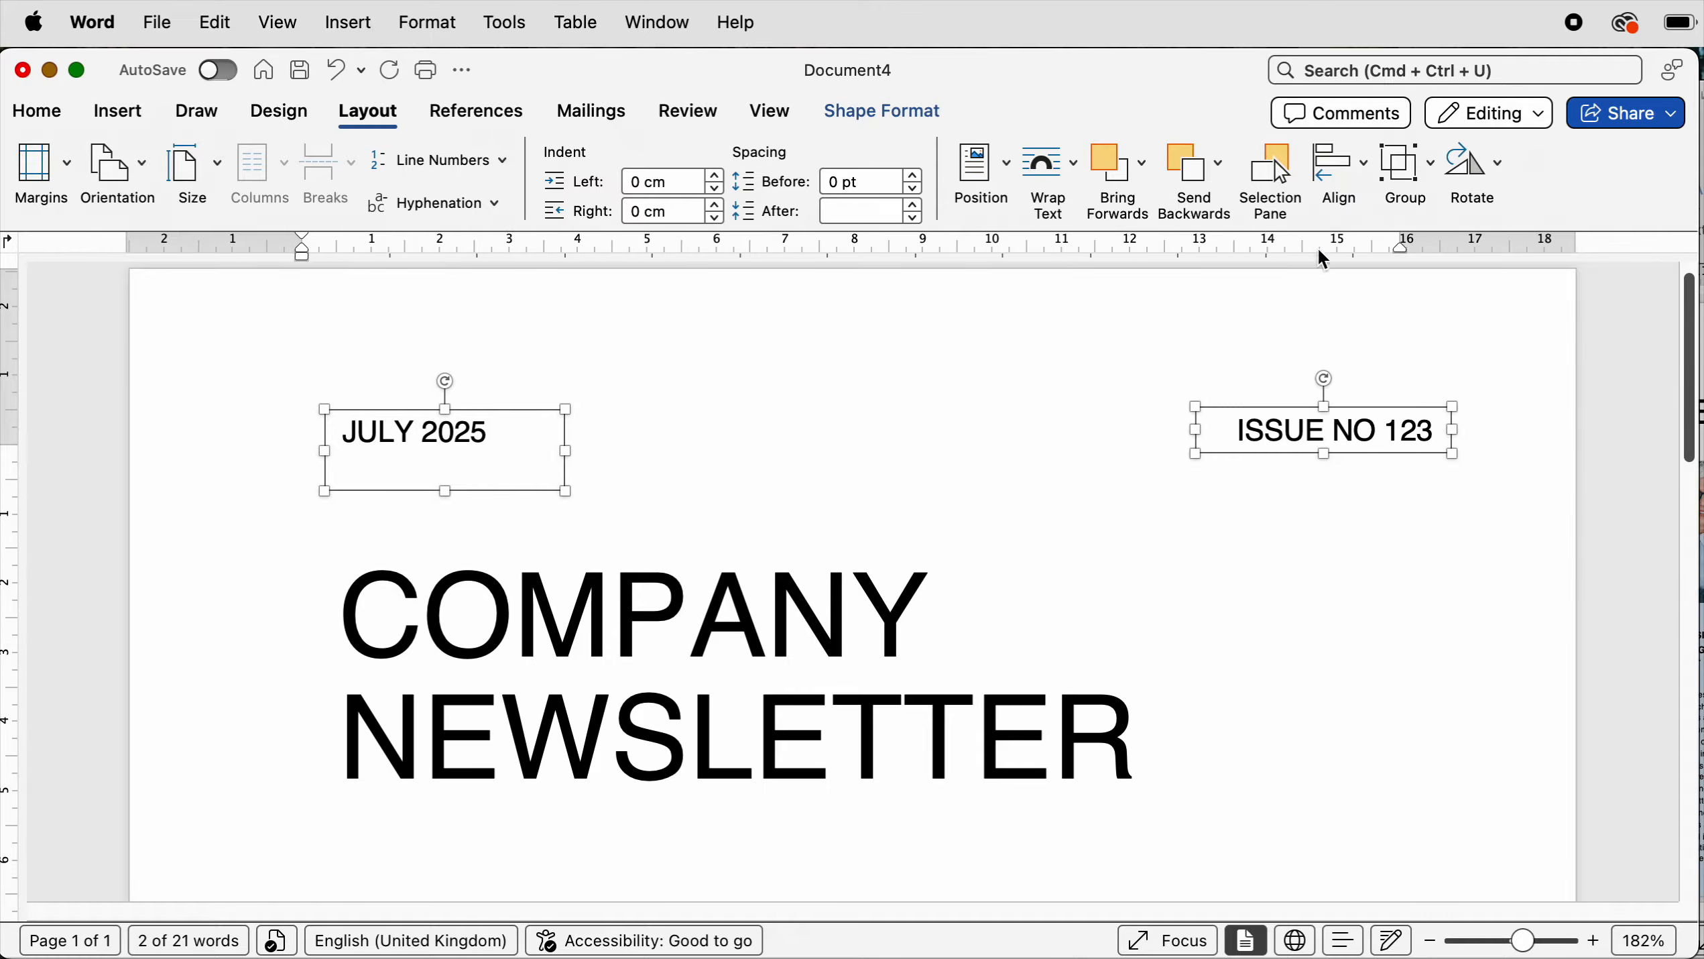
pyautogui.click(1340, 171)
pyautogui.click(1408, 319)
# - Nudge the COMPANY NEWSLETTER title box upward, closer to the date and issue line
pyautogui.scroll(-3, 1677, 484)
pyautogui.scroll(-5, 929, 494)
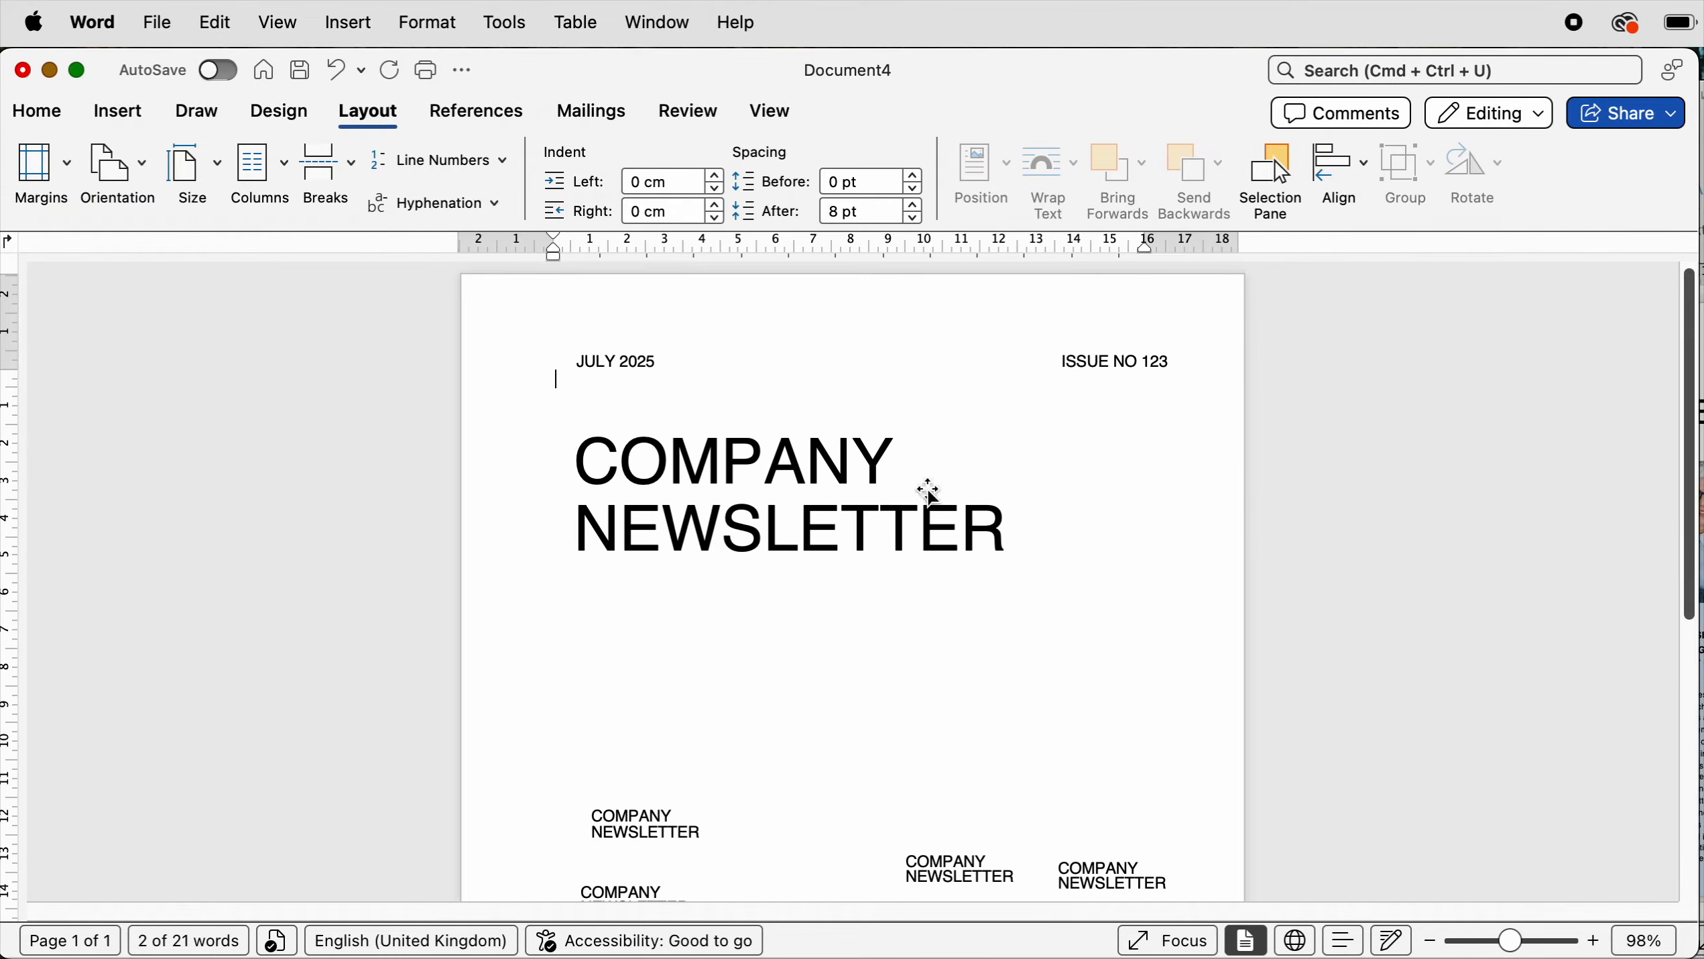
pyautogui.click(722, 483)
pyautogui.press('Up')
pyautogui.press('Up')
pyautogui.press('Up')
pyautogui.press('Up')
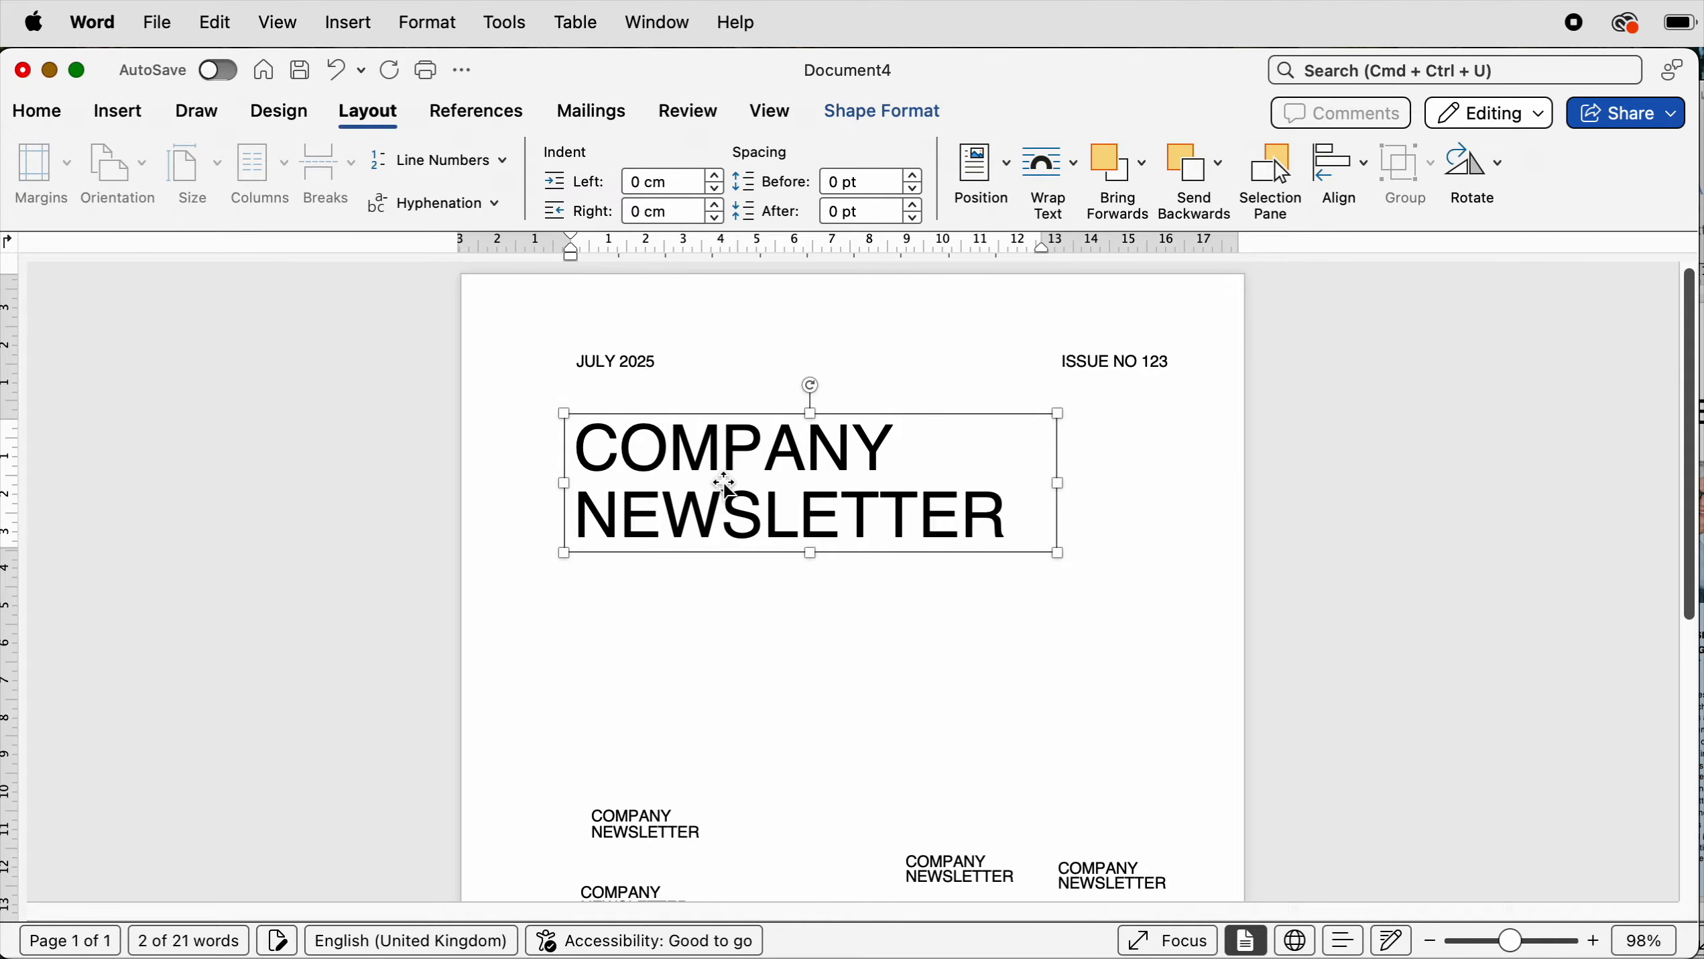
pyautogui.press('Up')
pyautogui.press('Up')
pyautogui.press('Up')
pyautogui.press('Up')
pyautogui.press('Up')
pyautogui.press('Up')
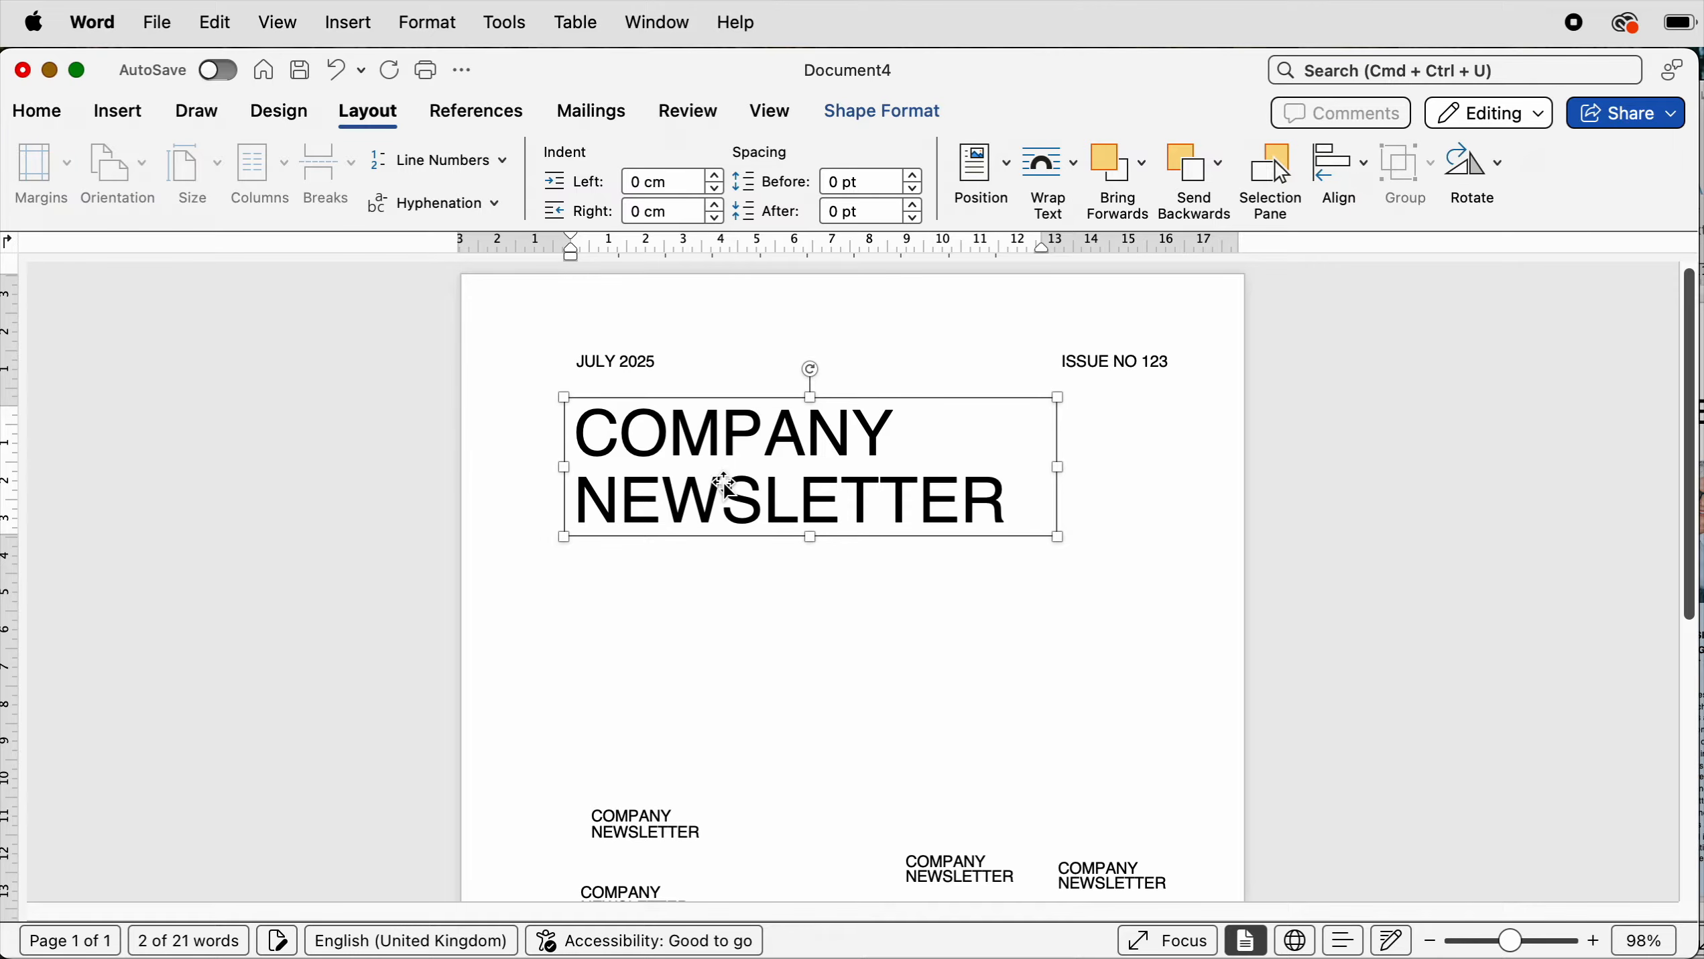
pyautogui.press('Up')
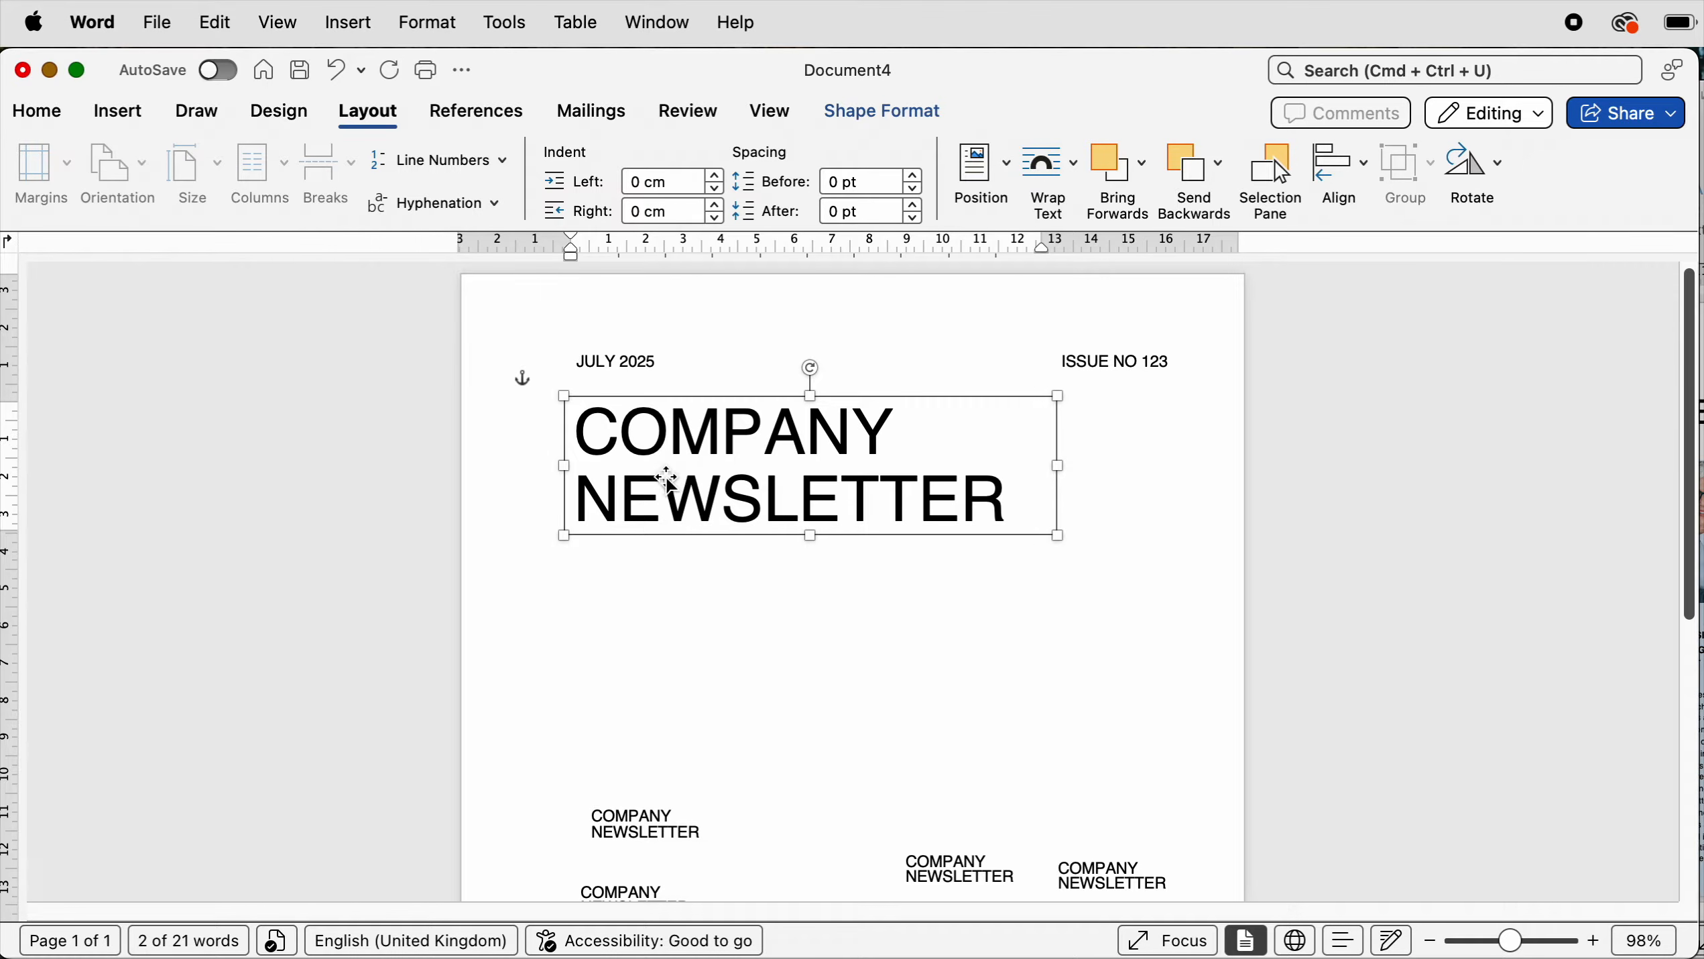
# - Rearrange the small COMPANY NEWSLETTER placeholder boxes lower on the page, moving one up beneath the title area
pyautogui.click(1138, 362)
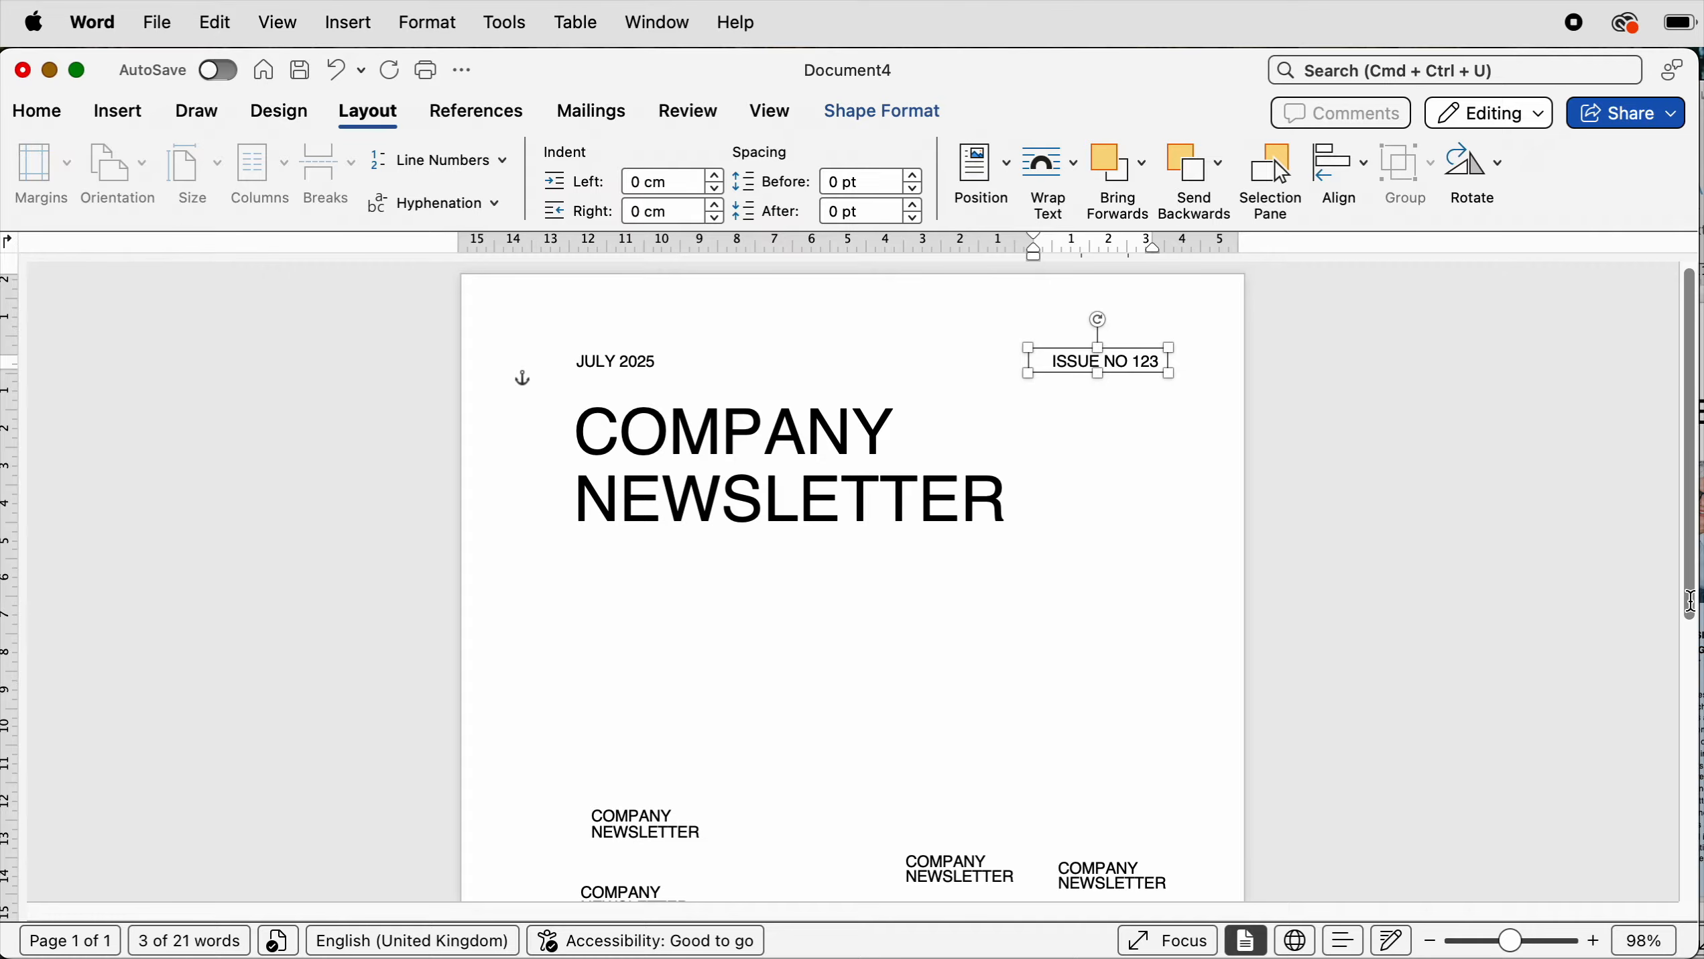
pyautogui.moveTo(1693, 600); pyautogui.dragTo(1675, 747)
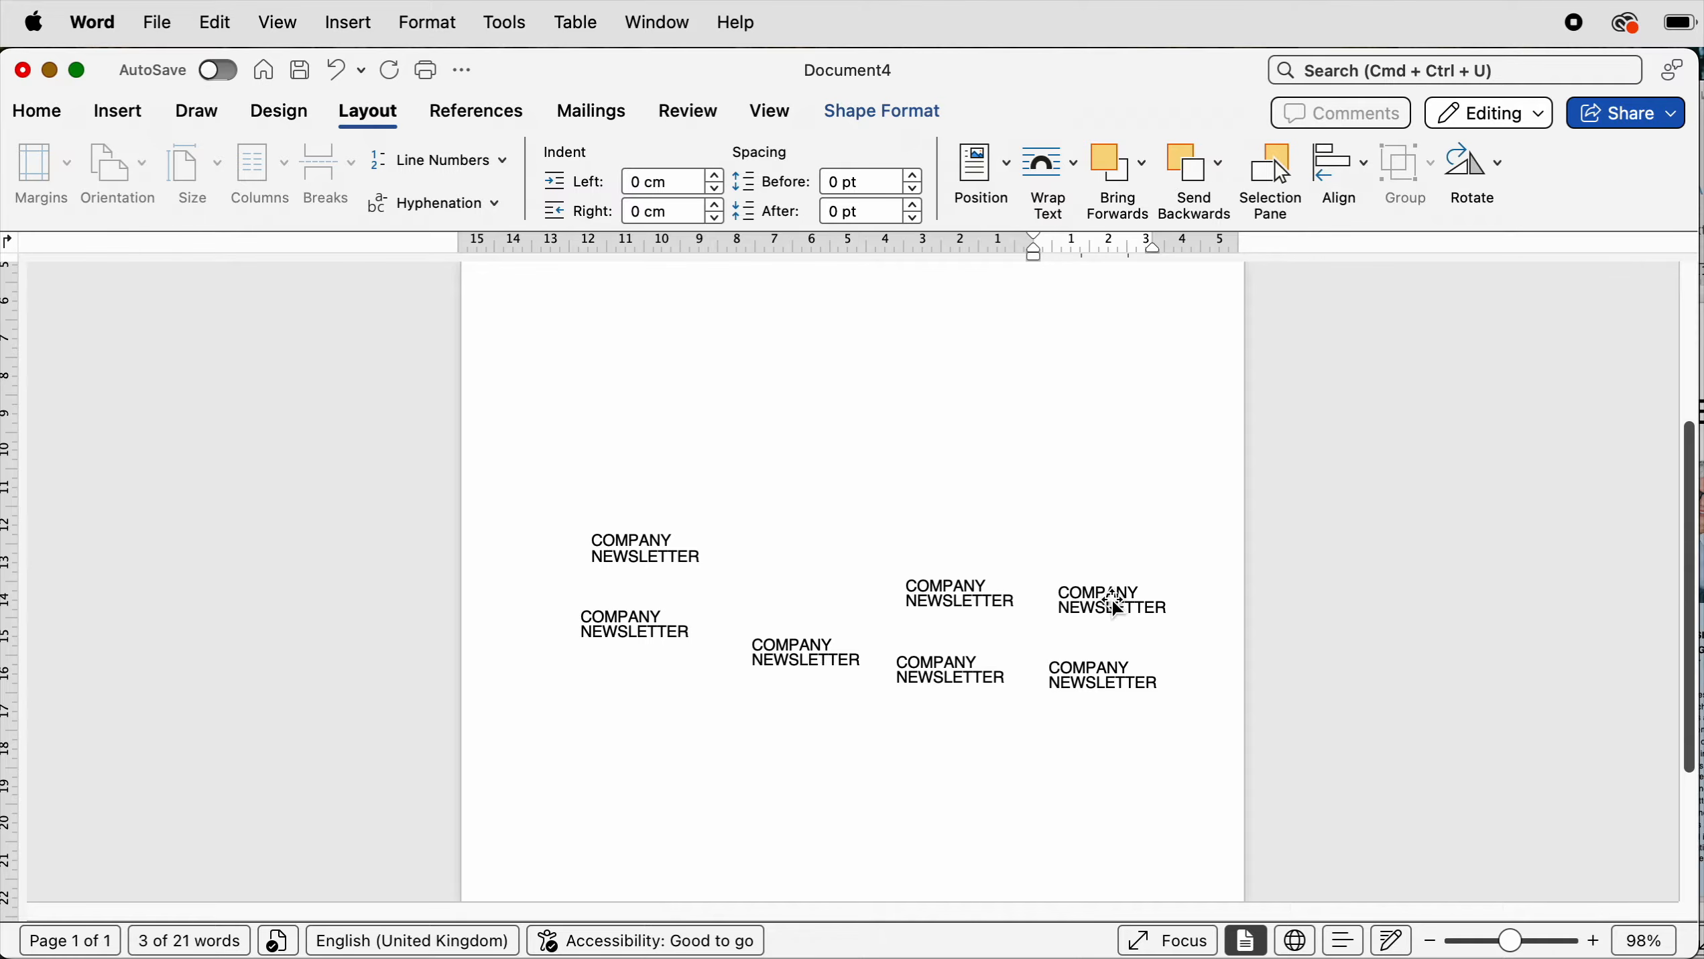
pyautogui.moveTo(1111, 599); pyautogui.dragTo(1111, 579)
pyautogui.moveTo(1110, 678); pyautogui.dragTo(1100, 752)
pyautogui.moveTo(940, 666); pyautogui.dragTo(603, 845)
pyautogui.moveTo(647, 550); pyautogui.dragTo(605, 389)
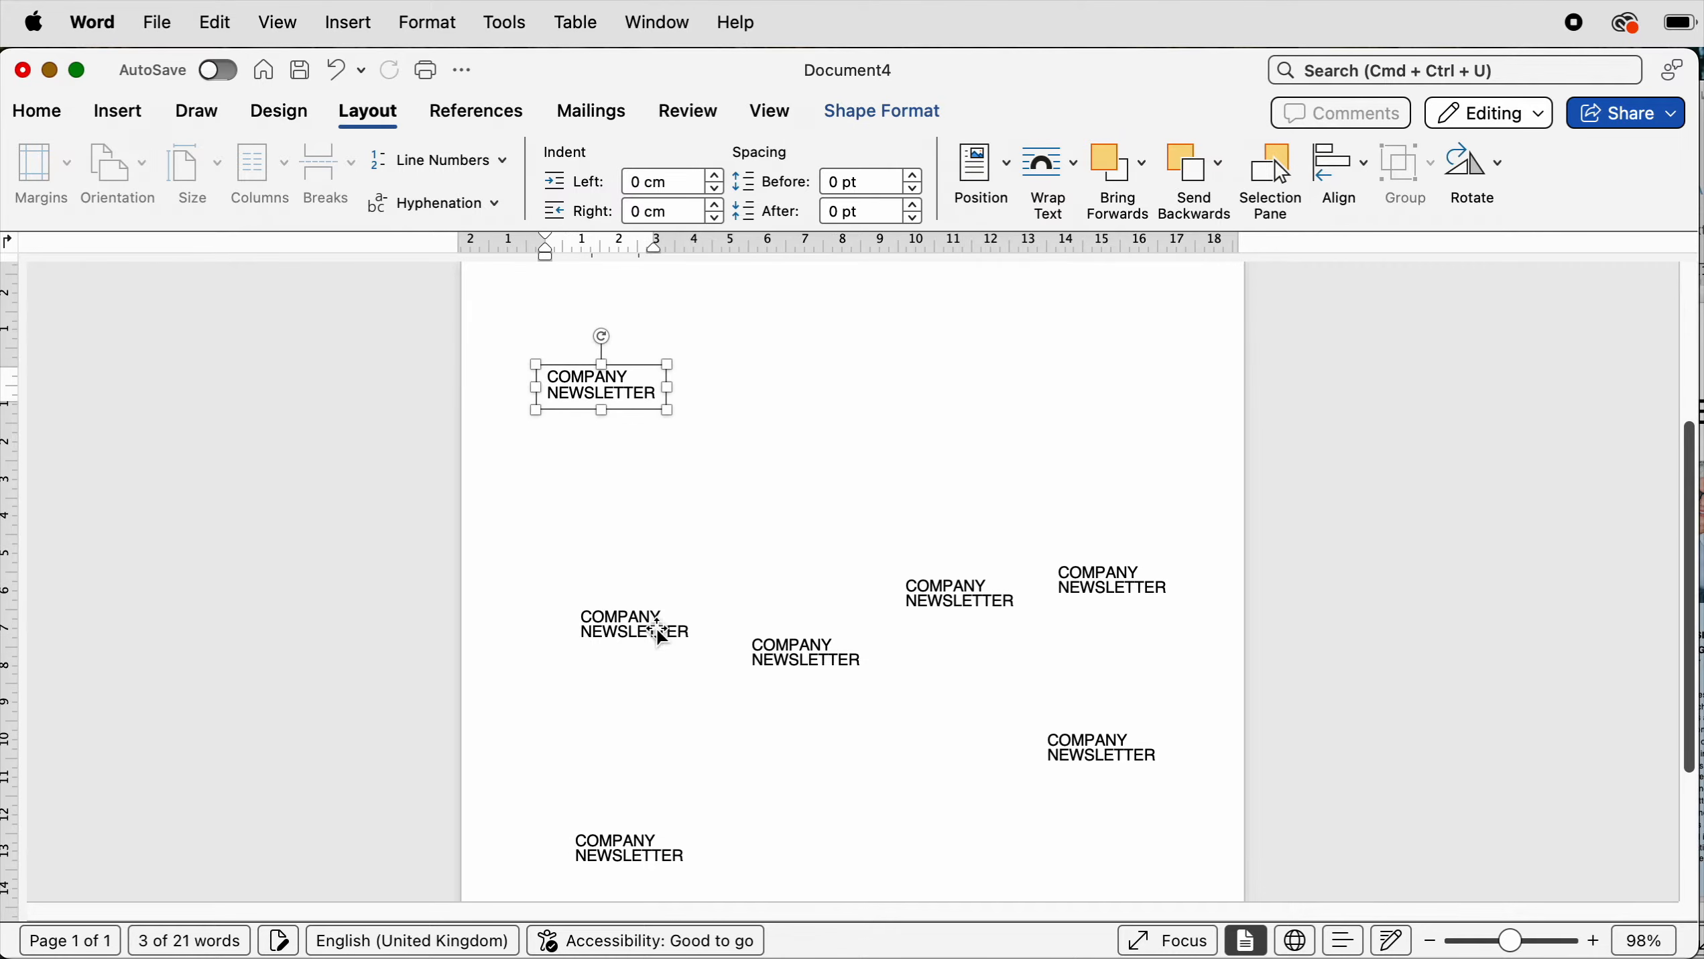
pyautogui.moveTo(658, 631); pyautogui.dragTo(612, 623)
# - Delete two of the middle placeholder text boxes
pyautogui.click(838, 636)
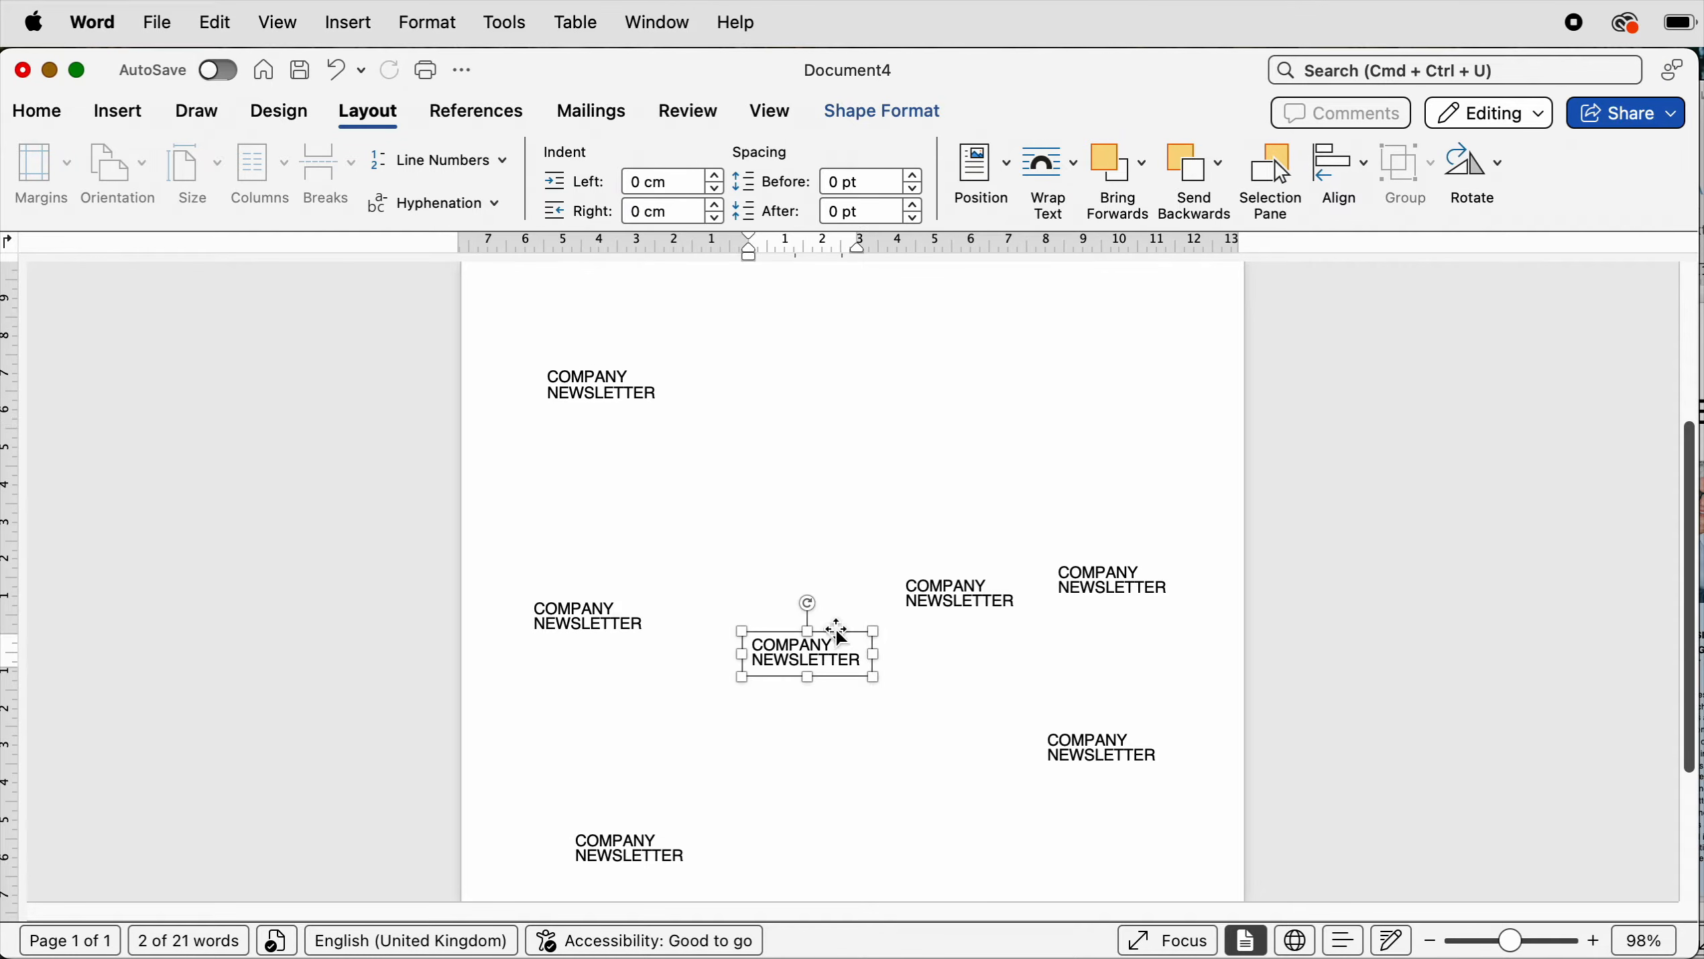
pyautogui.press('BackSpace')
pyautogui.click(920, 602)
pyautogui.press('BackSpace')
# - Replace the upper placeholder's text with the pasted IN THIS ISSUE heading and shrink the box to fit
pyautogui.click(644, 397)
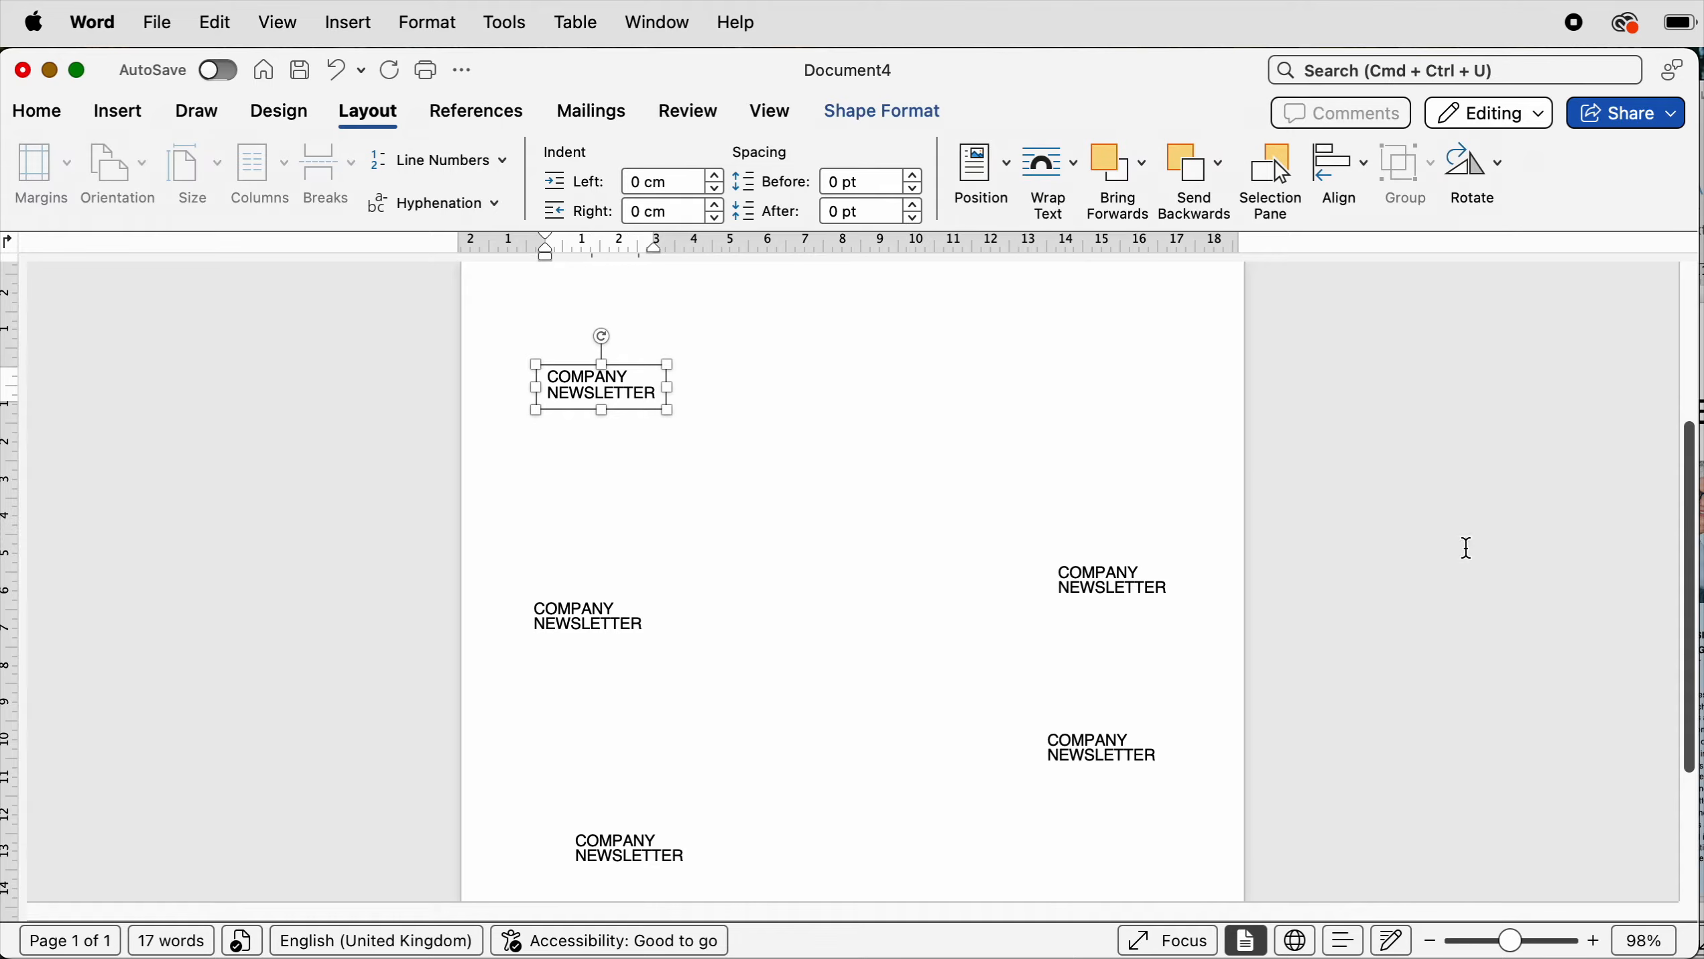
pyautogui.press('cmd+a')
pyautogui.write('IN THIS ISSUE')
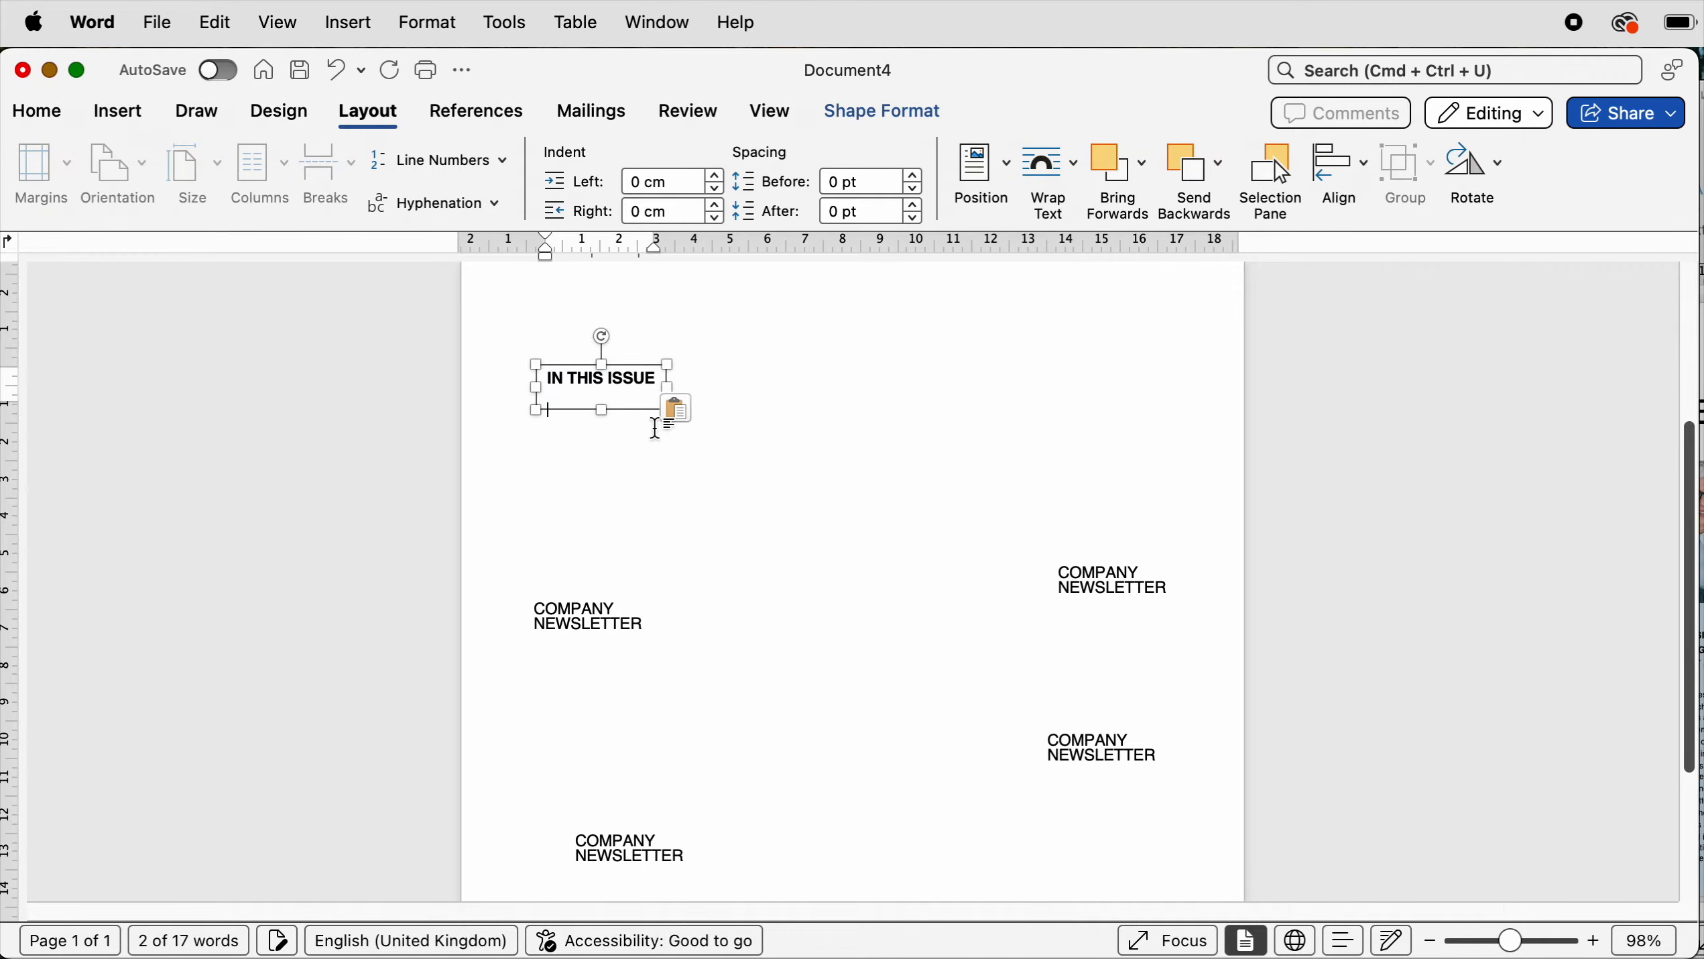
pyautogui.moveTo(601, 408); pyautogui.dragTo(606, 396)
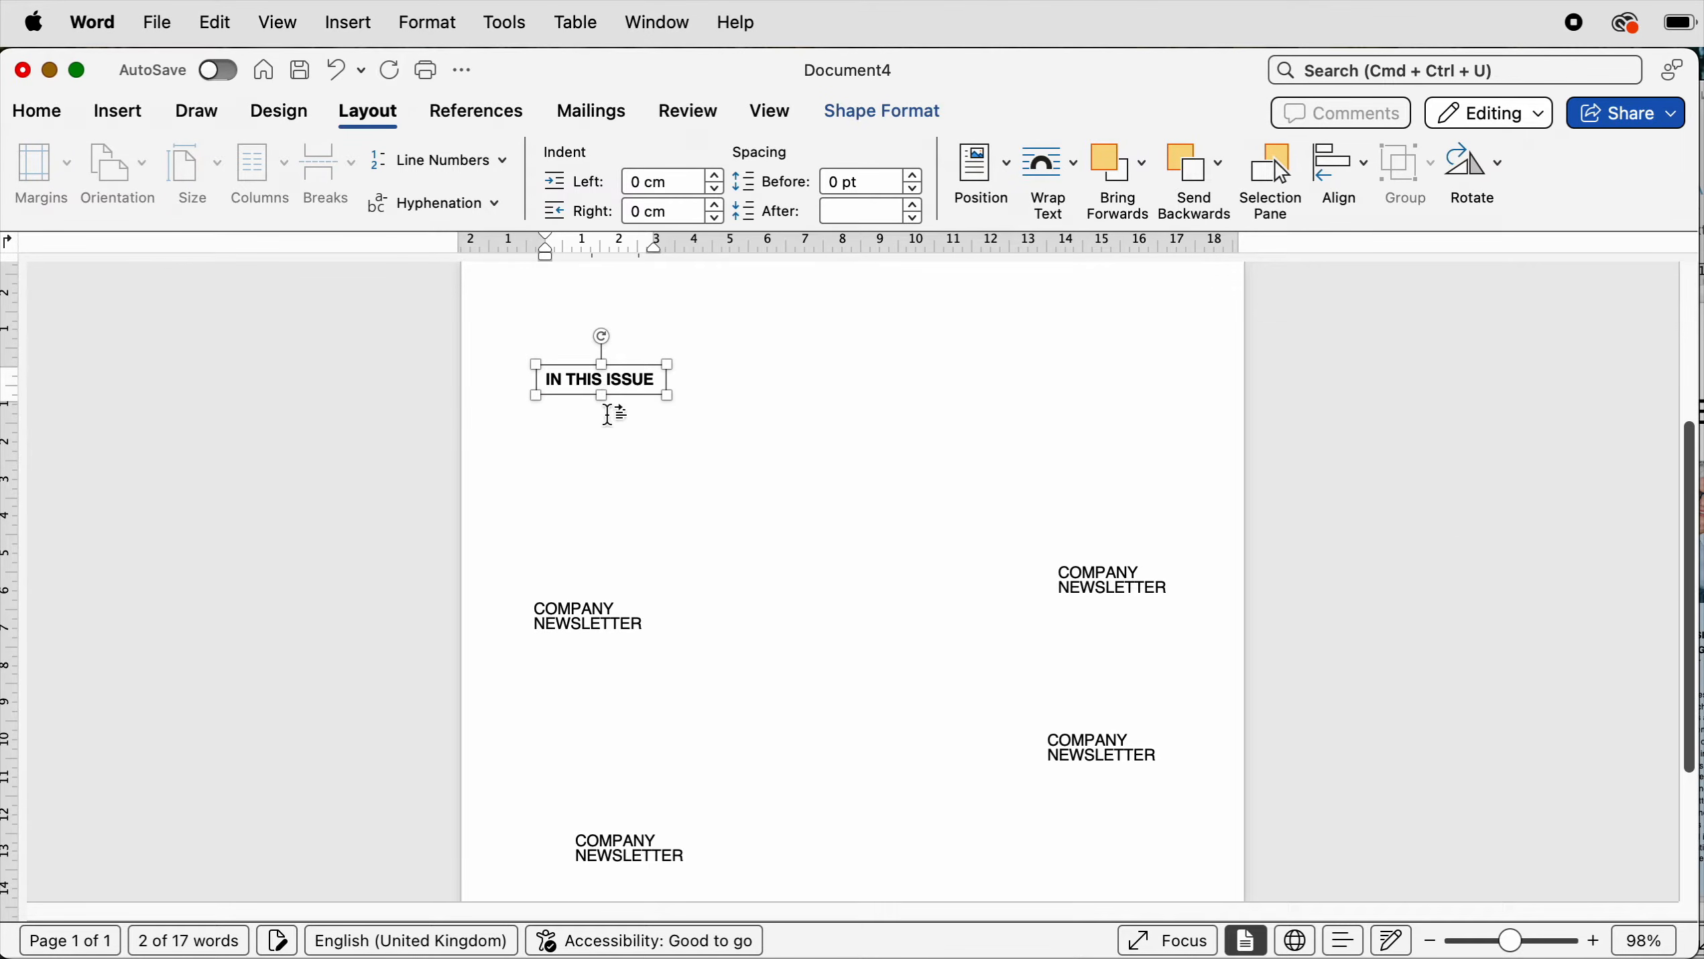
# - Move the next placeholder beneath the heading, enlarge it, and paste in the list of article titles
pyautogui.moveTo(567, 616); pyautogui.dragTo(577, 433)
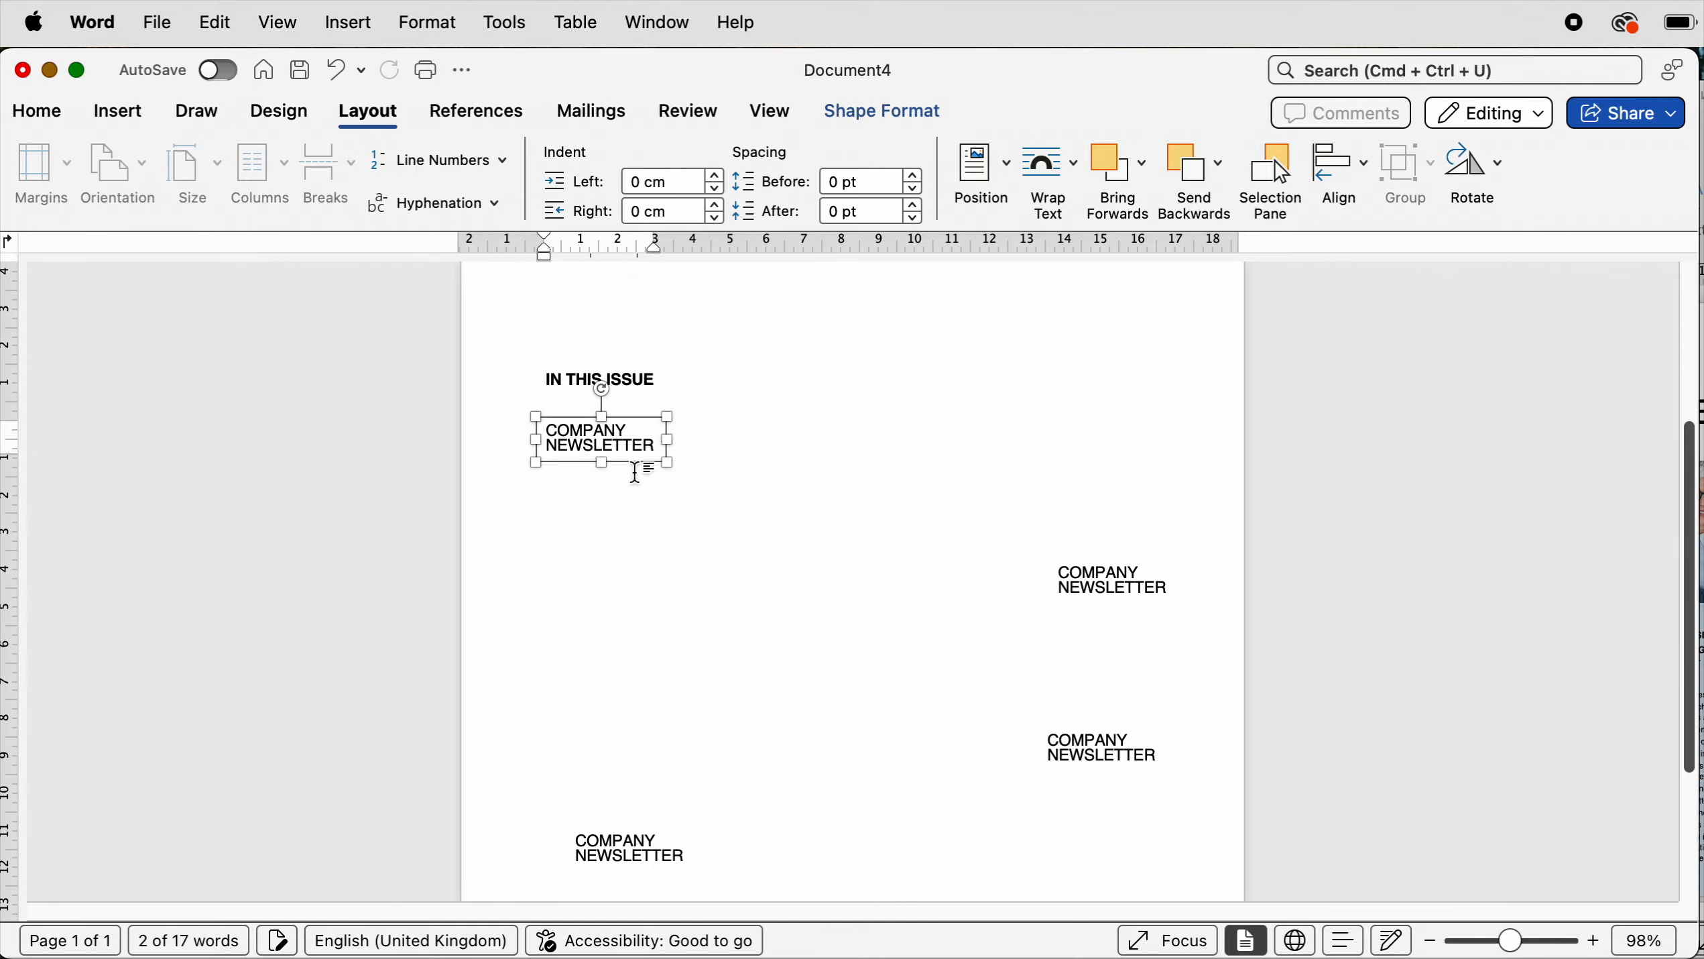
pyautogui.moveTo(667, 463); pyautogui.dragTo(743, 798)
pyautogui.write('This Month in Business: Trends, Tactics, and Takeaways  What’s Driving Growth?  Insights from the Frontlines of Industry  The Business Brief: Strategy, Innovation, and Market Moves Leadership, Leverage, and the Latest in Commerce')
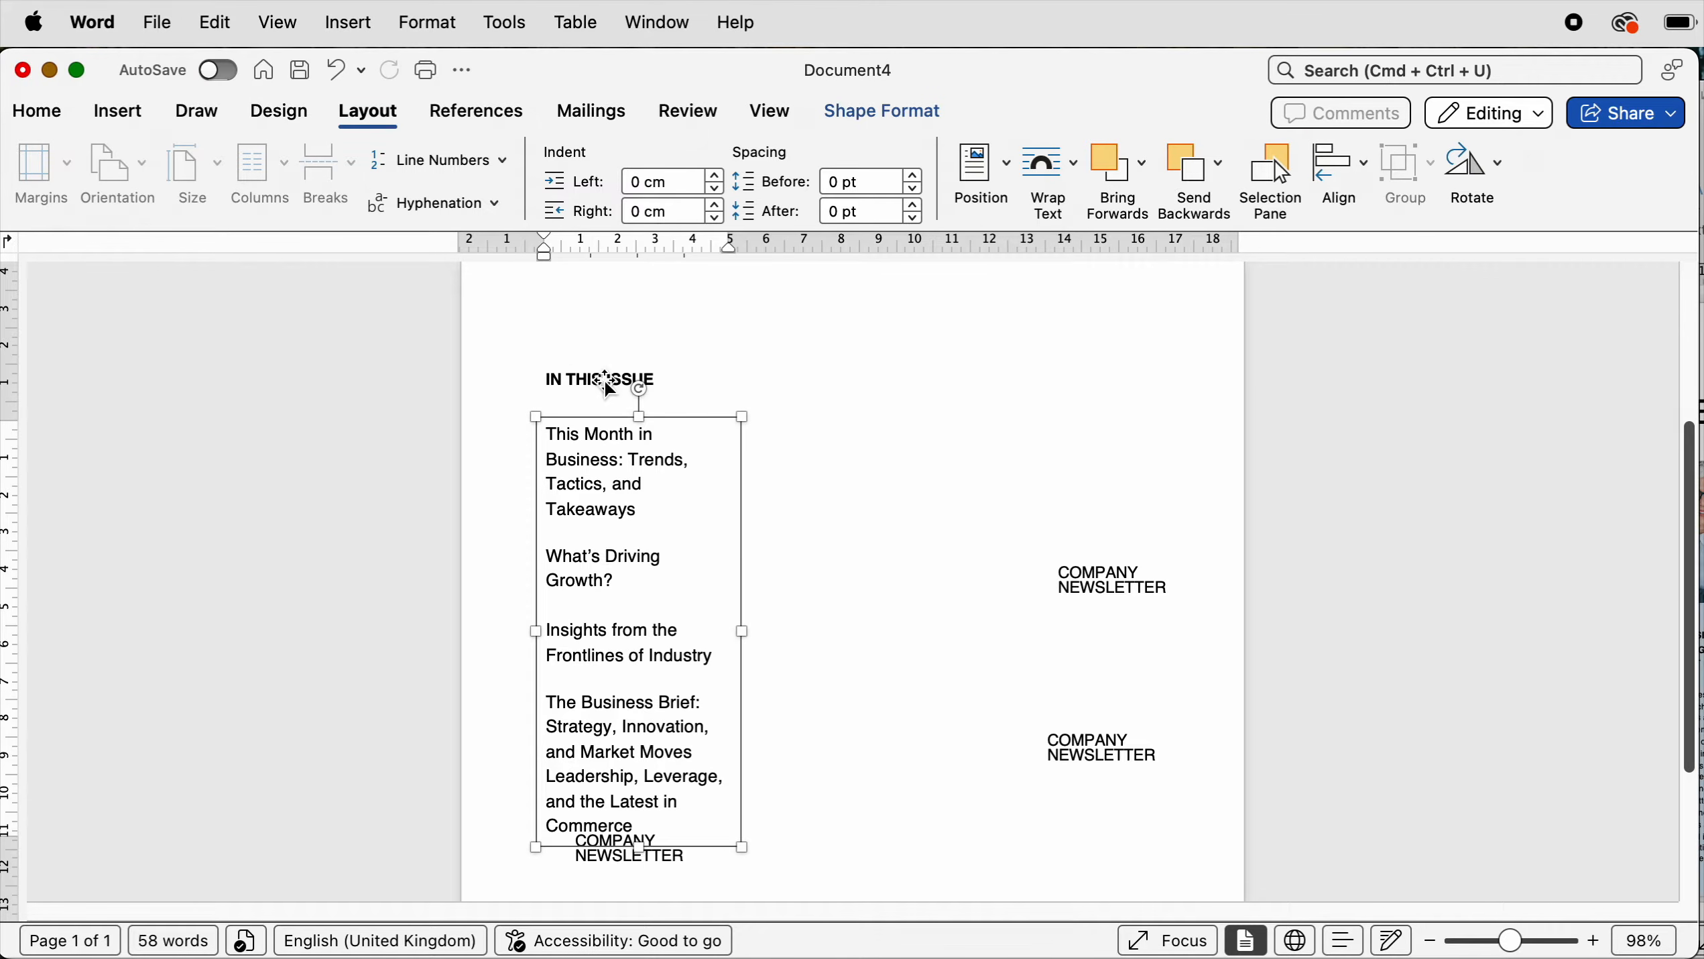
# - Replace the bottom placeholder's text with IMAGE DESIGN
pyautogui.scroll(-4, 1302, 765)
pyautogui.click(604, 816)
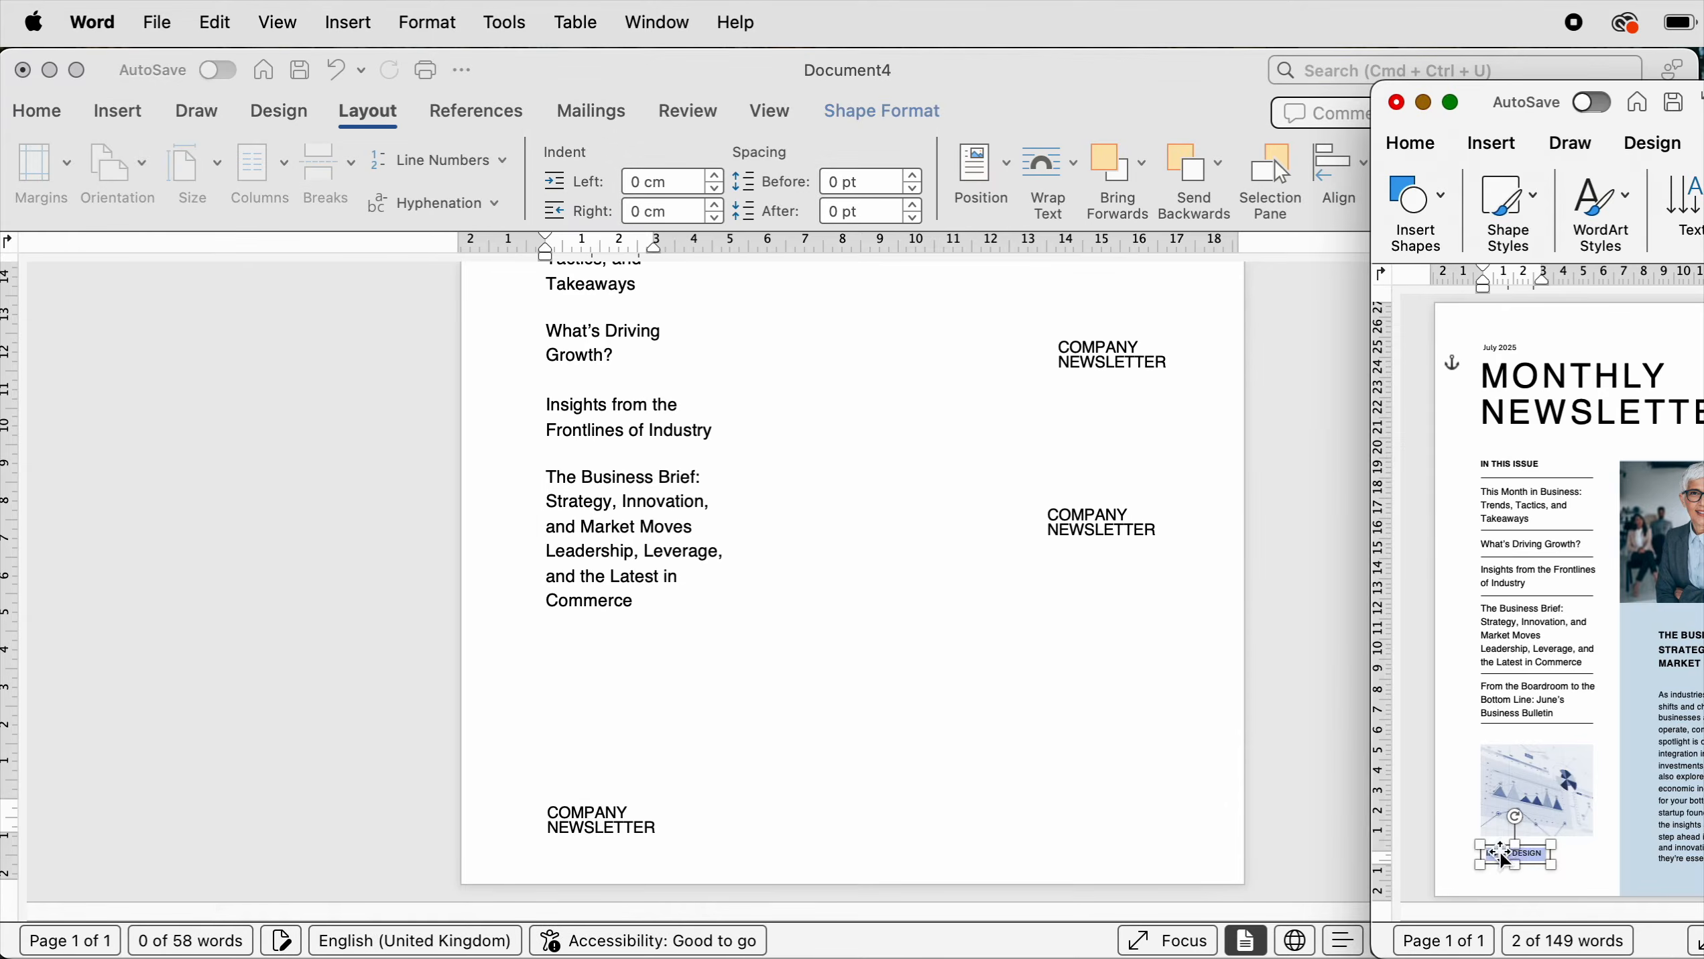
pyautogui.write('IMAGE DESIGN')
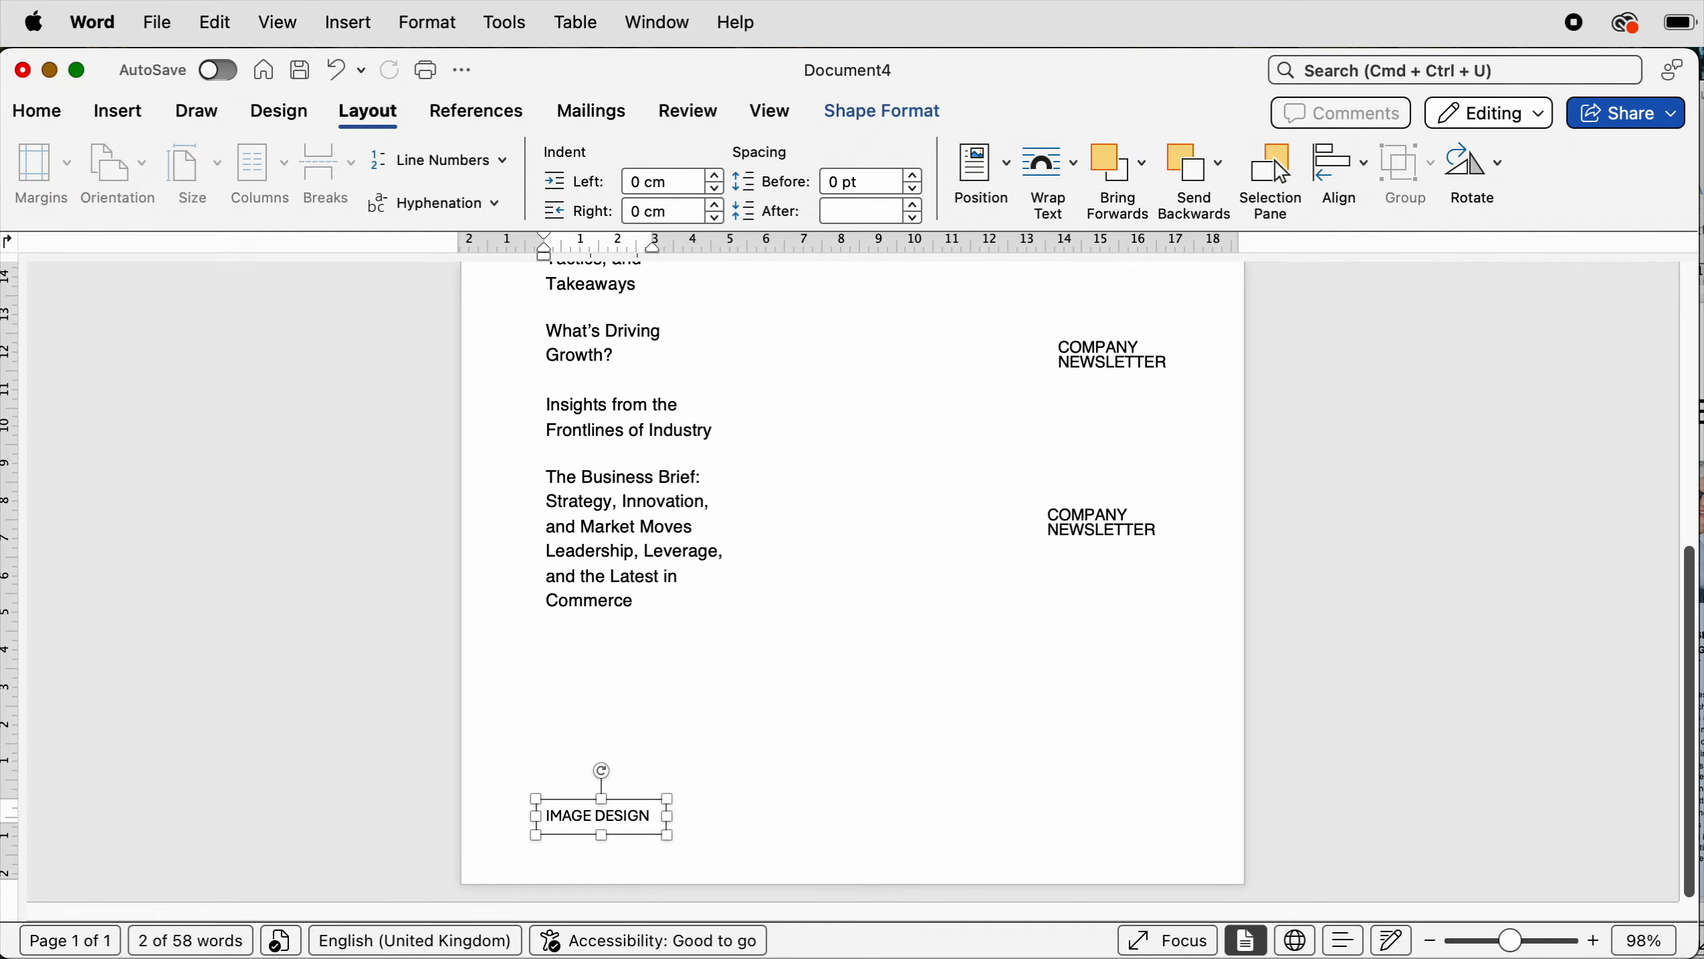
# - Paste the heading THE BUSINESS BRIEF: STRATEGY, INNOVATION, AND MARKET MOVES into the upper-right placeholder box
pyautogui.click(1100, 356)
pyautogui.write('THE BUSINESS BRIEF: STRATEGY, INNOVATION, AND MARKET MOVES')
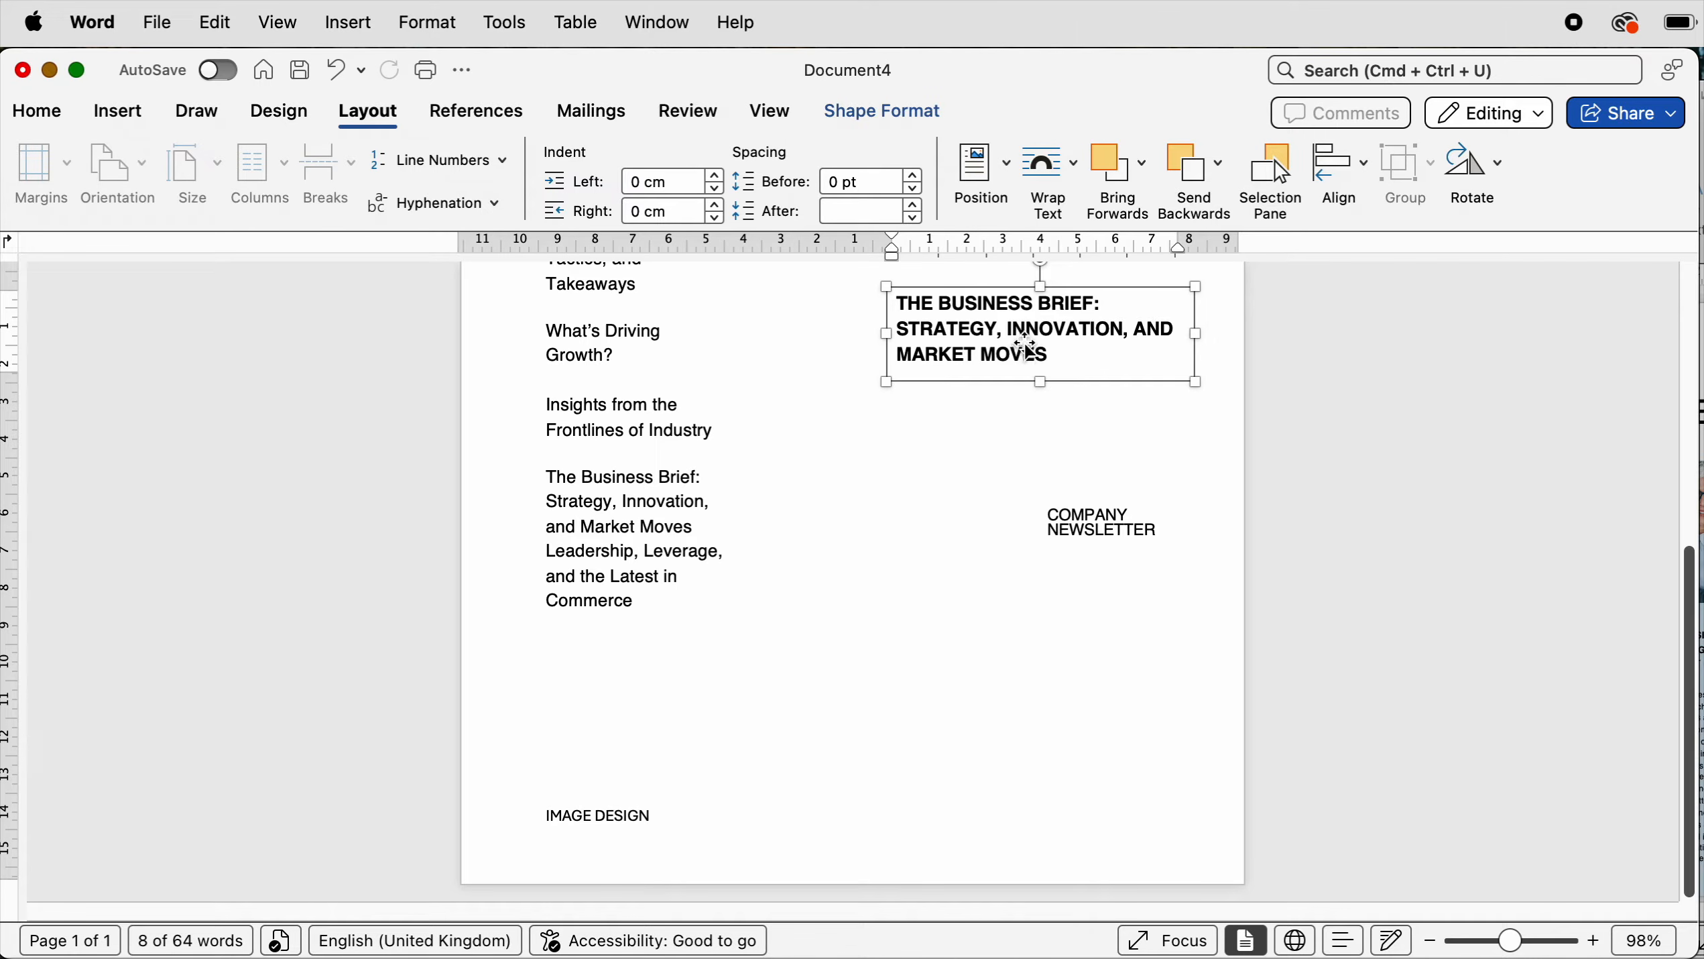
pyautogui.click(1041, 327)
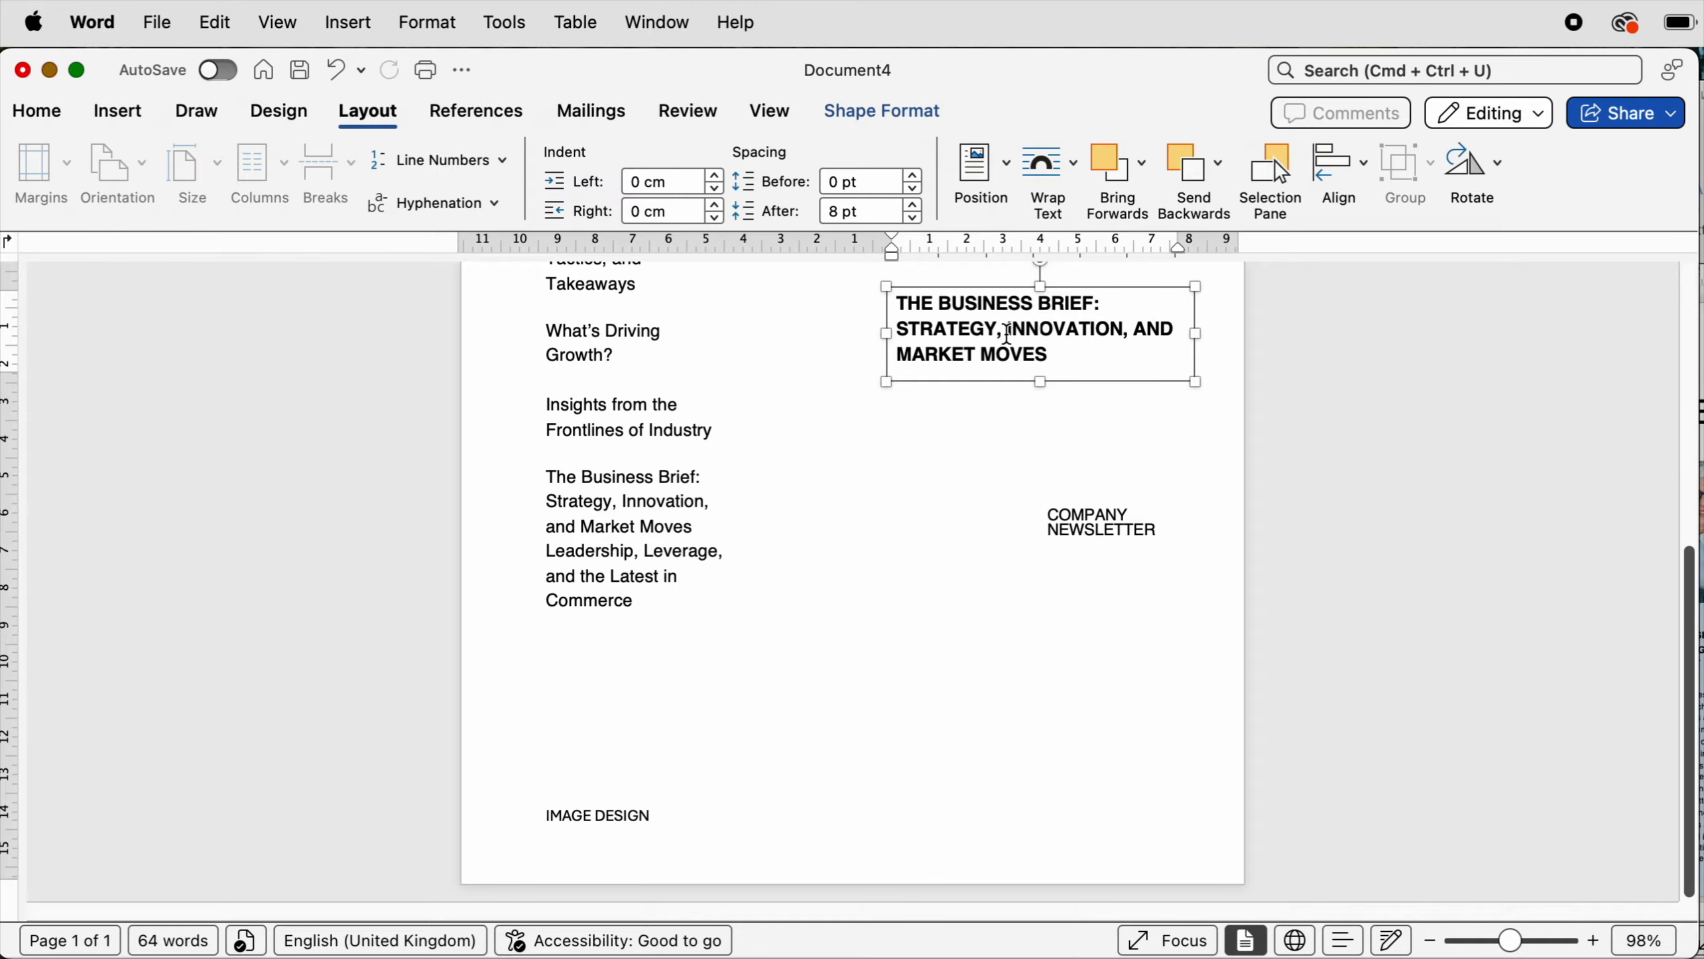
# - Paste the article paragraph into the lower-right placeholder, resize the box, and move it below the article heading
pyautogui.click(1100, 527)
pyautogui.write("As industries adapt to rapid technological shifts and changing consumer behaviour, businesses are rethinking how they operate, compete, and grow. This month’s spotlight is on strategic pivots—from AI integration in service delivery to bold investments in sustainable practices. We also explore market reactions to recent economic indicators and what they mean for your bottom line. Whether you're a startup founder or a corporate strategist, the insights ahead will help you stay one step ahead in a landscape where agility and innovation are no longer optional—they're essential.")
pyautogui.moveTo(1200, 590); pyautogui.dragTo(1182, 590)
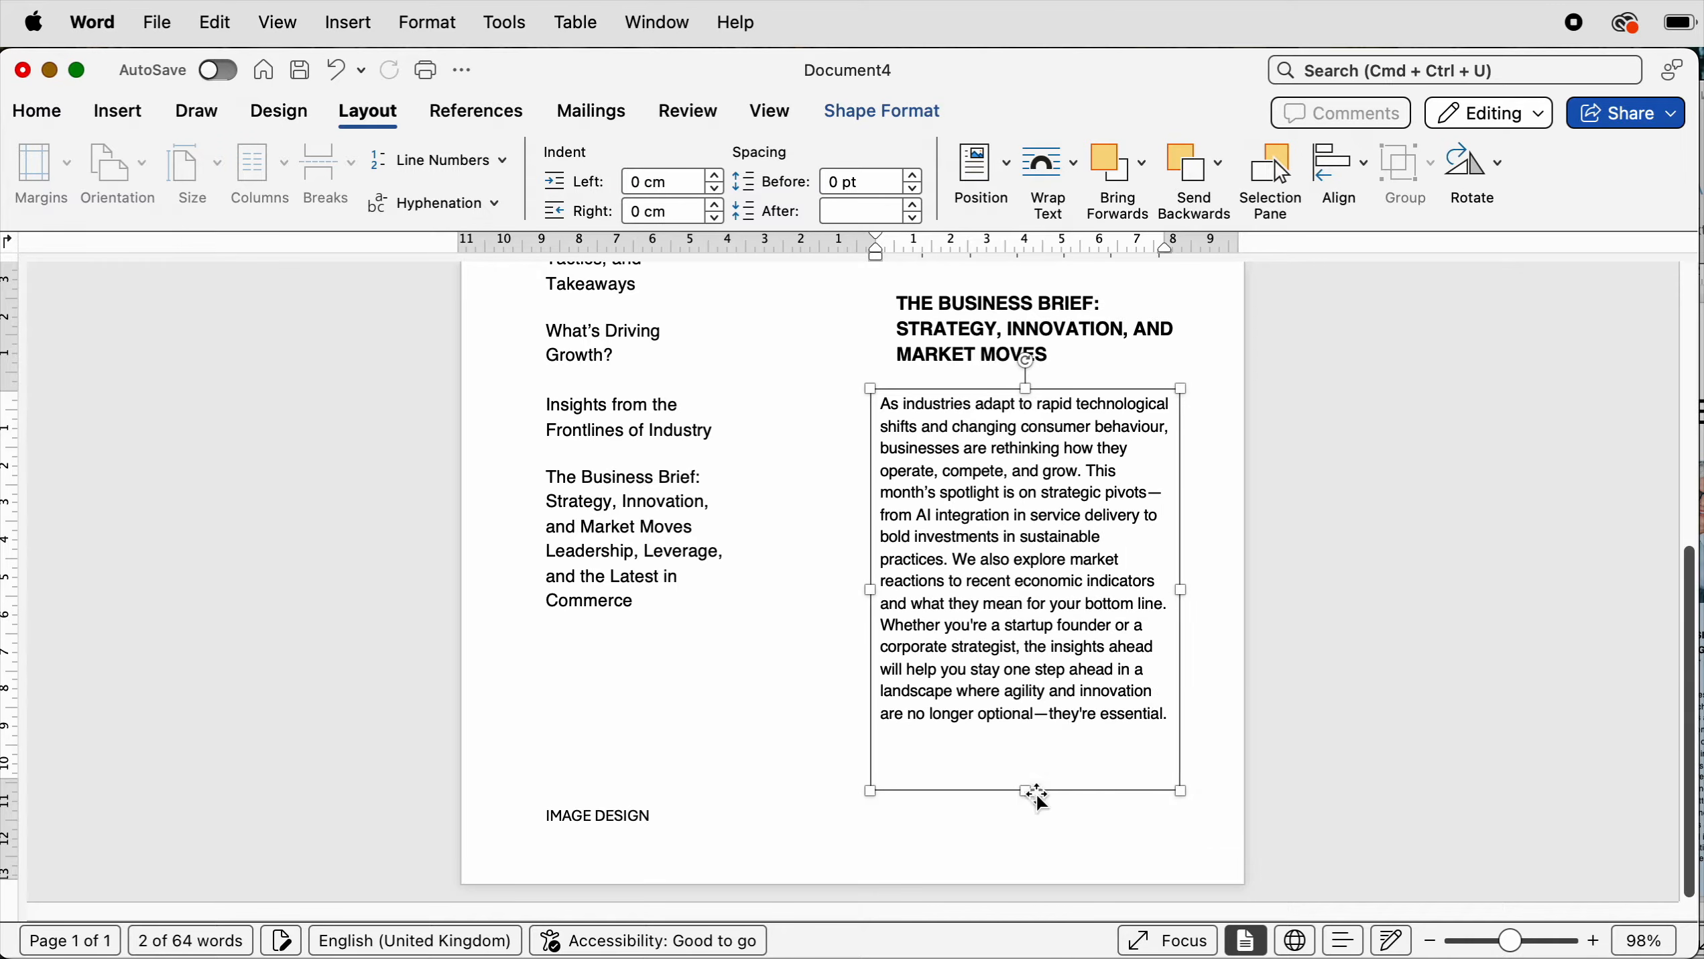
pyautogui.moveTo(1039, 799); pyautogui.dragTo(1039, 765)
pyautogui.moveTo(1064, 667); pyautogui.dragTo(1075, 721)
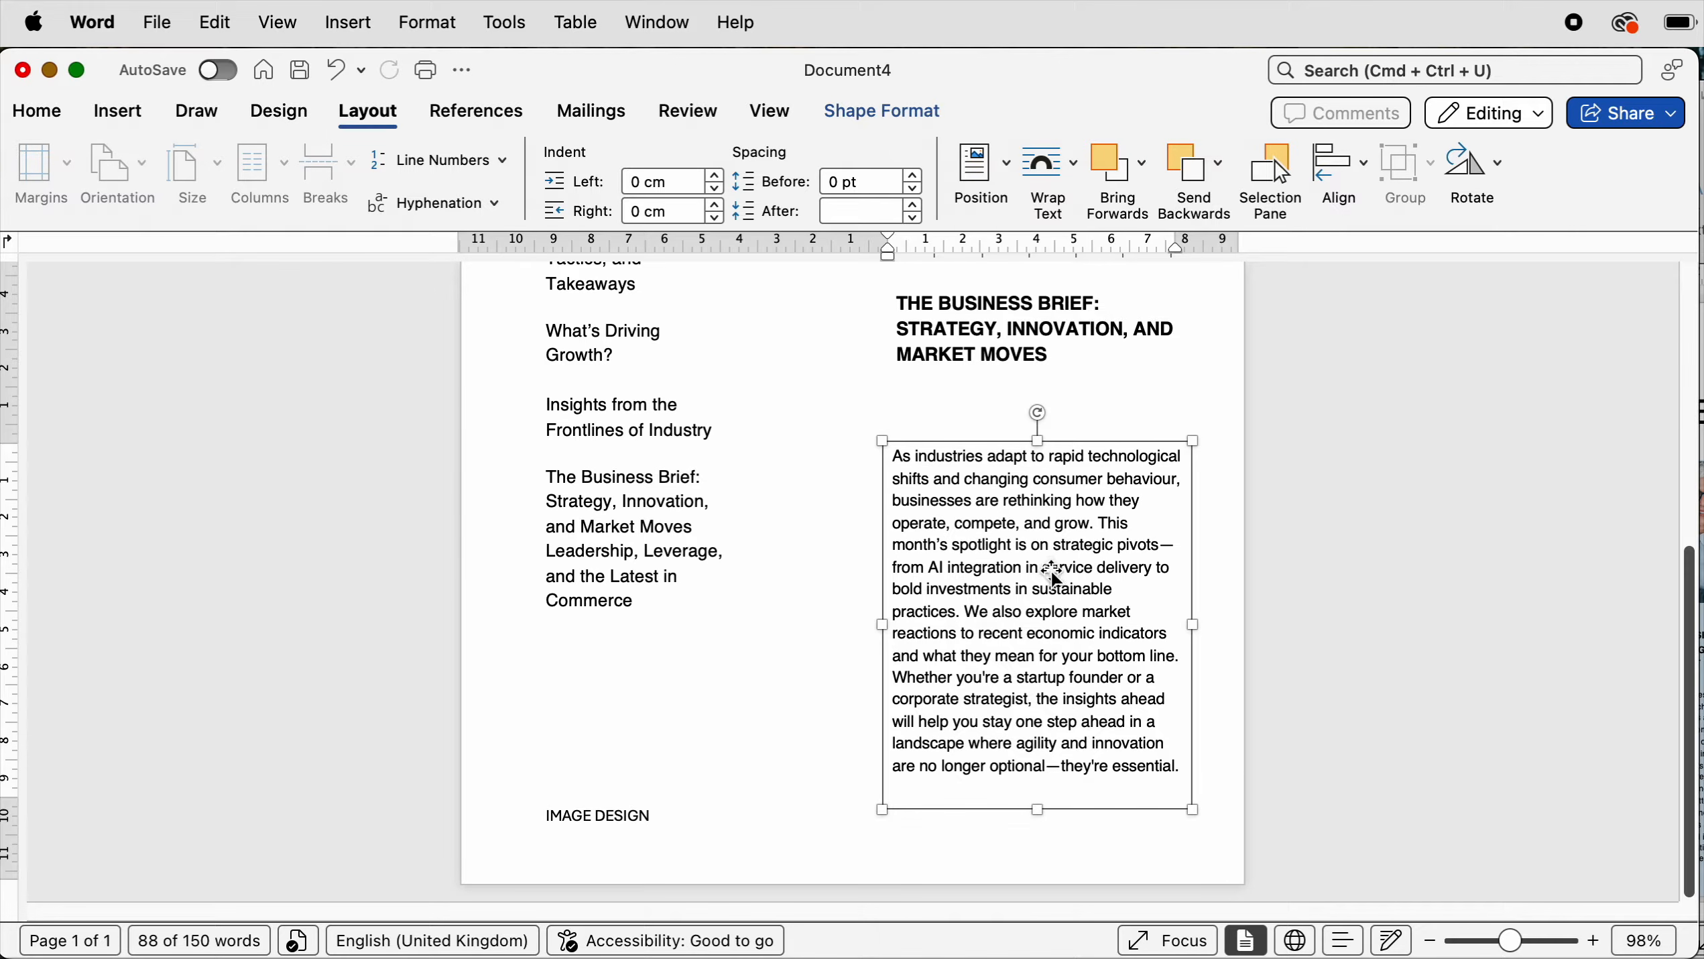
# - Insert a stock image found by searching business, choosing the photo of a woman in a meeting
pyautogui.moveTo(1525, 942); pyautogui.dragTo(1486, 940)
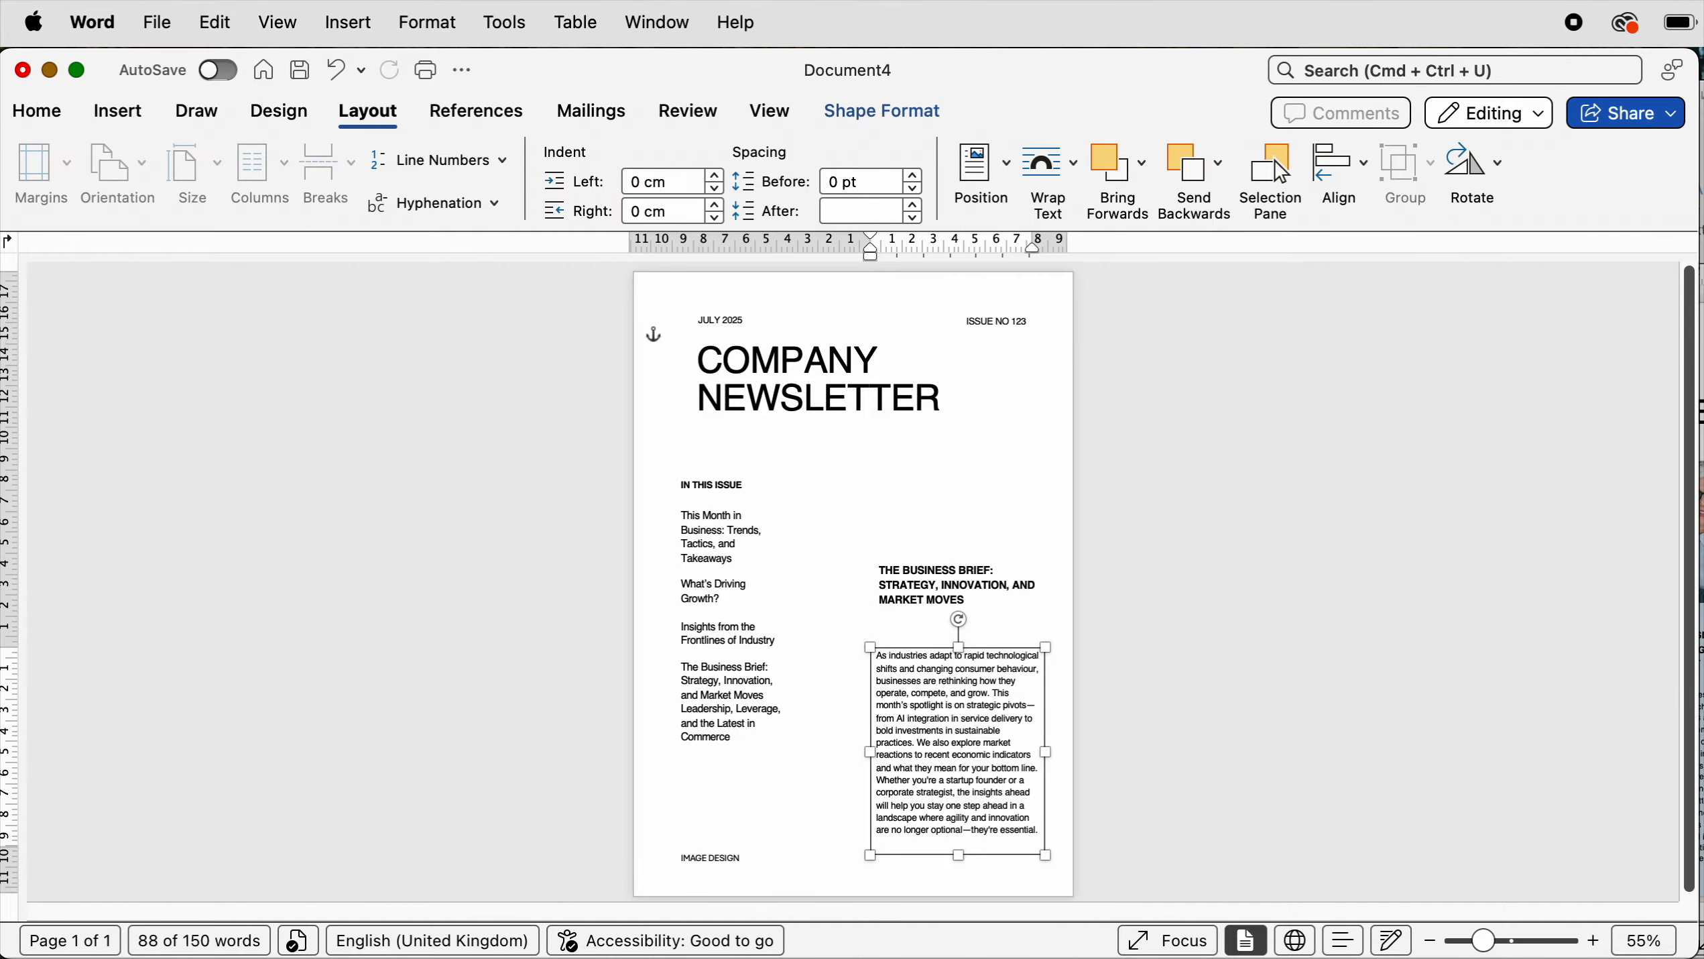
pyautogui.click(118, 111)
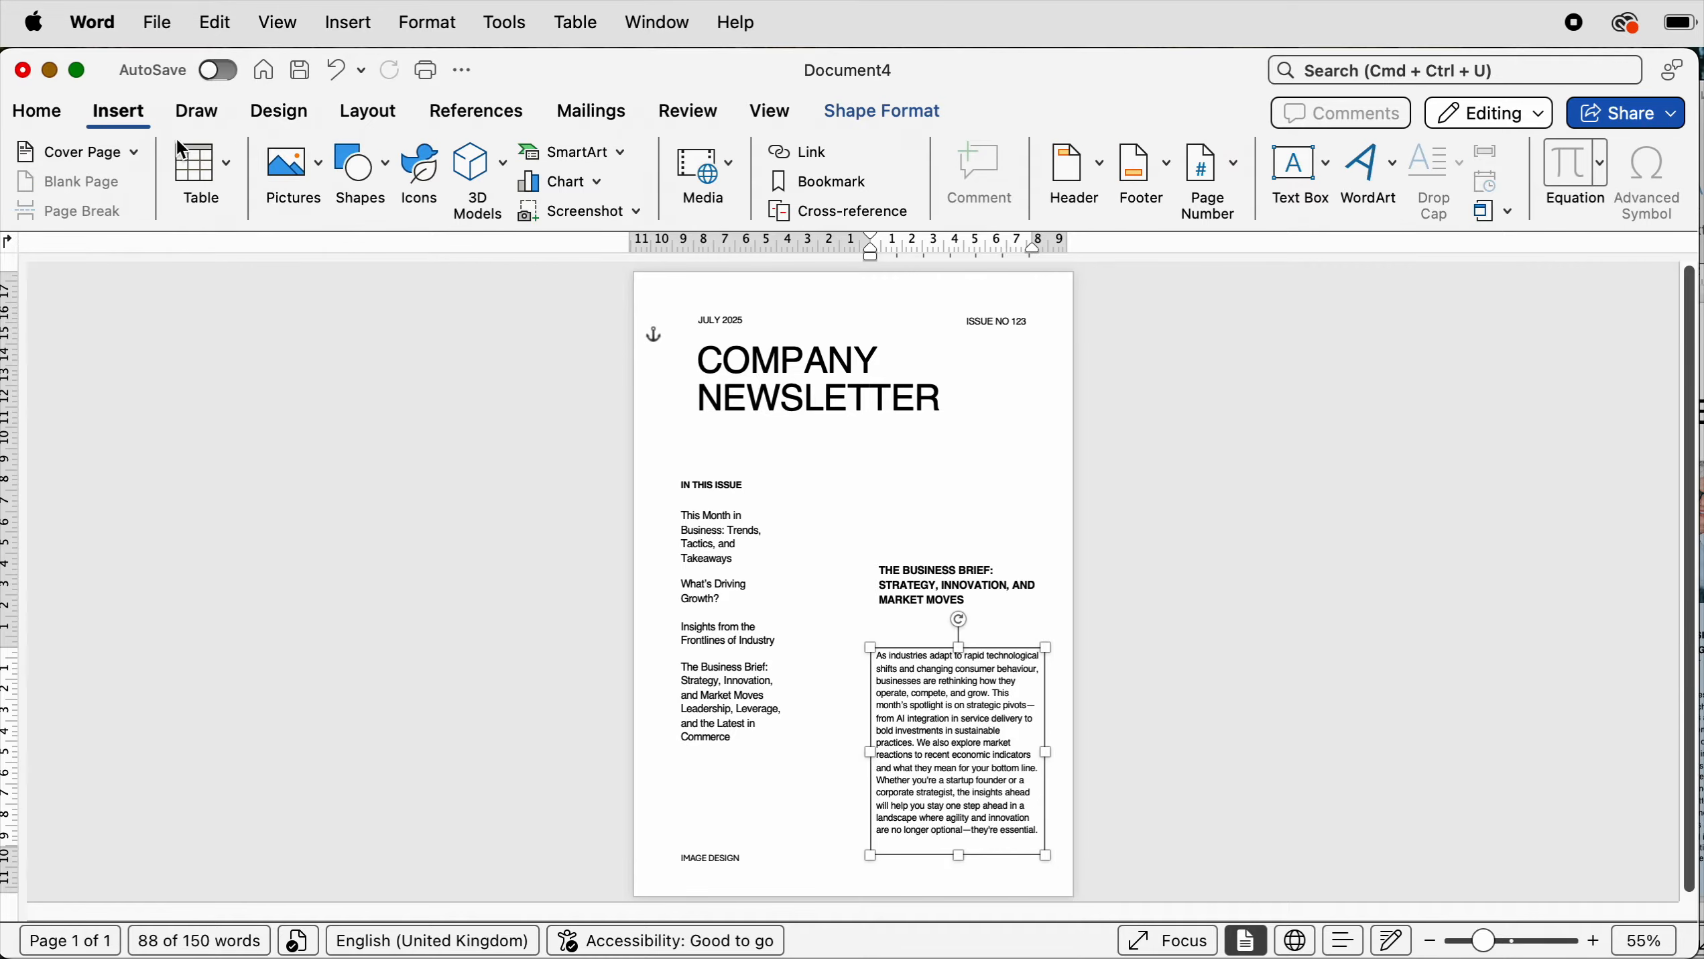
pyautogui.click(311, 170)
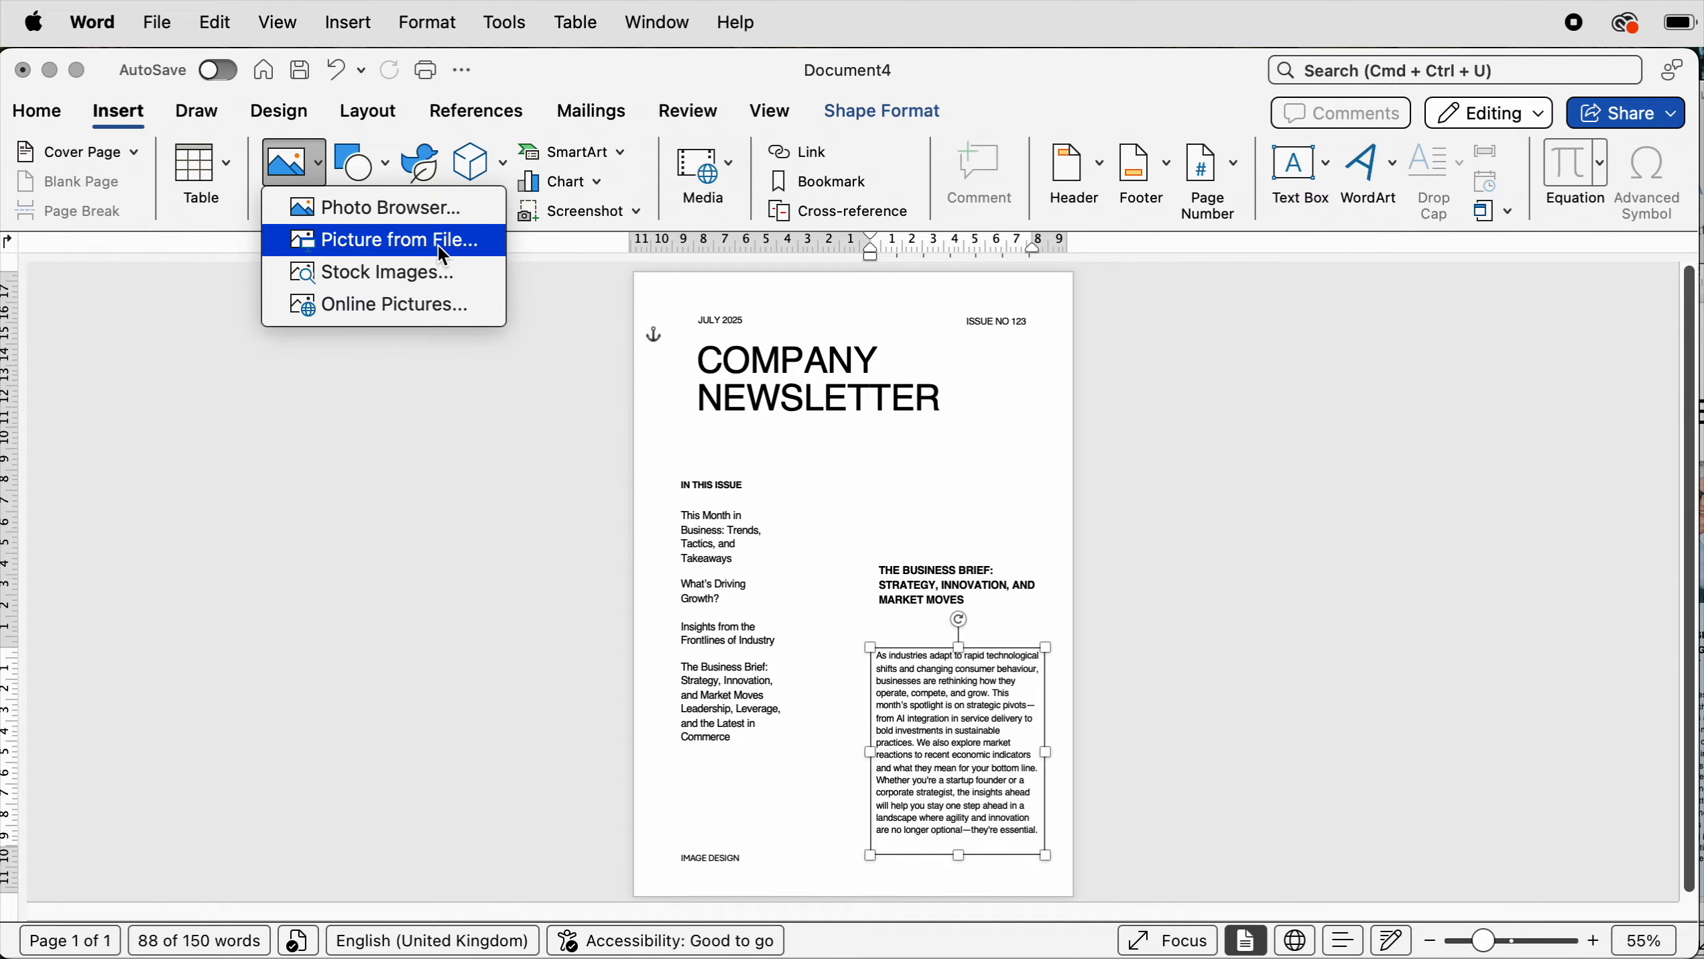
pyautogui.click(356, 281)
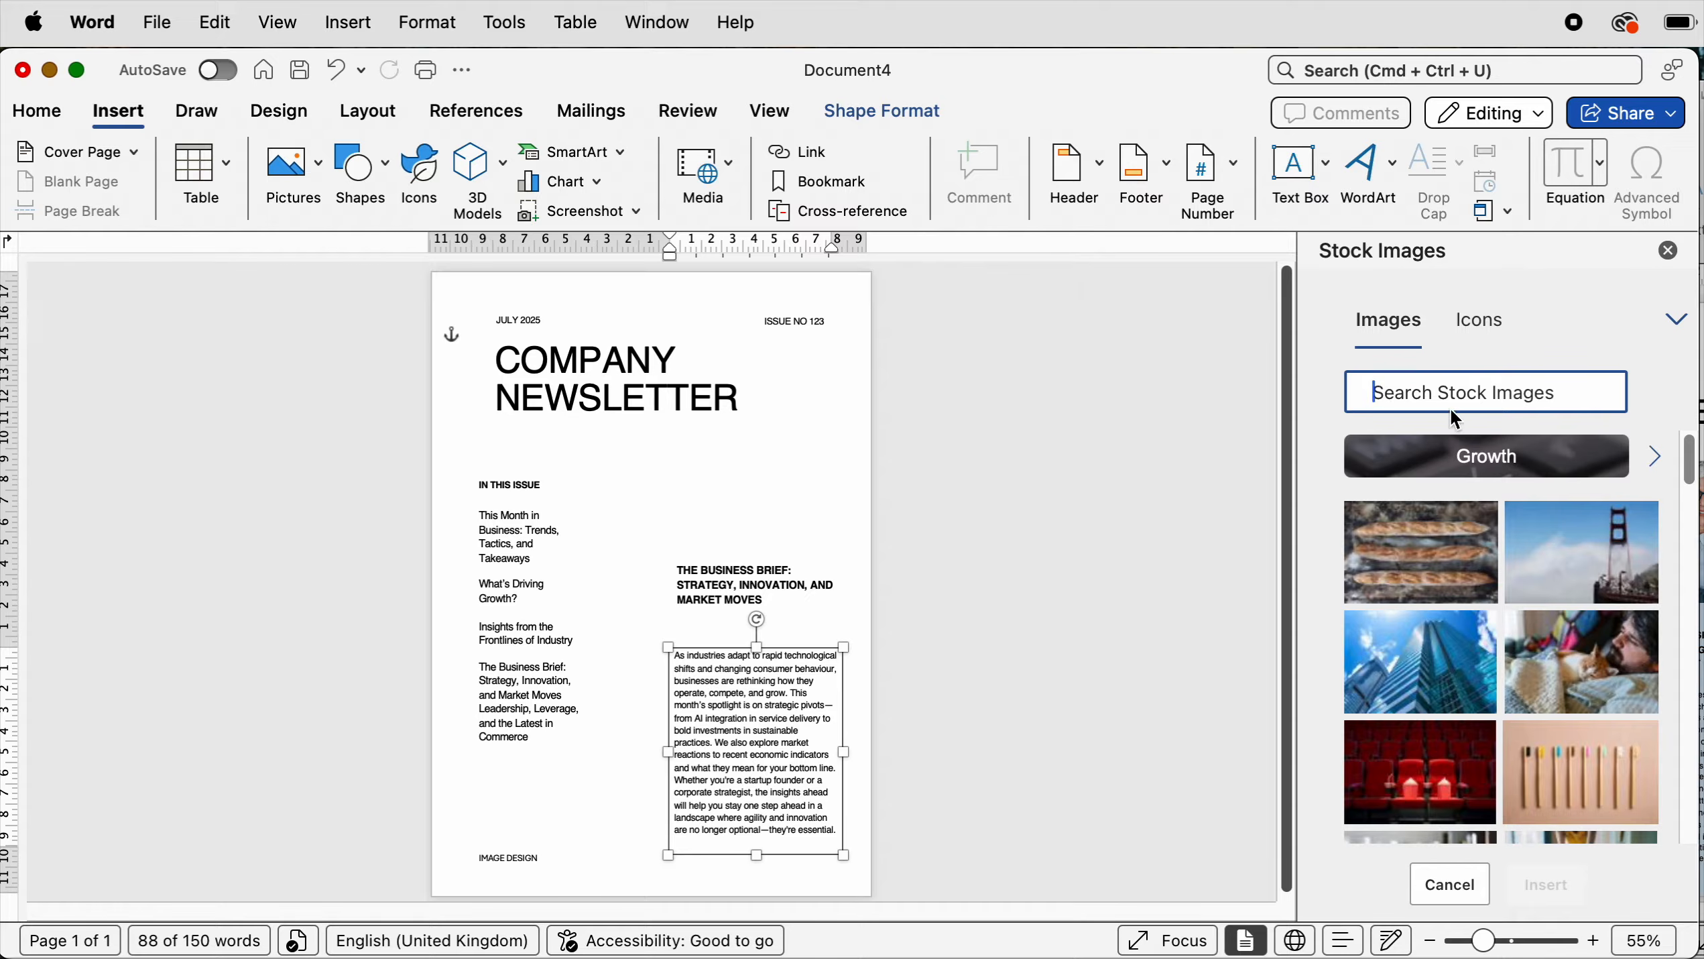
pyautogui.write('business')
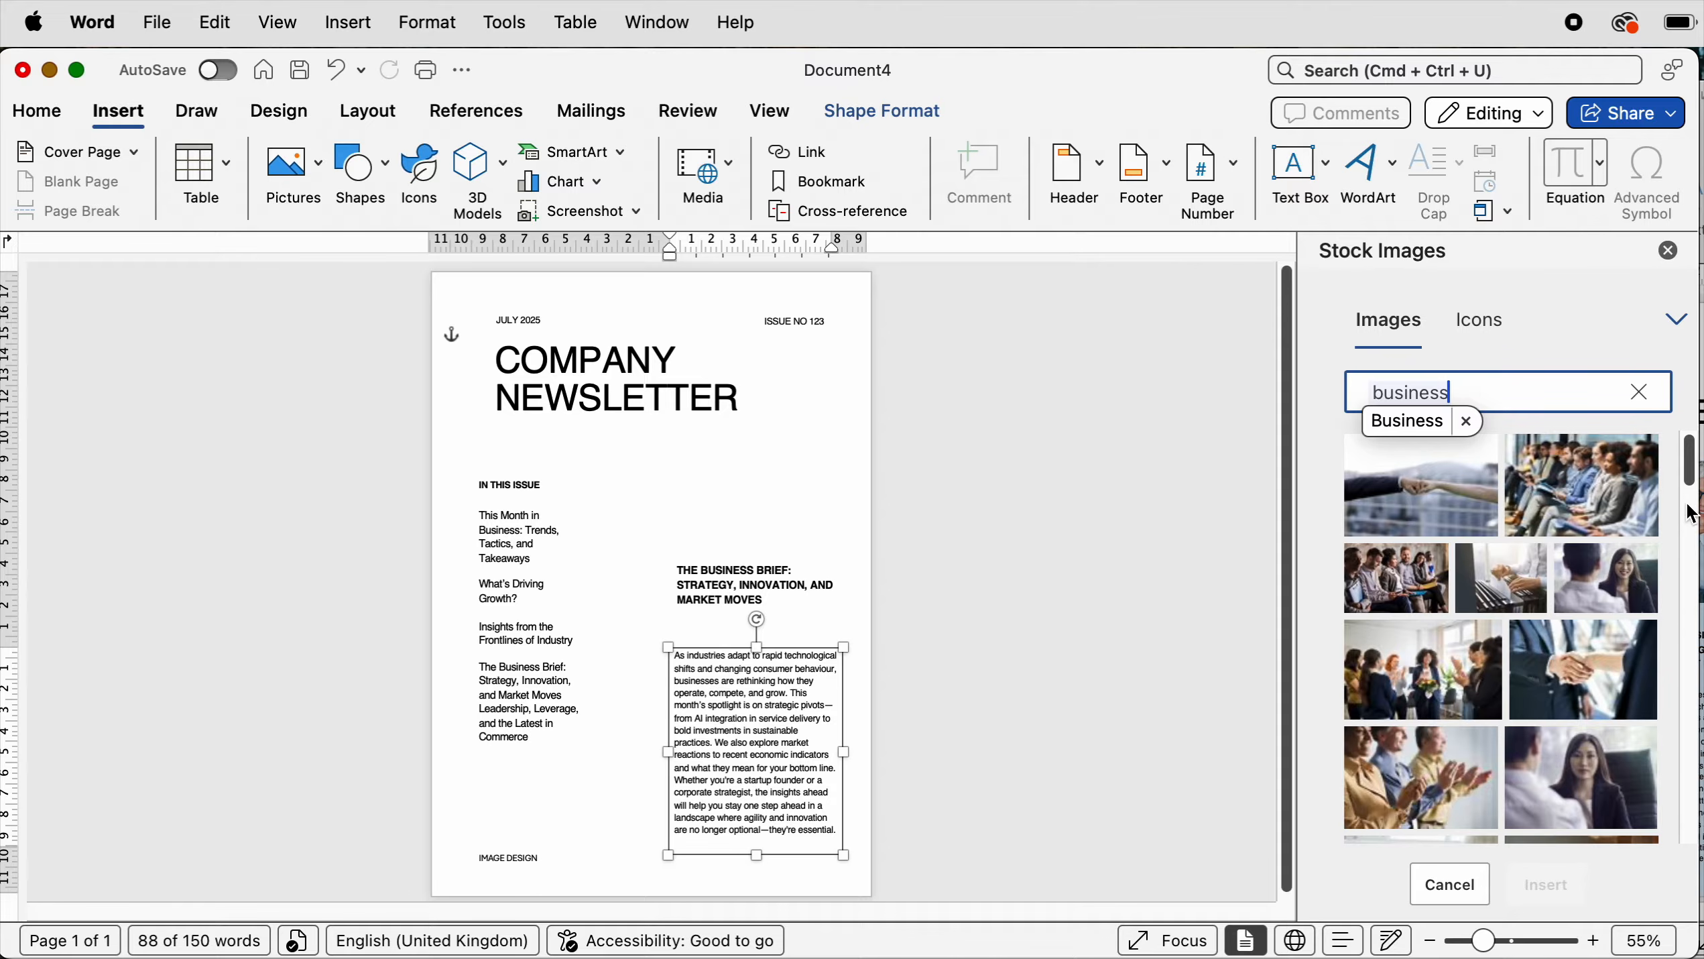
pyautogui.click(1424, 671)
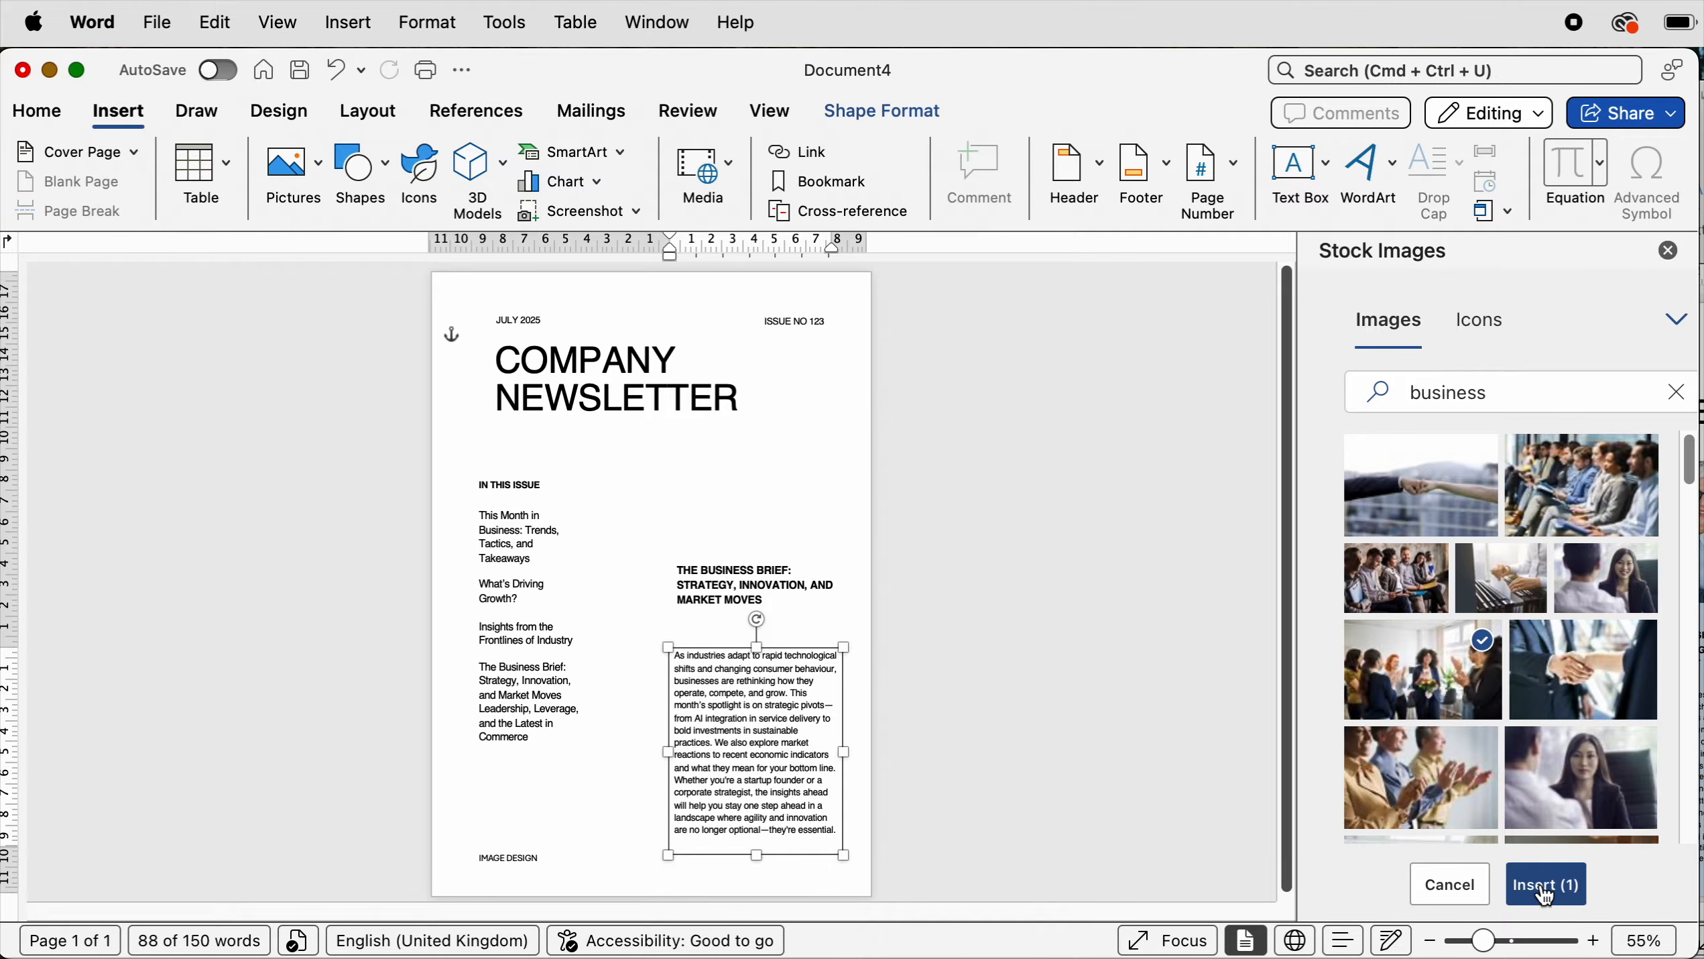
pyautogui.click(1548, 883)
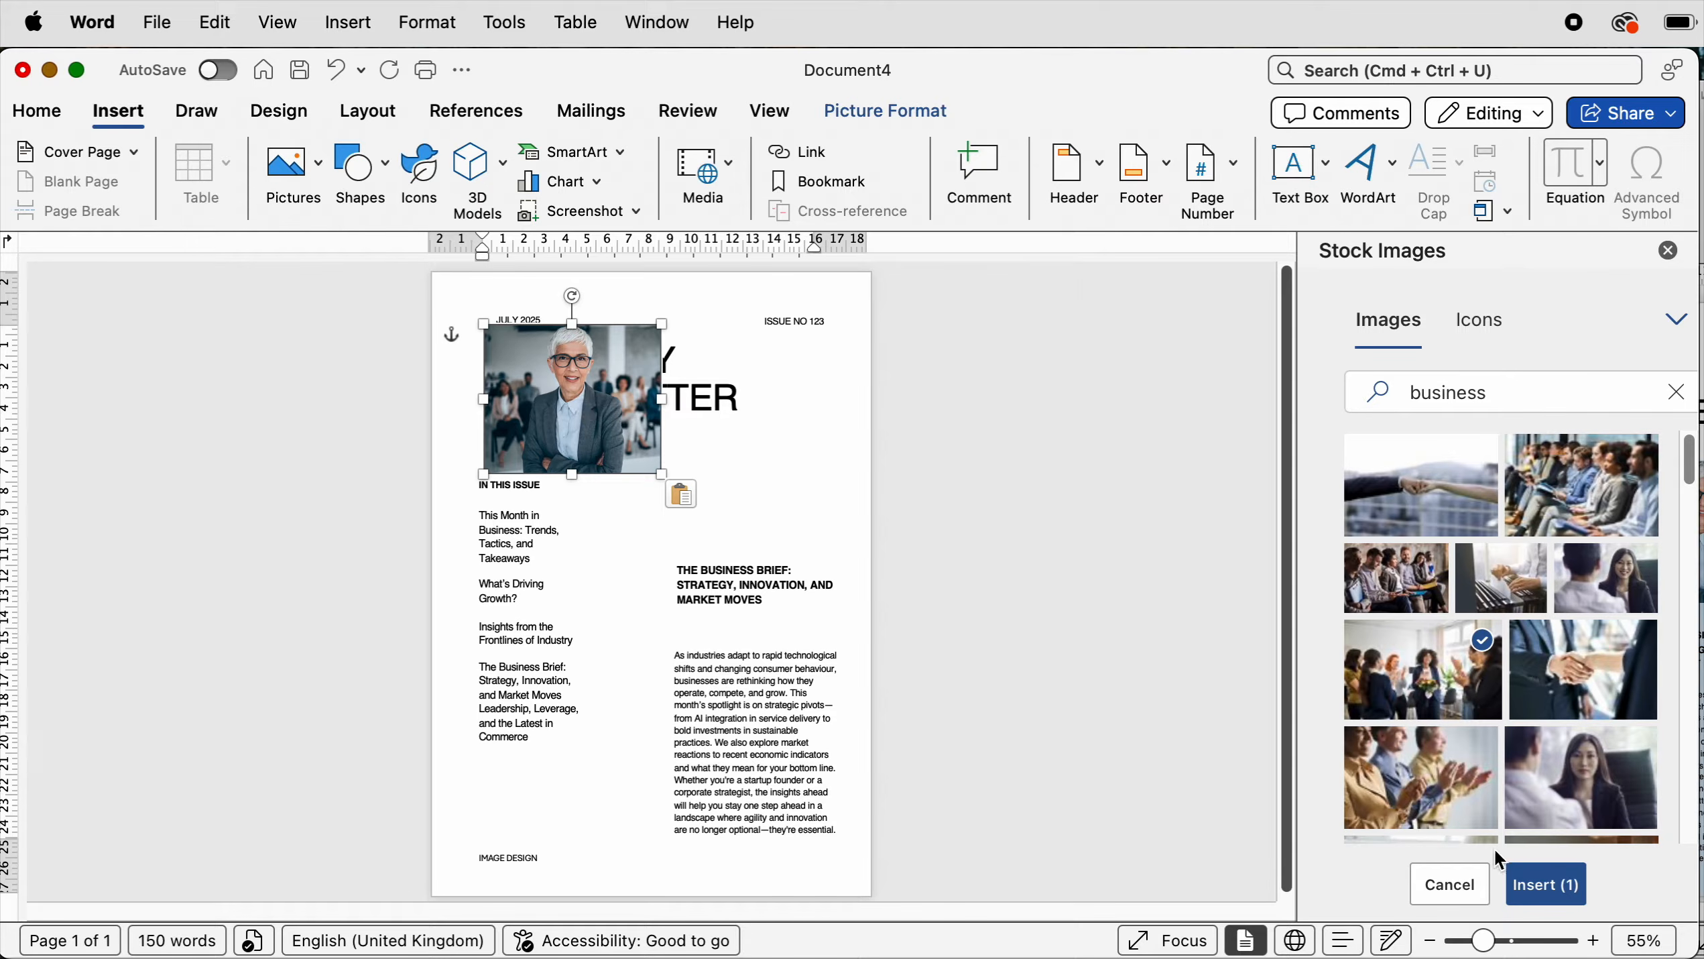
# - Crop the picture wider to about 10.09 cm and move it into the right column above the article heading
pyautogui.moveTo(1491, 946); pyautogui.dragTo(1518, 942)
pyautogui.click(558, 510)
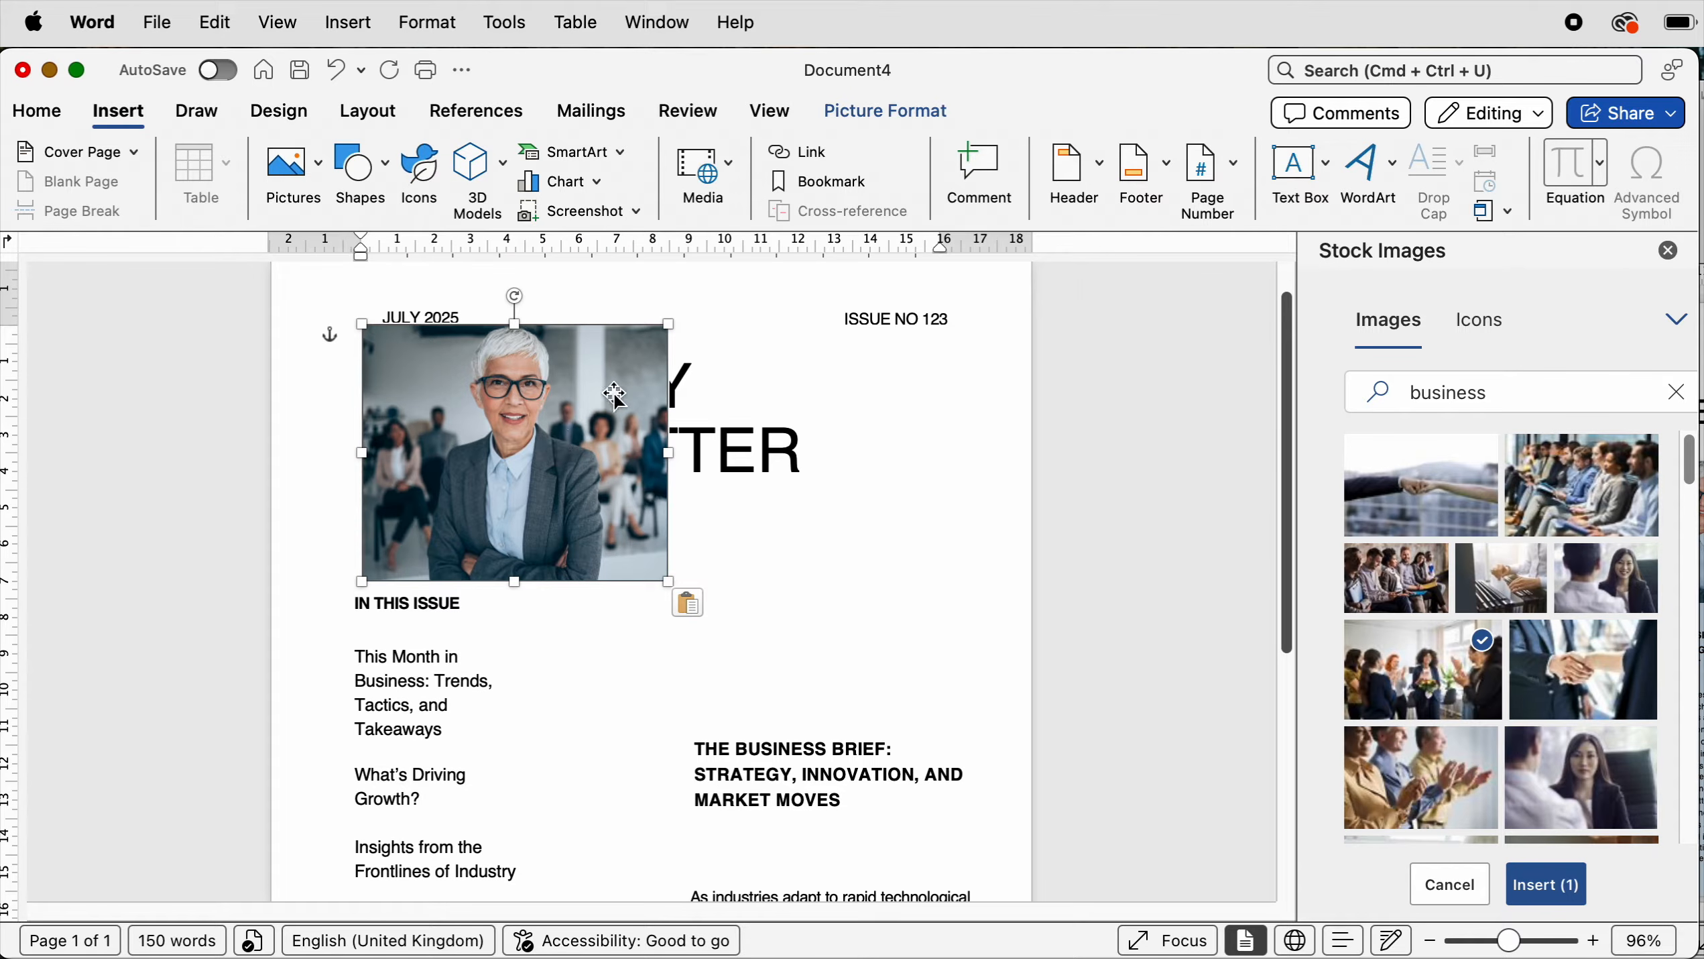
pyautogui.click(933, 114)
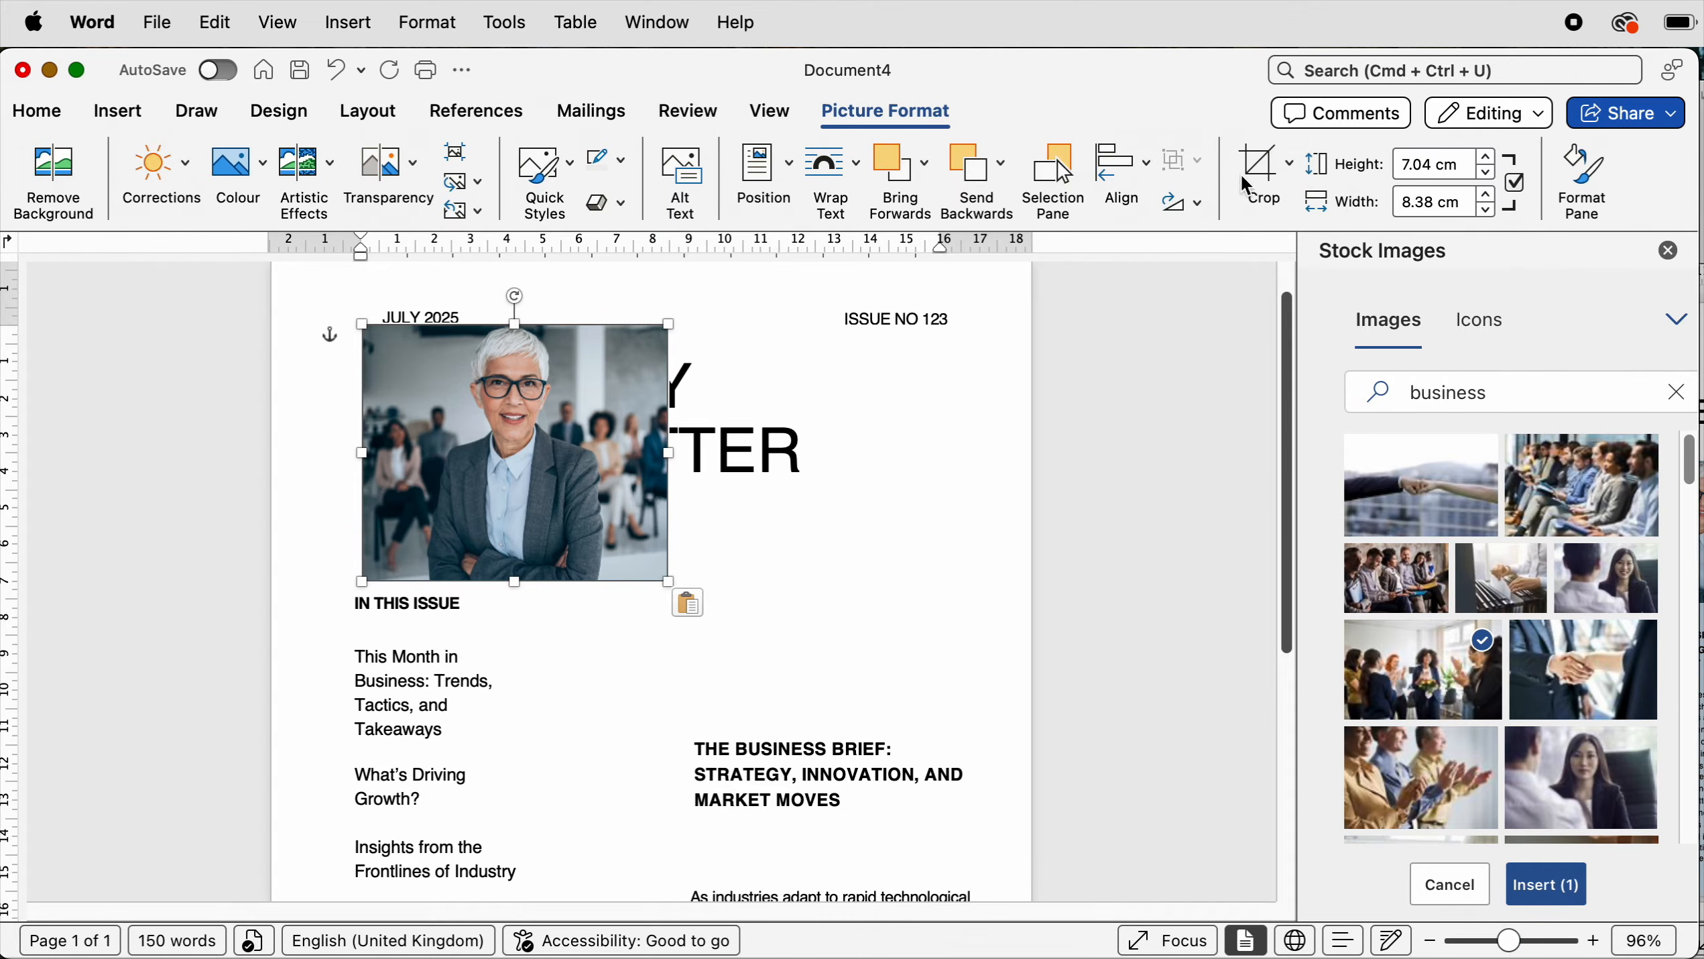
pyautogui.click(1287, 162)
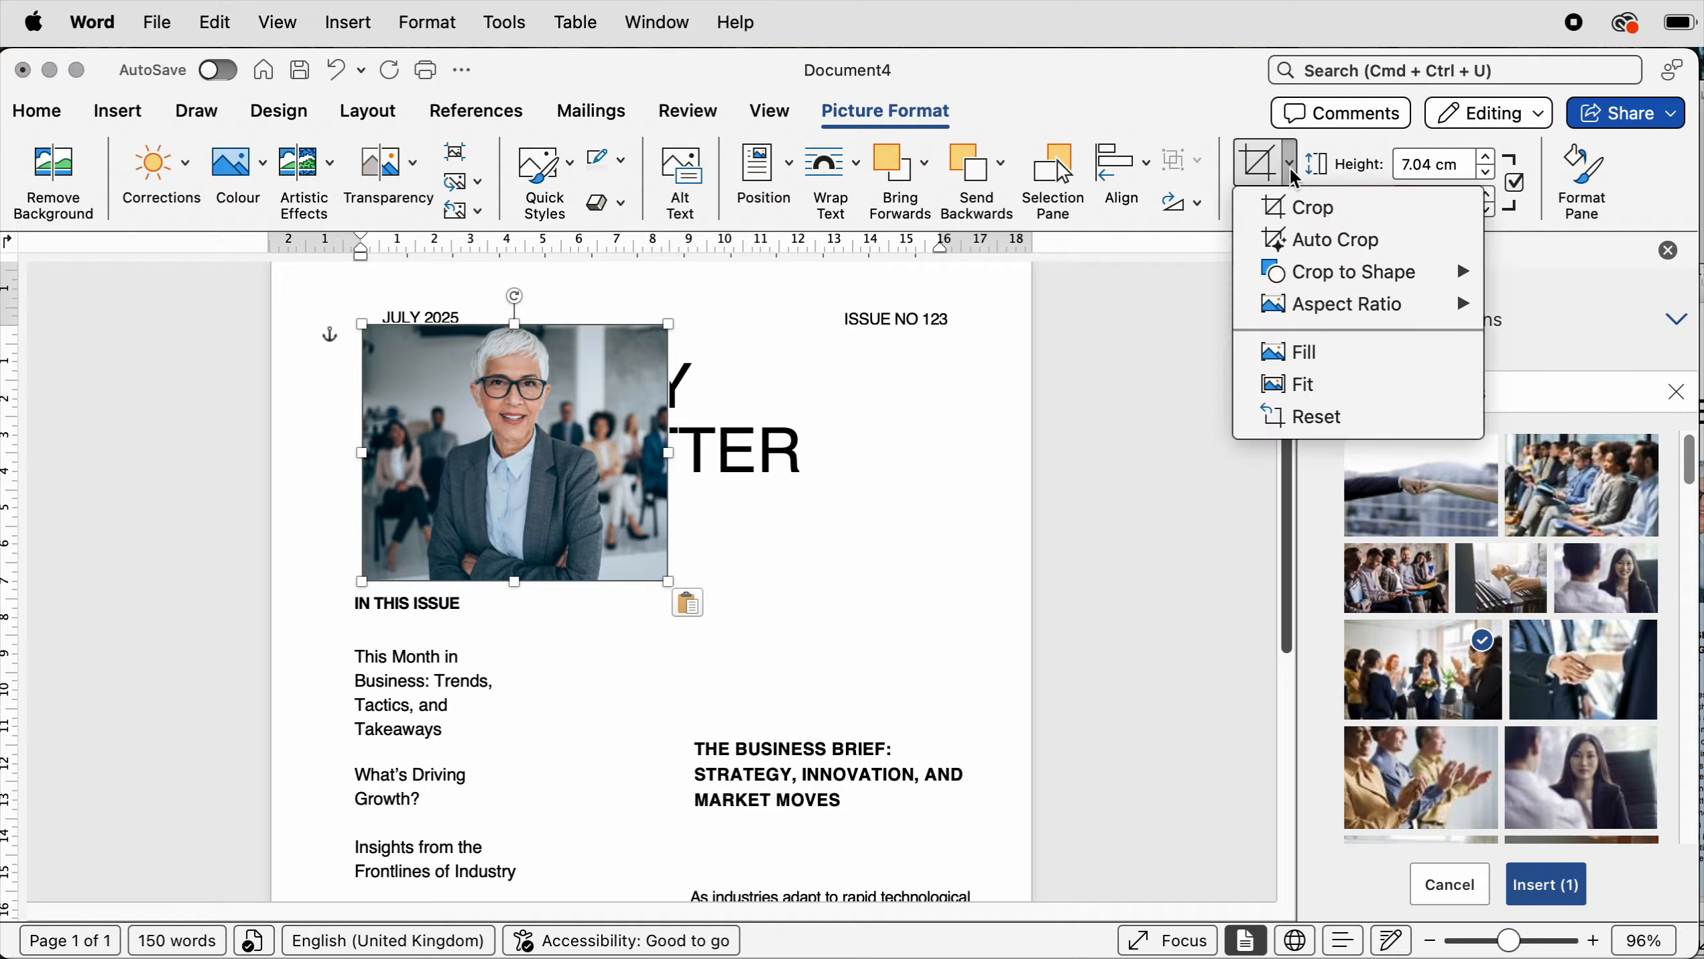
pyautogui.click(1301, 209)
pyautogui.moveTo(669, 456); pyautogui.dragTo(730, 457)
pyautogui.click(362, 456)
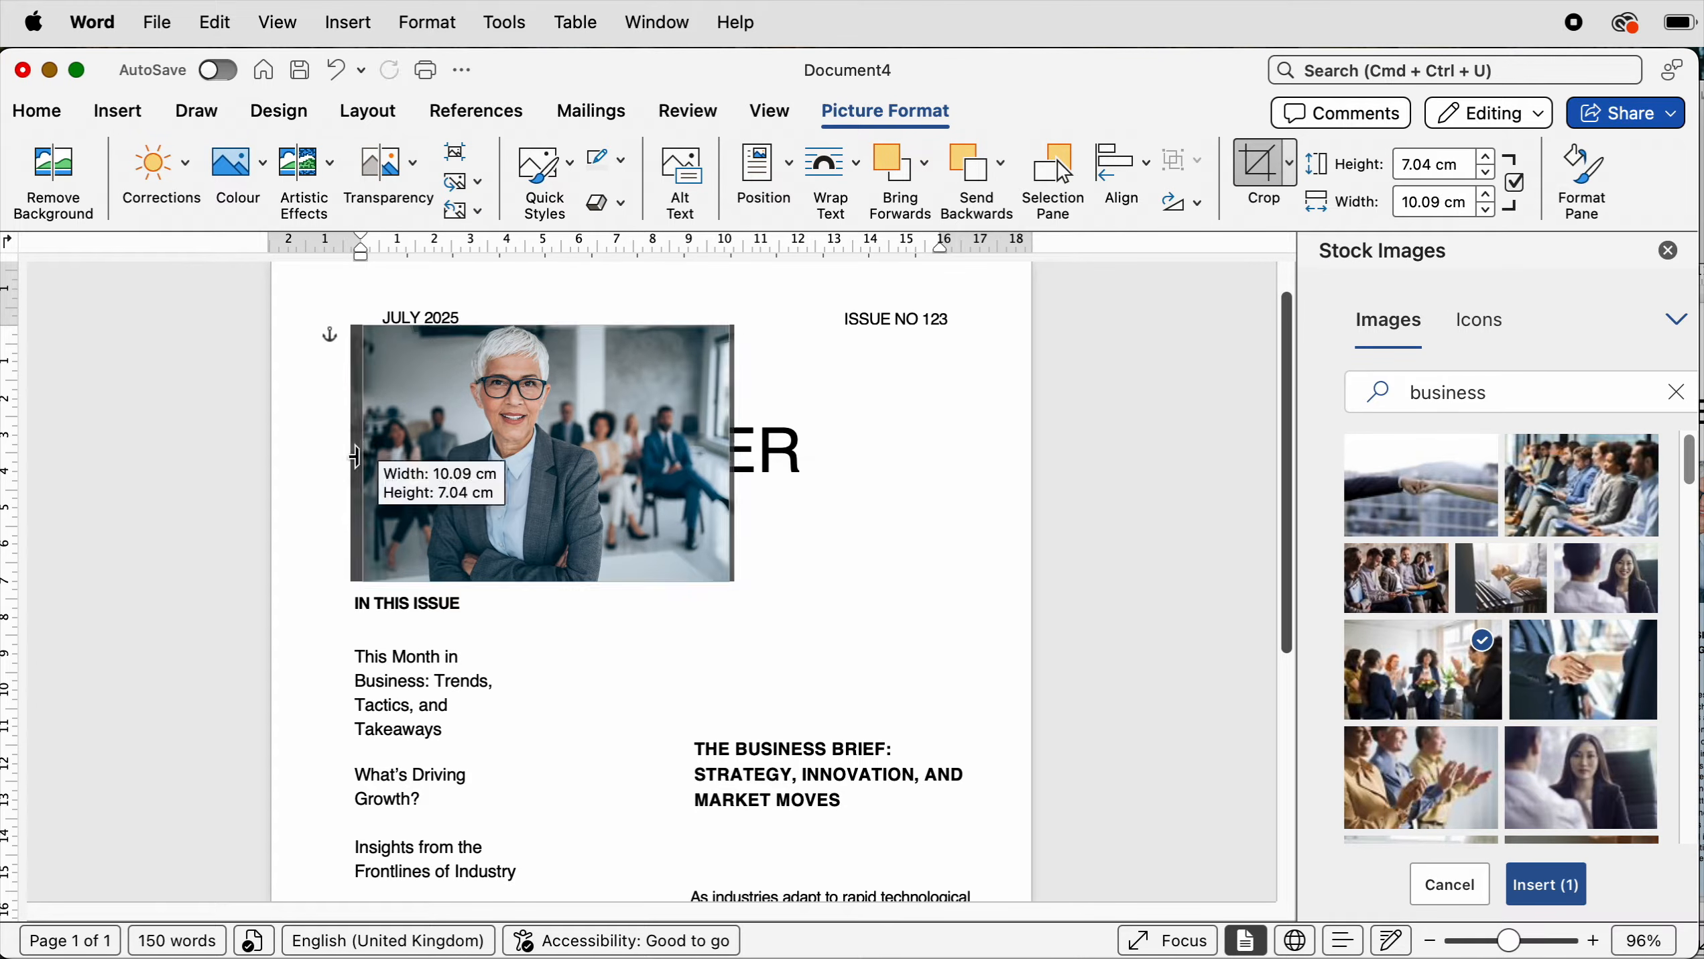
pyautogui.press('Escape')
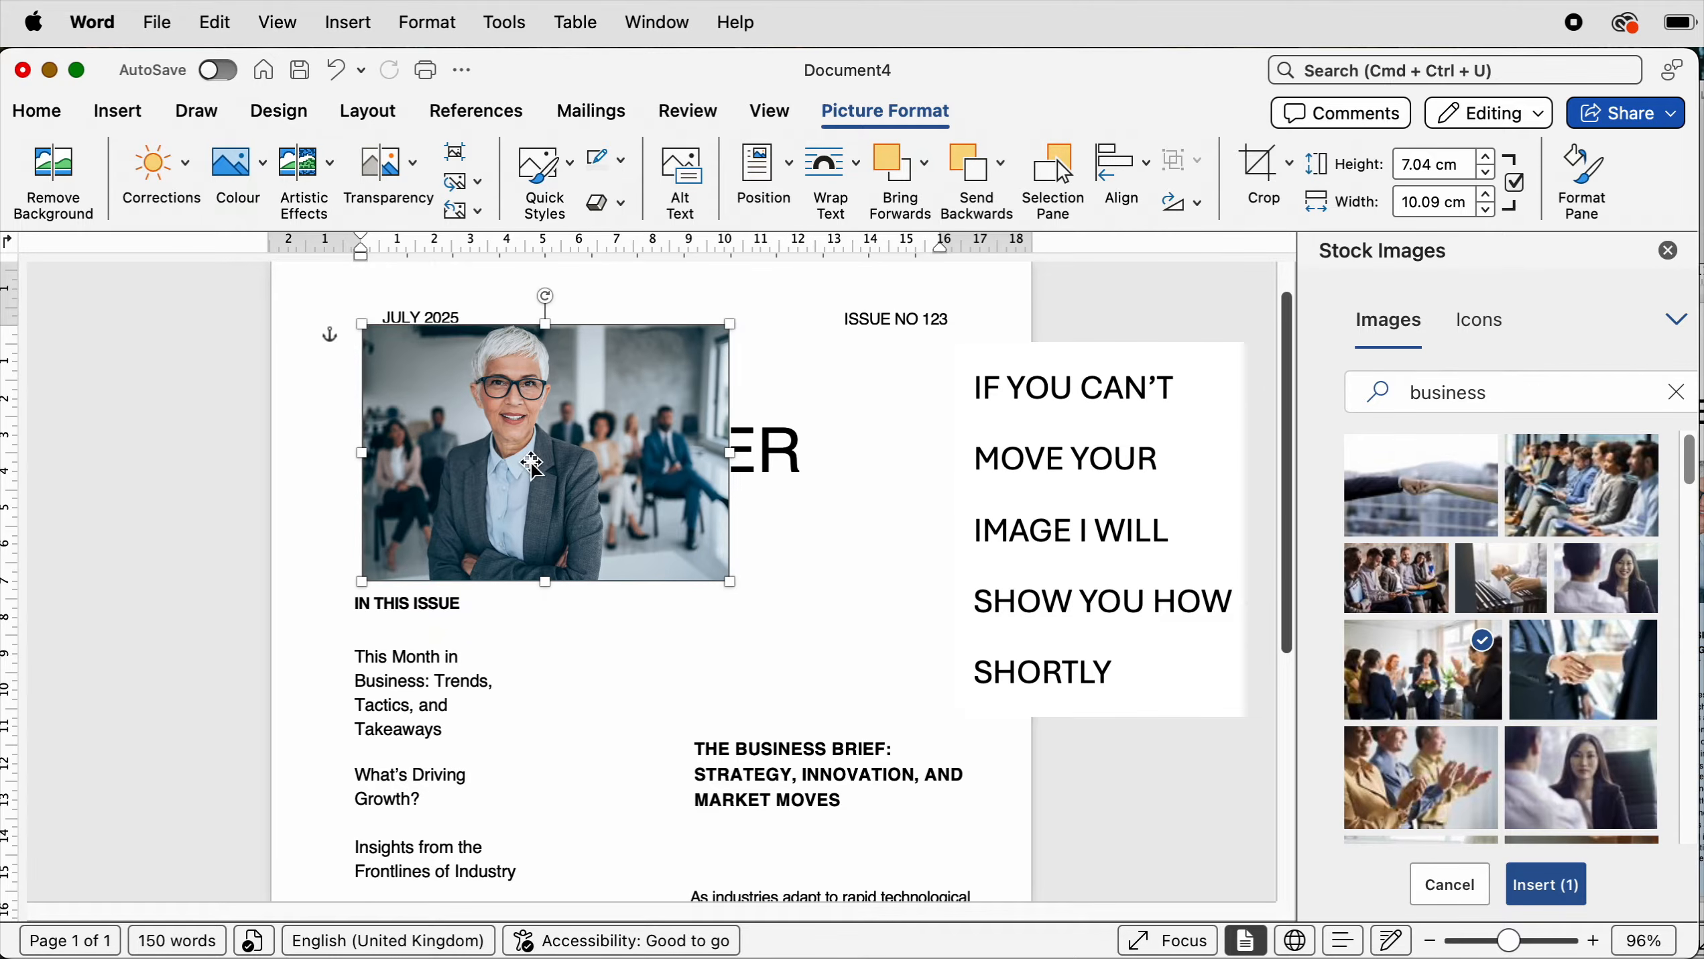
pyautogui.moveTo(562, 464); pyautogui.dragTo(845, 616)
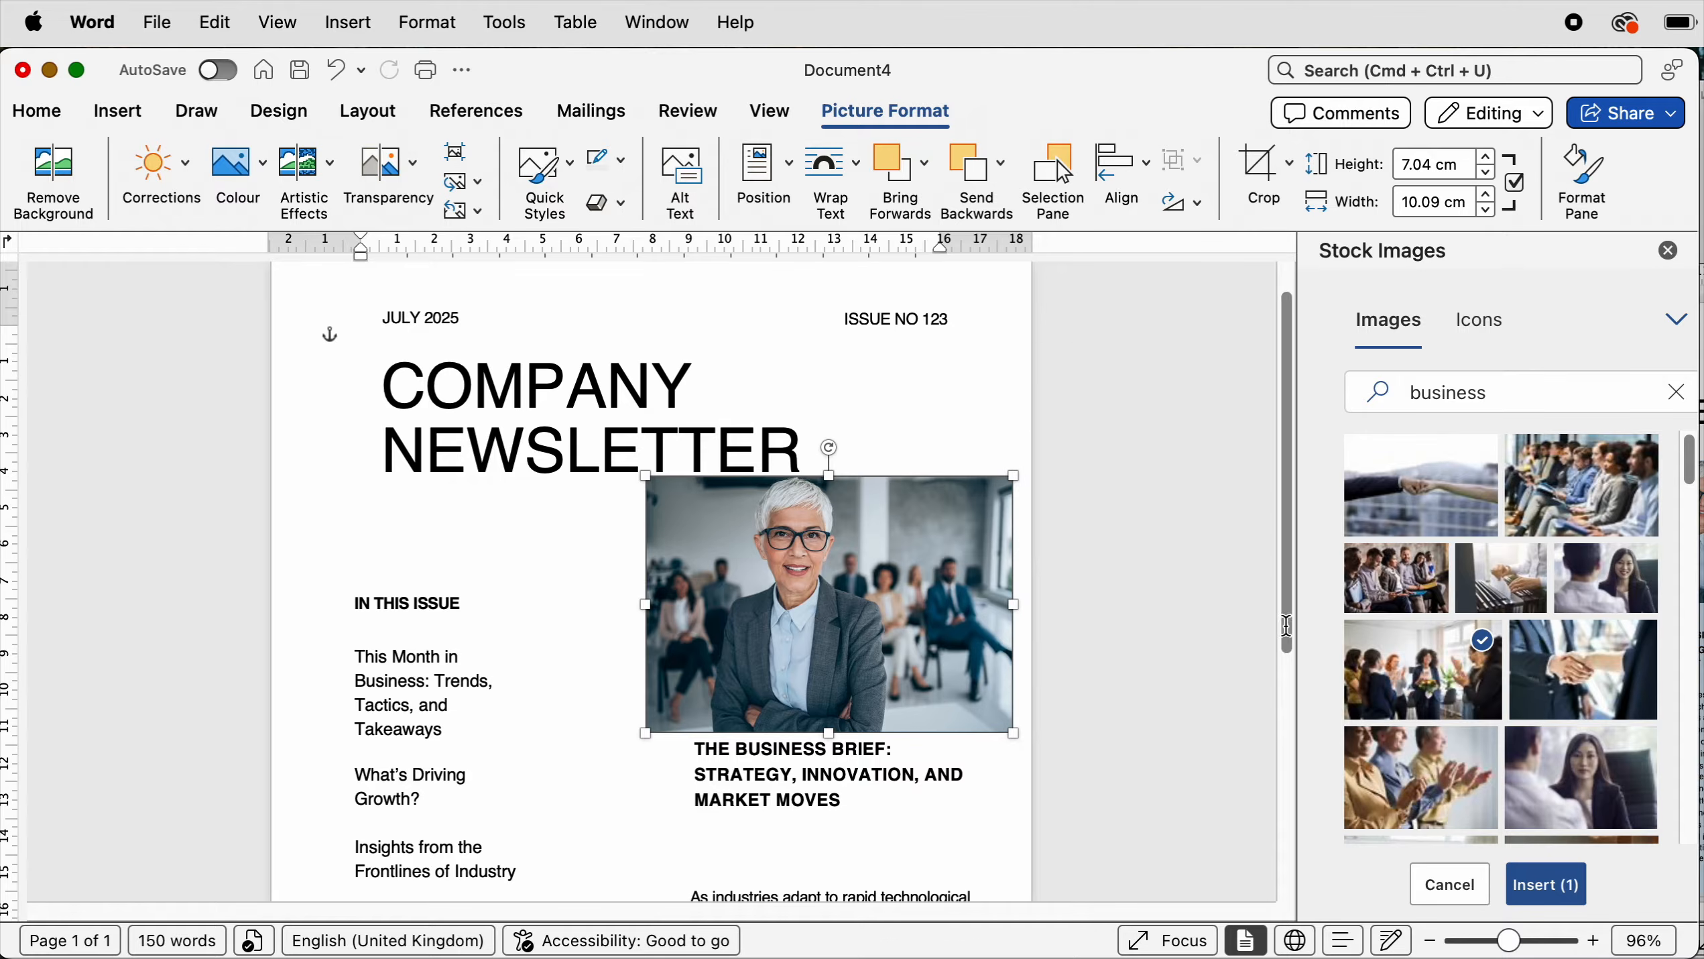
# - Move the article heading and the article paragraph box lower in the right column
pyautogui.scroll(-10, 1278, 870)
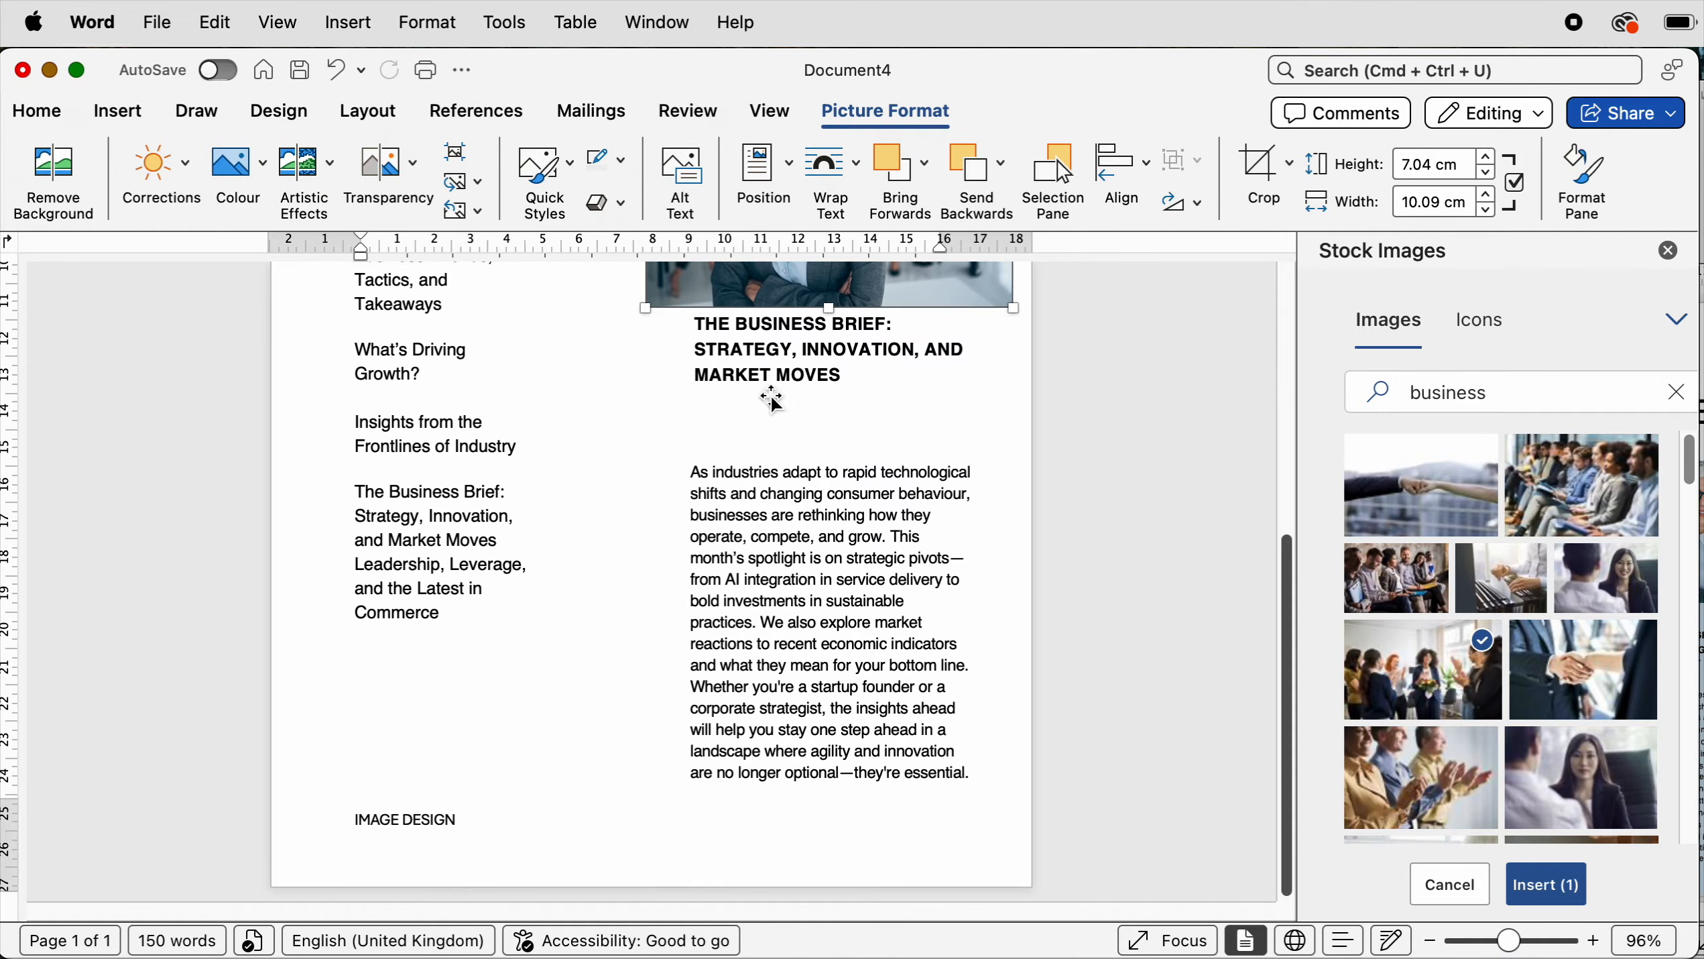
pyautogui.moveTo(776, 367); pyautogui.dragTo(775, 425)
pyautogui.click(774, 650)
pyautogui.moveTo(773, 650); pyautogui.dragTo(774, 666)
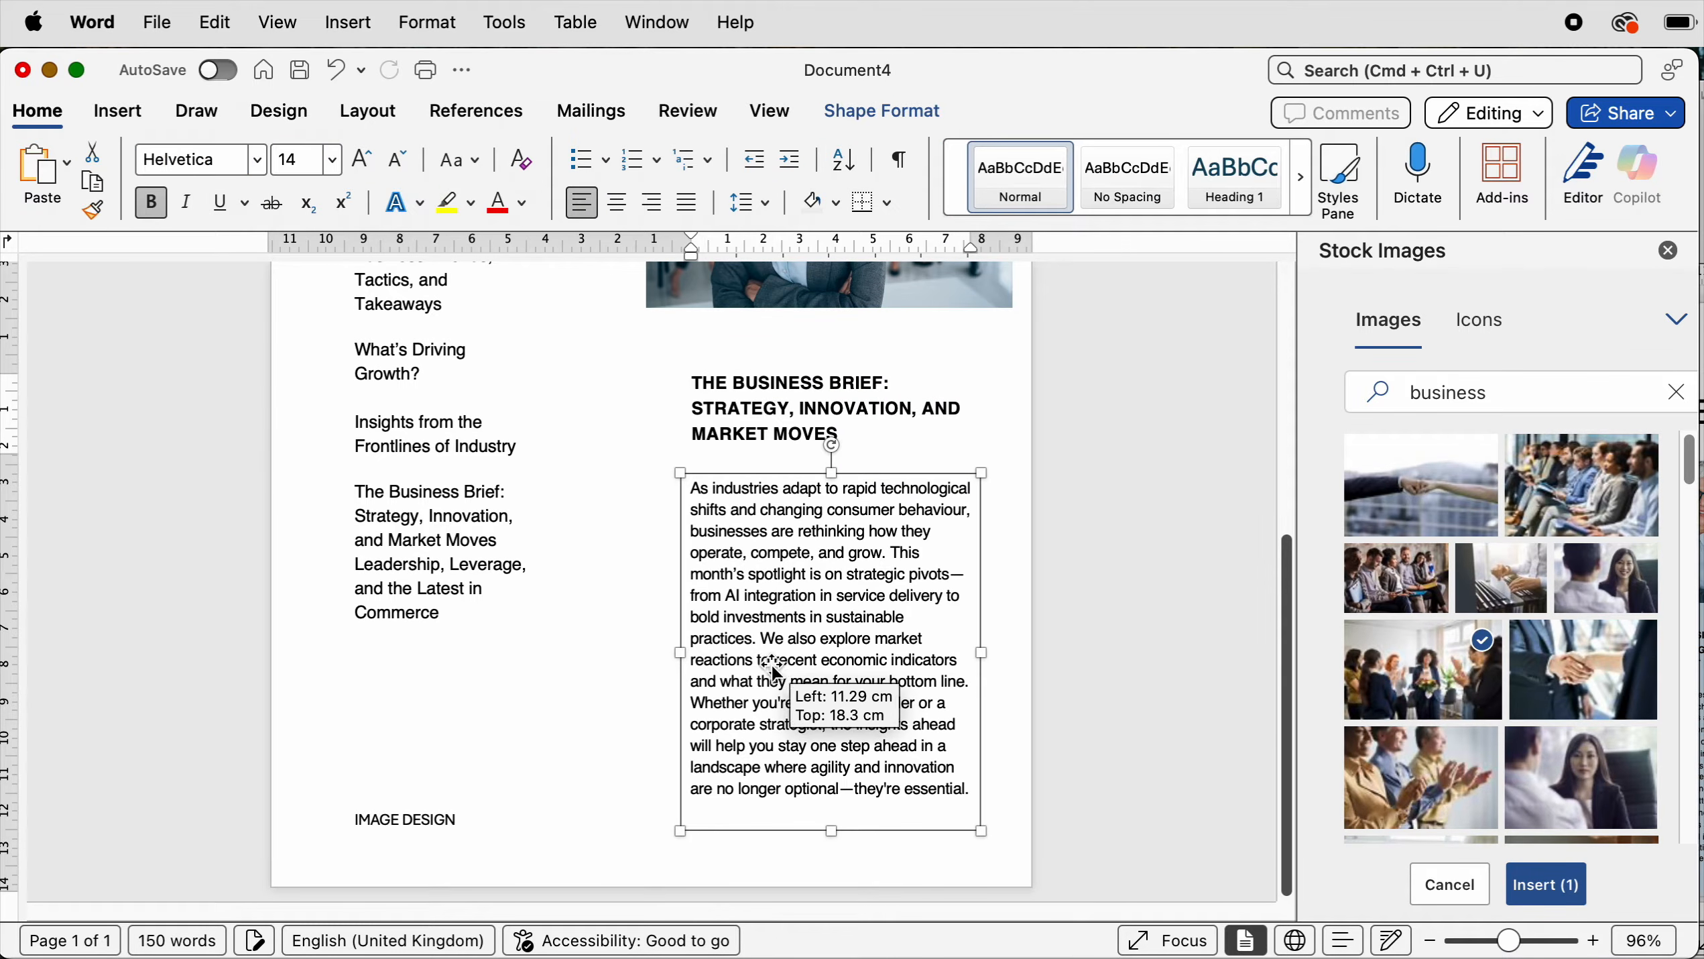
# - Move the business photo down, shrink it to about 8.94 cm wide and nudge it into line with the right column
pyautogui.scroll(5, 851, 408)
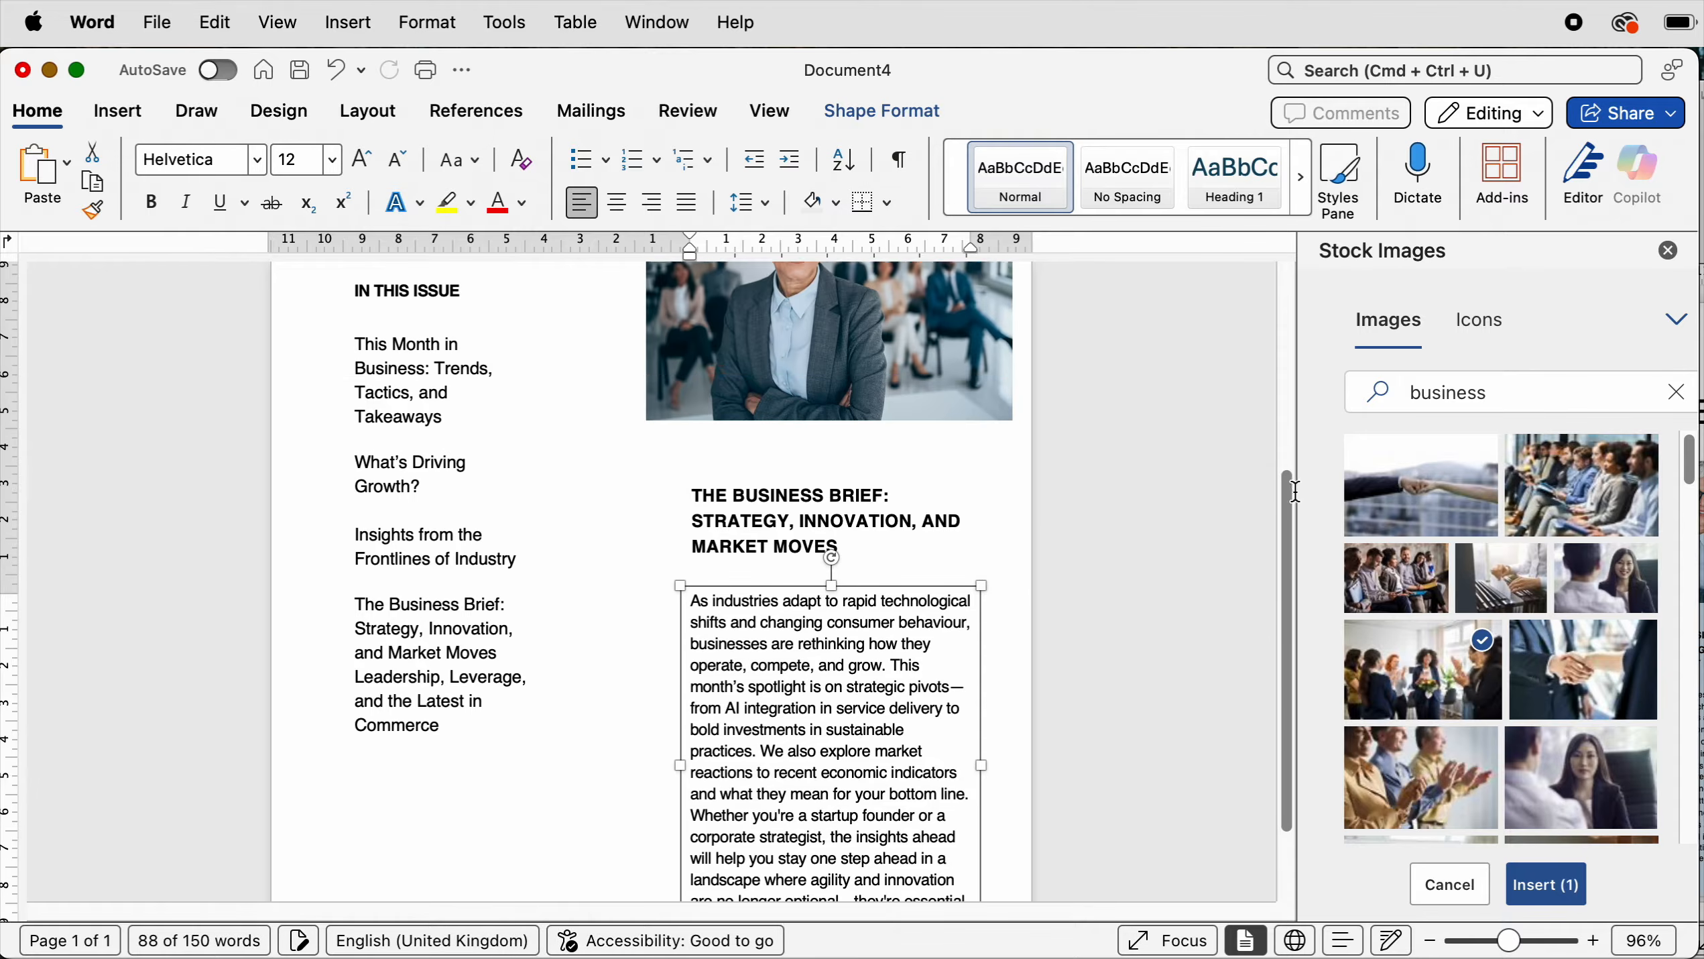
pyautogui.moveTo(850, 408); pyautogui.dragTo(834, 446)
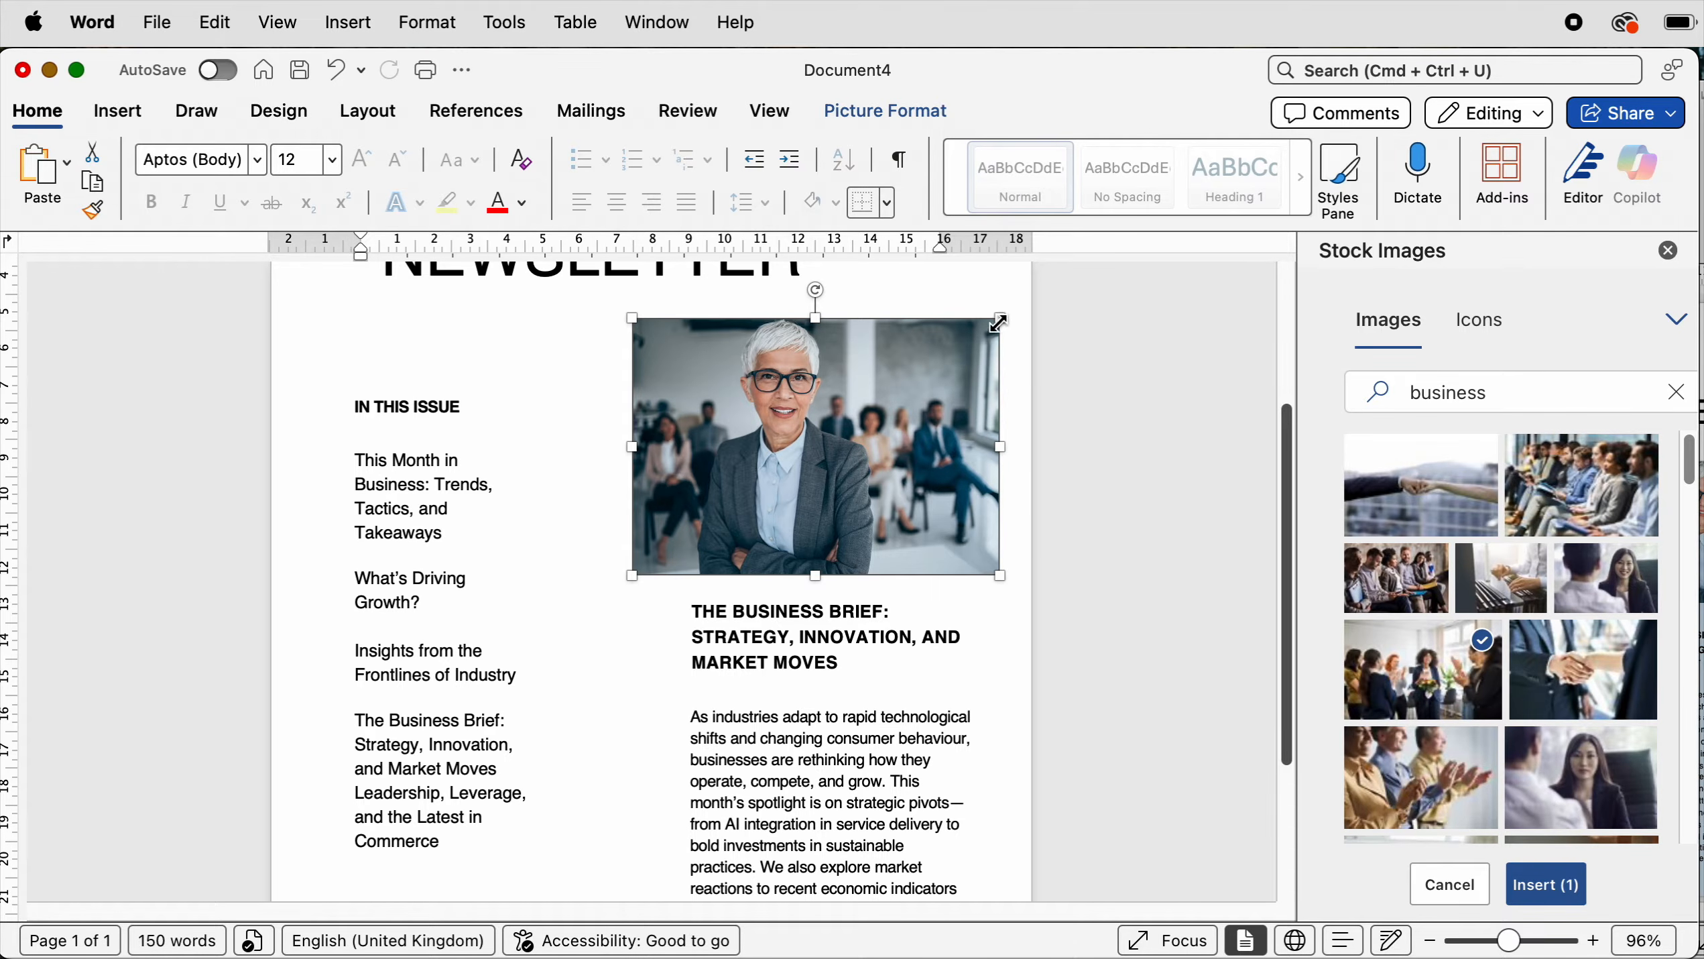
pyautogui.moveTo(997, 321); pyautogui.dragTo(959, 348)
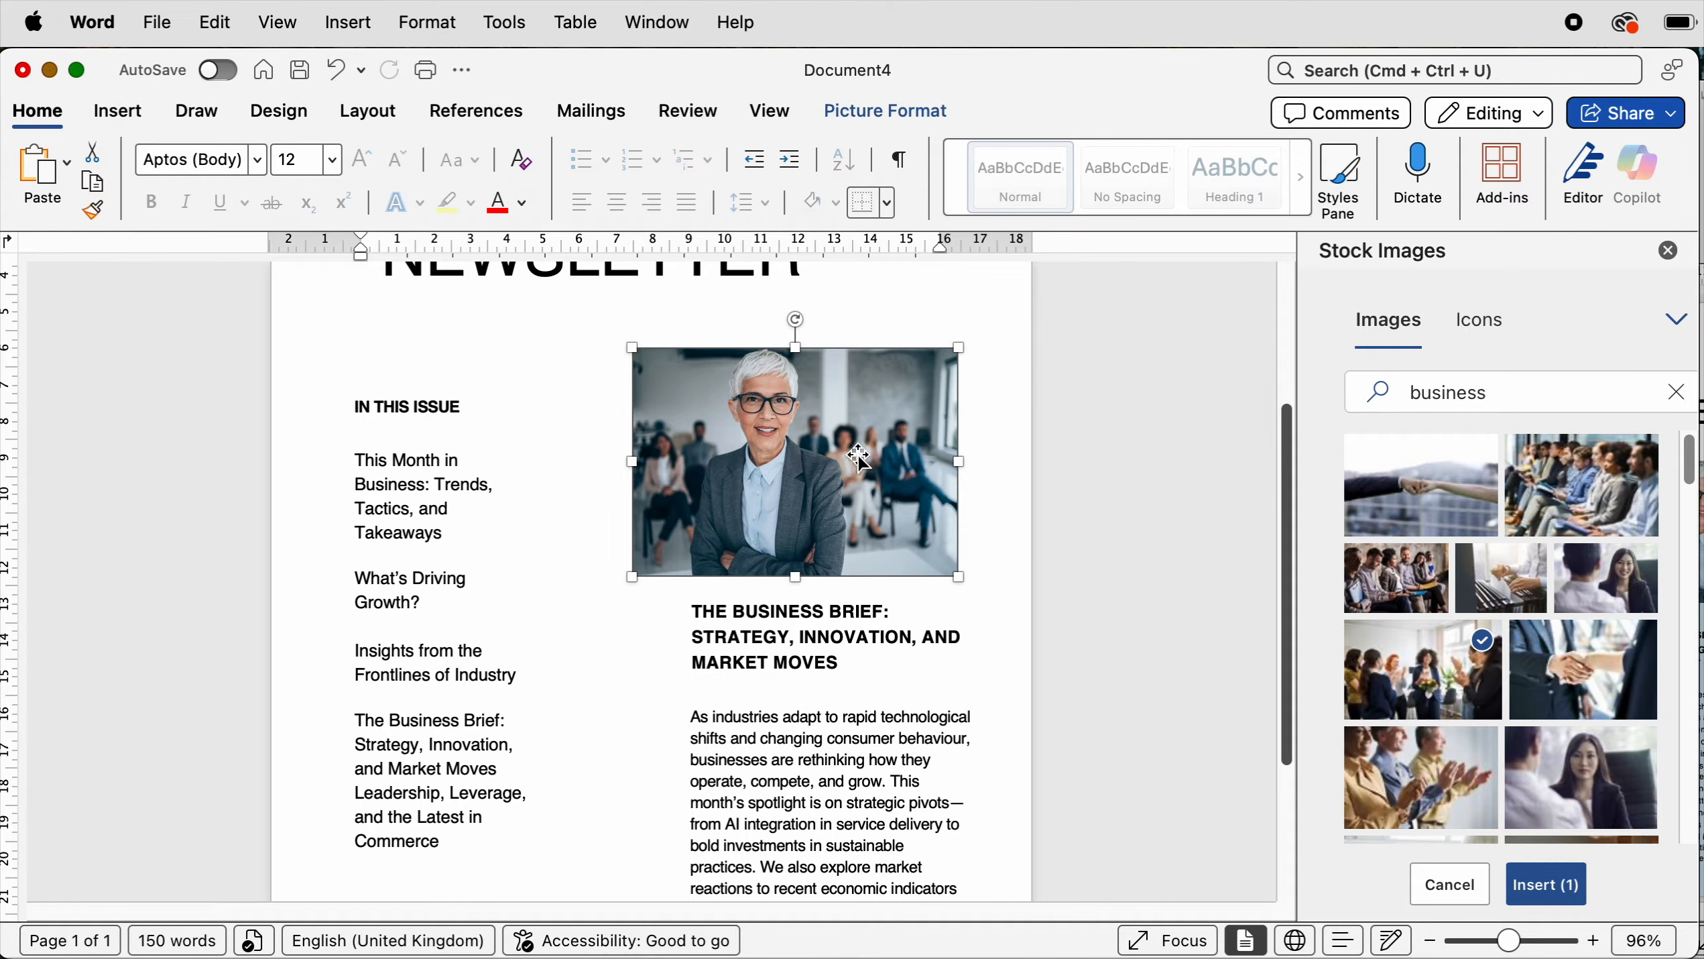
pyautogui.moveTo(853, 457); pyautogui.dragTo(871, 455)
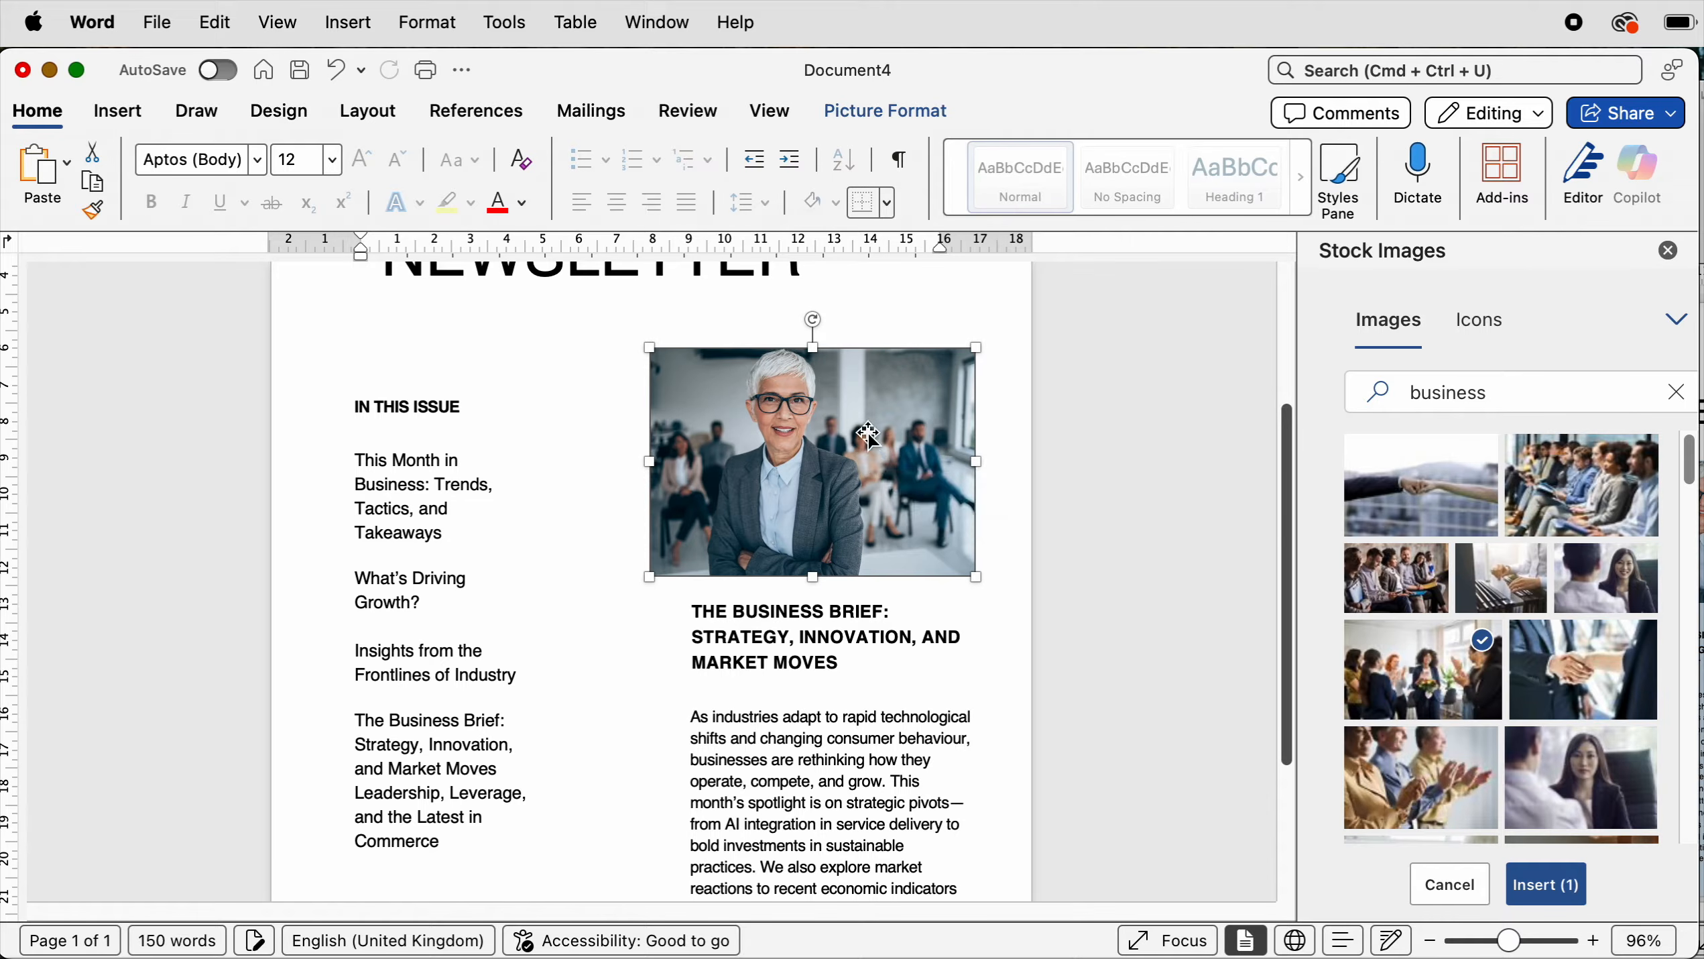
# - Crop the photo's left and right edges slightly to about 8.68 cm wide and reposition it within the crop
pyautogui.click(886, 109)
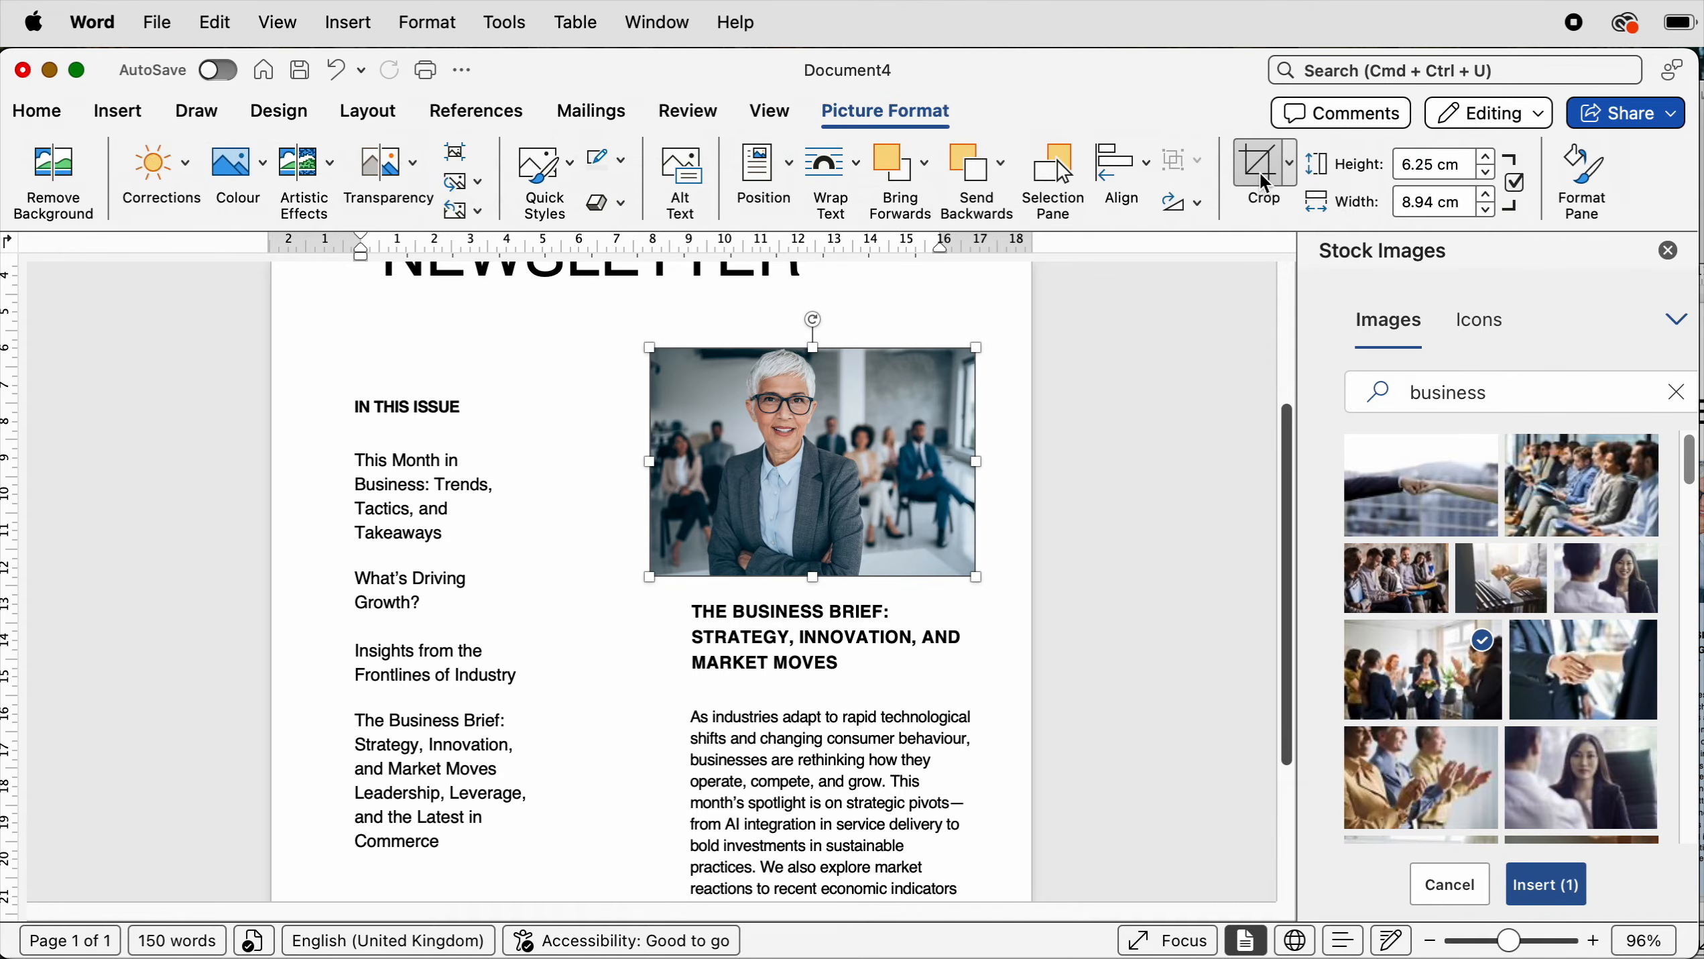
pyautogui.click(1267, 197)
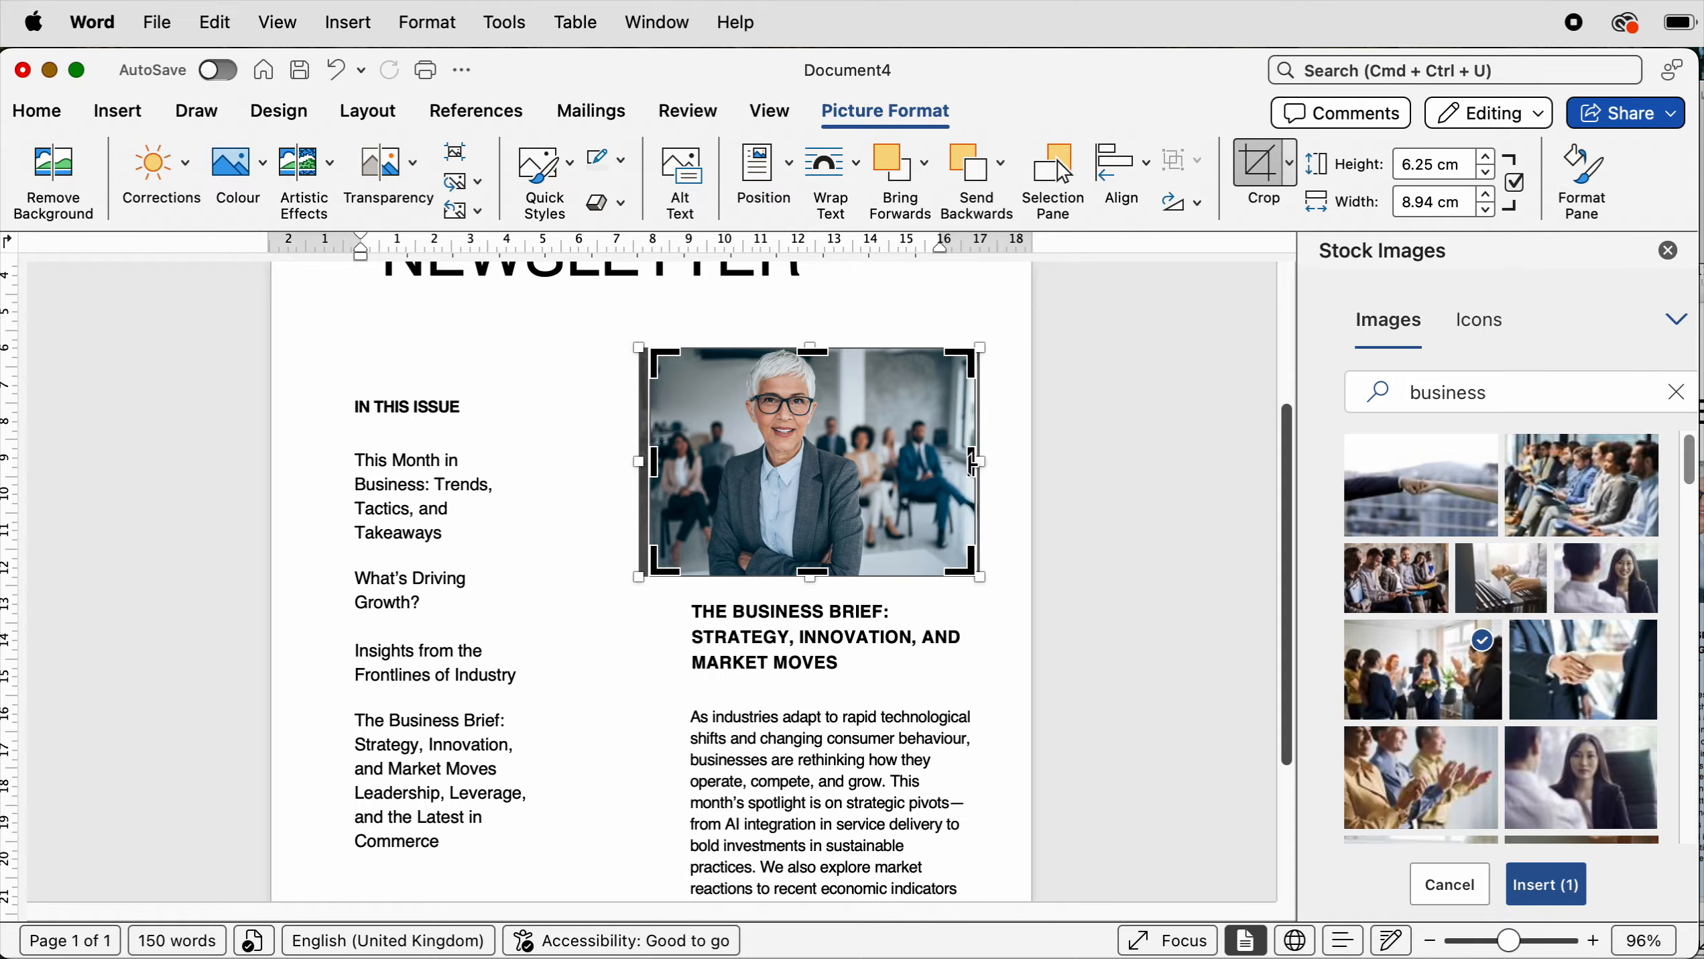
pyautogui.moveTo(973, 463)
pyautogui.mouseDown()
pyautogui.moveTo(940, 463)
pyautogui.moveTo(966, 463)
pyautogui.mouseUp()
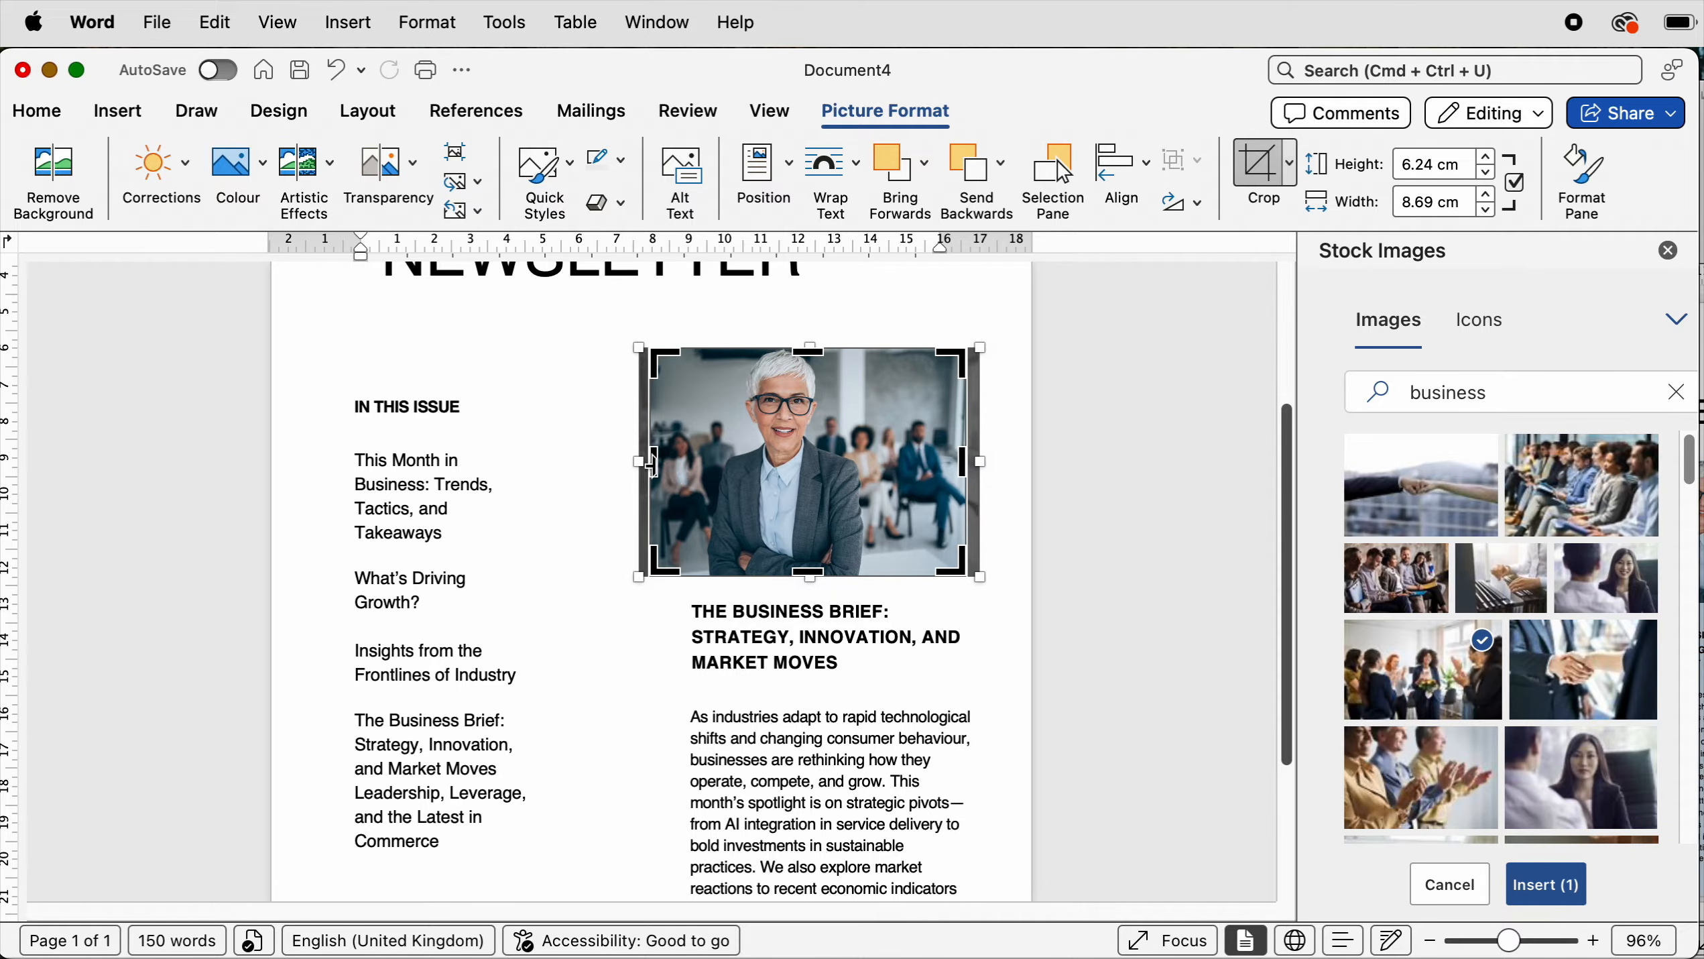
pyautogui.moveTo(653, 462)
pyautogui.mouseDown()
pyautogui.moveTo(690, 462)
pyautogui.moveTo(651, 462)
pyautogui.mouseUp()
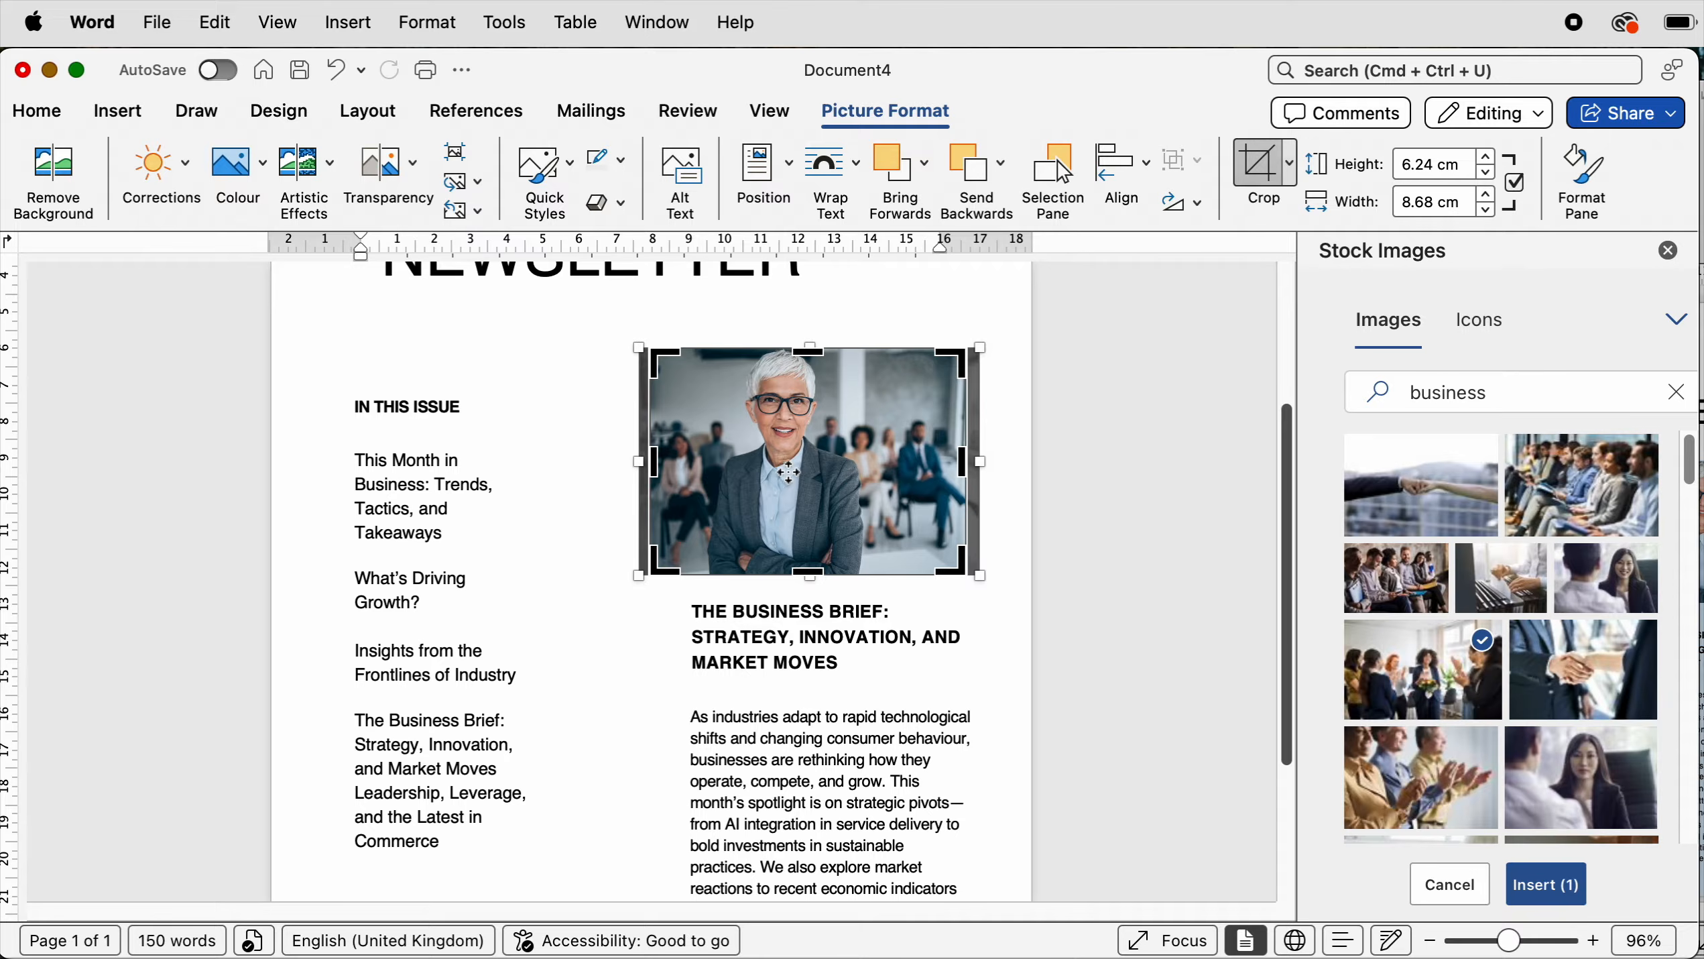
pyautogui.moveTo(789, 474)
pyautogui.mouseDown()
pyautogui.moveTo(805, 474)
pyautogui.moveTo(786, 475)
pyautogui.mouseUp()
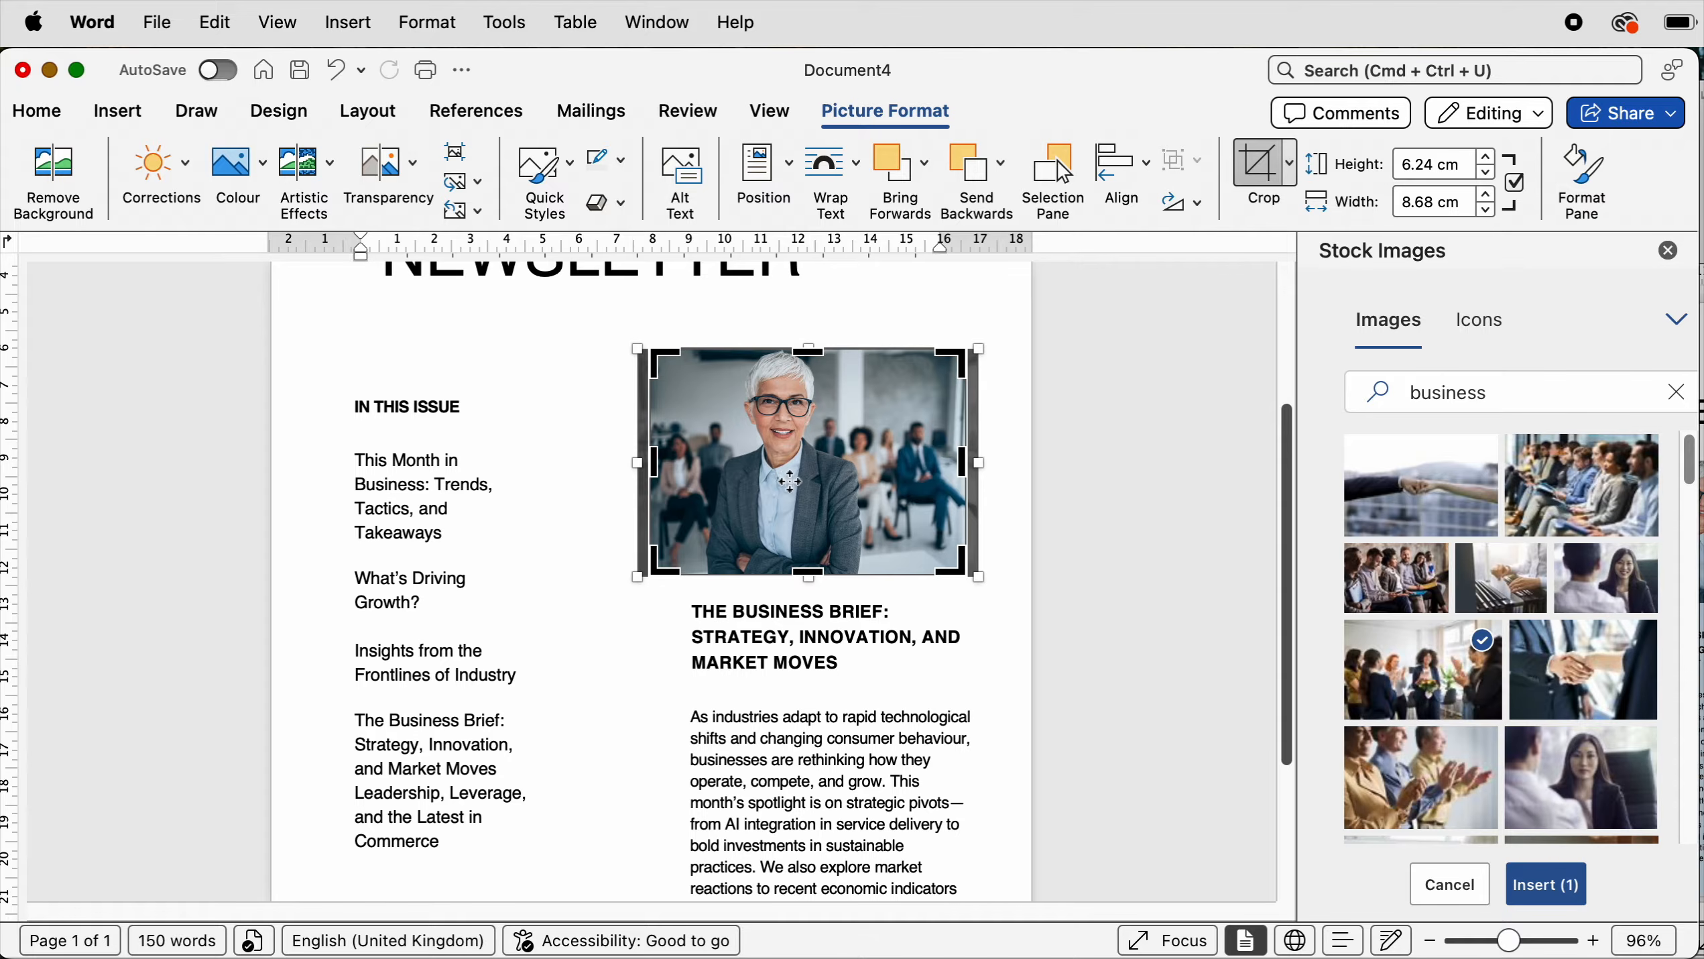
pyautogui.press('Escape')
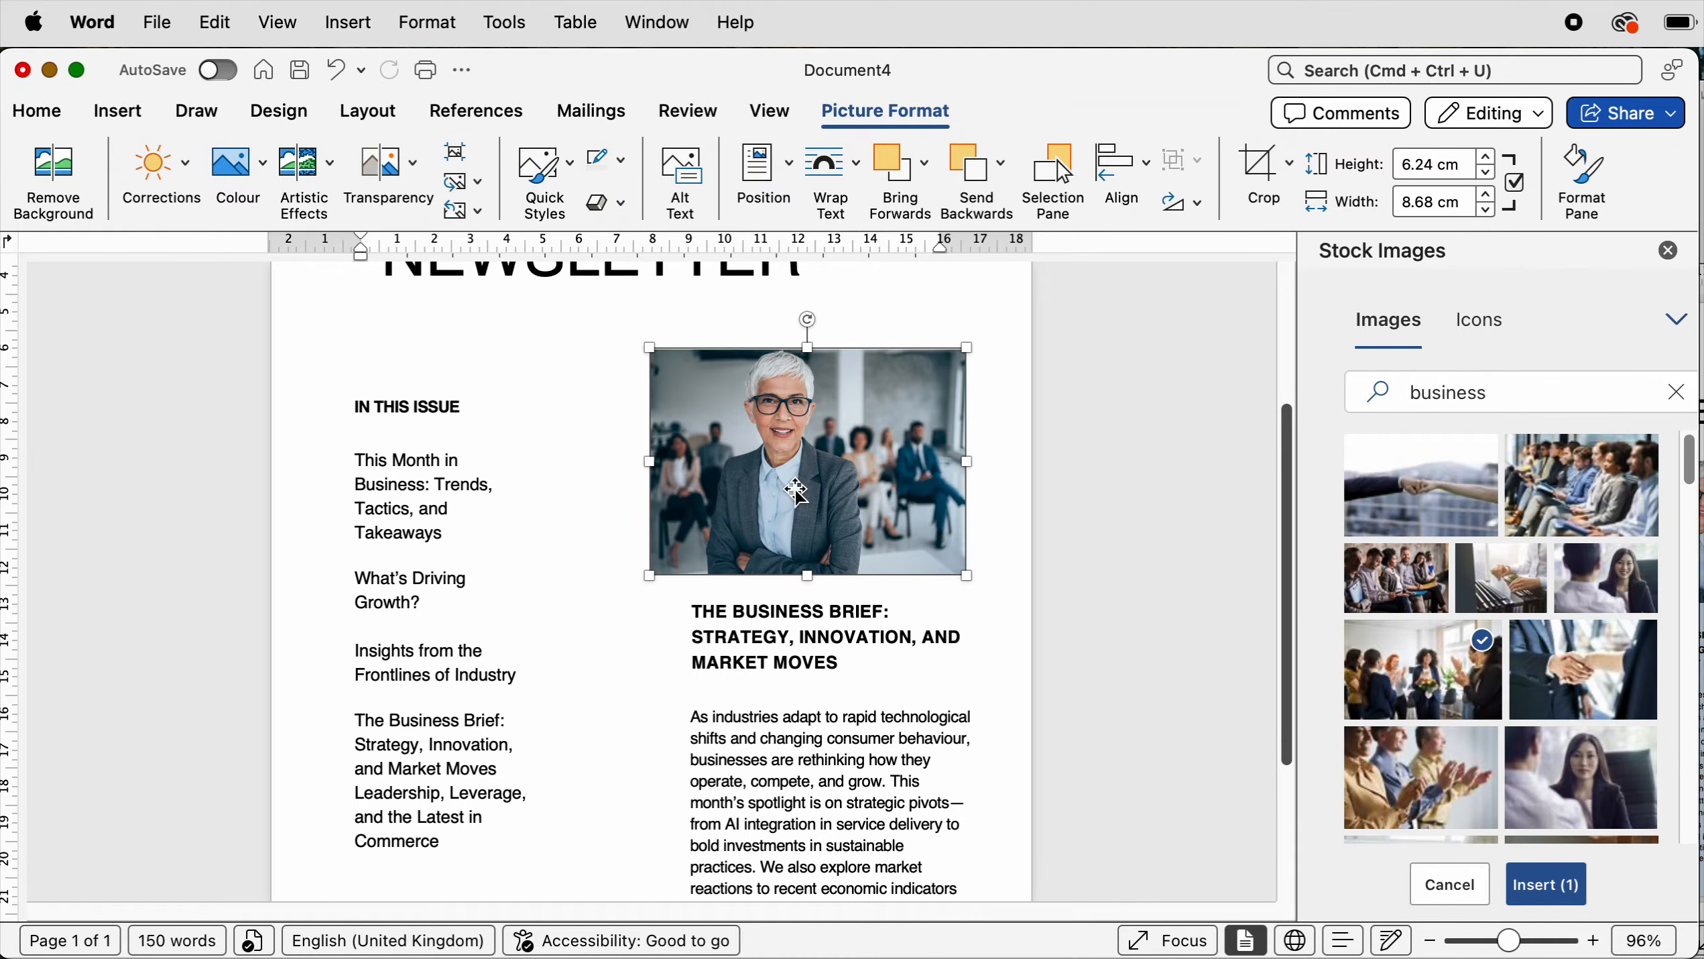
pyautogui.click(1275, 683)
pyautogui.scroll(1, 1275, 683)
pyautogui.scroll(-4, 1274, 683)
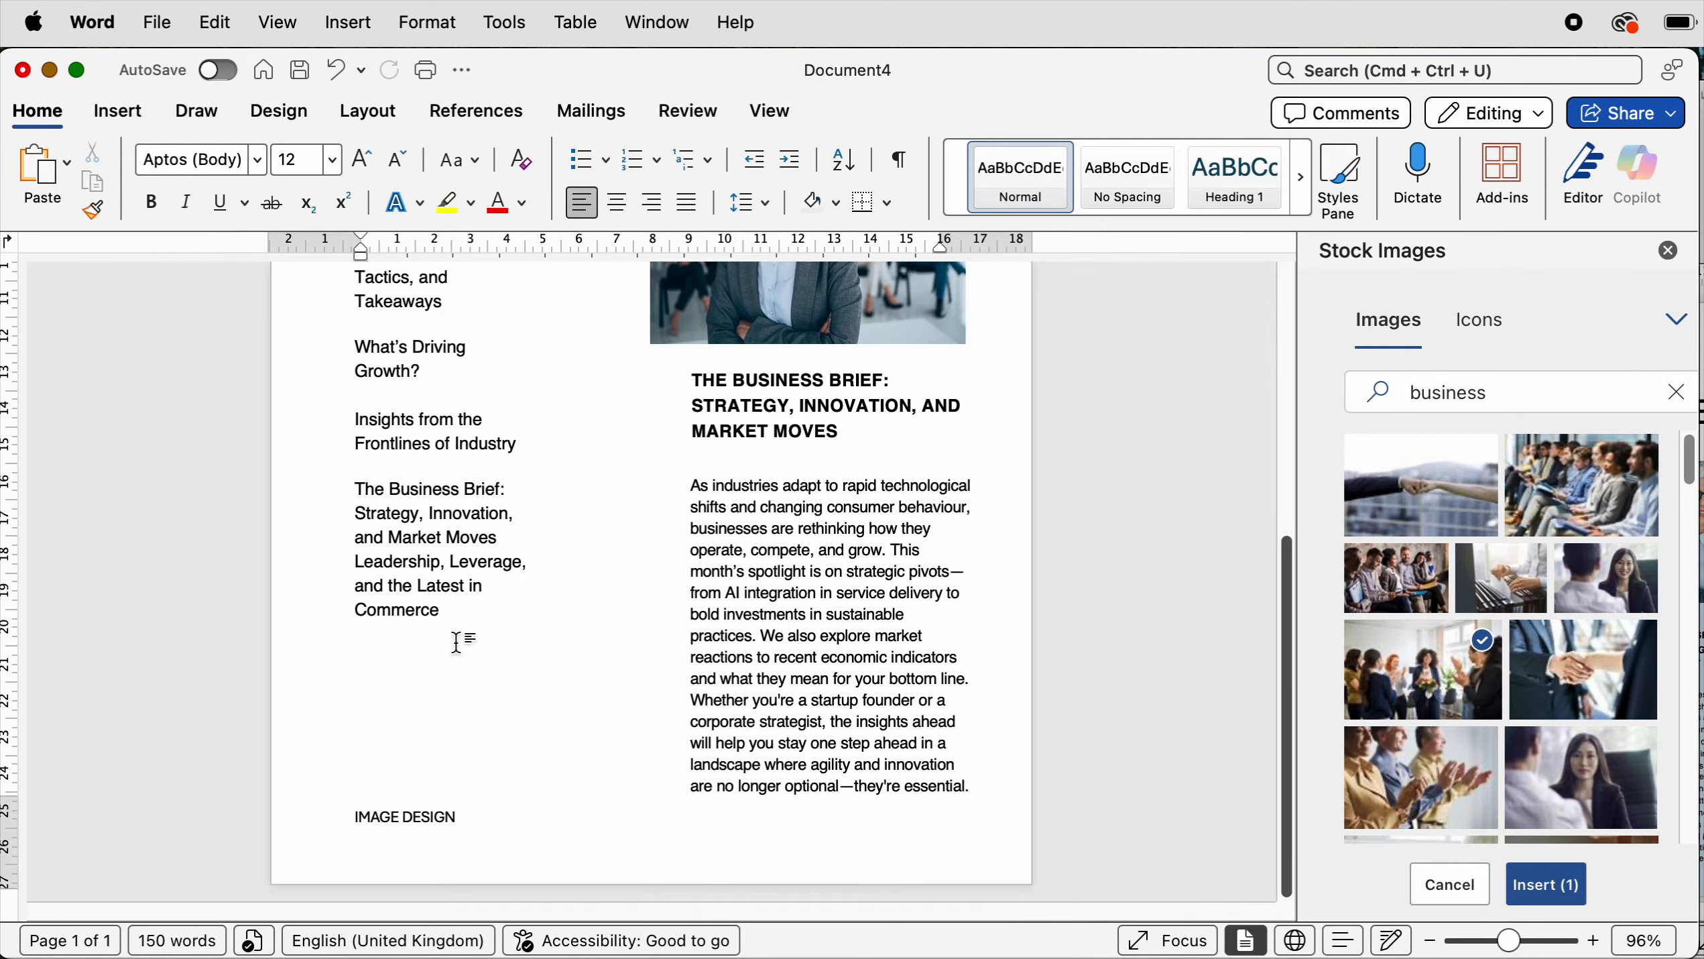
pyautogui.click(119, 112)
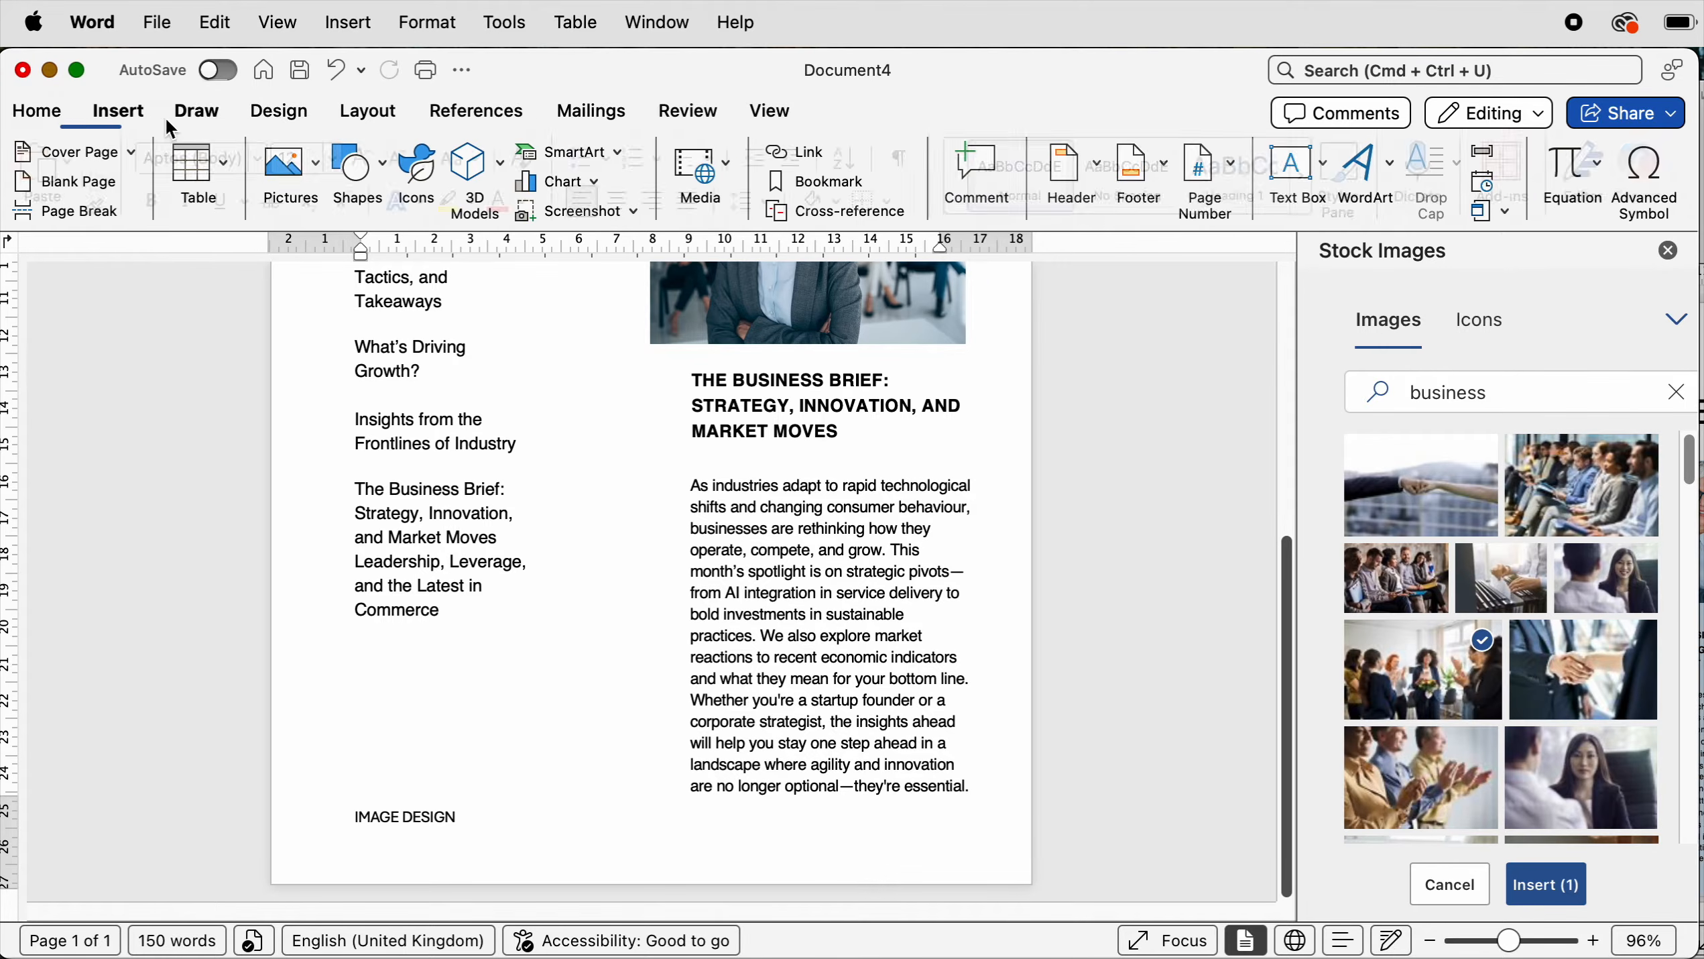
pyautogui.click(325, 178)
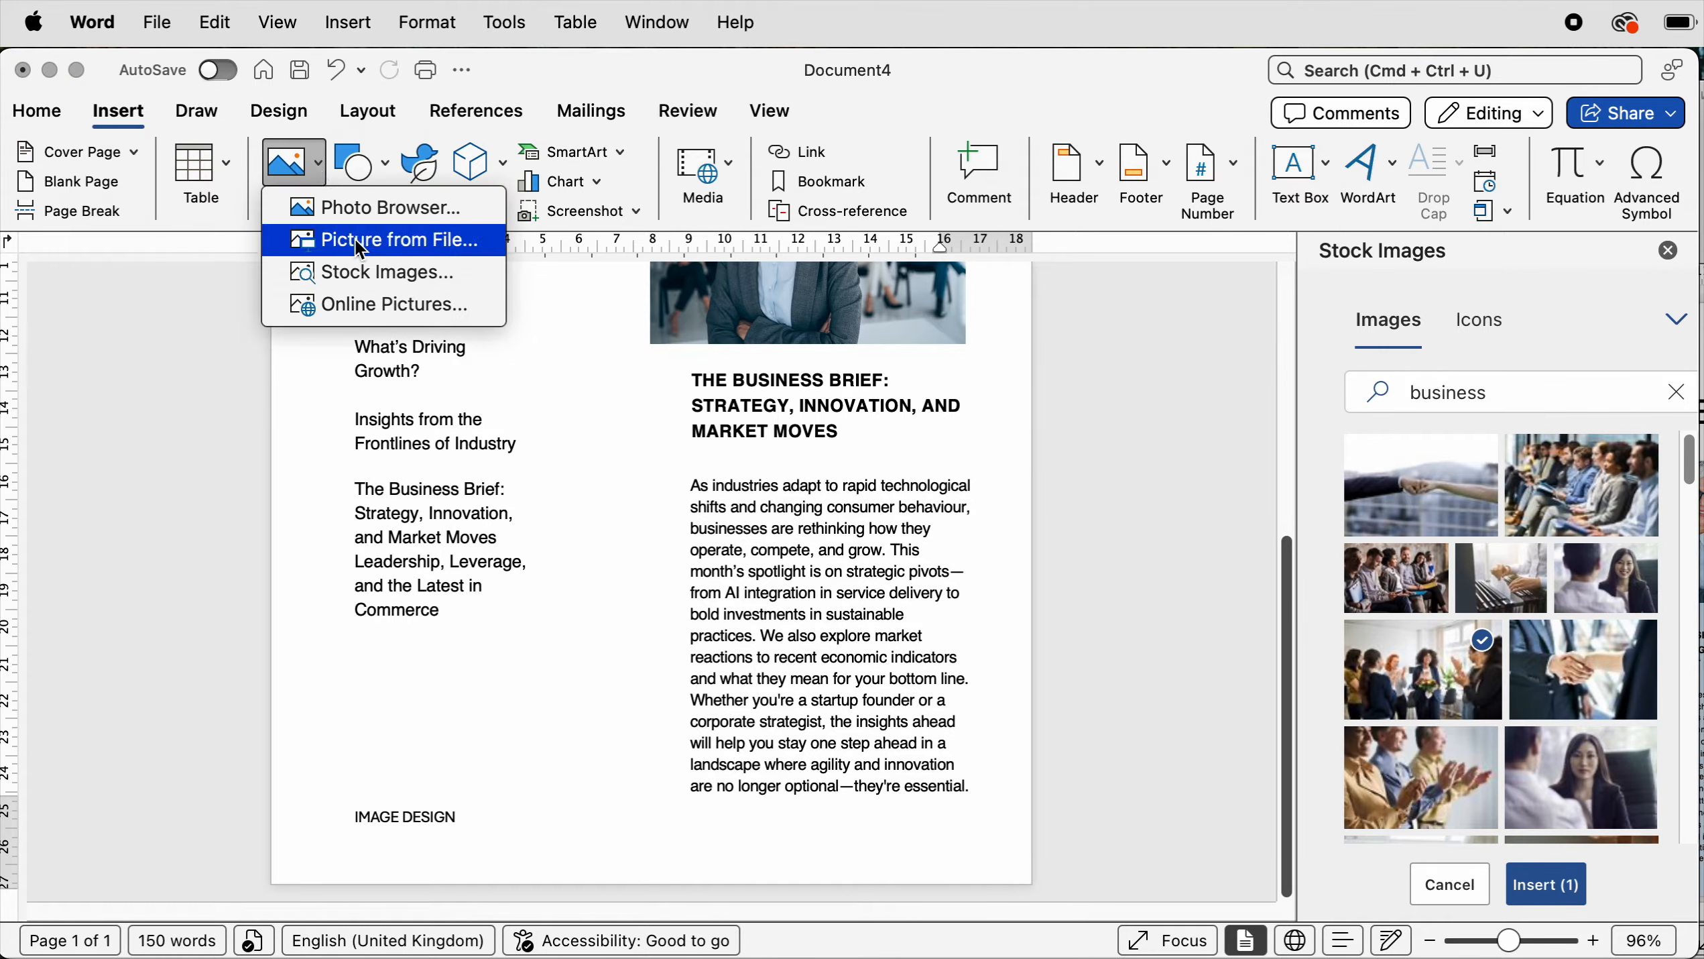
pyautogui.press('Escape')
# - Paste the copied chart image into the page near the masthead
pyautogui.scroll(6, 410, 654)
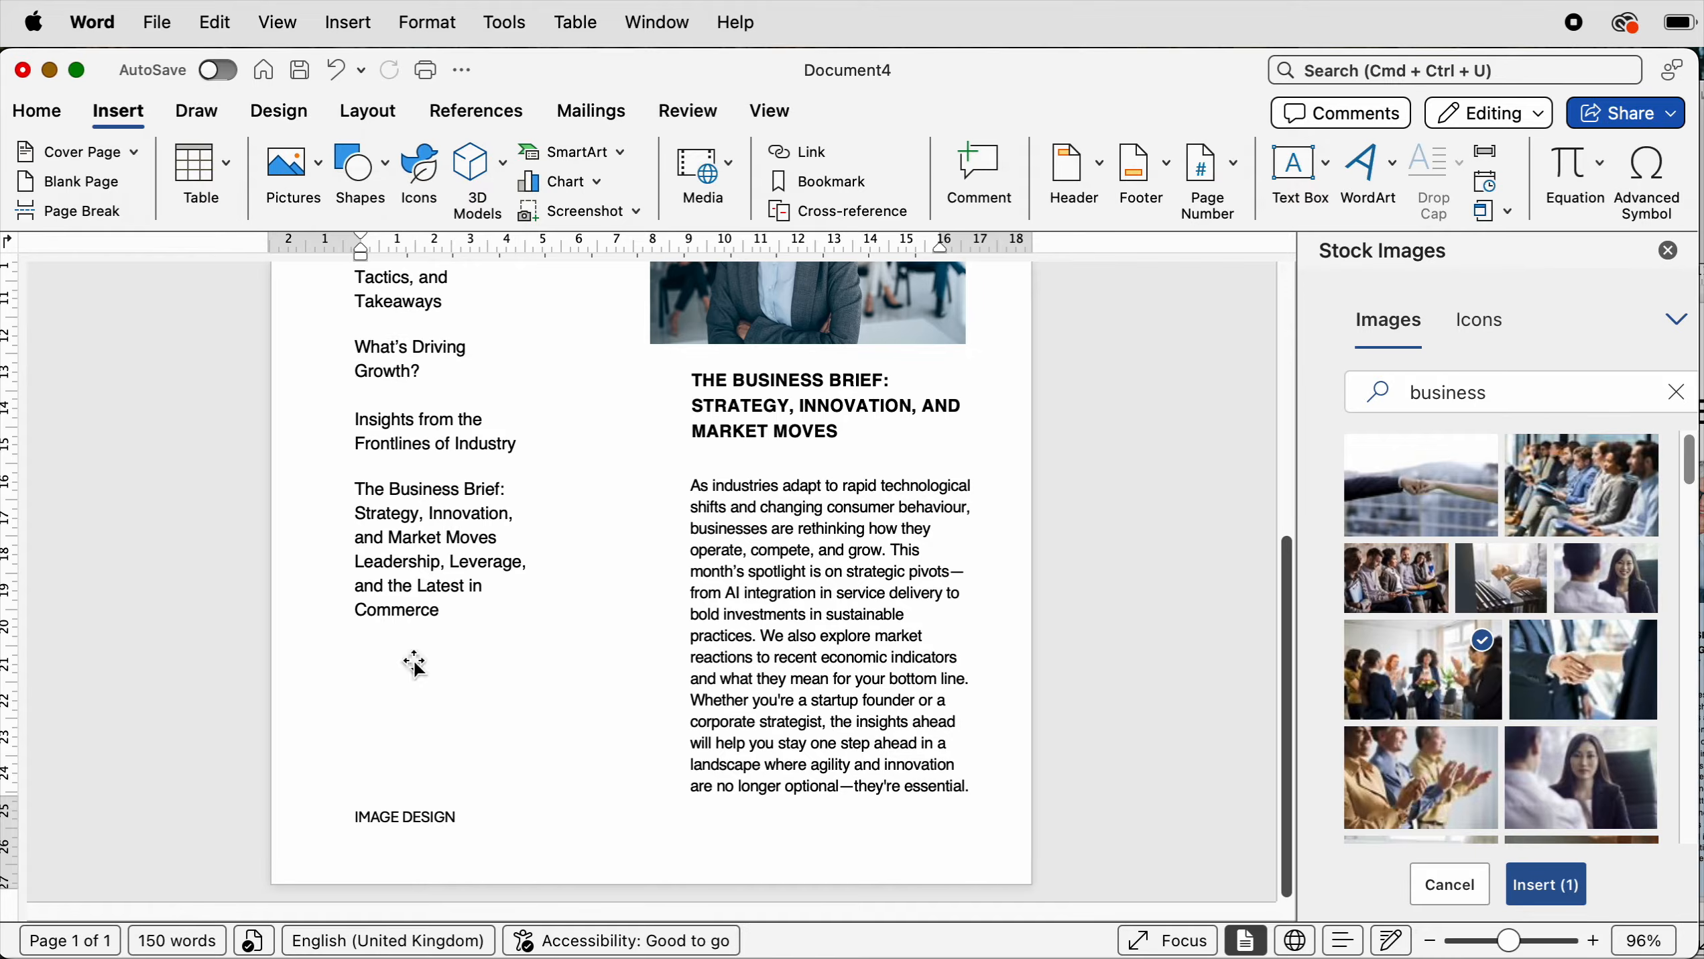
pyautogui.press('super+v')
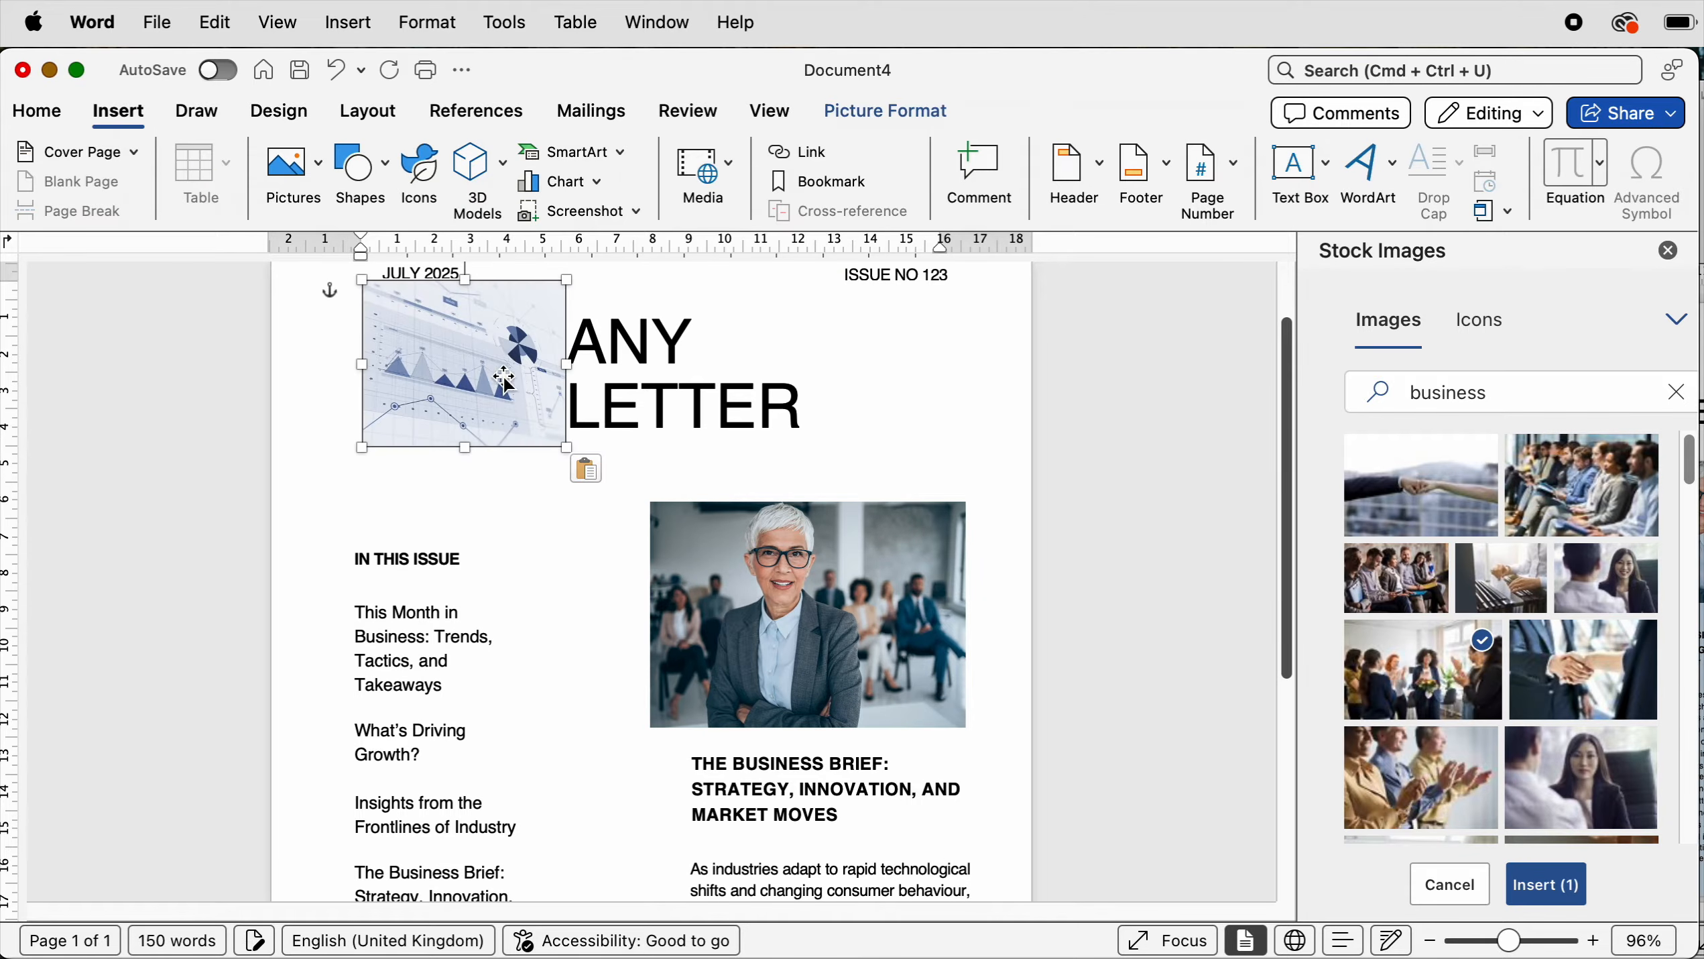
pyautogui.moveTo(500, 380); pyautogui.dragTo(479, 414)
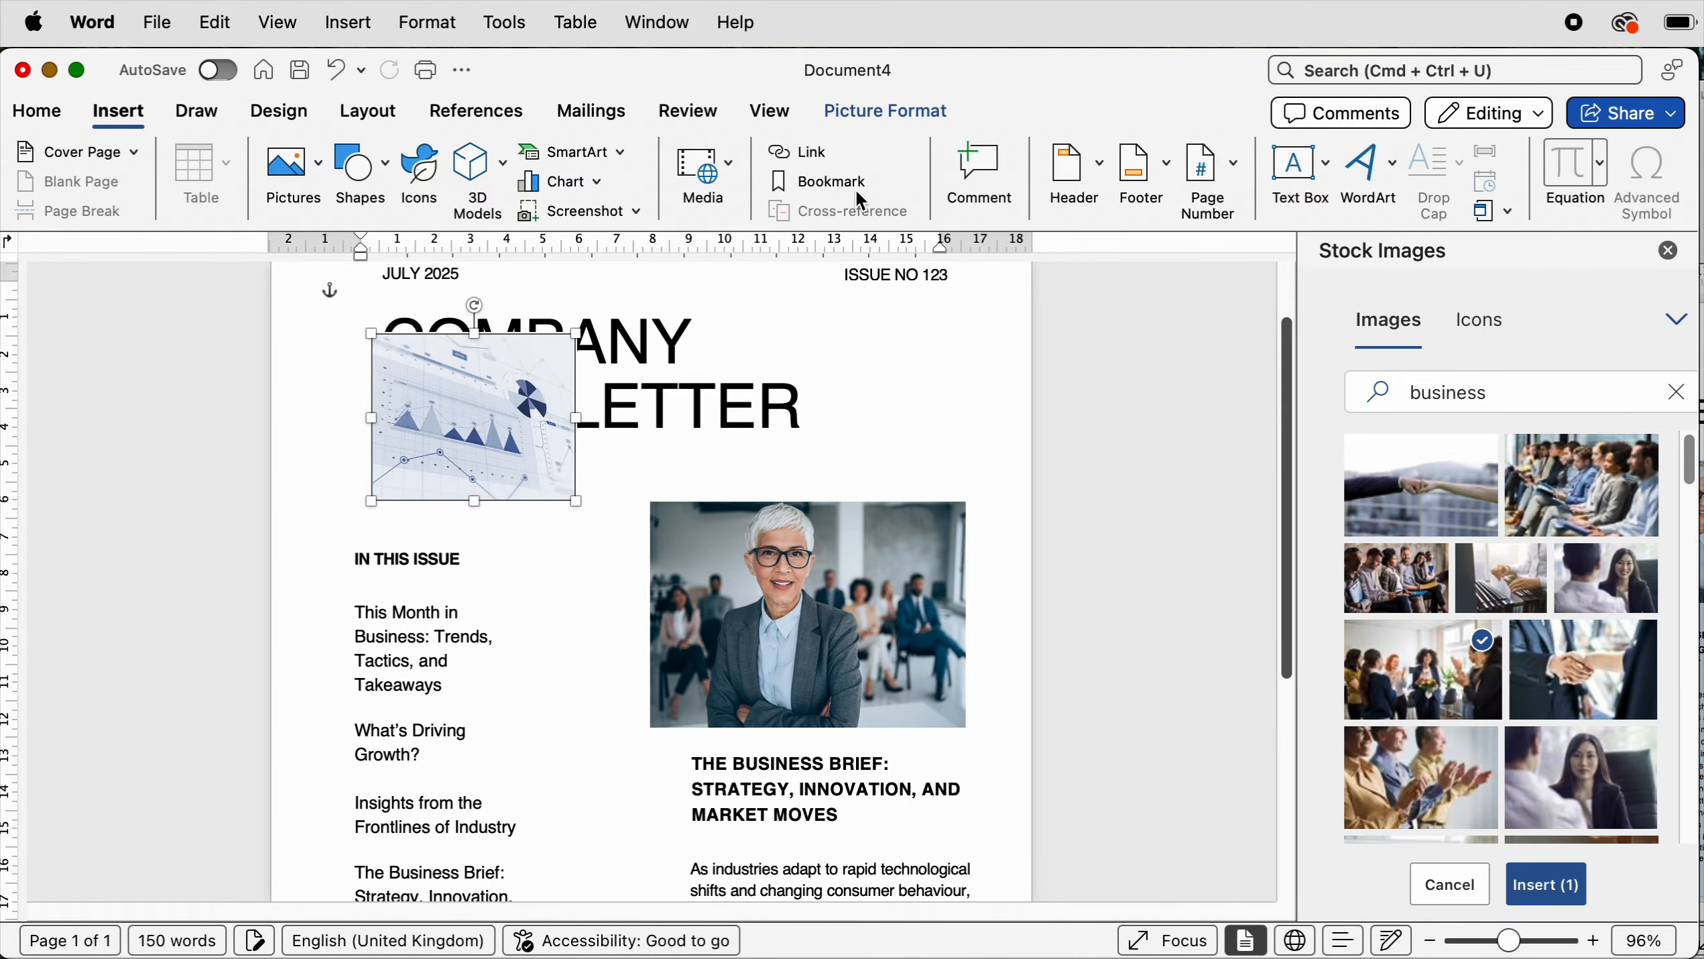
# - Move the chart image into the left column just below the In This Issue list, above IMAGE DESIGN
pyautogui.click(875, 111)
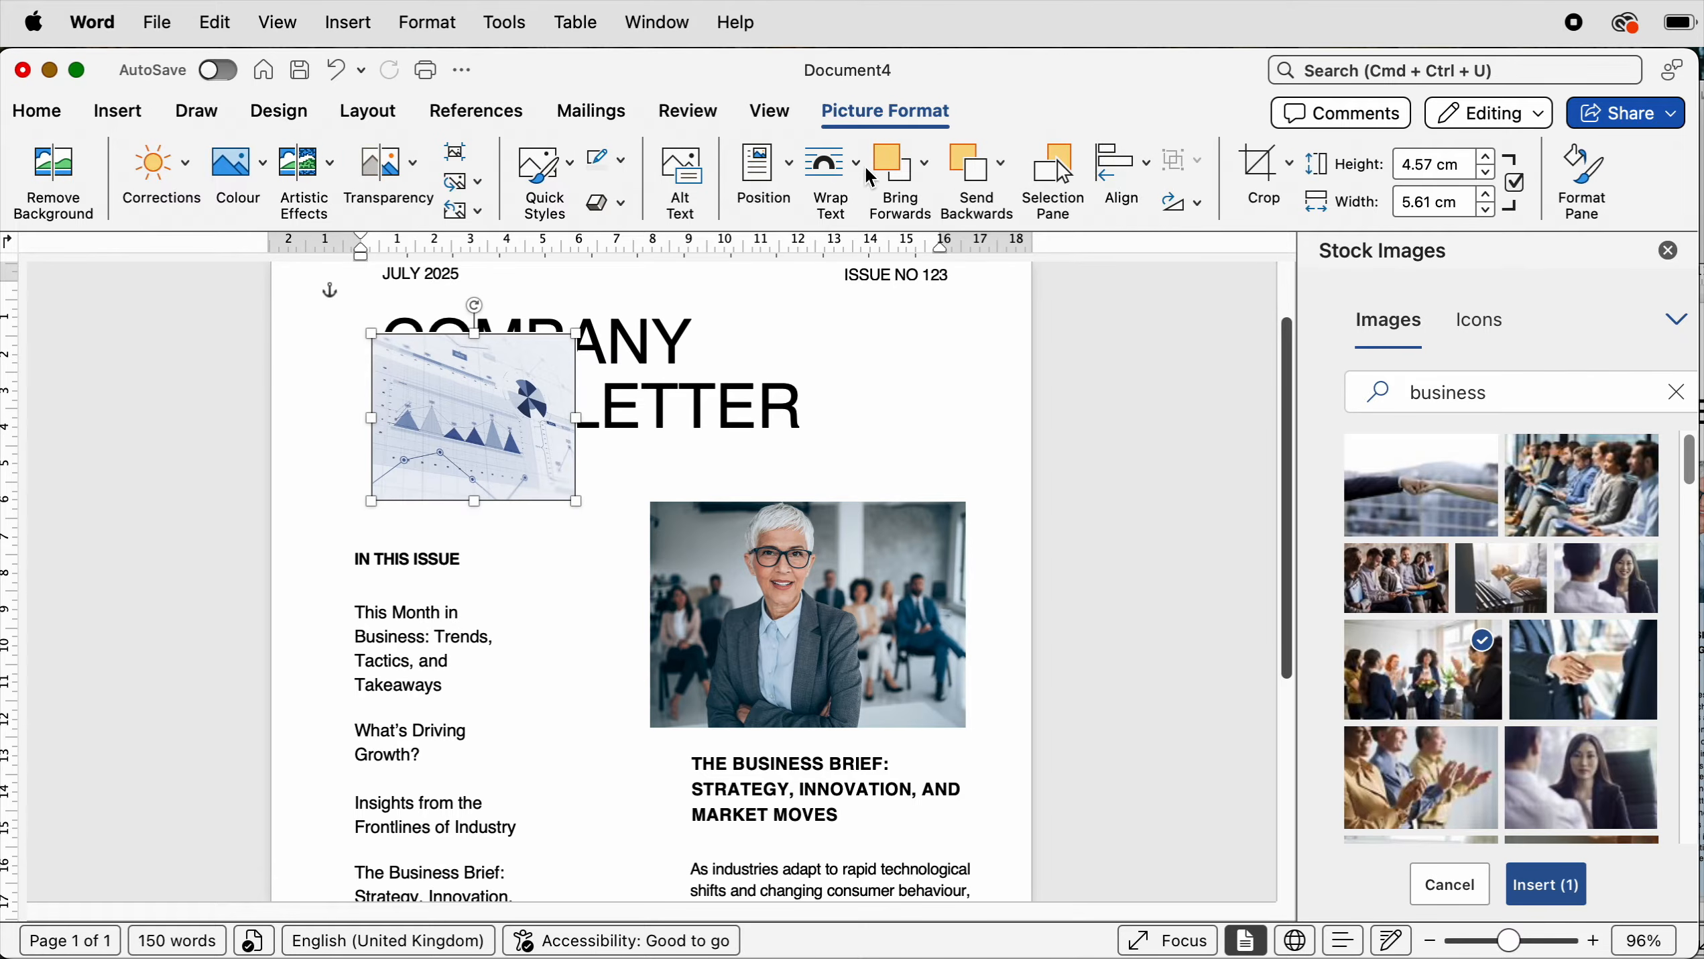
pyautogui.click(831, 163)
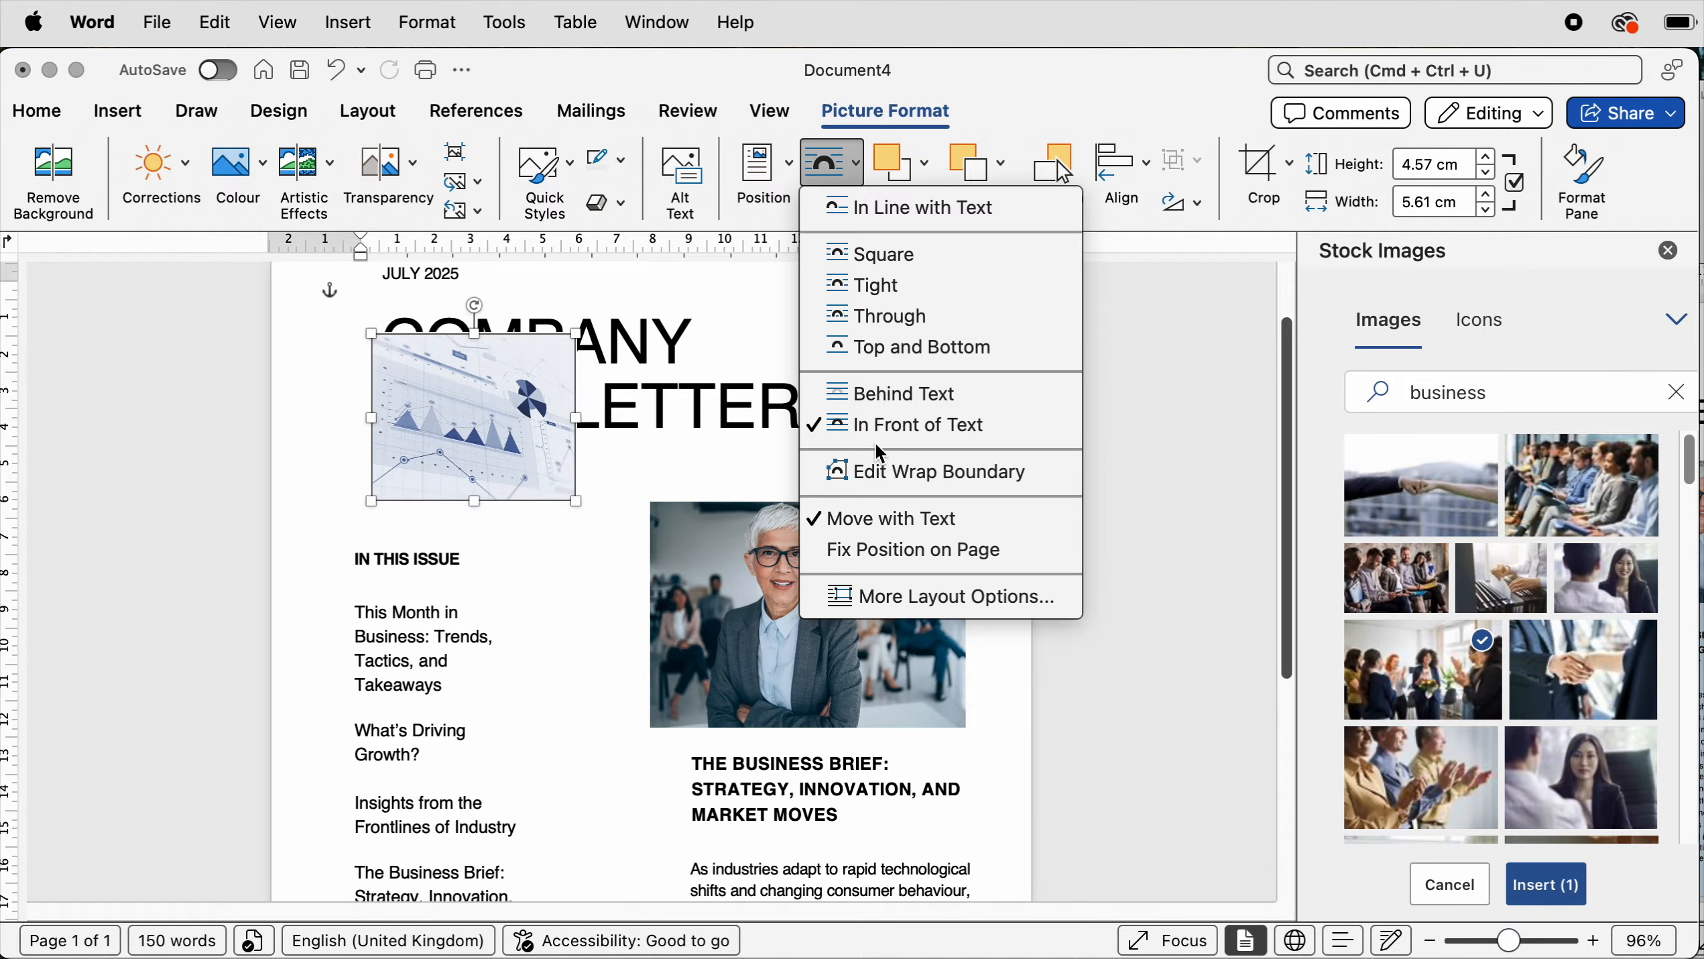
pyautogui.click(545, 447)
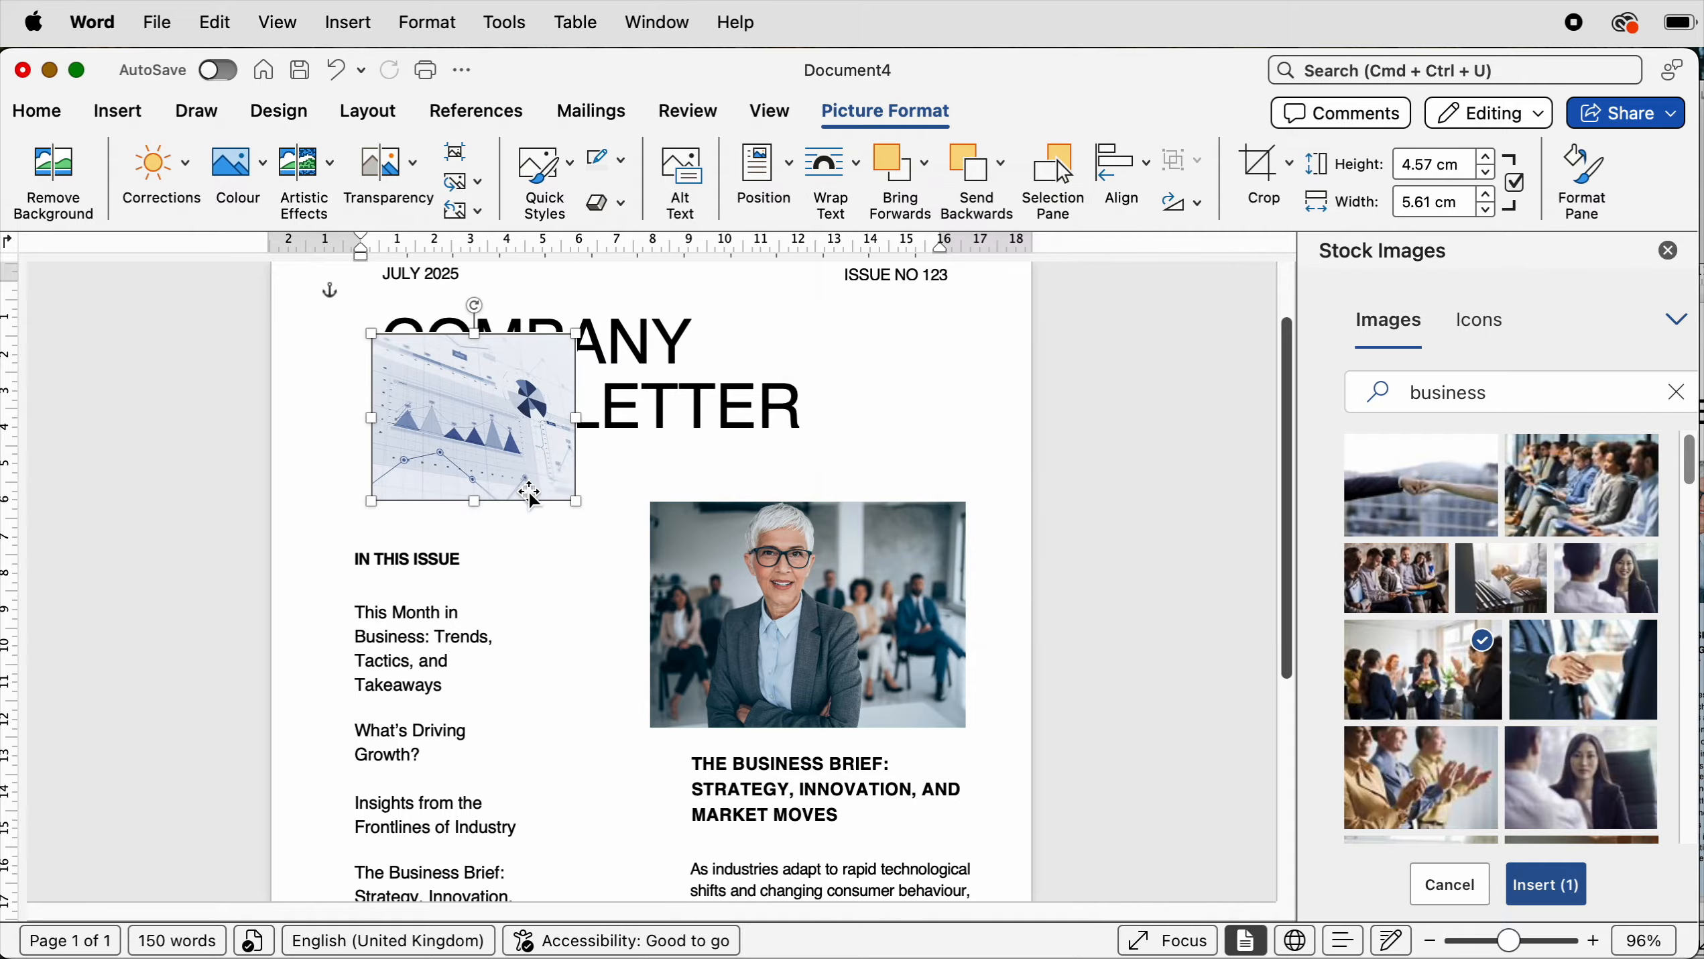
pyautogui.moveTo(501, 426); pyautogui.dragTo(597, 637)
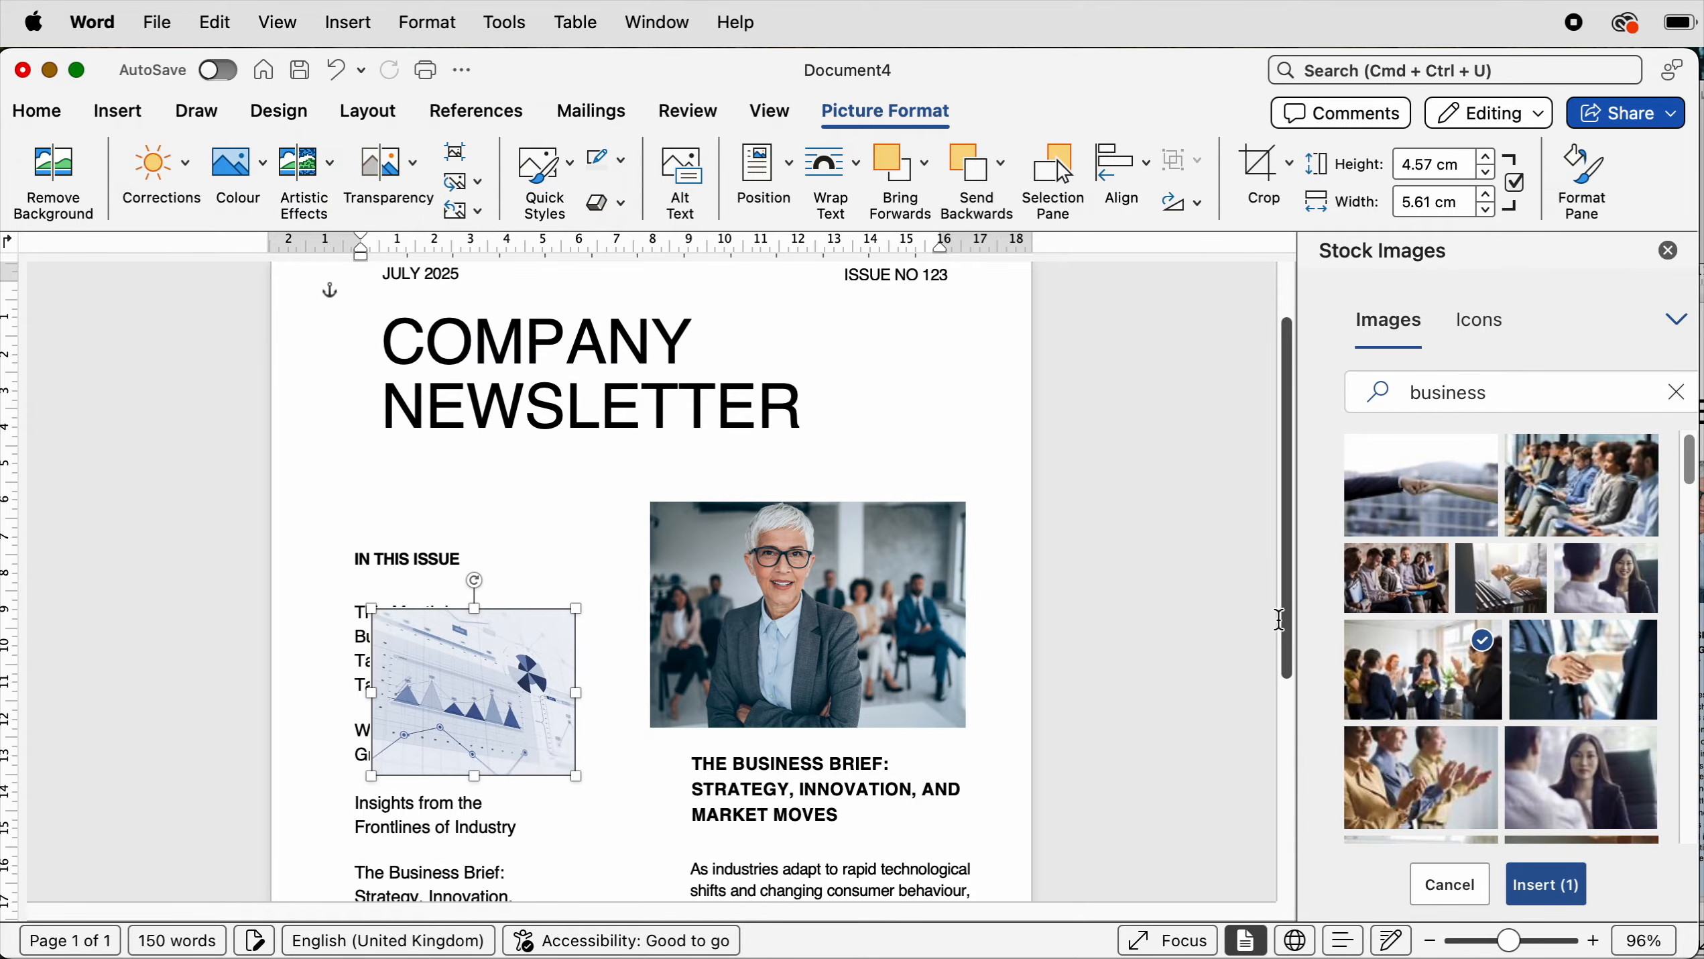
pyautogui.scroll(-10, 1278, 618)
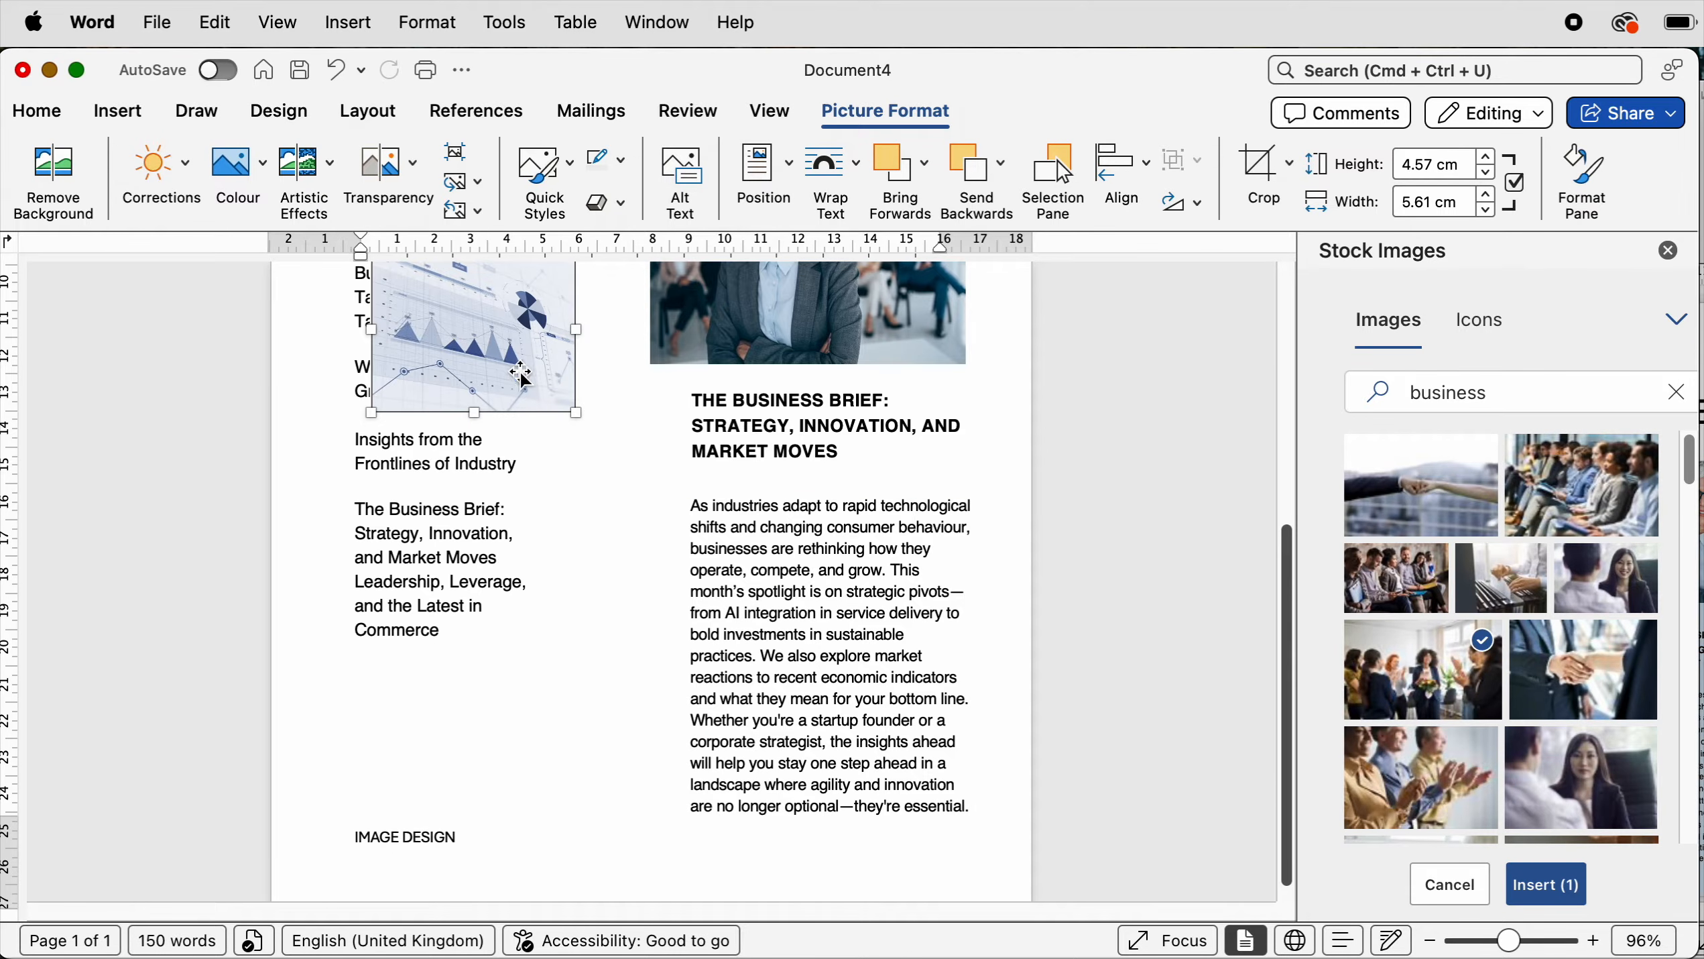
pyautogui.moveTo(523, 380); pyautogui.dragTo(543, 722)
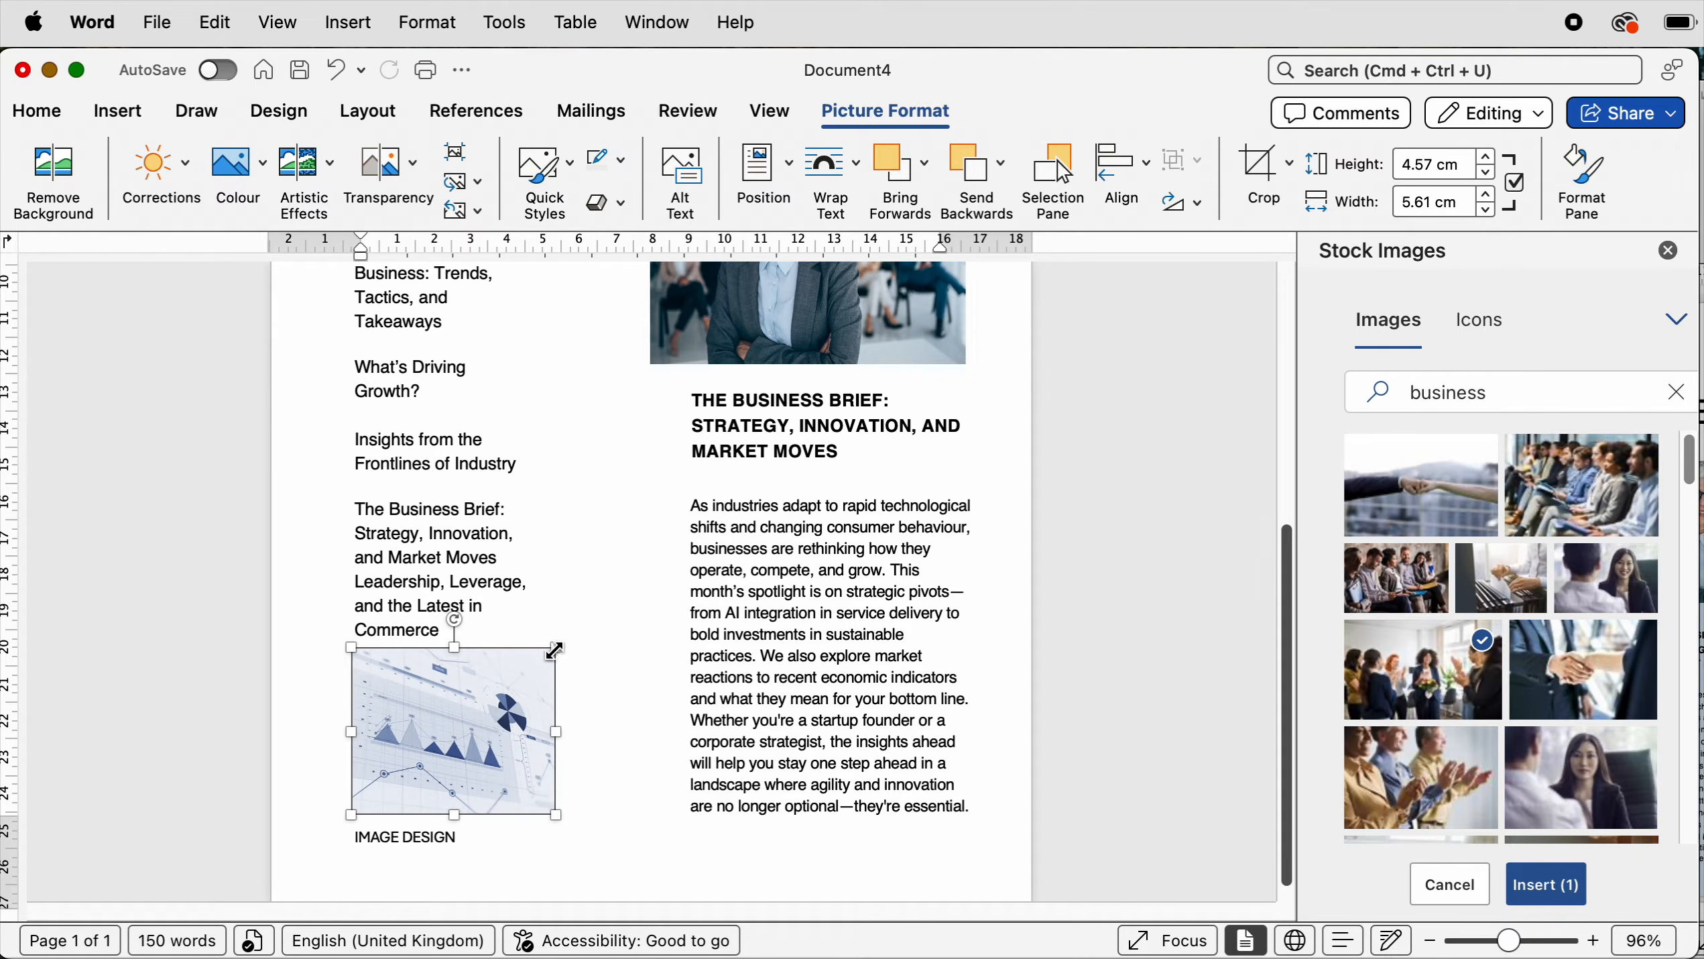
# - Crop the chart image's right edge to about 5.25 cm wide
pyautogui.click(1265, 166)
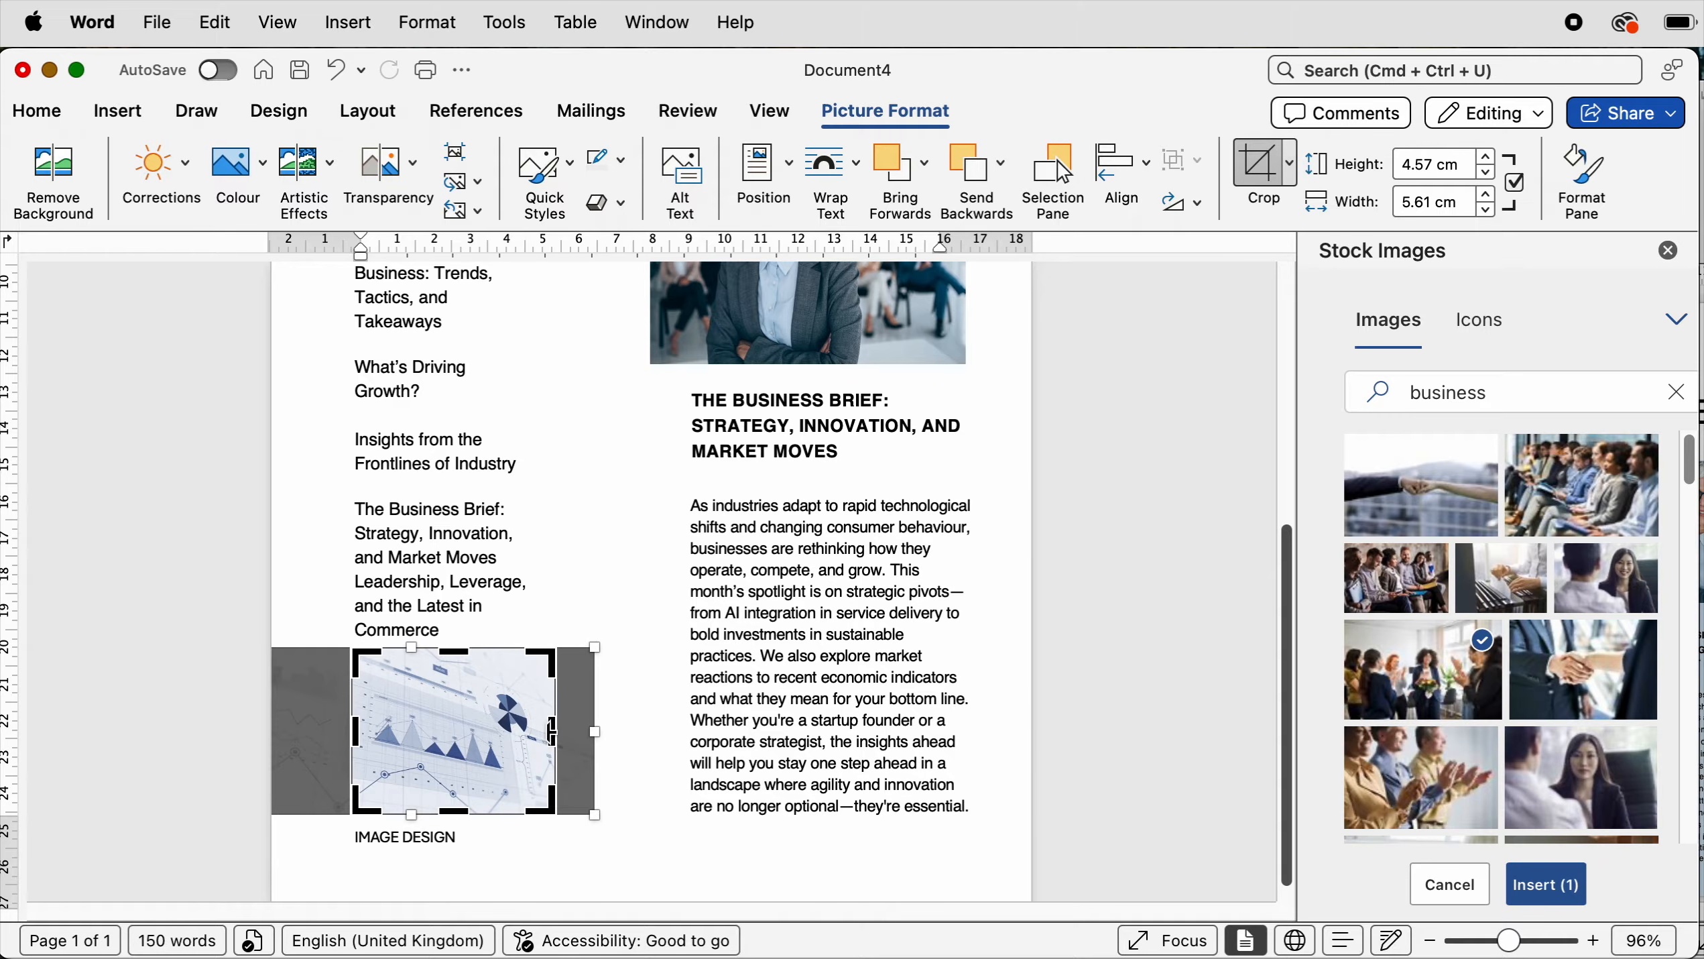
pyautogui.moveTo(551, 732); pyautogui.dragTo(537, 734)
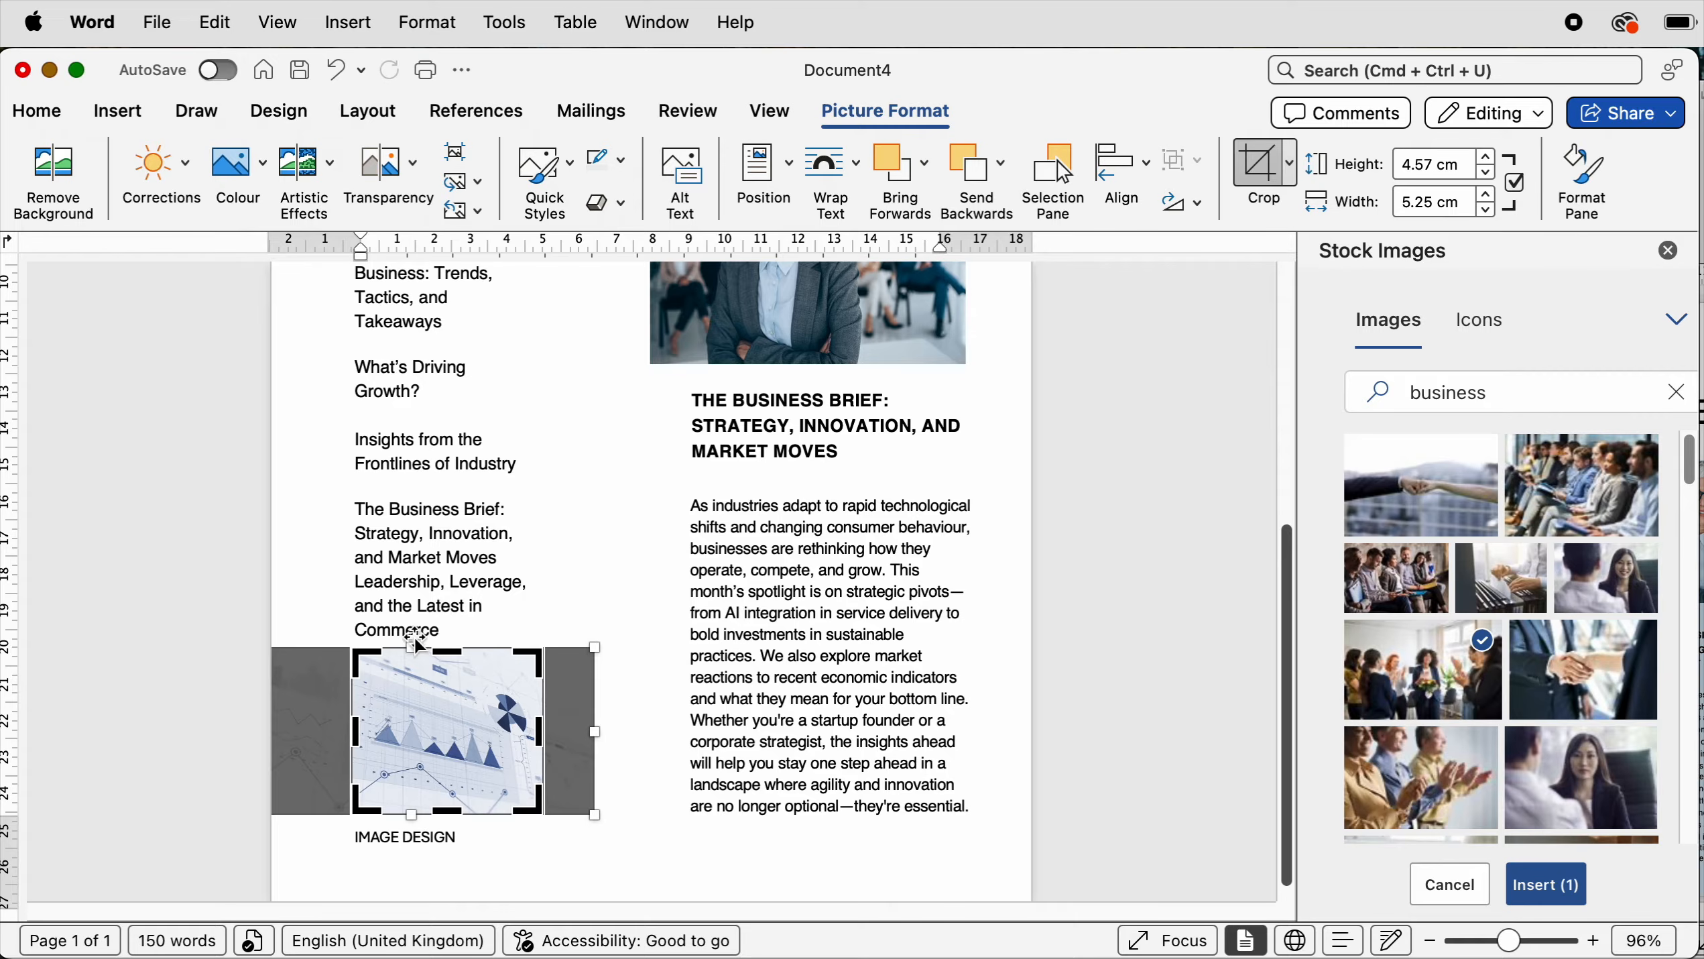
pyautogui.press('Escape')
# - Draw a rectangle about 10.59 cm wide and 21.16 cm tall over the right column from the photo downwards
pyautogui.scroll(-1, 1285, 646)
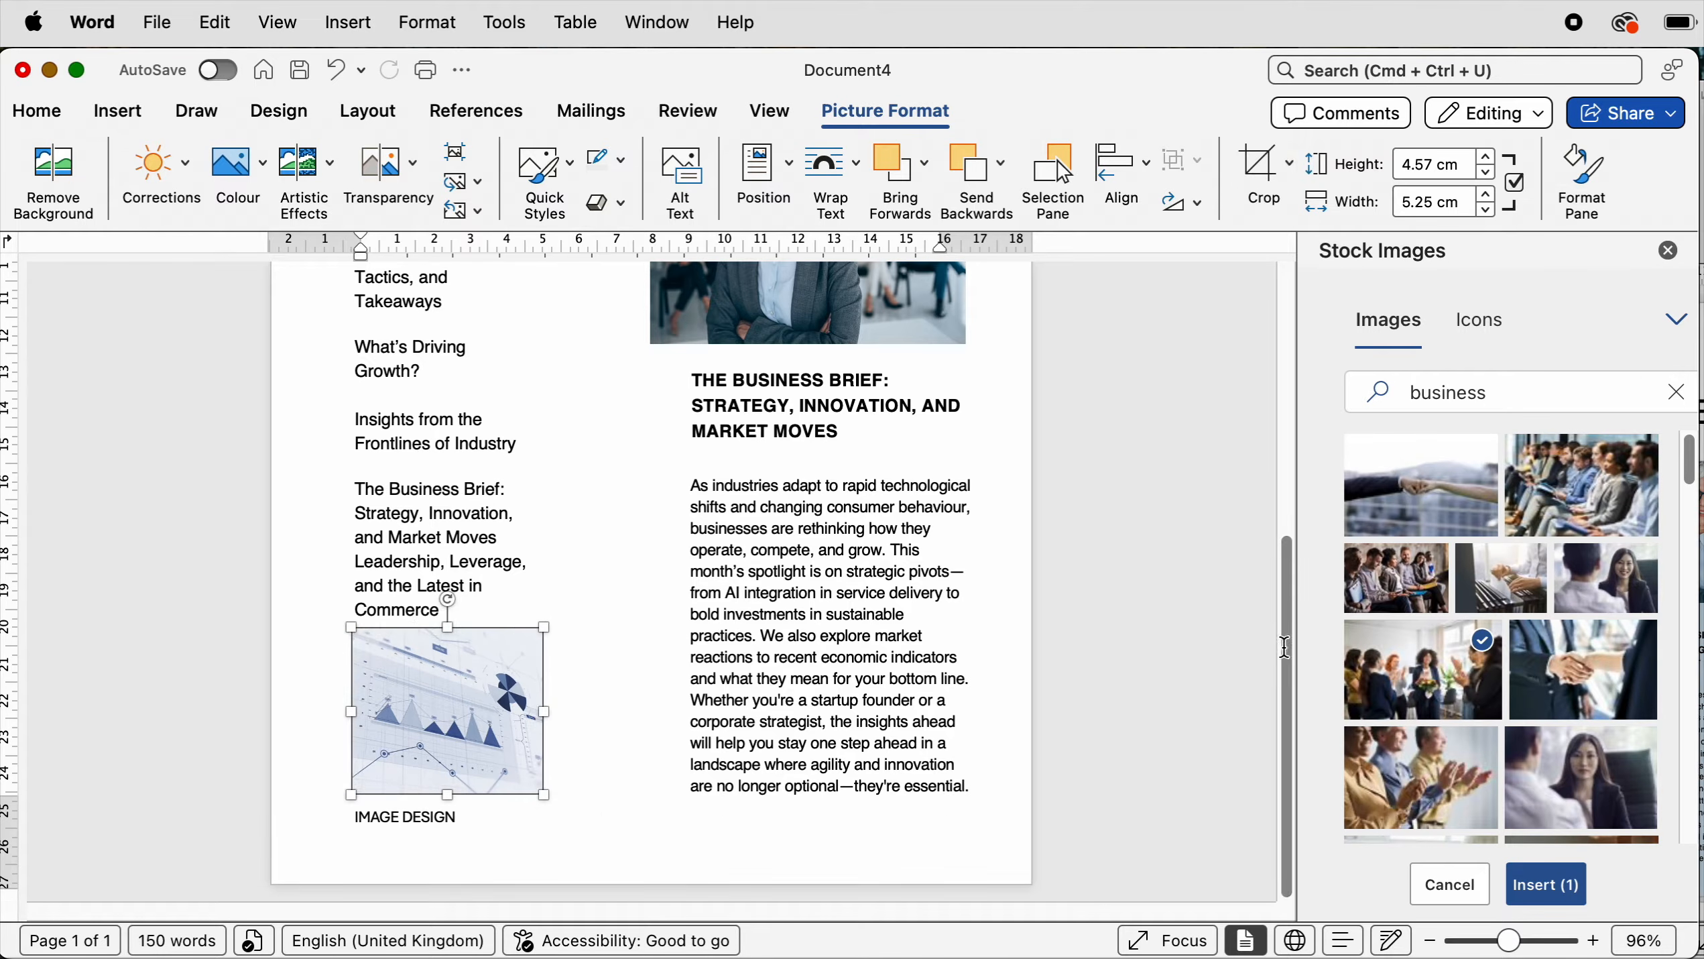
pyautogui.scroll(5, 1284, 604)
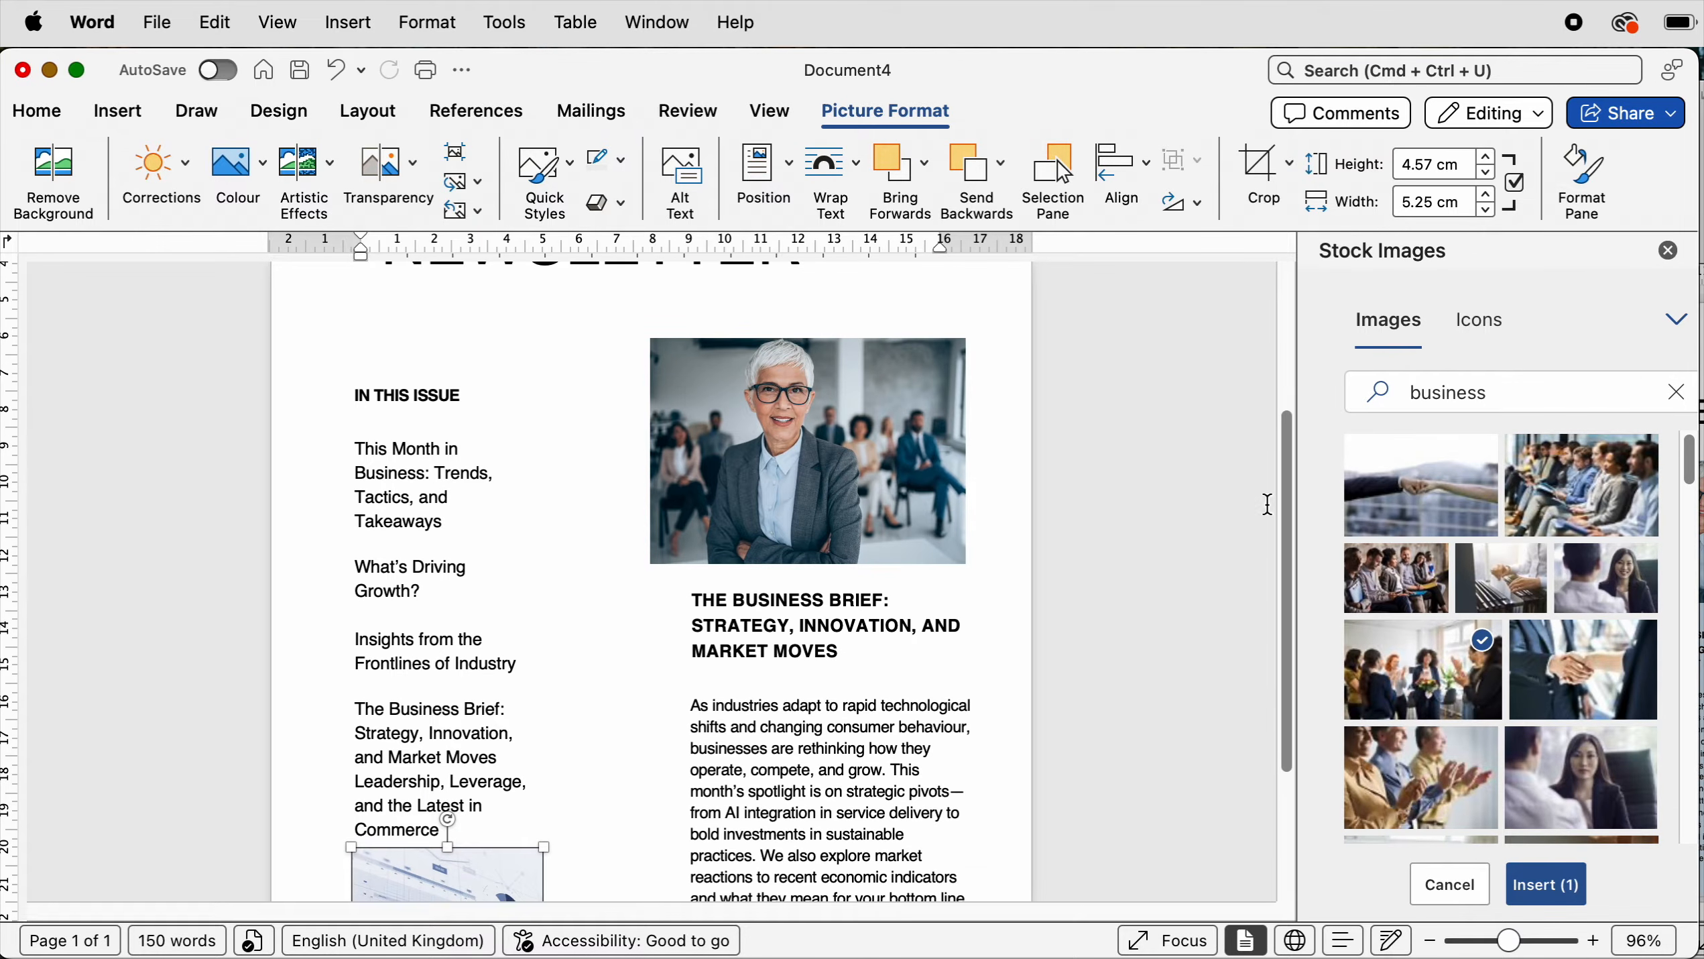
pyautogui.click(120, 111)
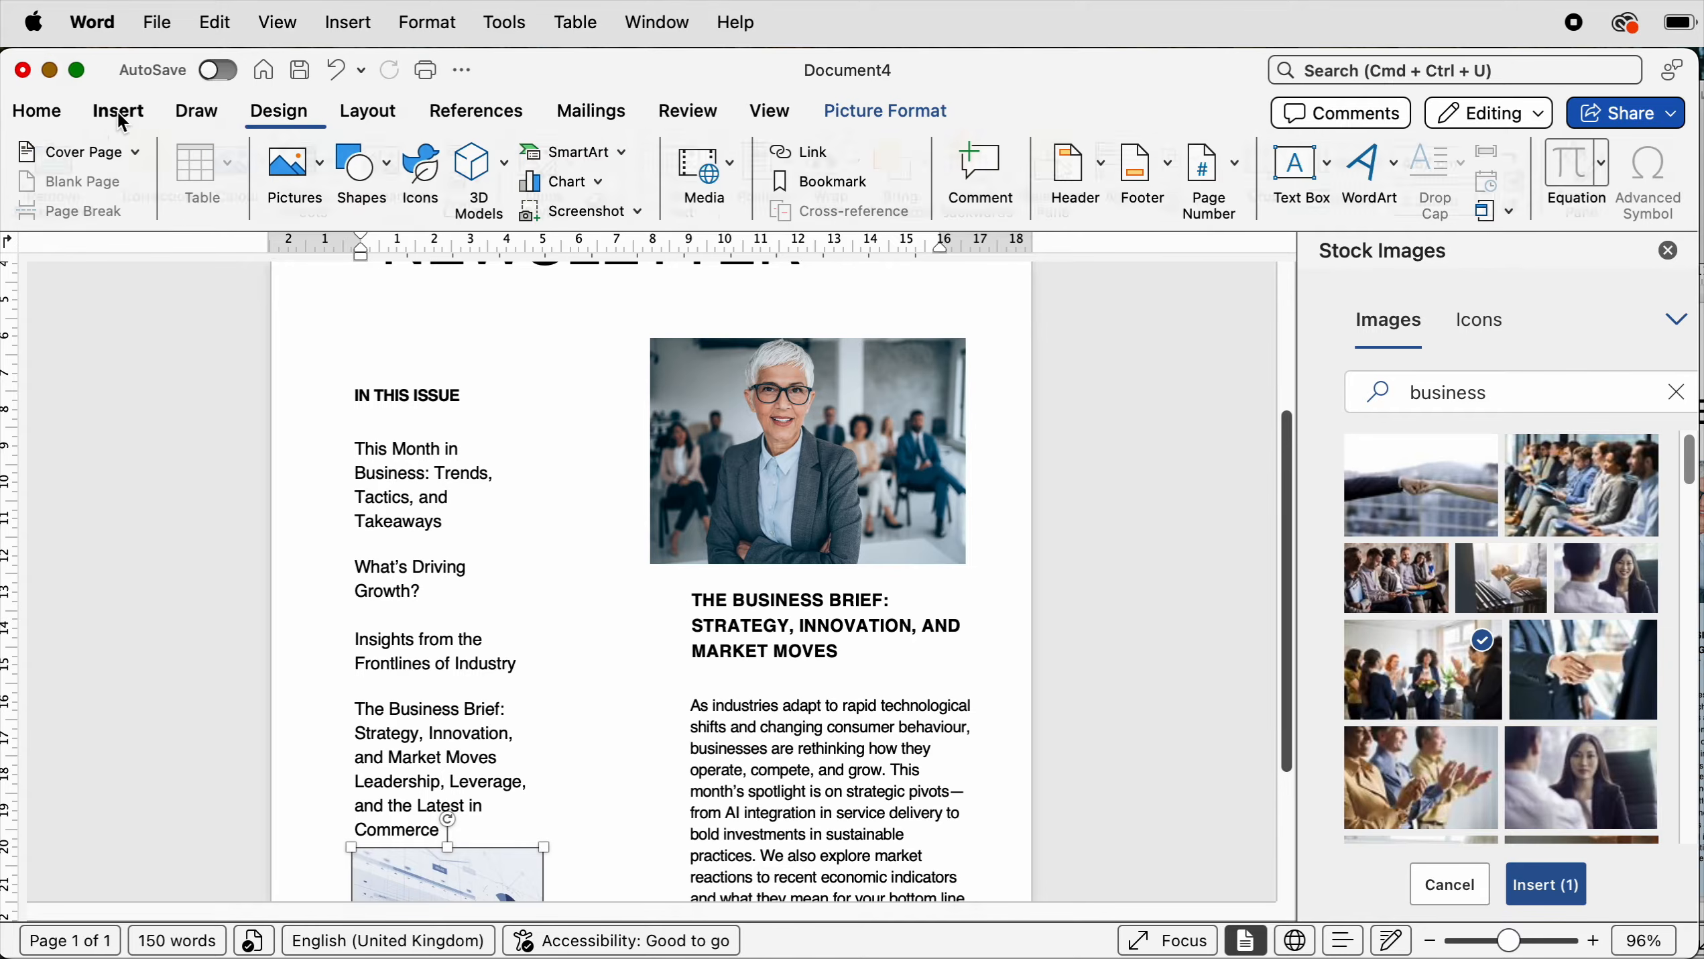
pyautogui.click(389, 175)
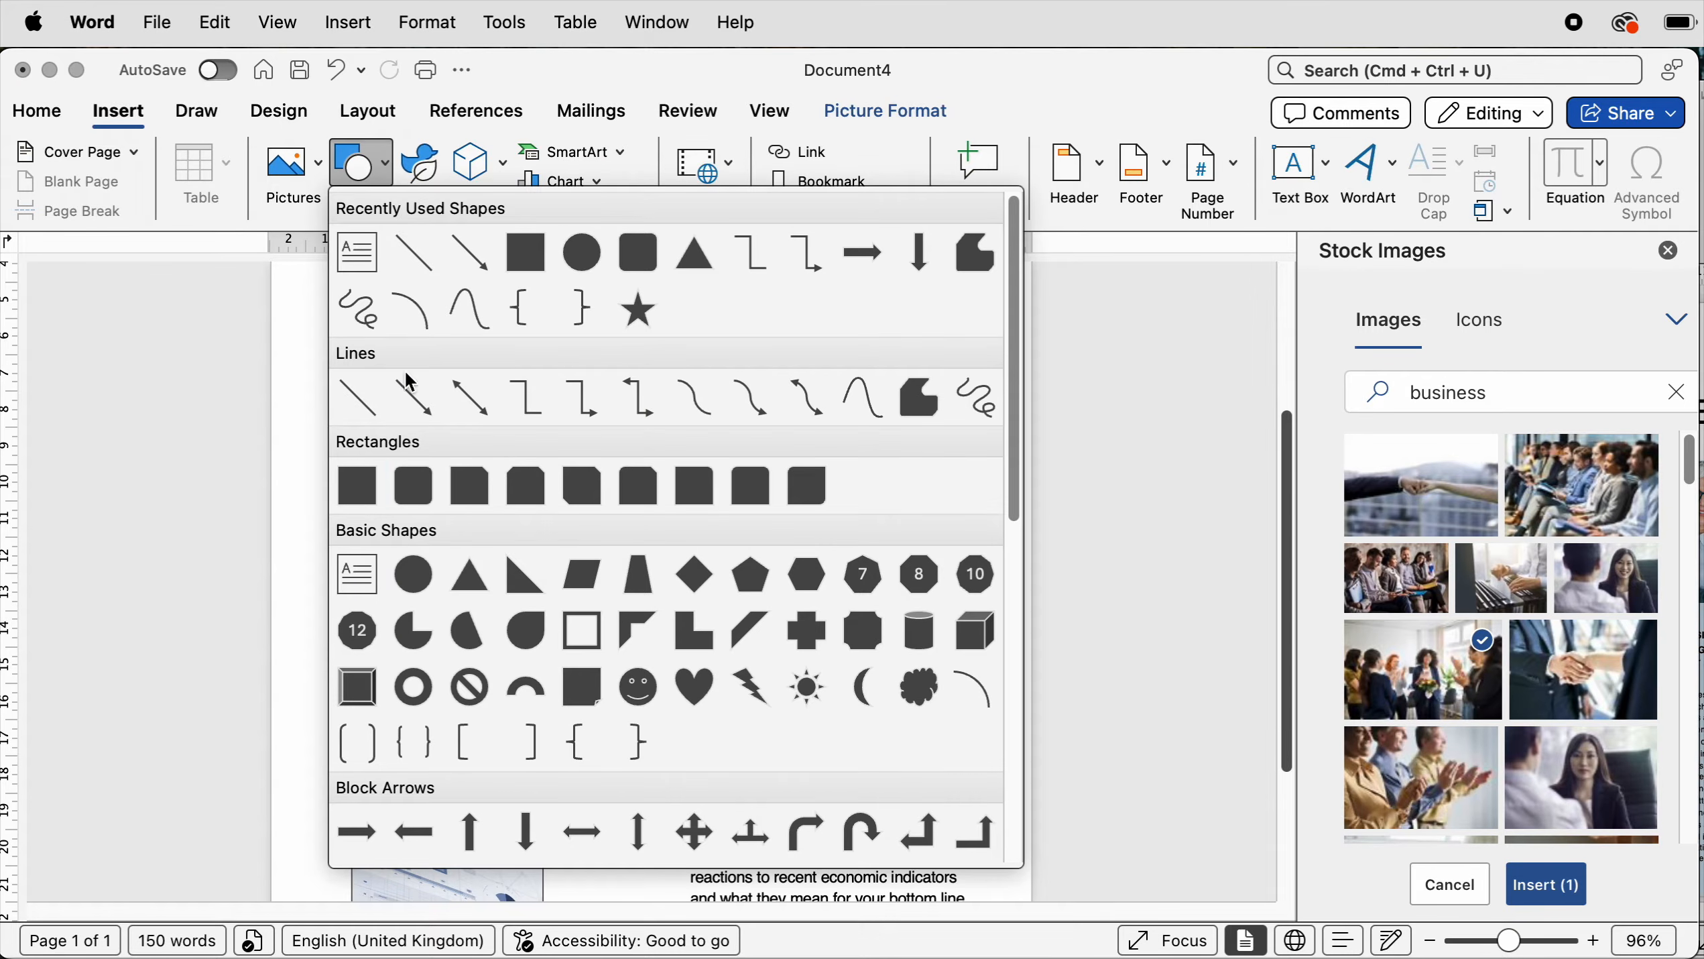
pyautogui.click(355, 485)
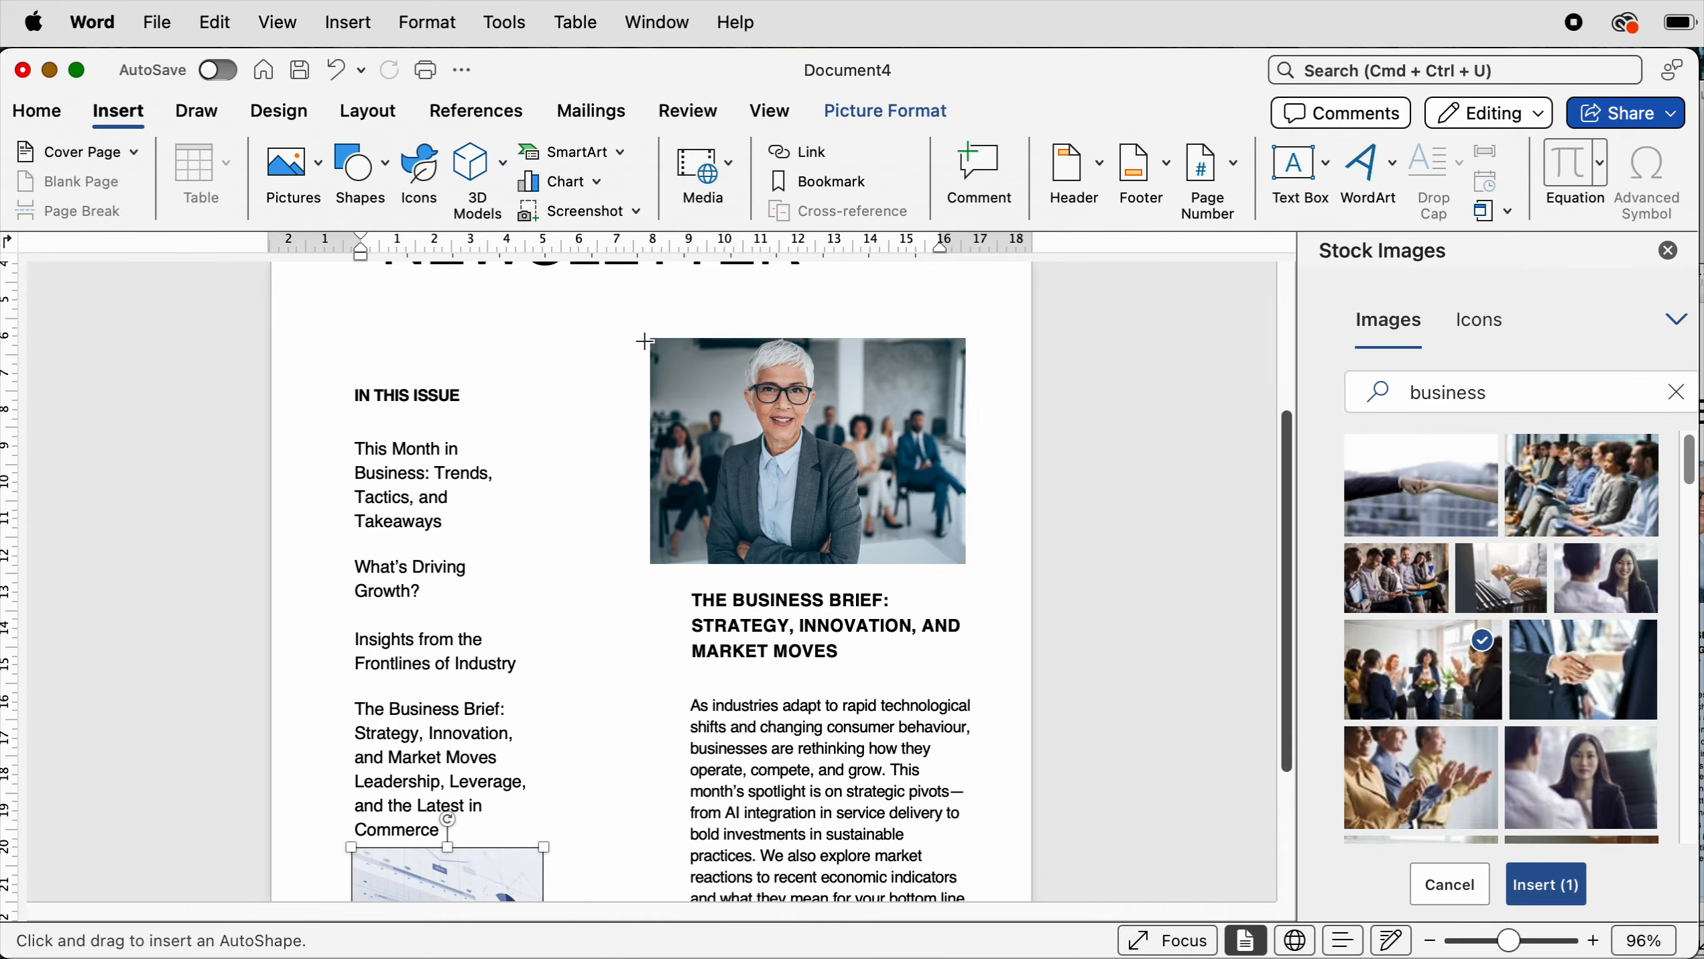
pyautogui.moveTo(645, 343); pyautogui.dragTo(1037, 890)
pyautogui.scroll(4, 1293, 646)
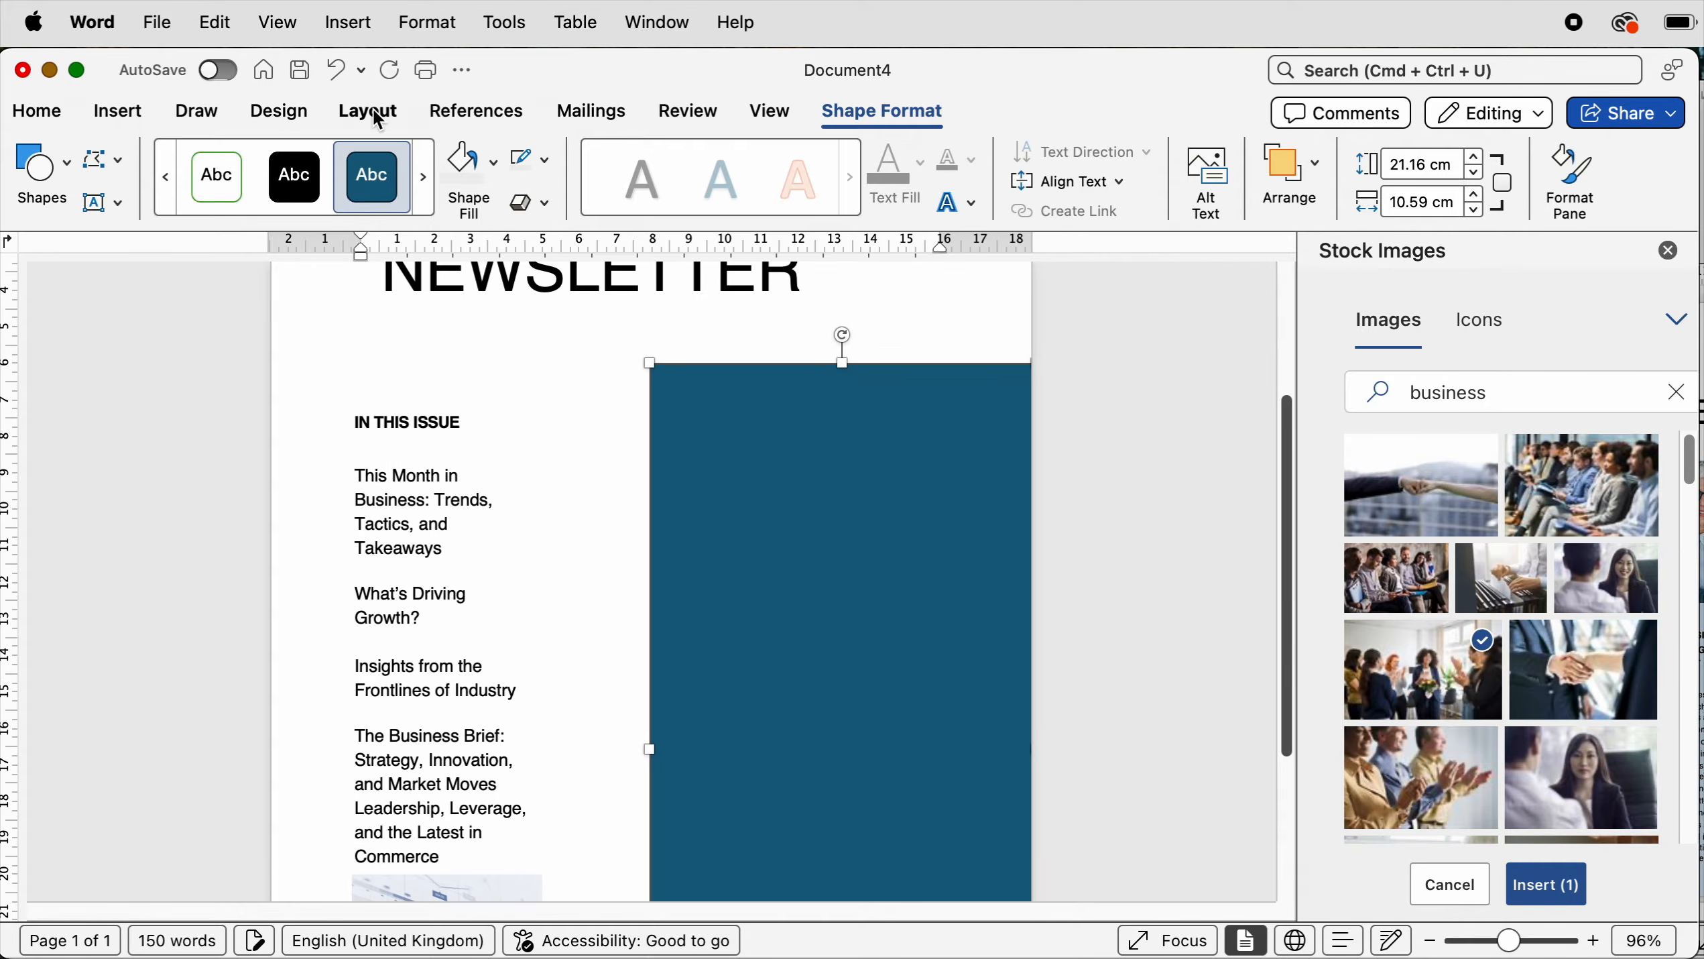
# - Send the rectangle behind the text
pyautogui.click(382, 114)
pyautogui.click(1216, 166)
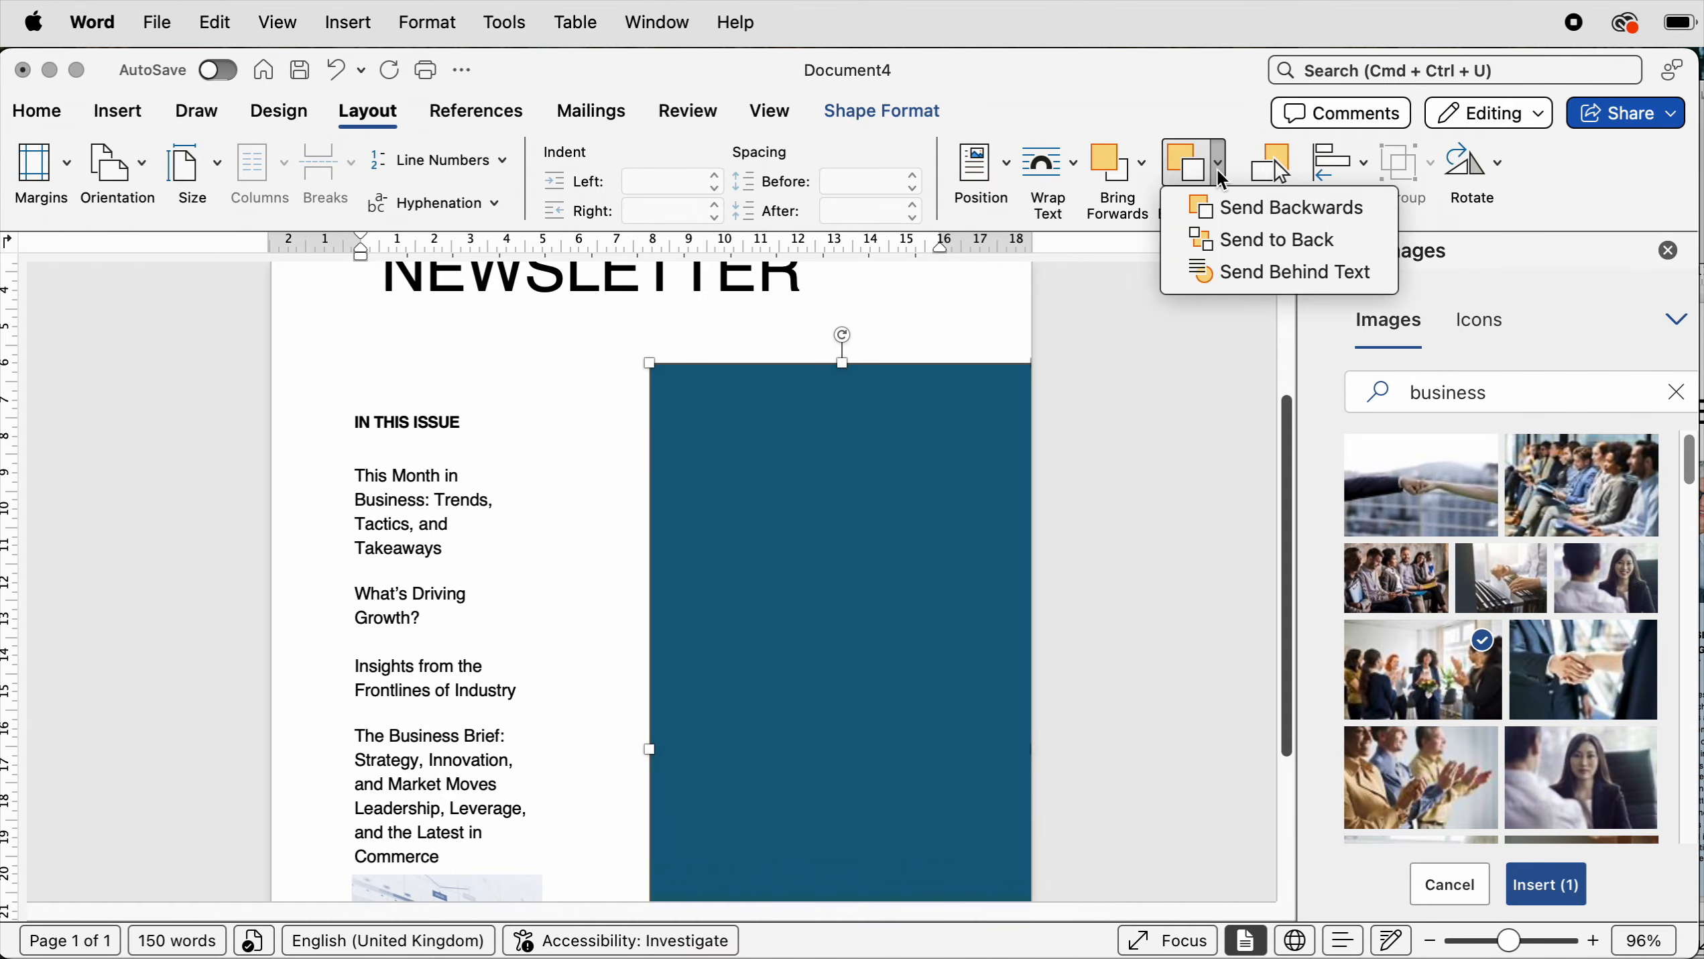
pyautogui.click(1234, 249)
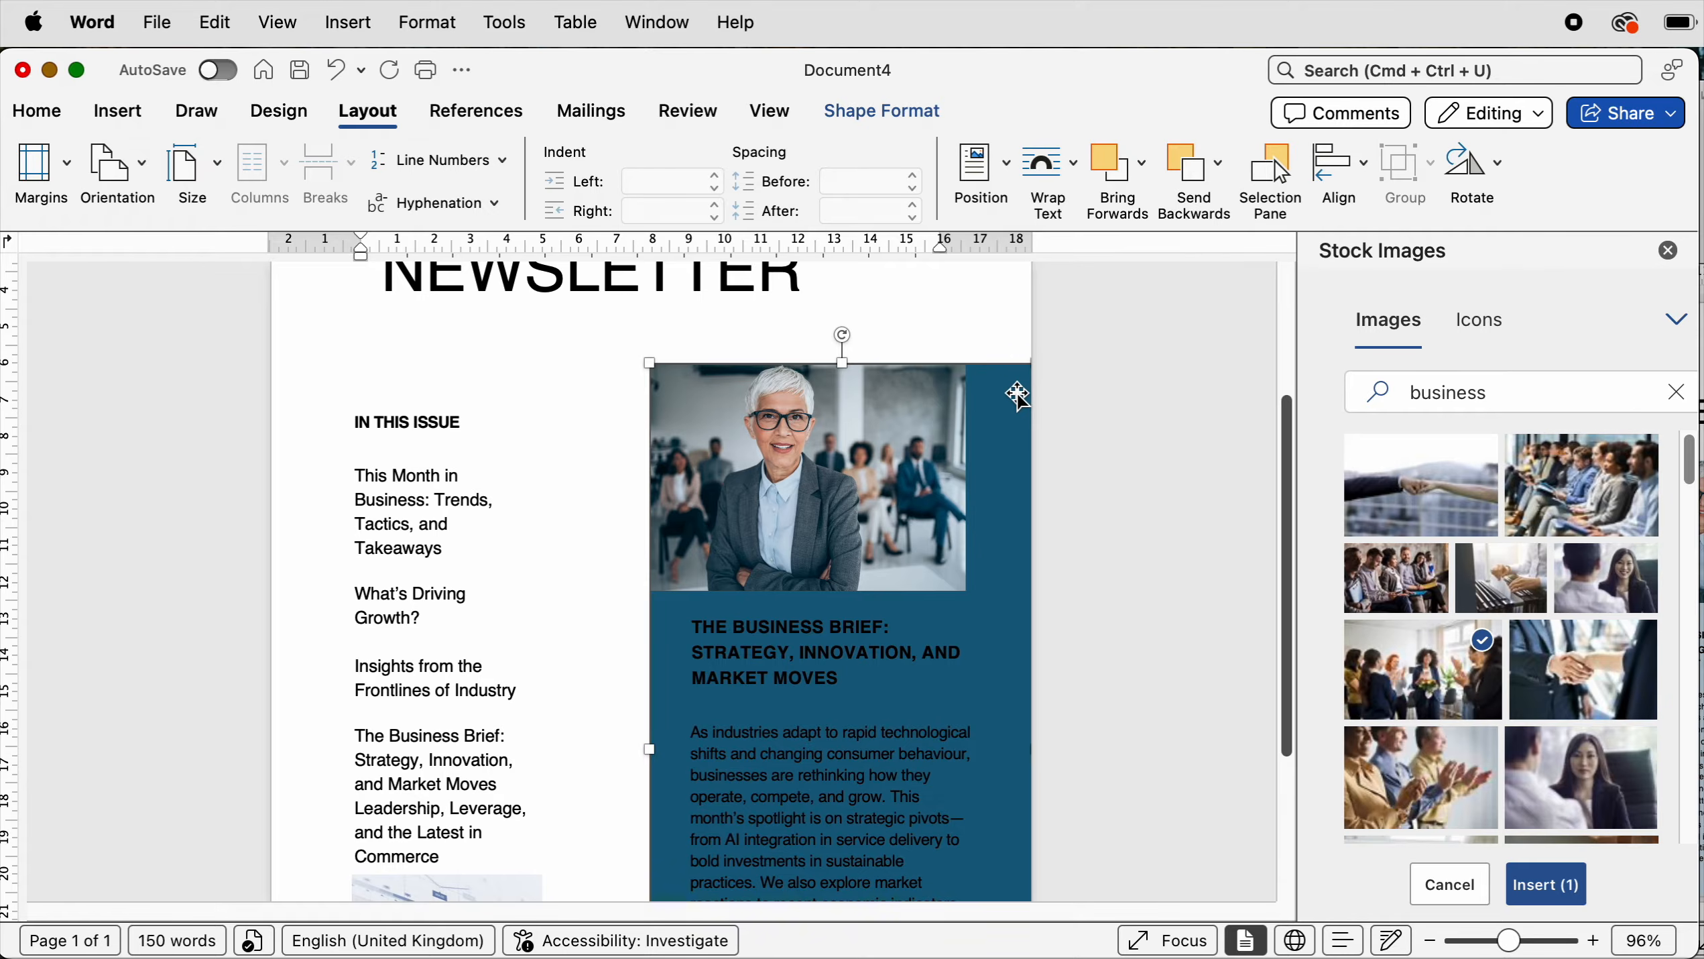
# - Remove the outline from the background rectangle
pyautogui.click(896, 109)
pyautogui.click(549, 164)
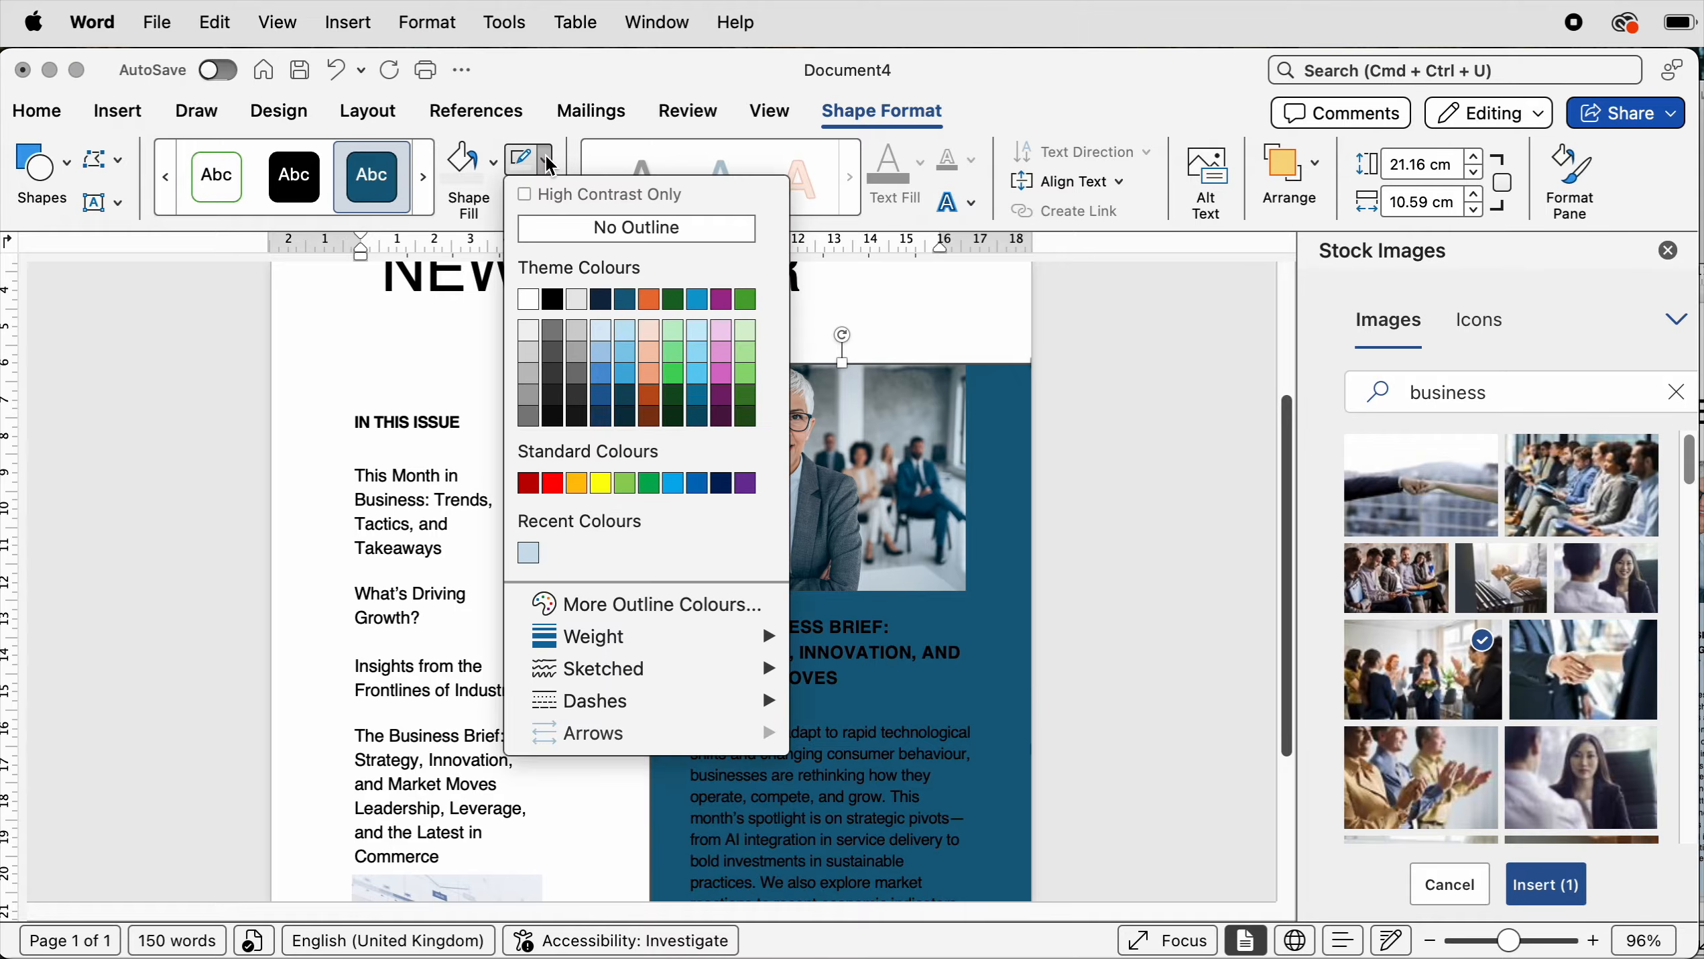
pyautogui.click(561, 231)
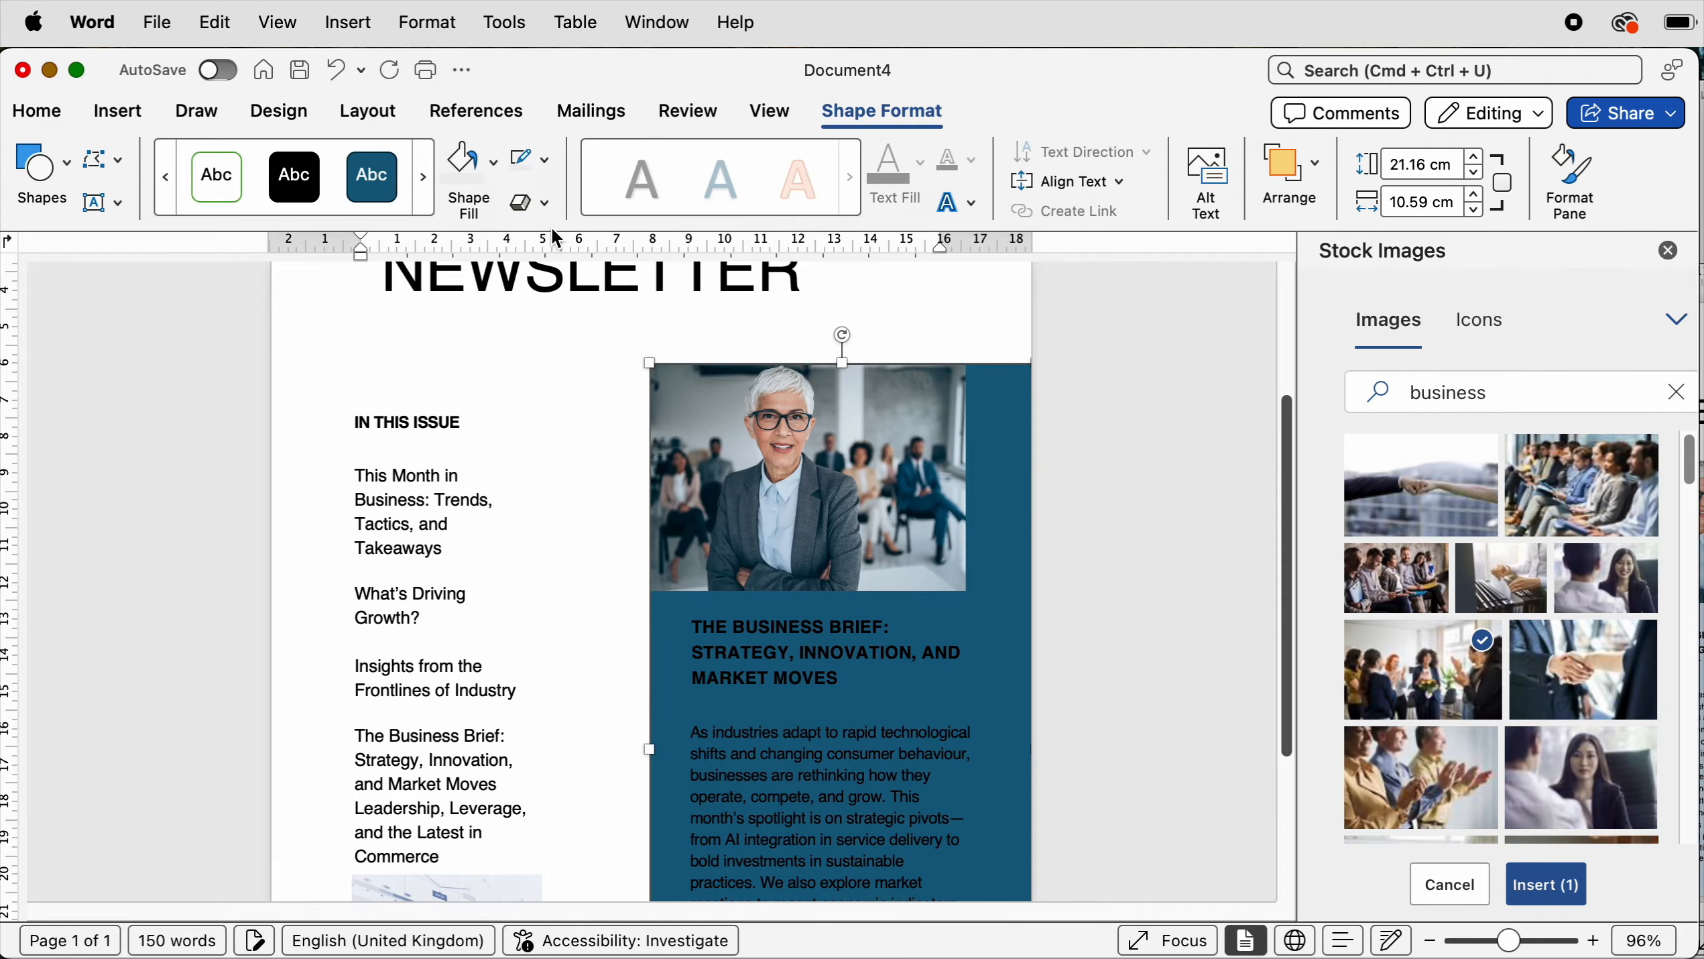
# - Fill the rectangle with the light blue recent colour
pyautogui.click(495, 163)
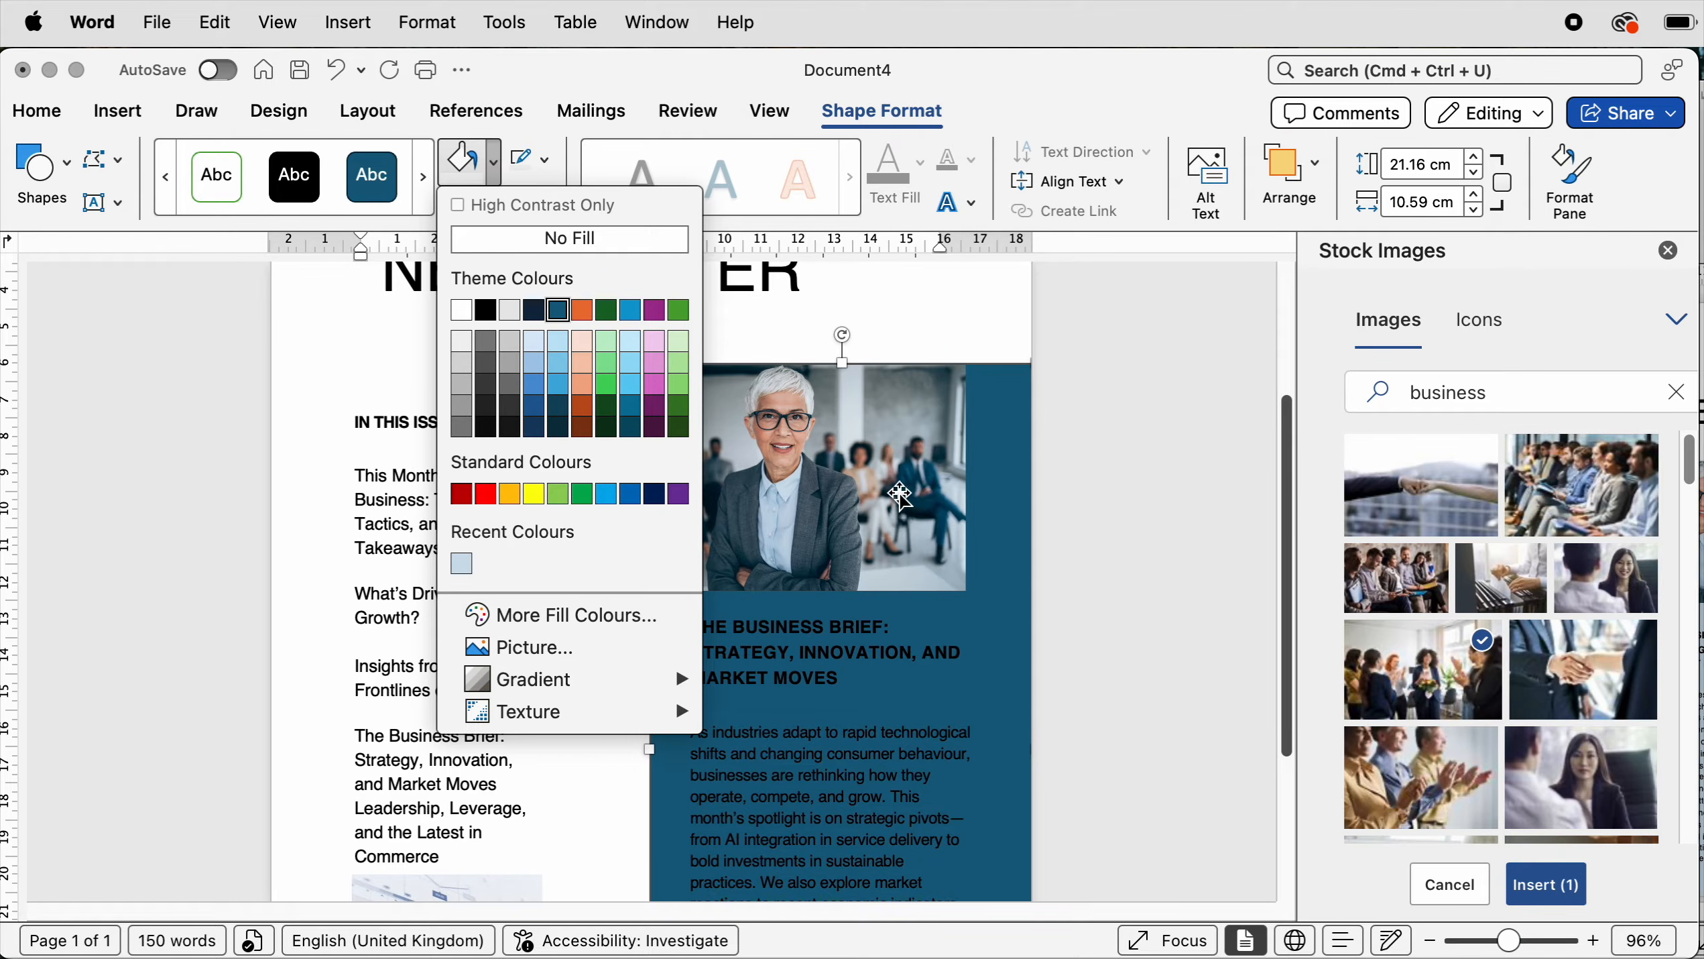
pyautogui.click(462, 564)
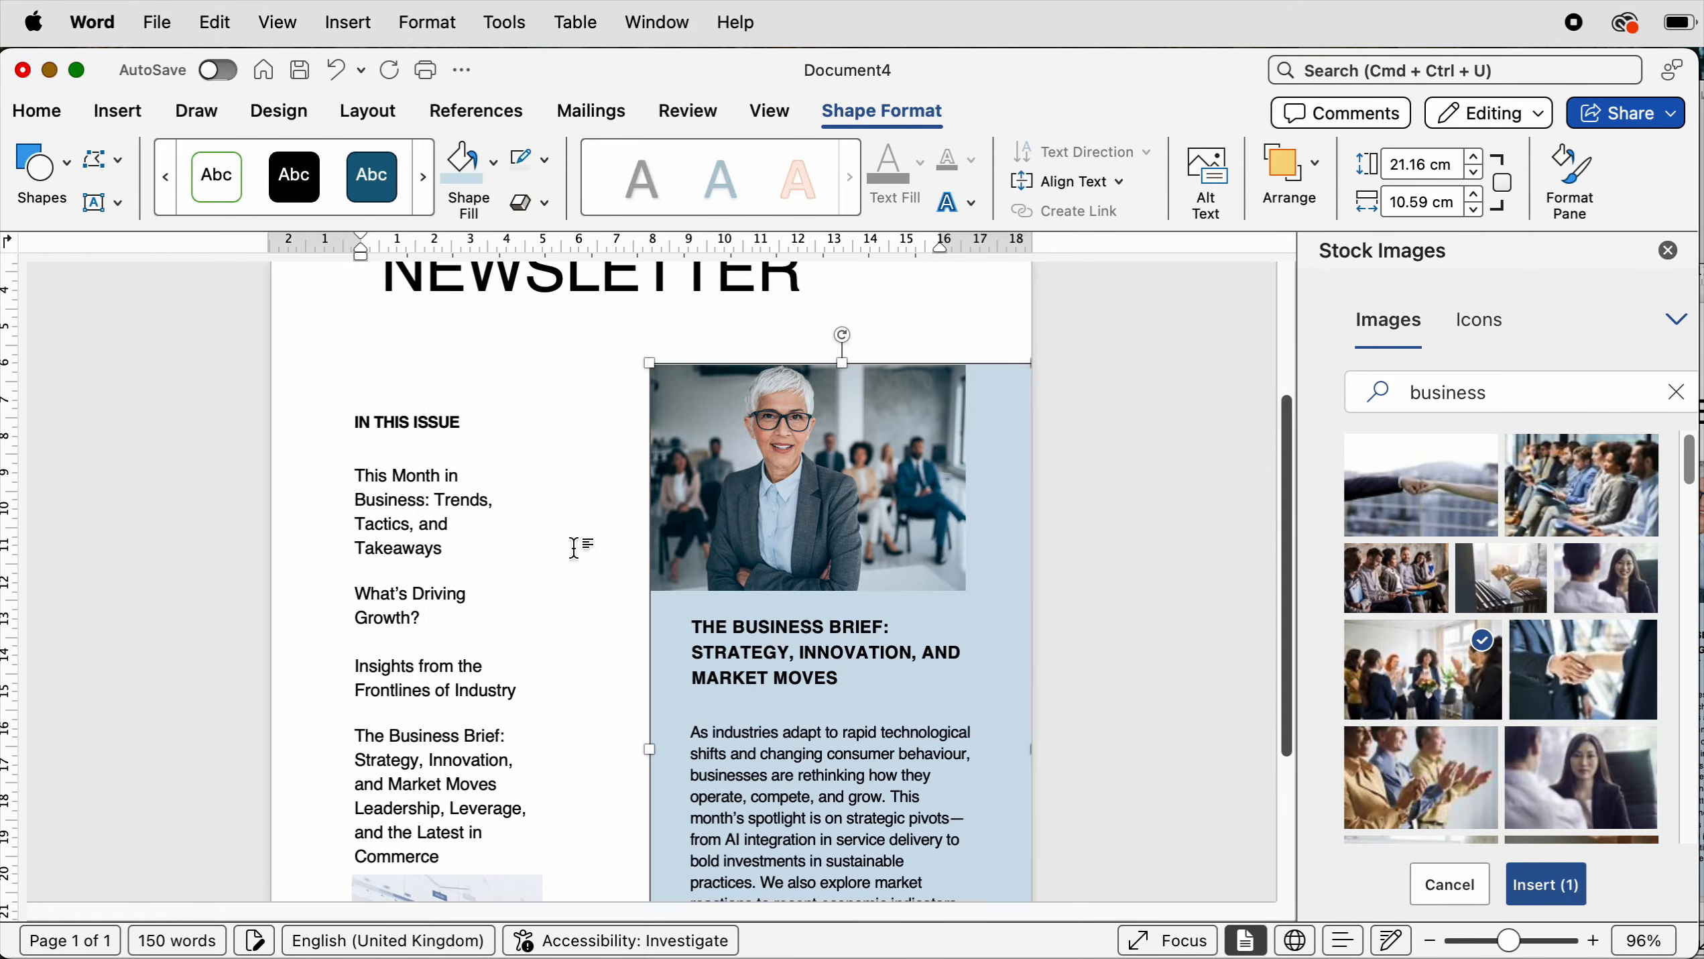
# - Try to pick a custom medium blue fill for the rectangle from the colour wheel
pyautogui.click(491, 168)
pyautogui.click(552, 614)
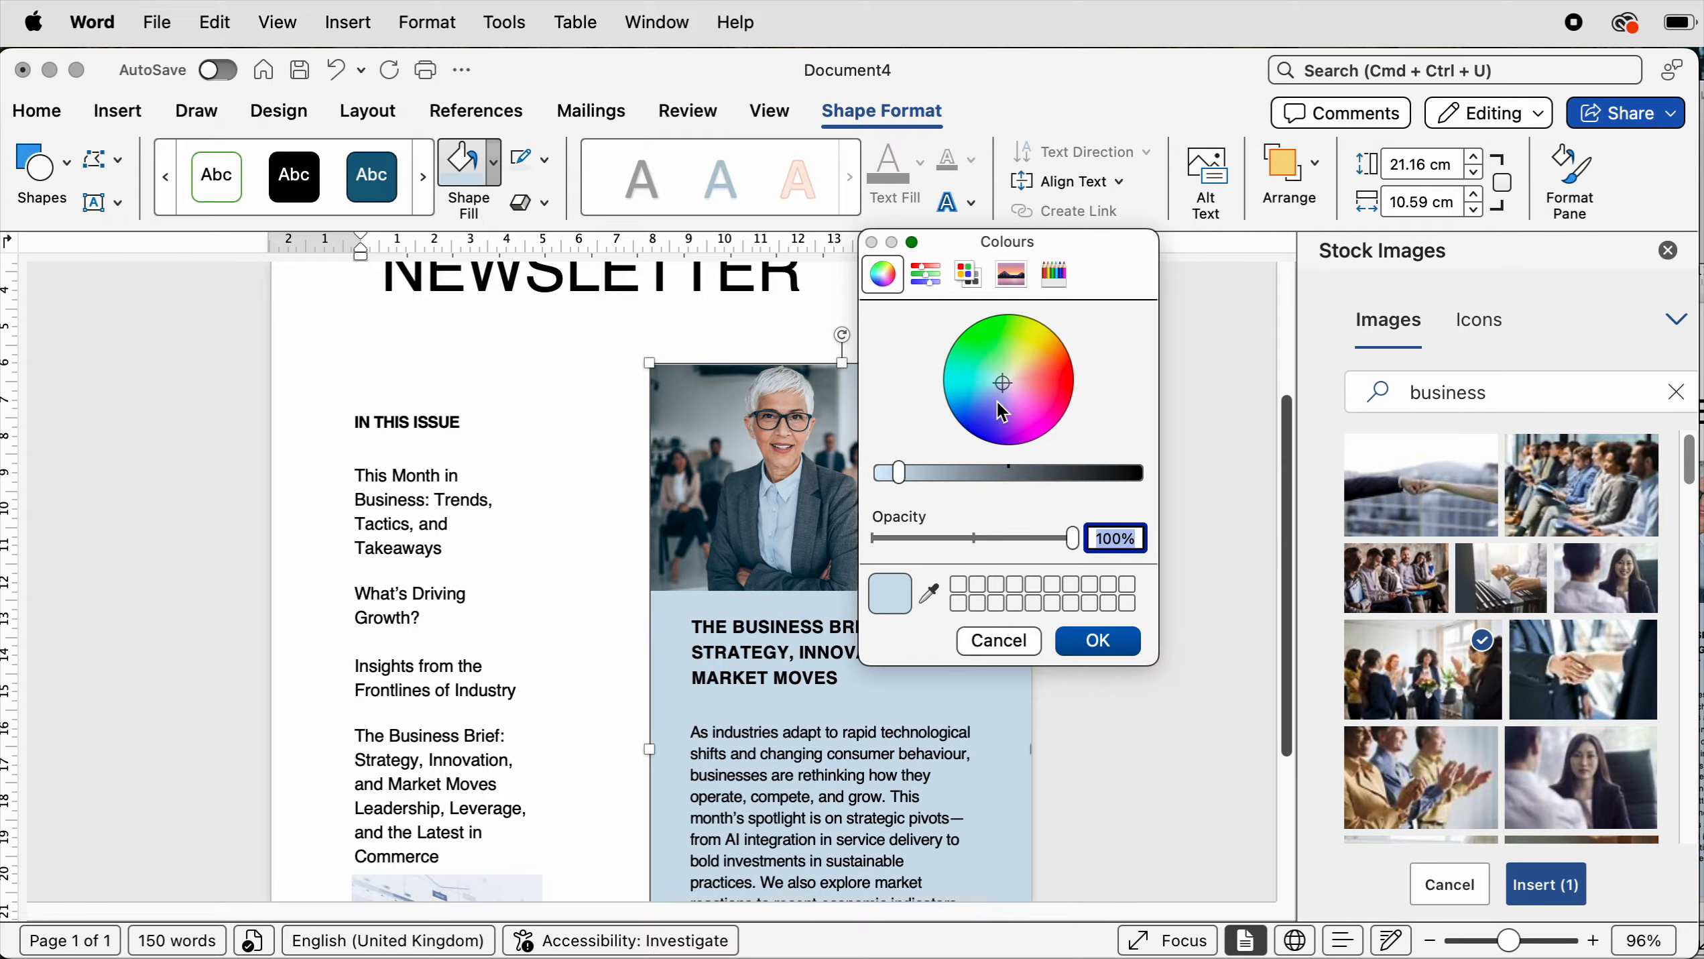
pyautogui.click(930, 594)
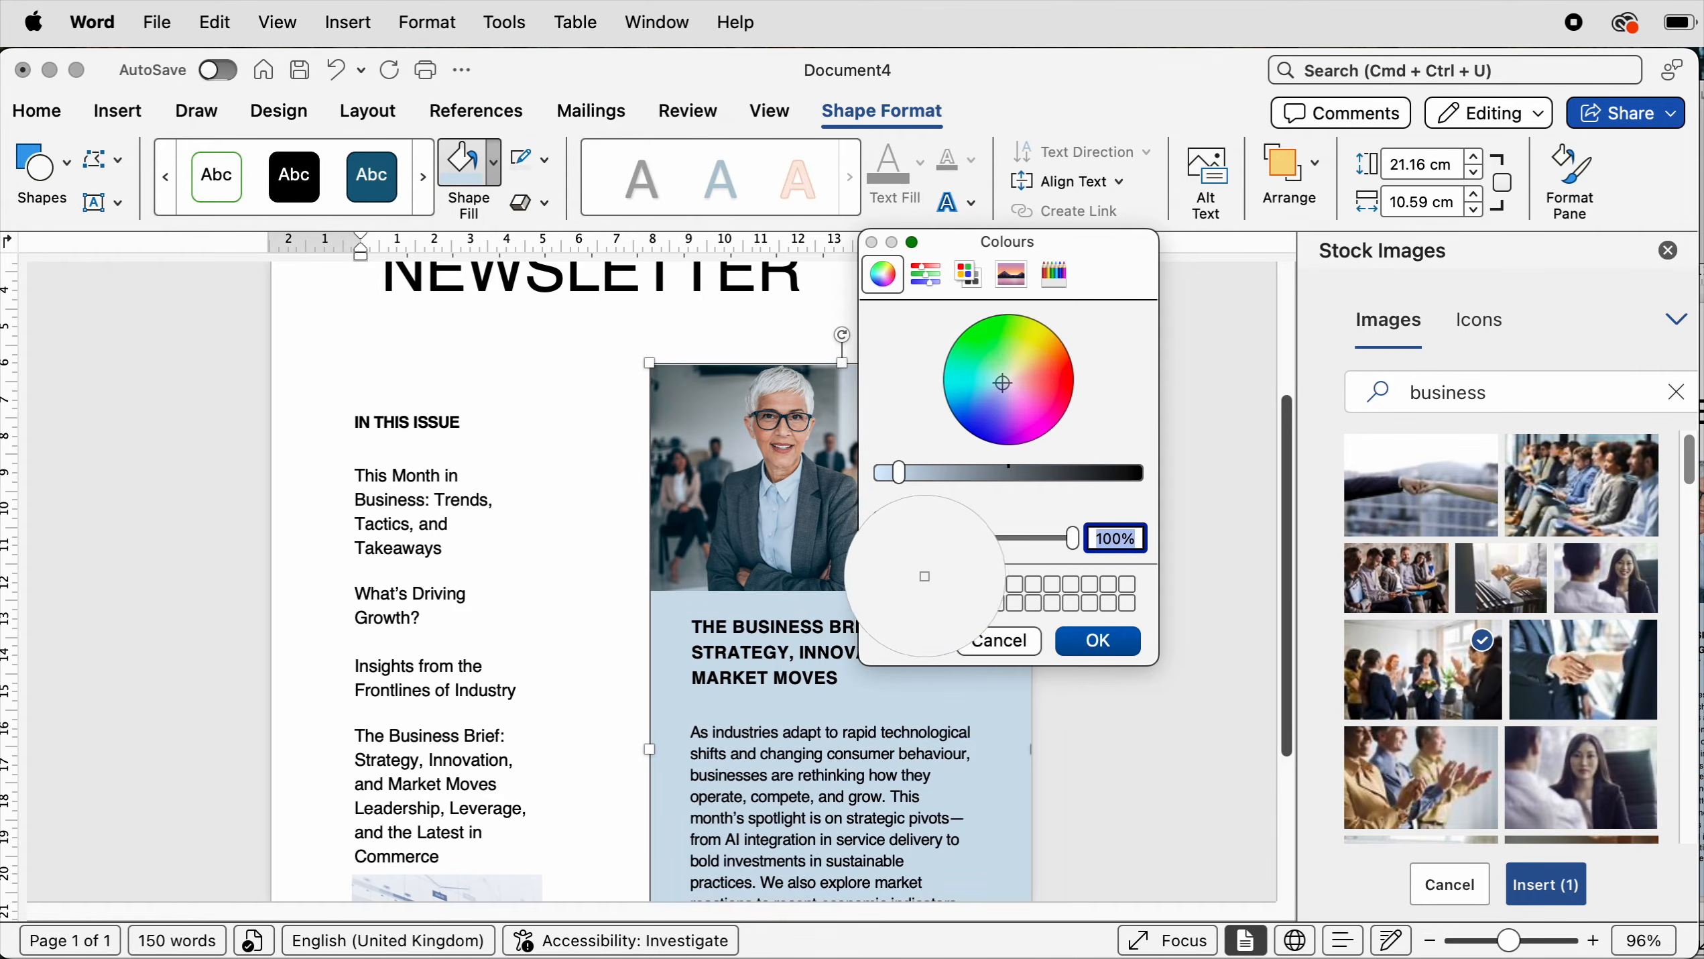
pyautogui.press('Escape')
pyautogui.moveTo(1002, 384); pyautogui.dragTo(983, 397)
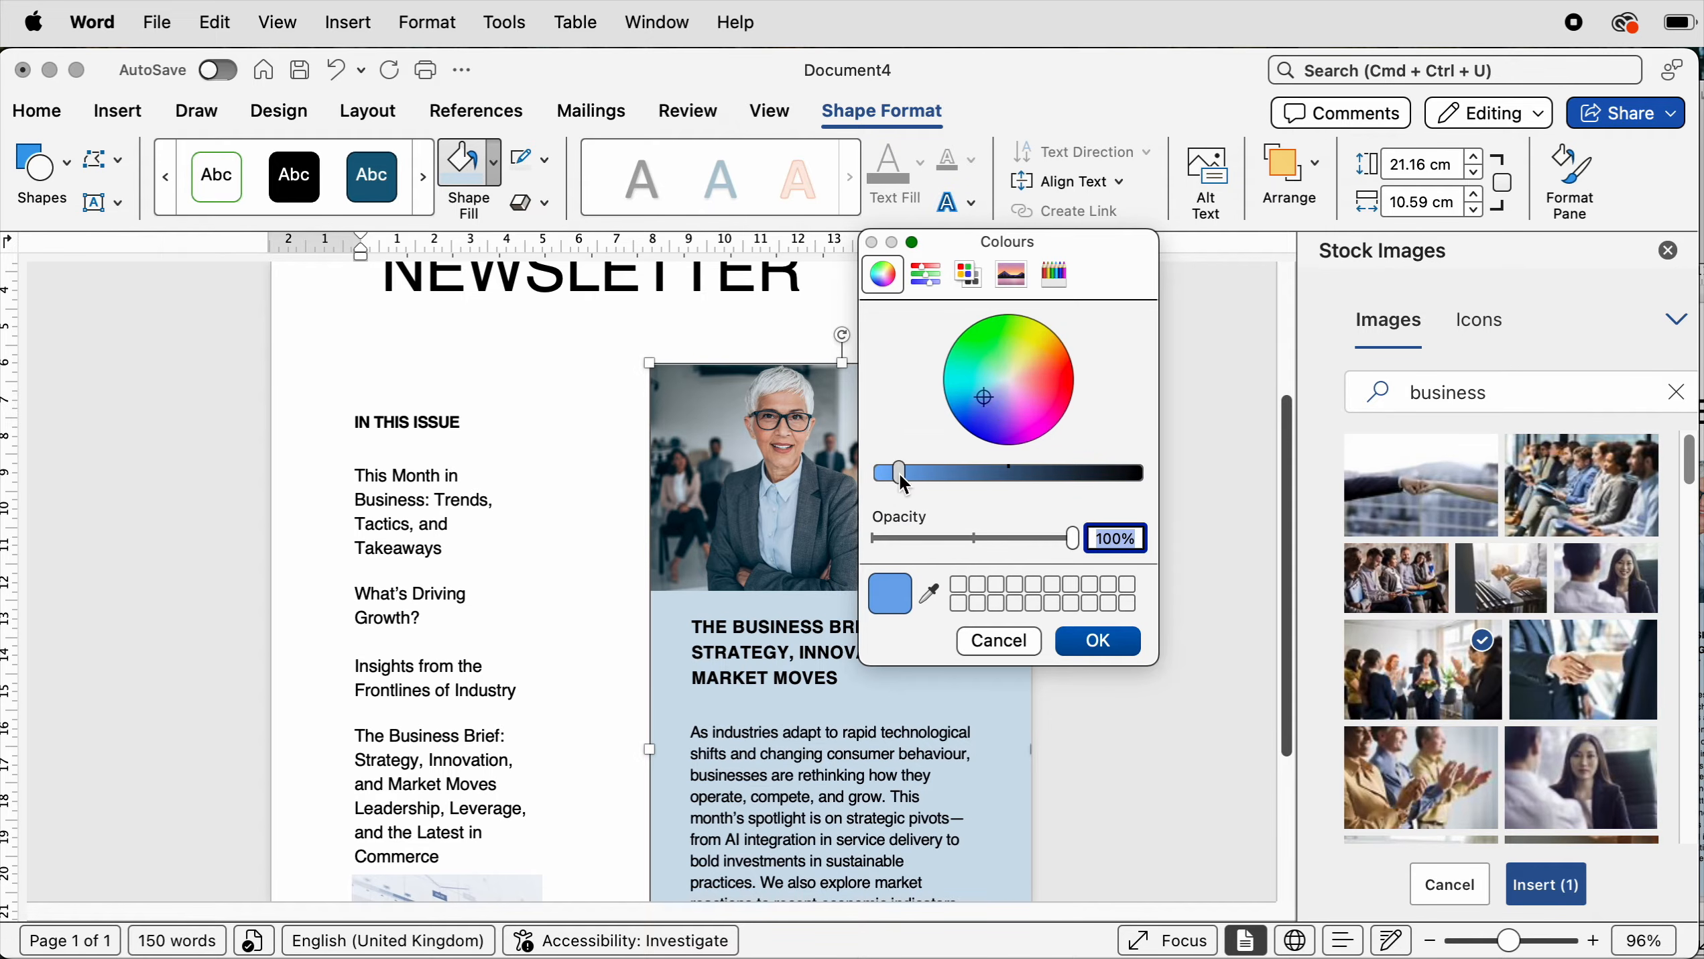
pyautogui.moveTo(900, 477); pyautogui.dragTo(942, 484)
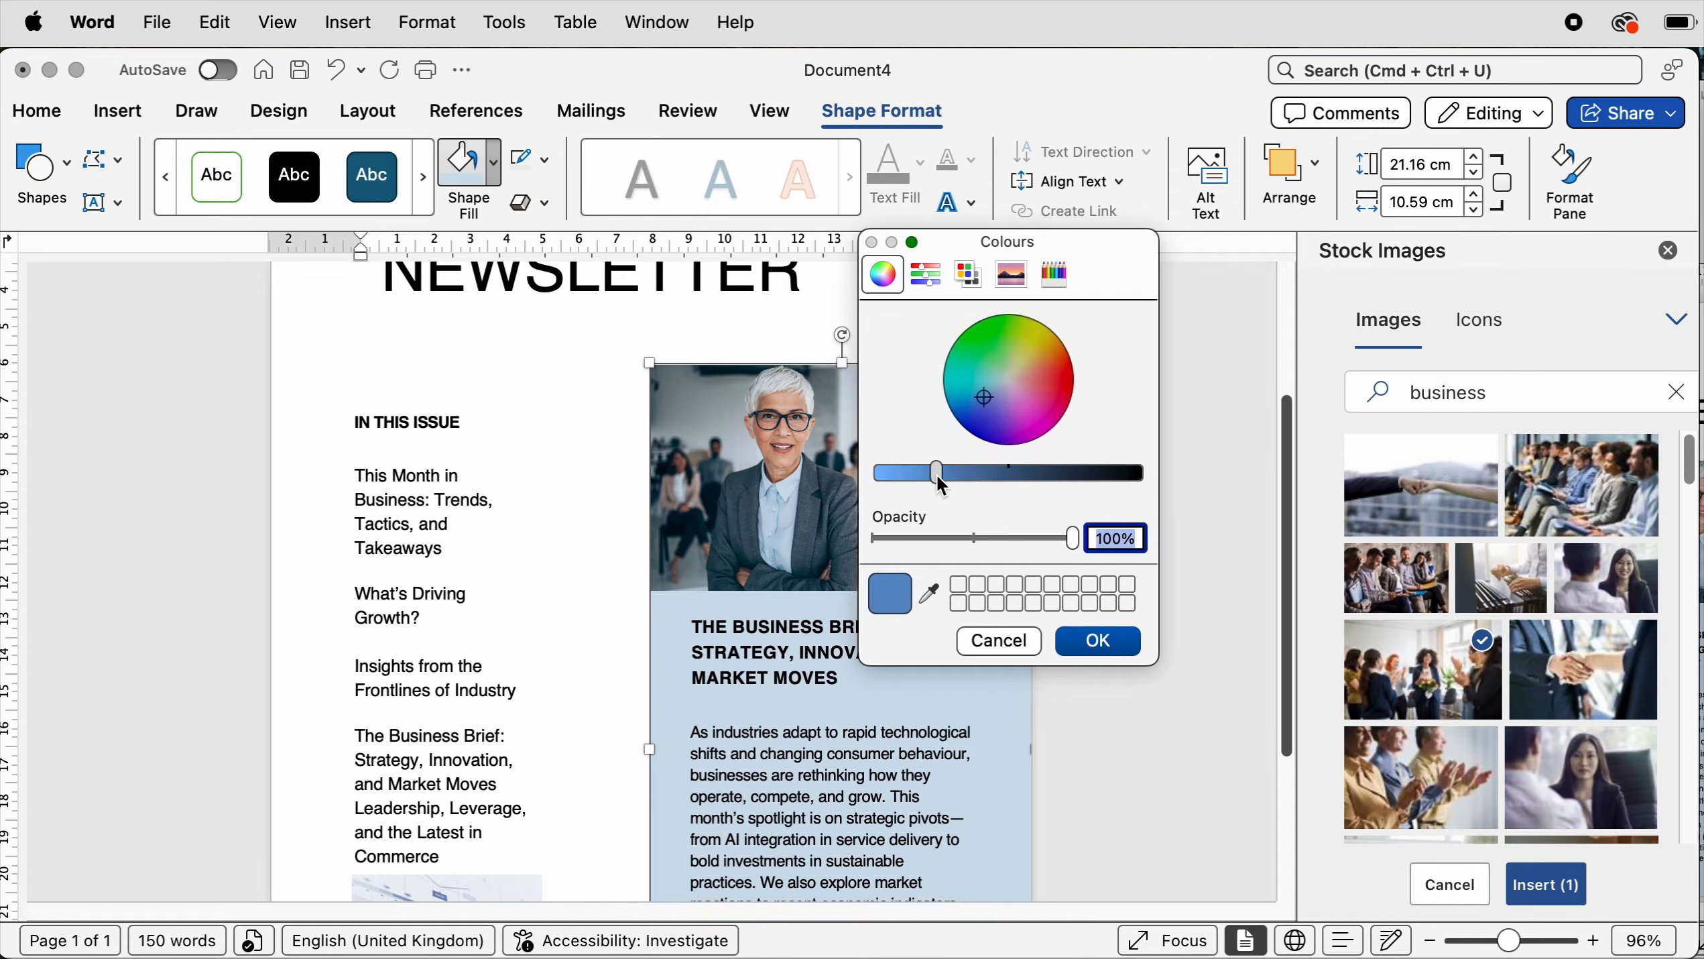
pyautogui.click(1097, 652)
# - Select the photo and the blue rectangle together and align them to the top and left
pyautogui.scroll(5, 1097, 652)
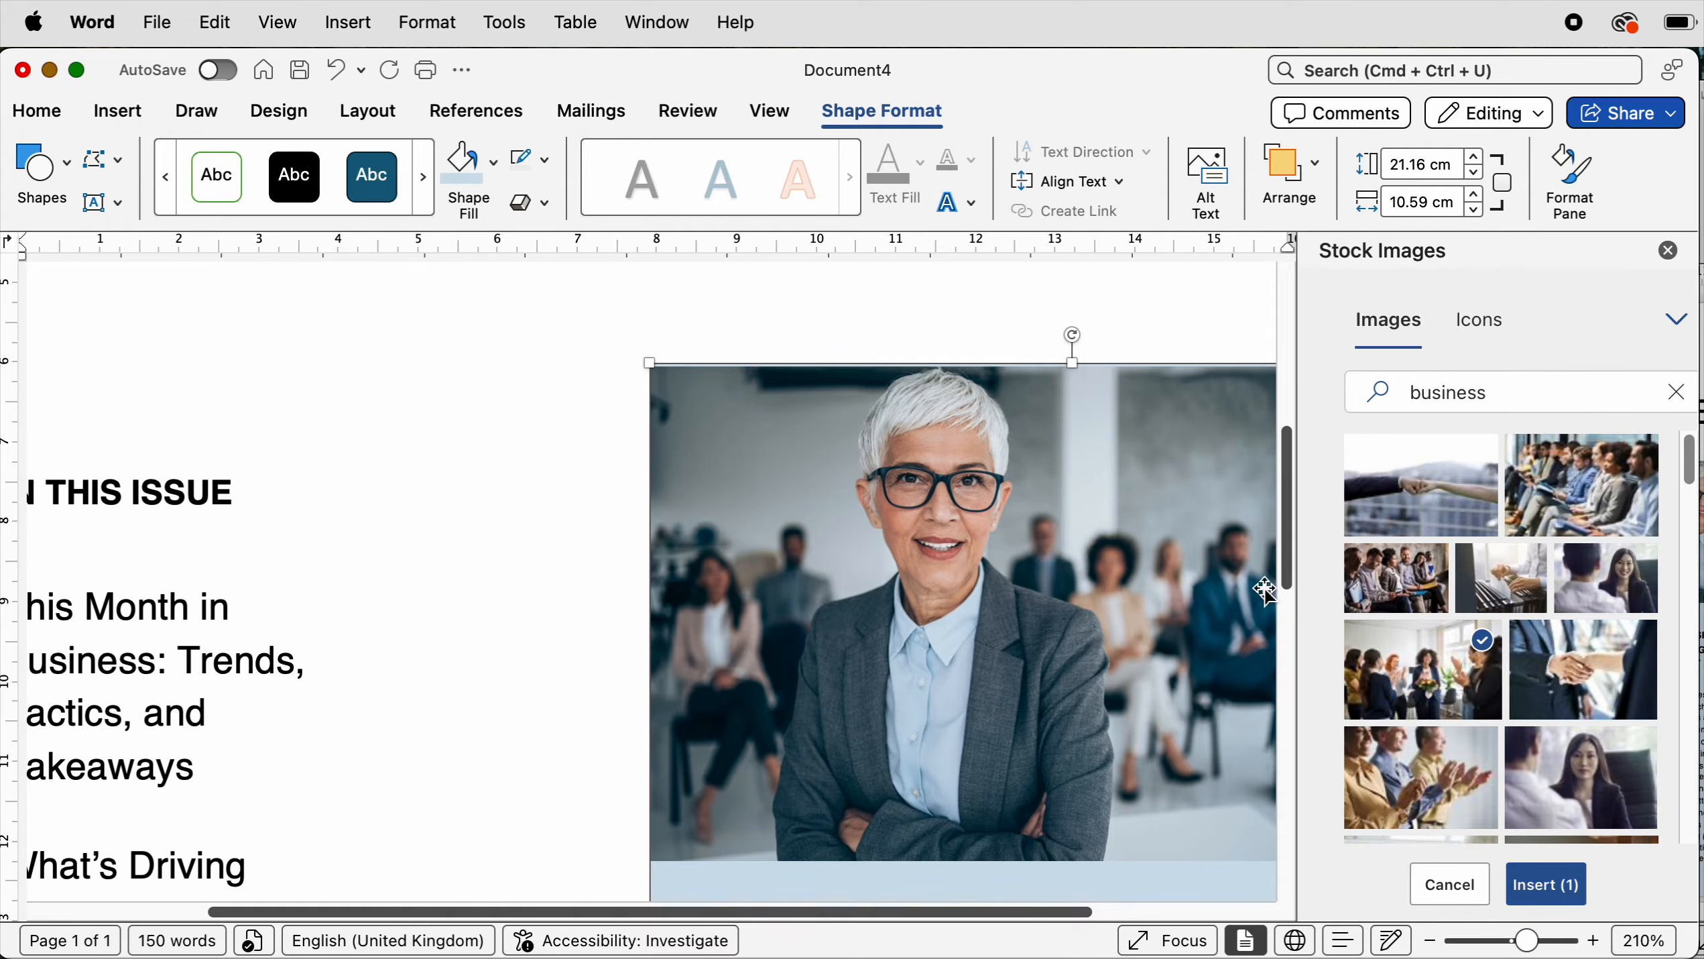
pyautogui.moveTo(1076, 910); pyautogui.dragTo(1288, 885)
pyautogui.click(986, 505)
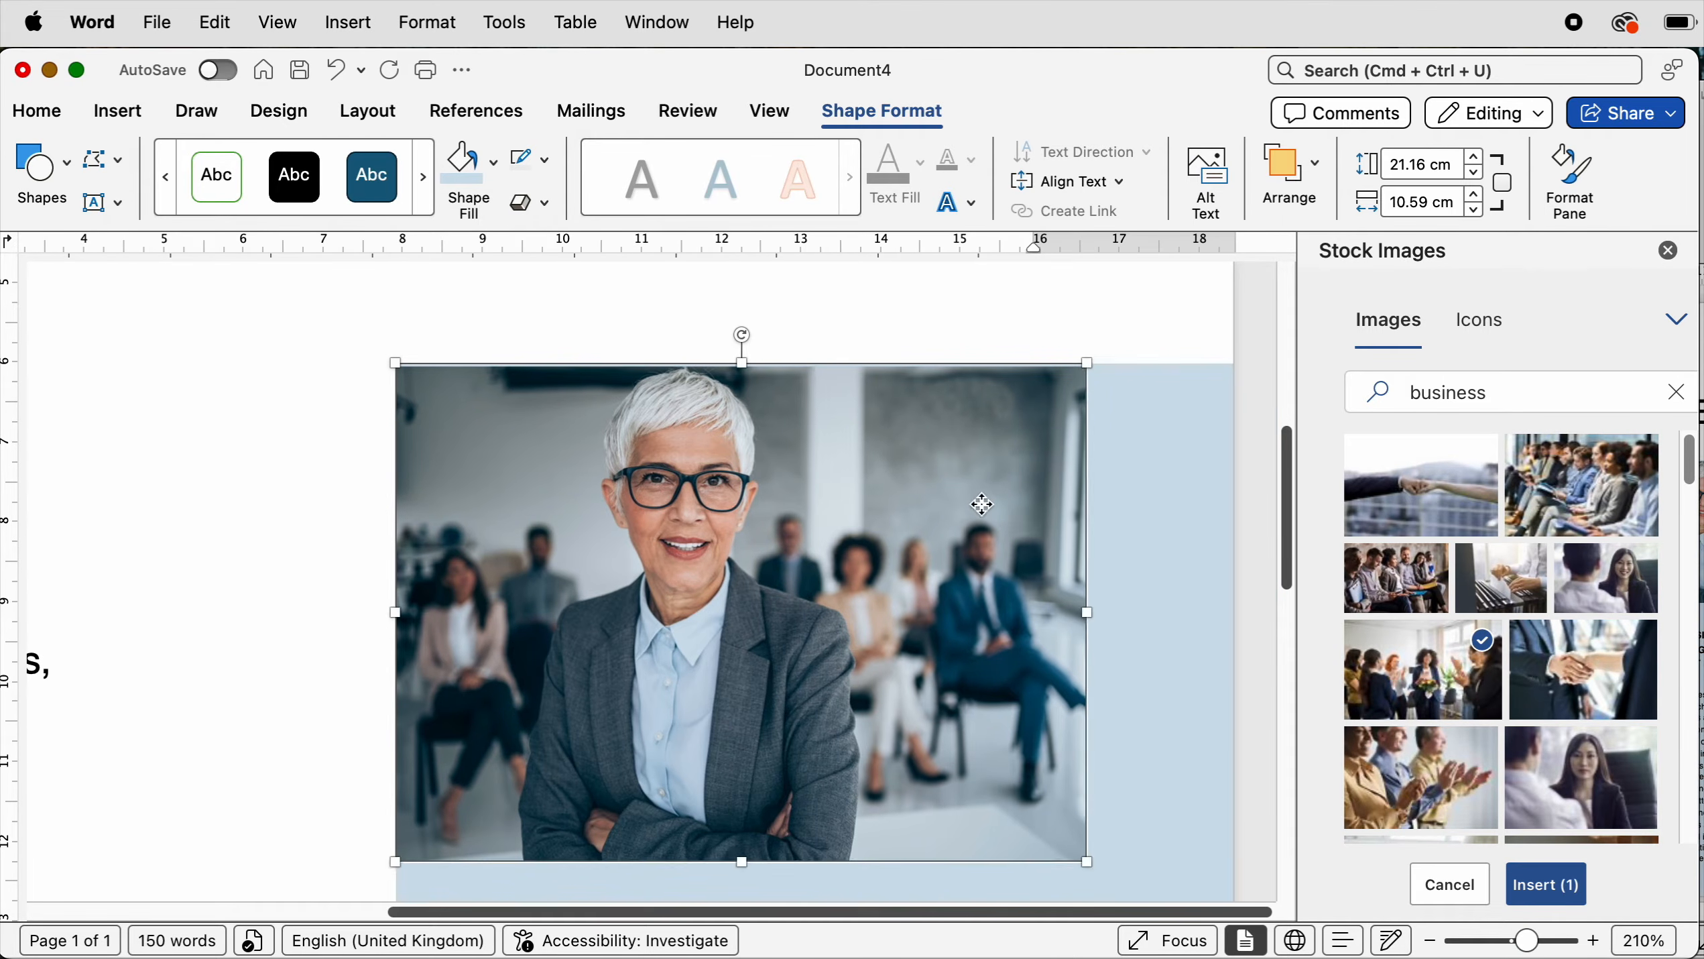
pyautogui.click(1155, 442)
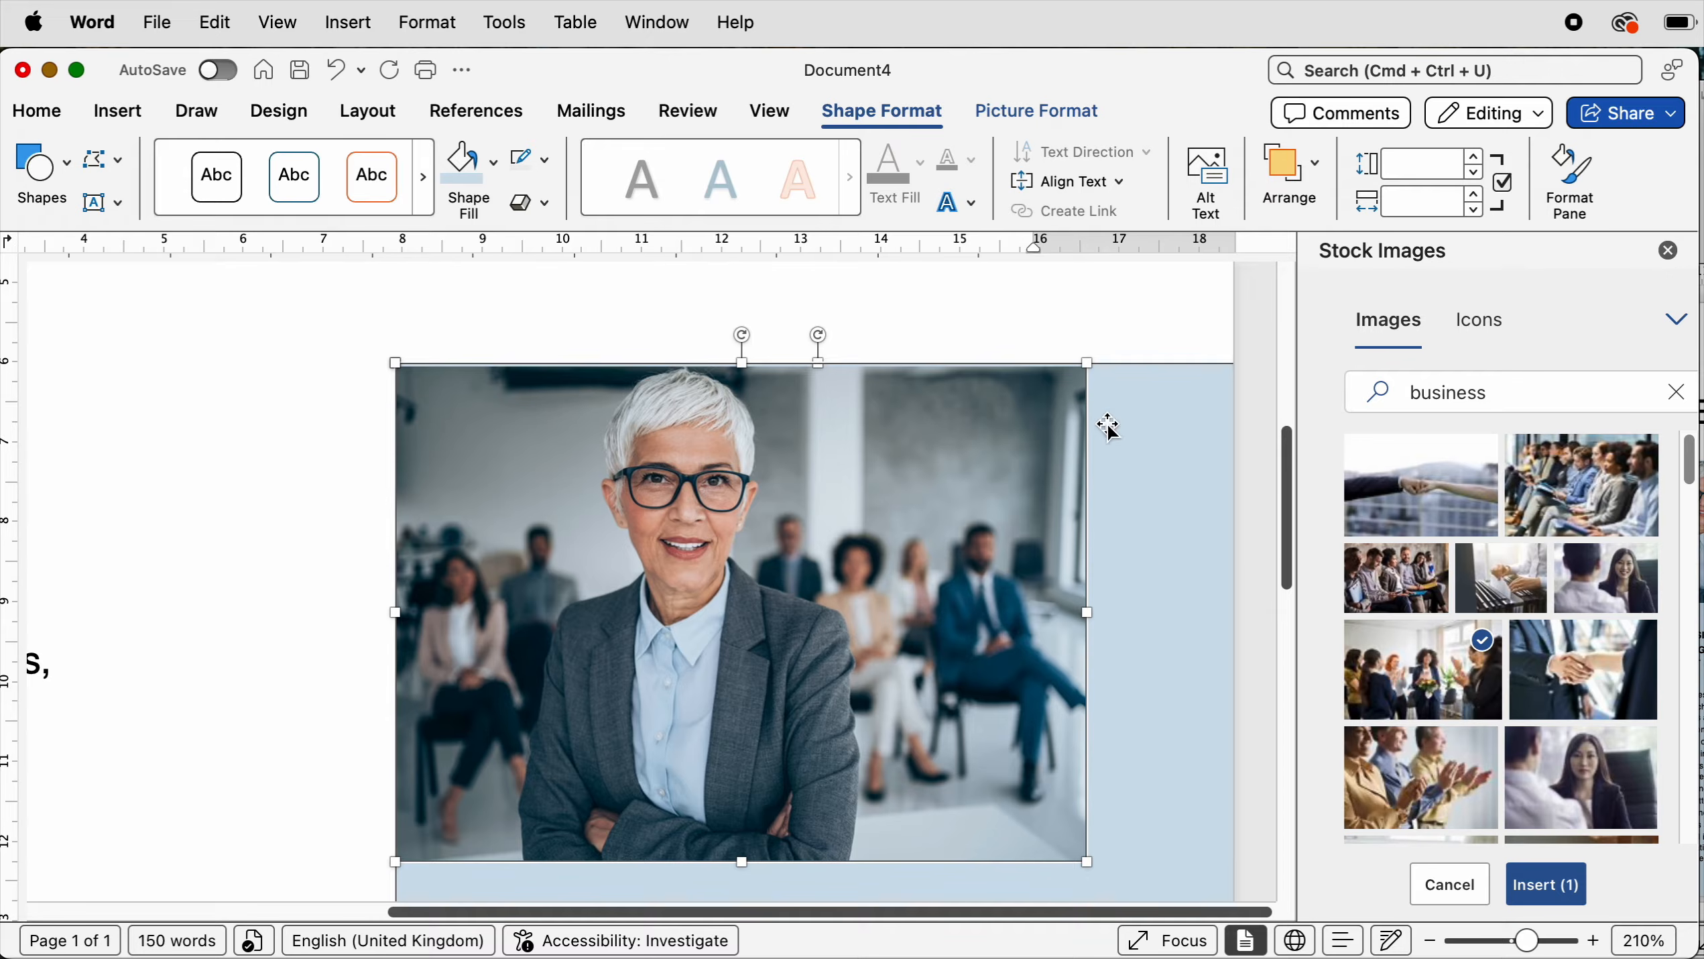
pyautogui.click(390, 113)
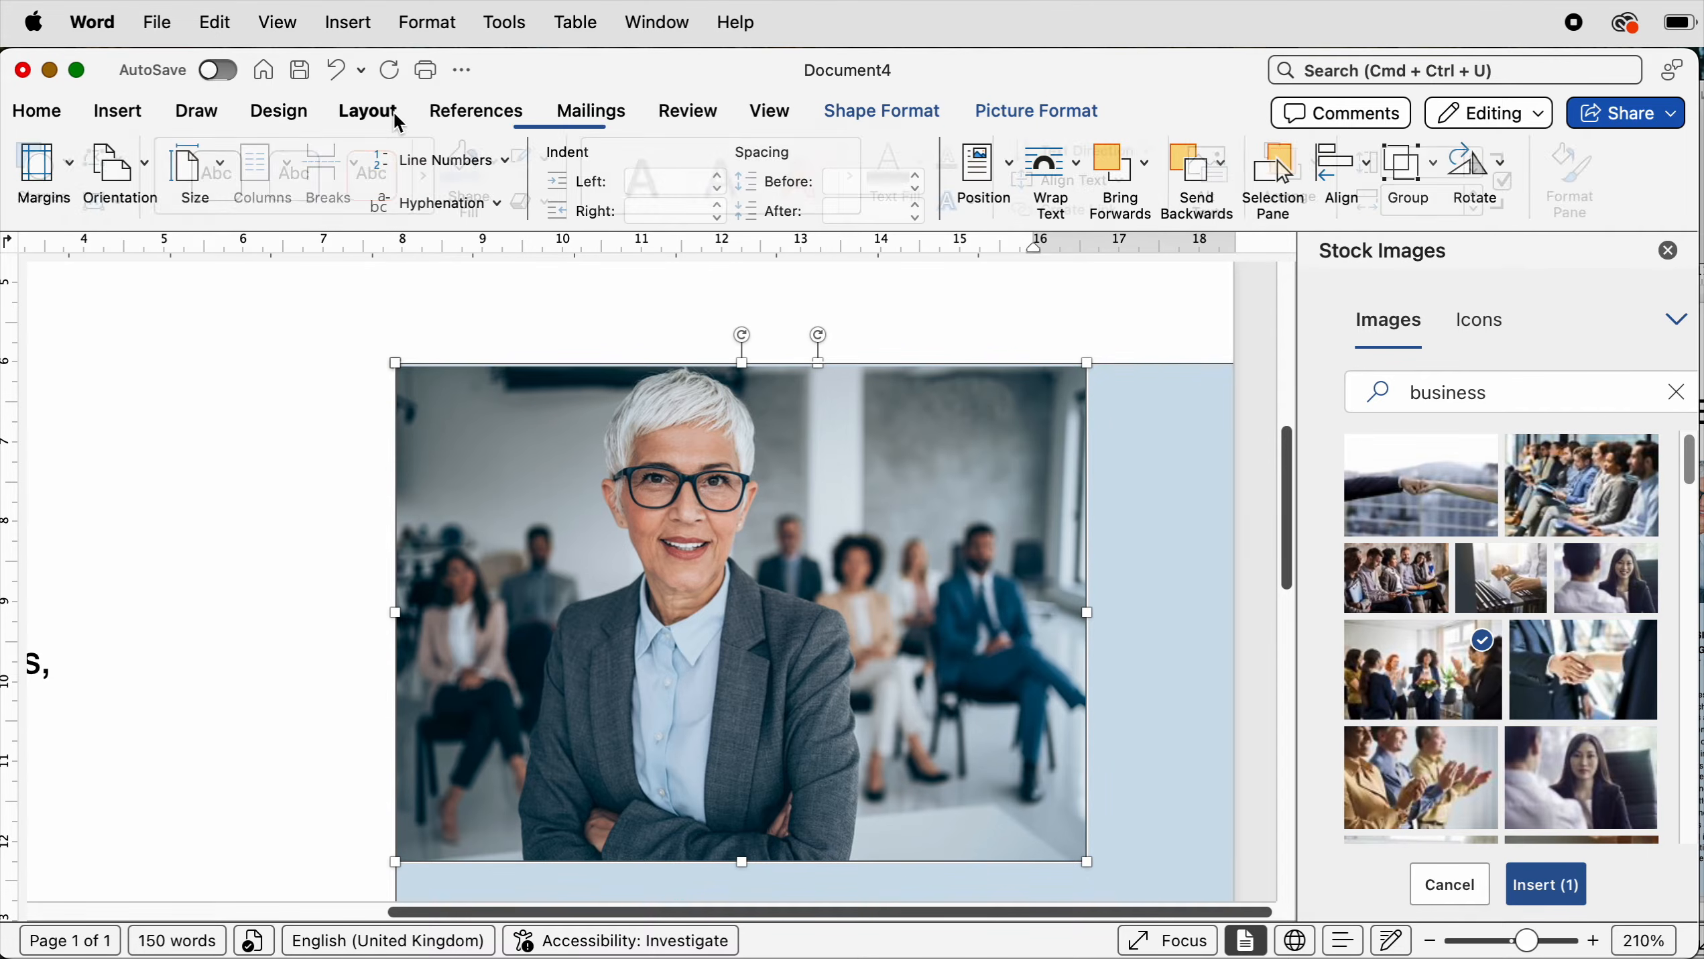
pyautogui.click(1364, 168)
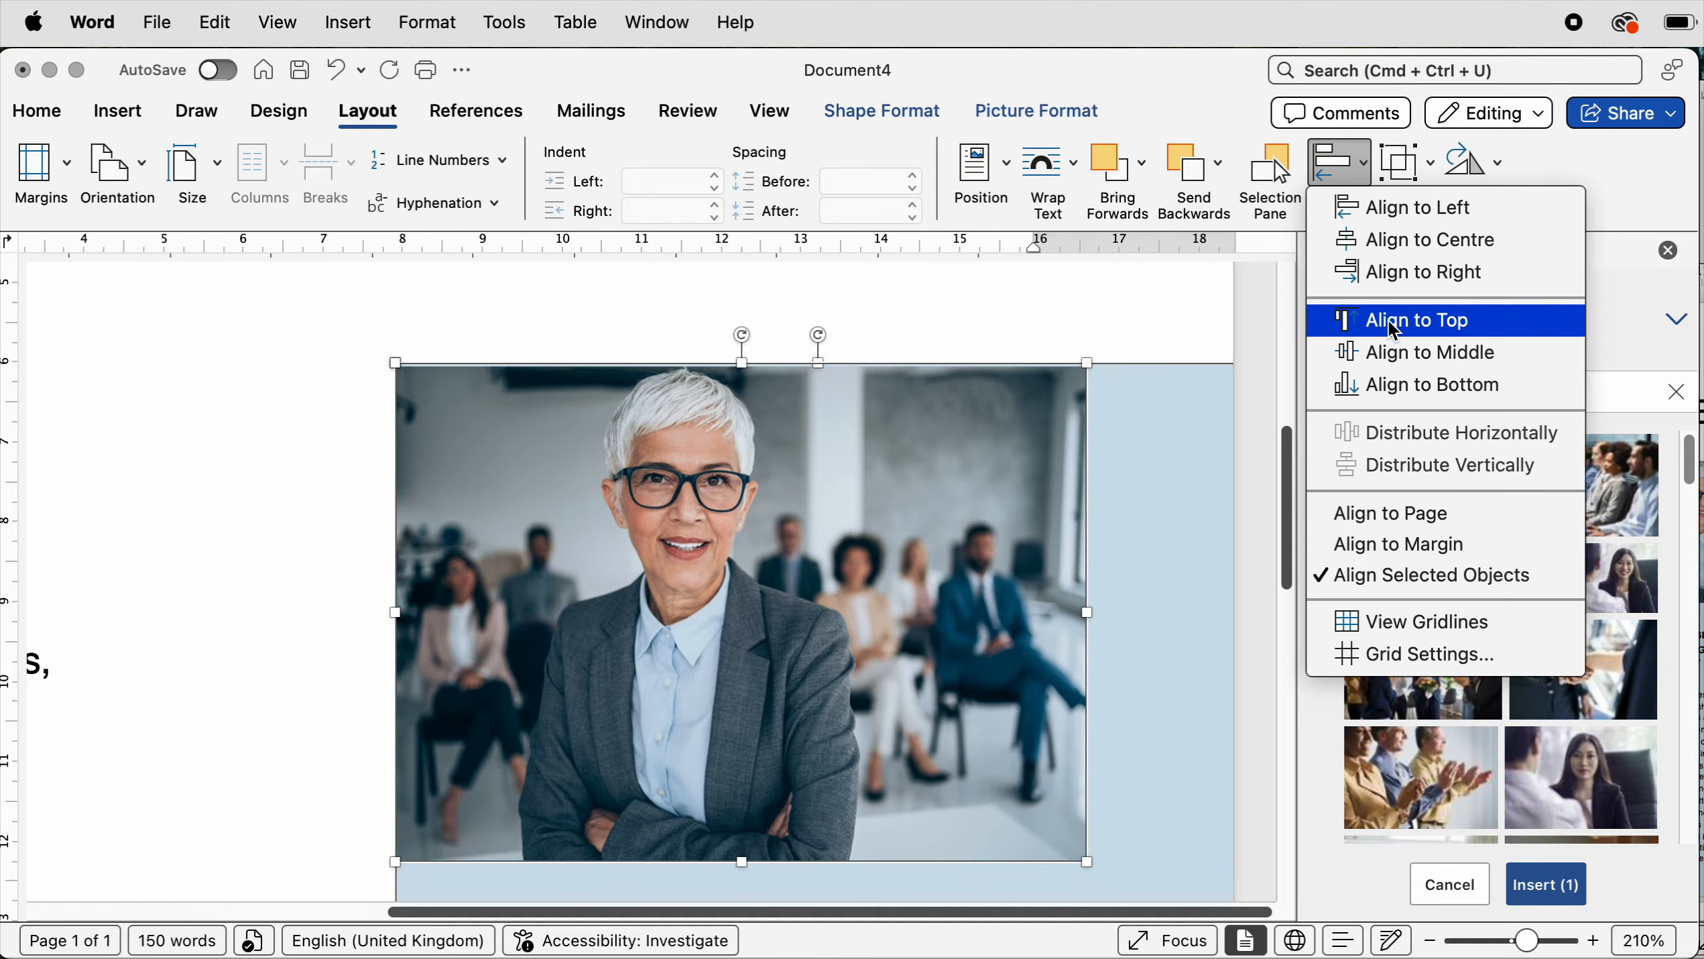
pyautogui.click(1395, 329)
pyautogui.click(1359, 166)
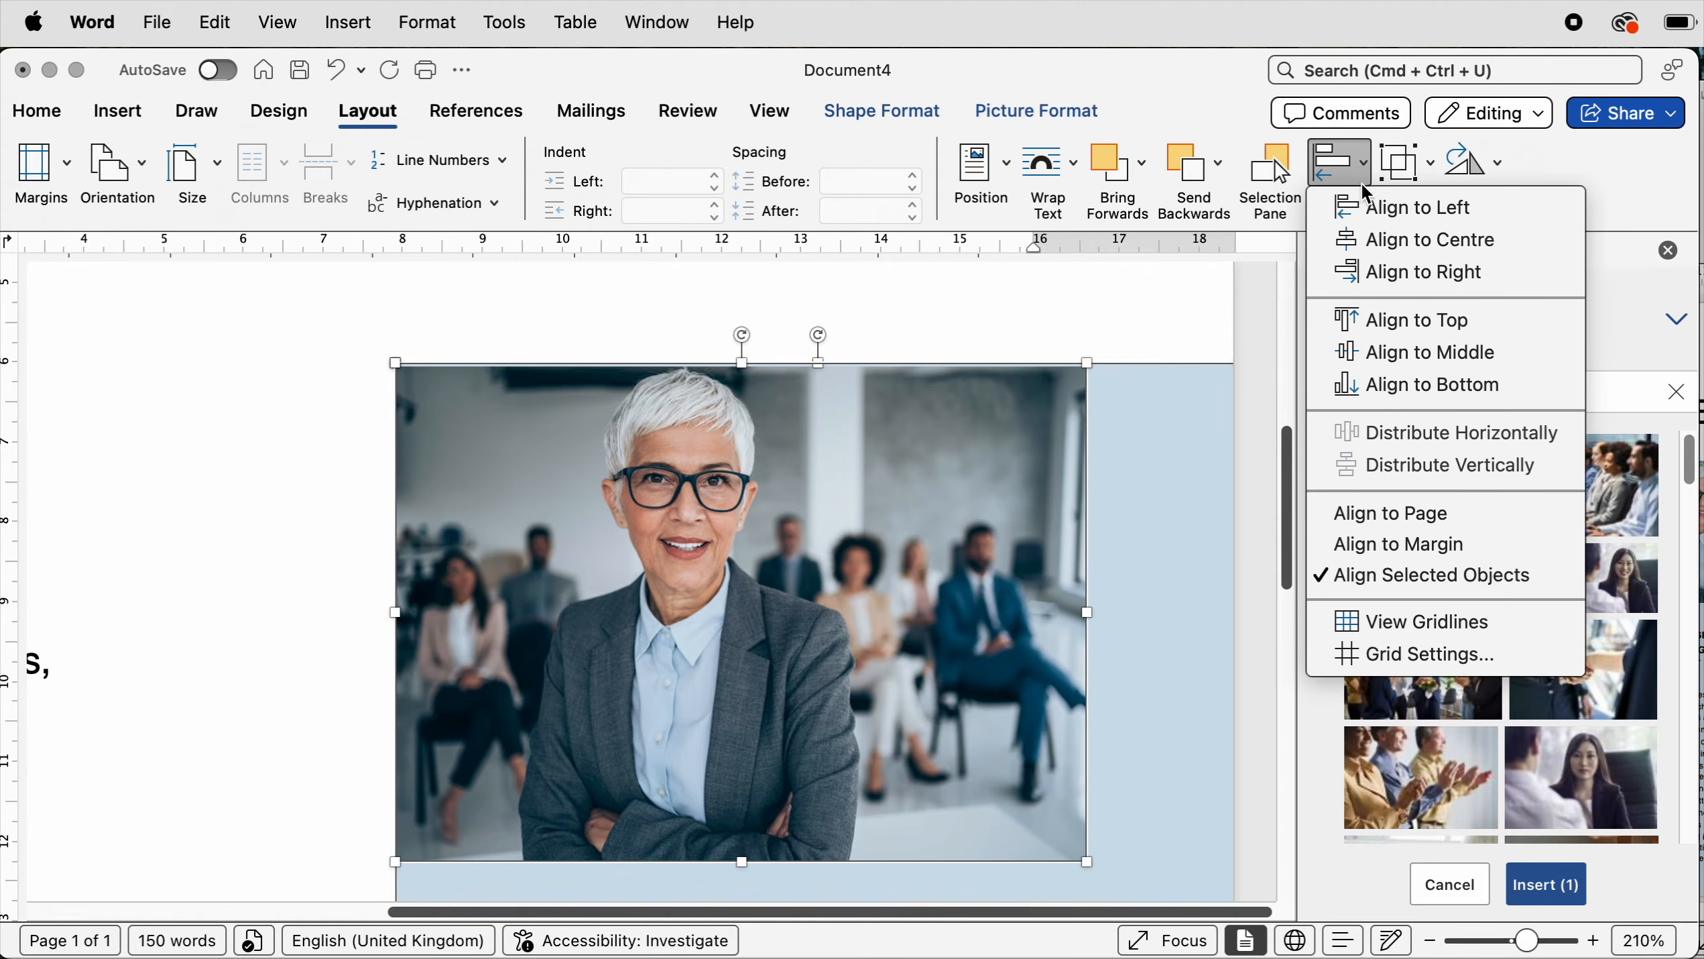
pyautogui.click(1355, 213)
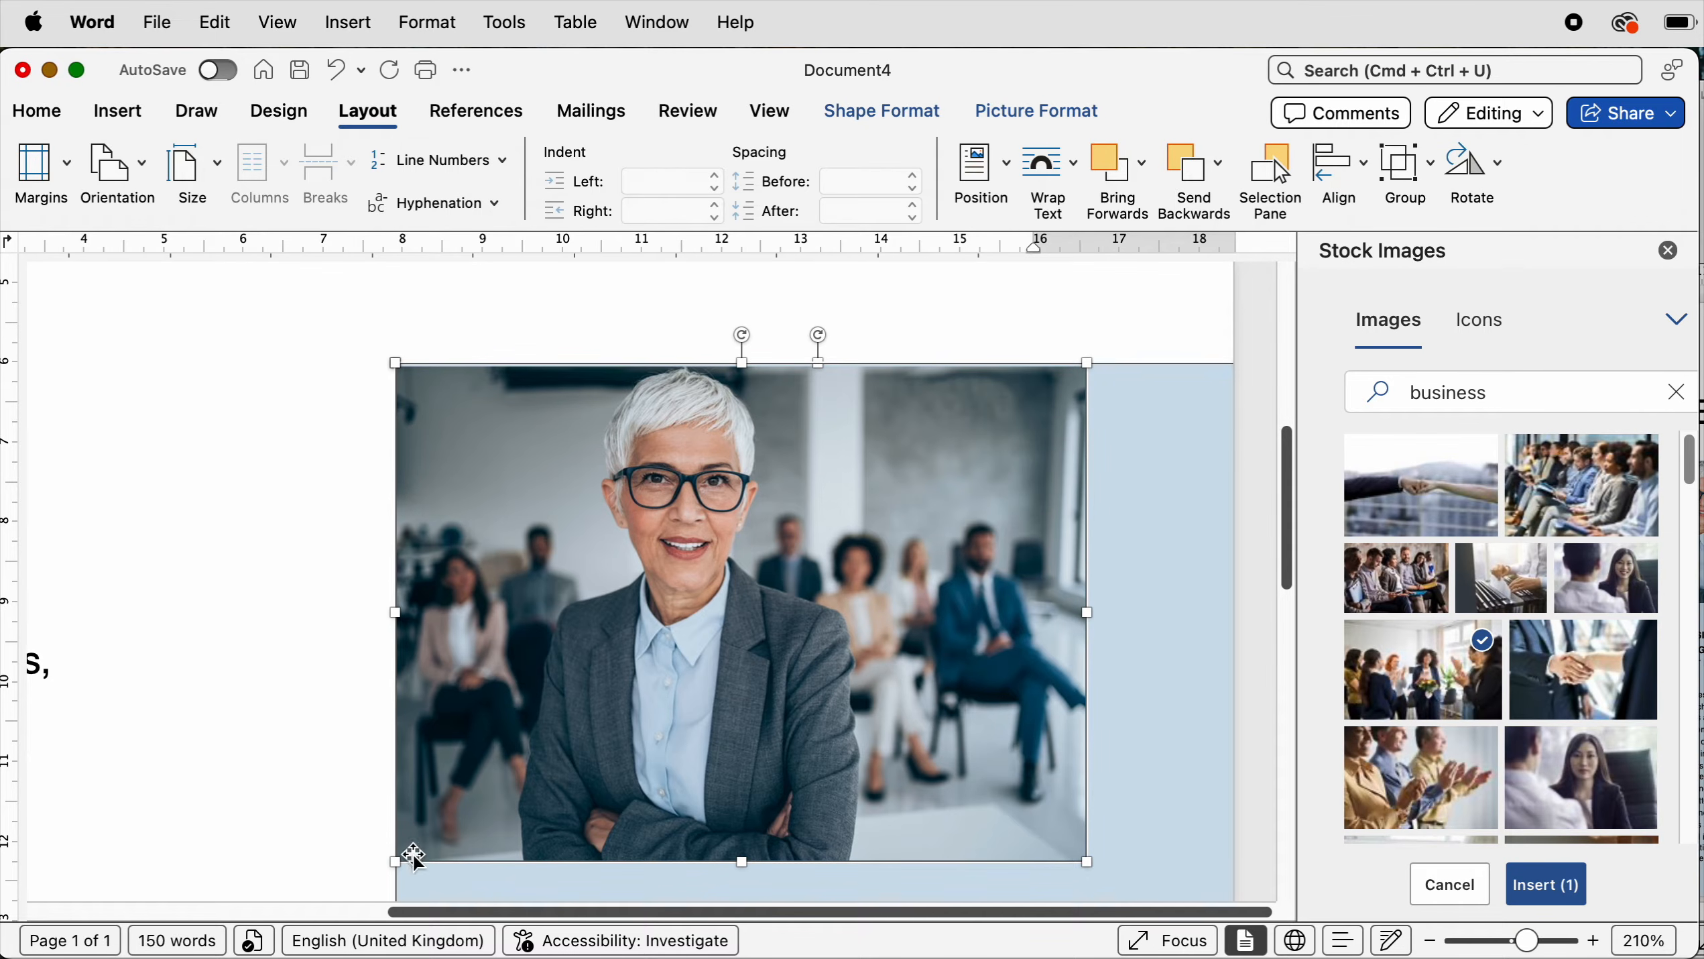
# - Group the photo with the blue rectangle
pyautogui.click(1429, 165)
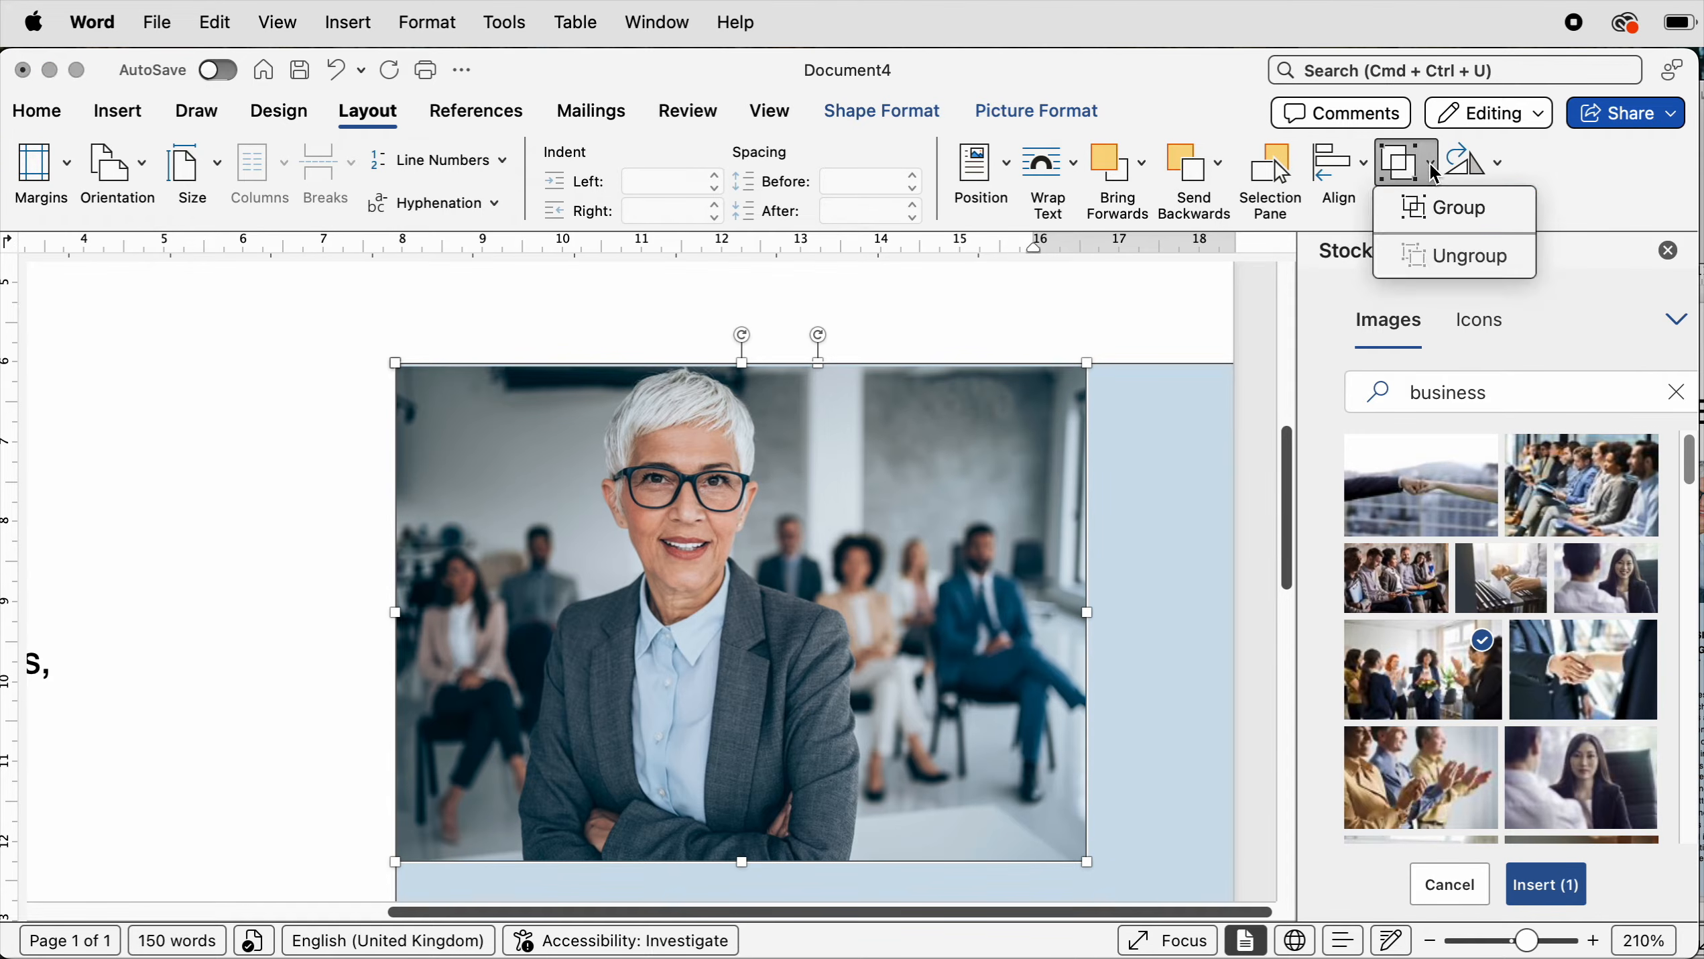
pyautogui.click(1421, 206)
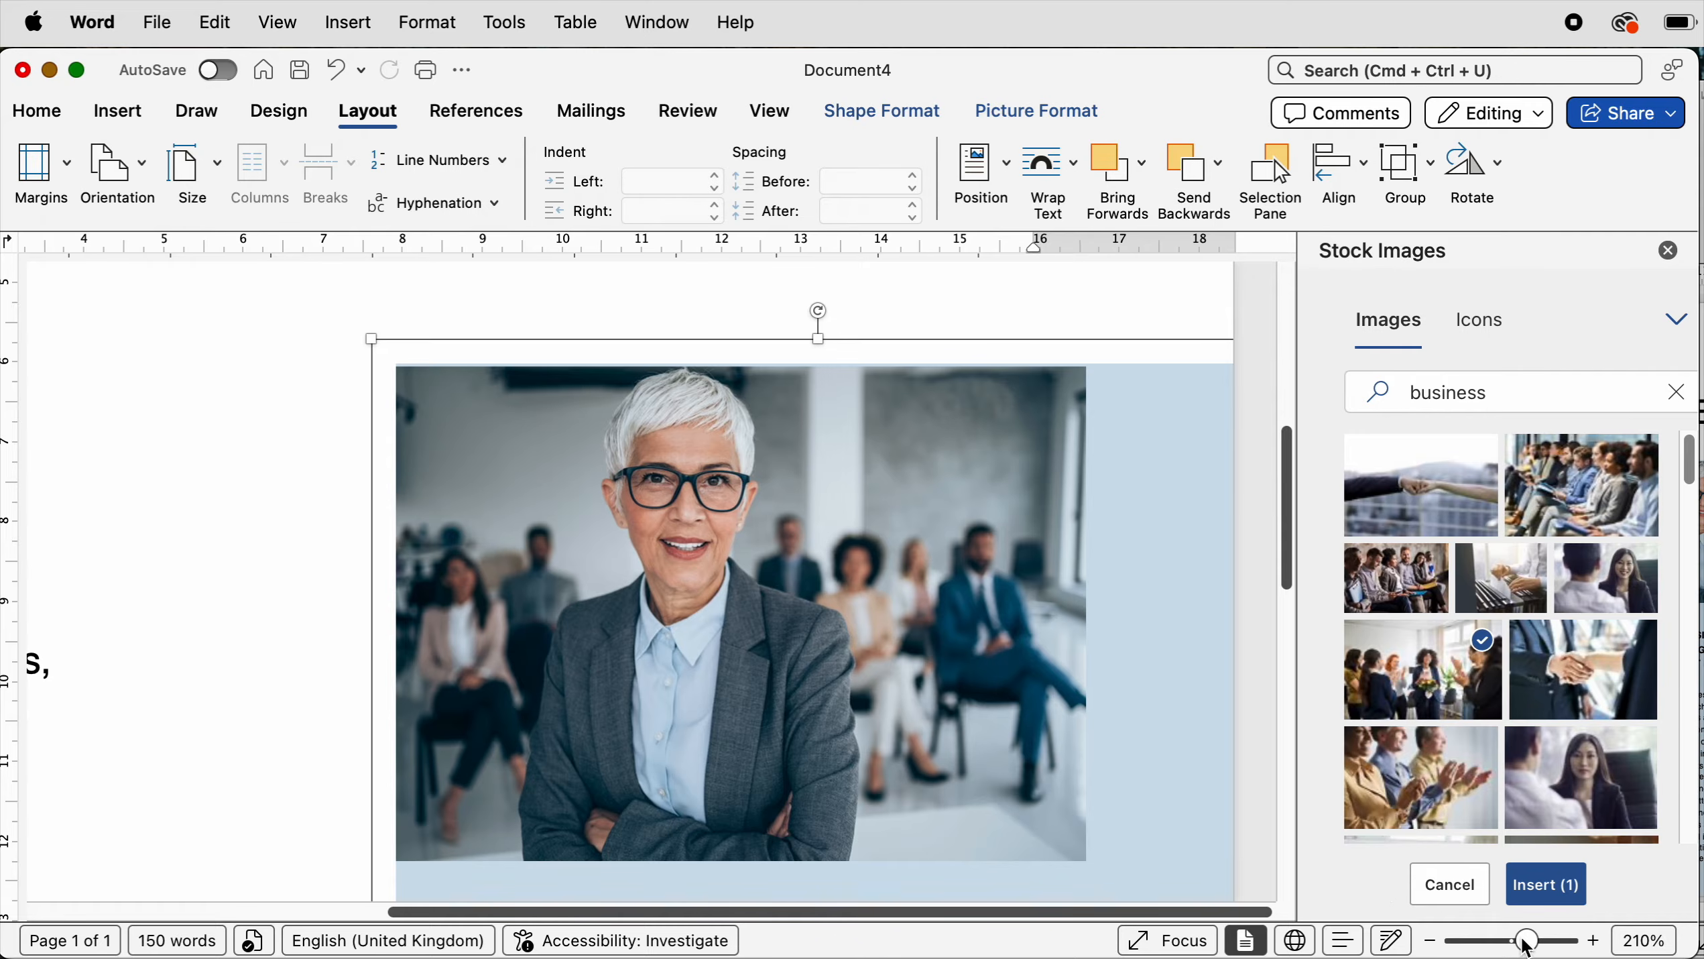
pyautogui.moveTo(1514, 943); pyautogui.dragTo(1503, 944)
pyautogui.moveTo(1484, 946); pyautogui.dragTo(1483, 945)
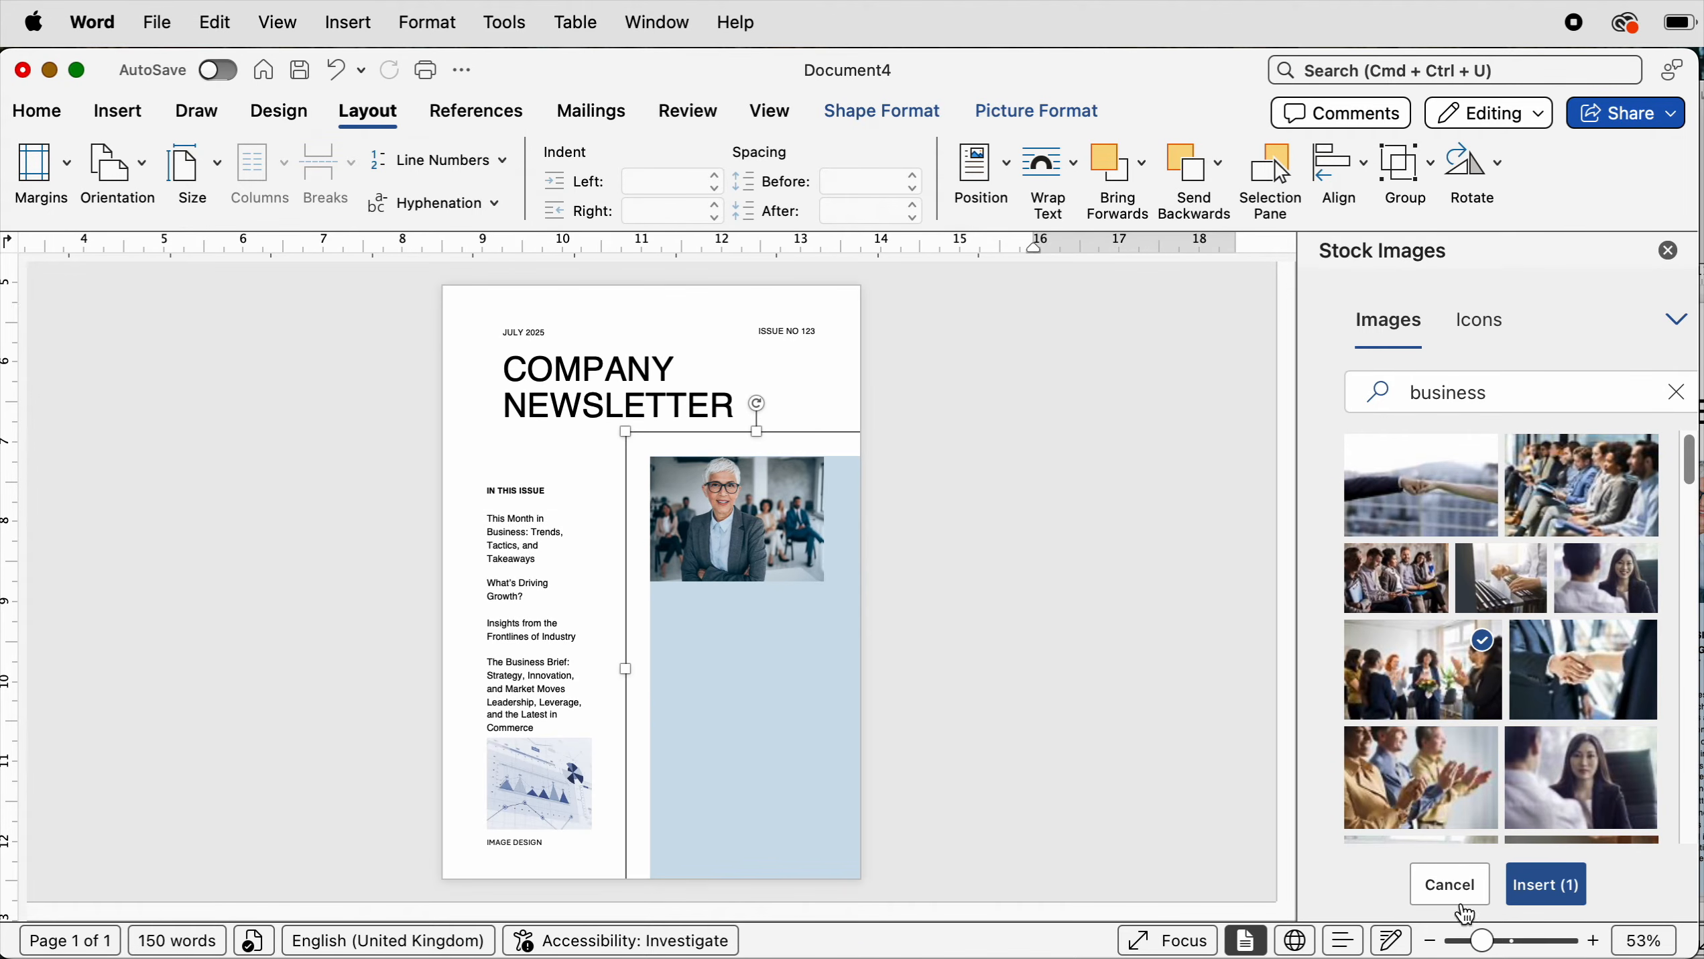
# - Send the grouped photo and panel behind the text
pyautogui.moveTo(759, 534); pyautogui.dragTo(762, 535)
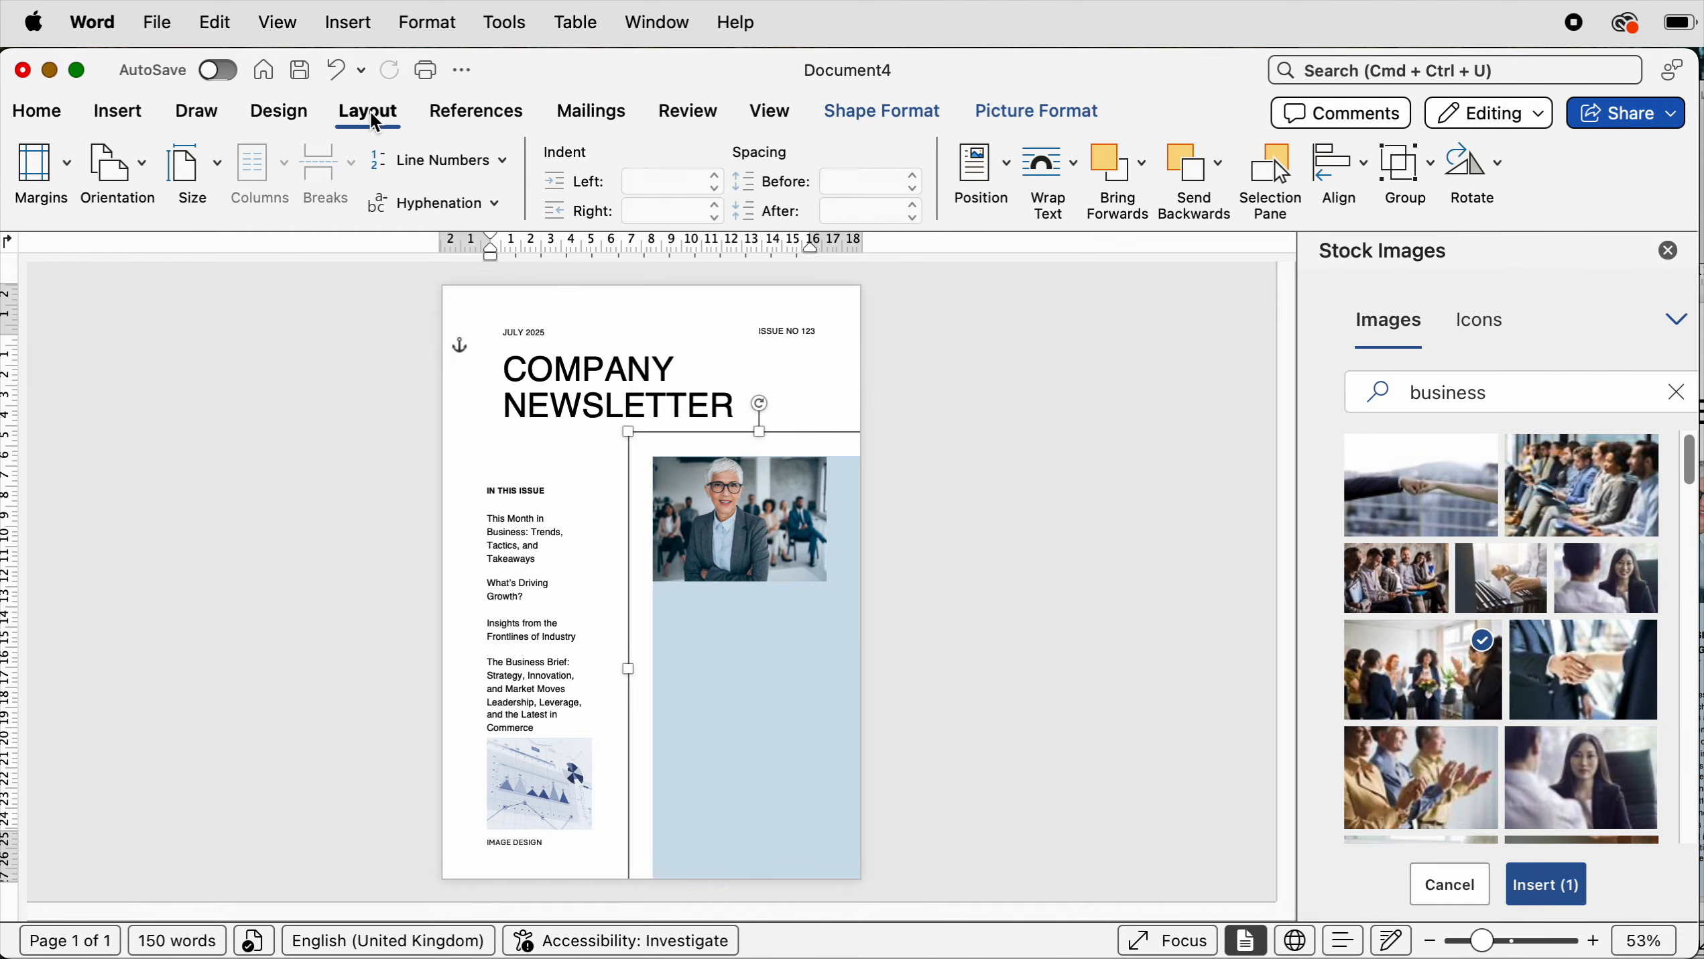
pyautogui.click(1220, 176)
pyautogui.click(1222, 241)
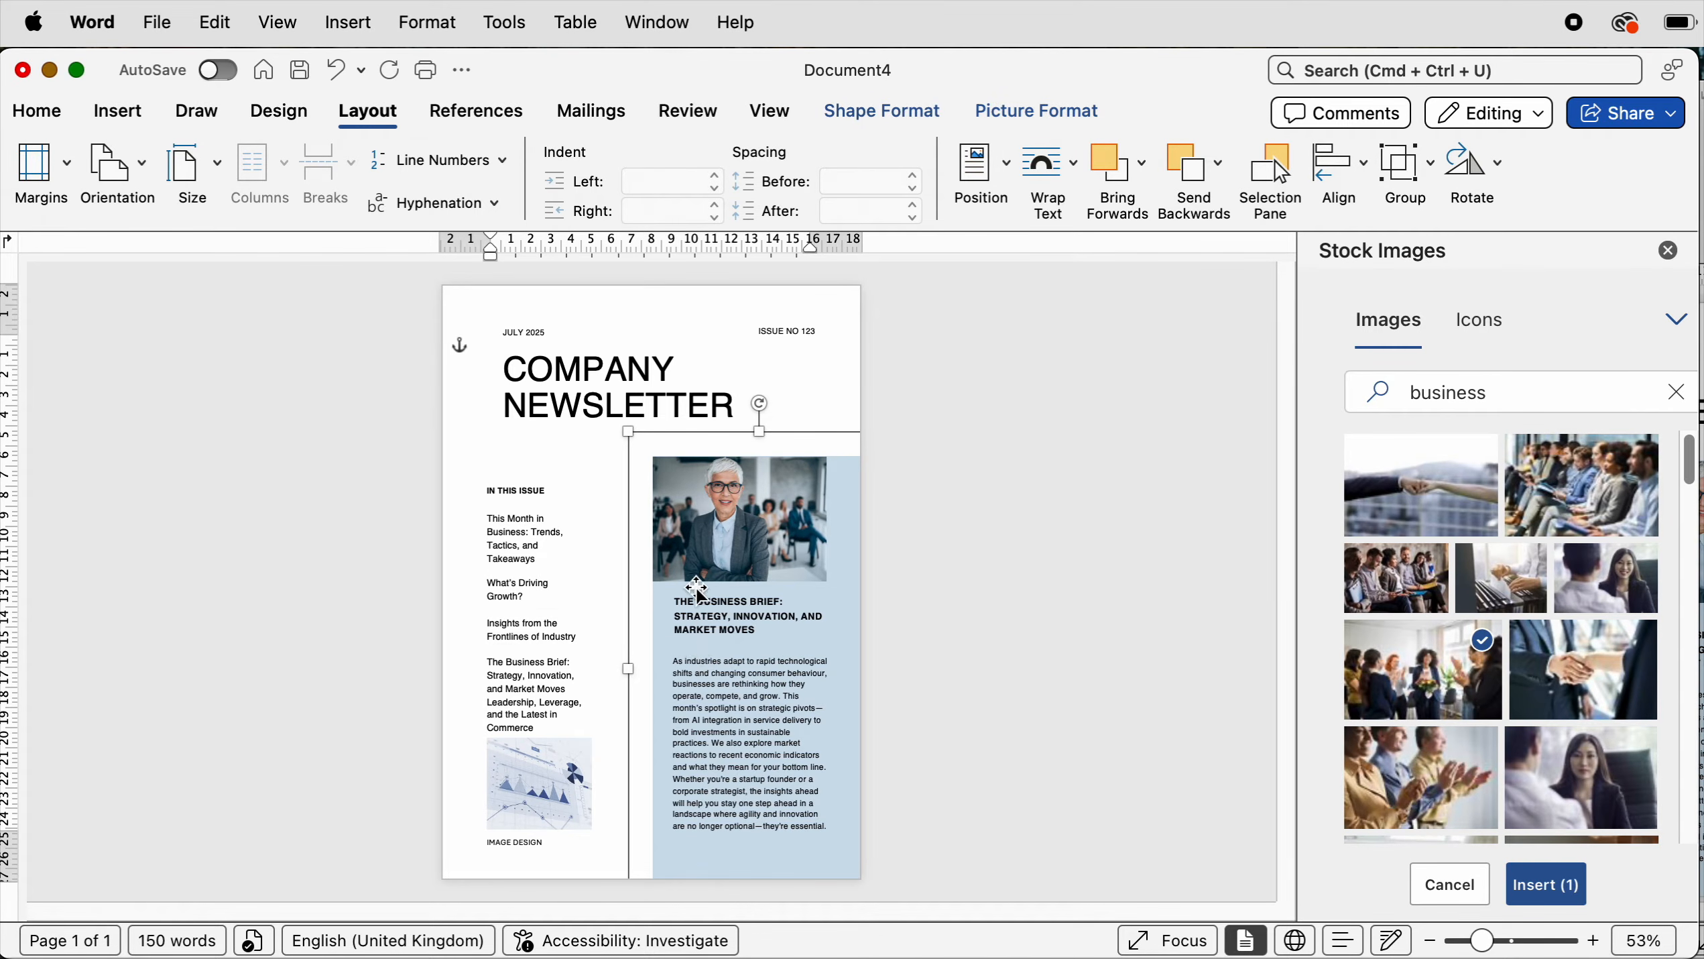
# - Nudge the grouped photo and panel slightly to the left
pyautogui.press('Left')
pyautogui.press('Left')
pyautogui.press('Left')
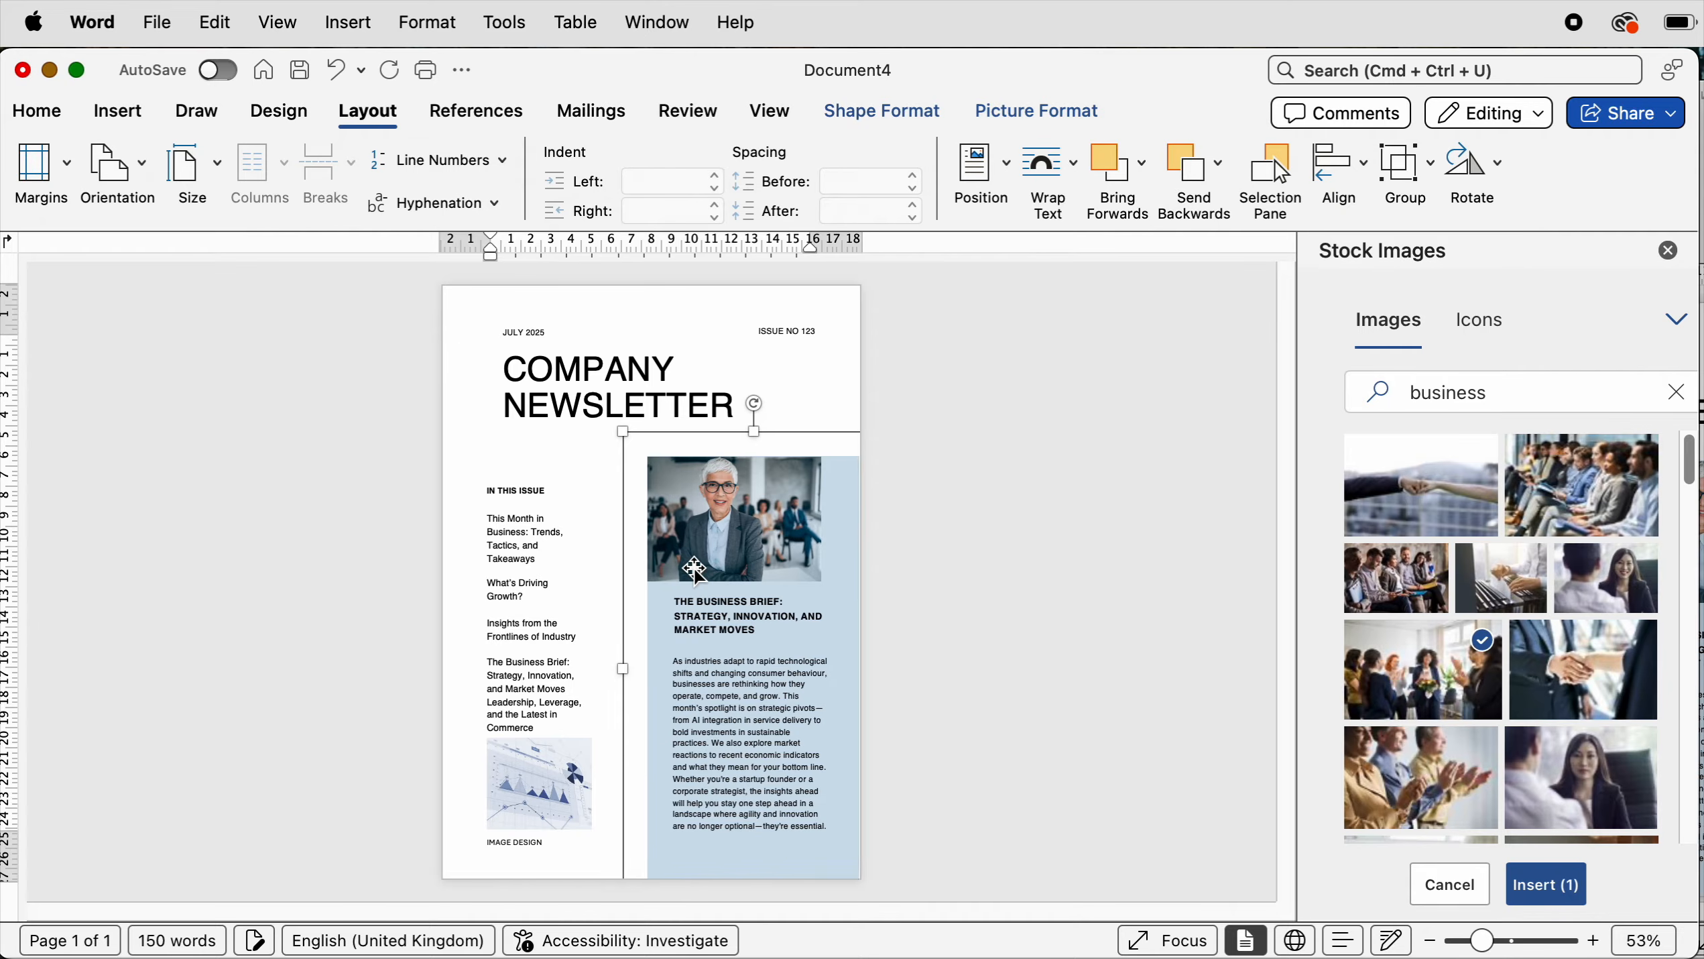
pyautogui.press('Left')
pyautogui.press('Left')
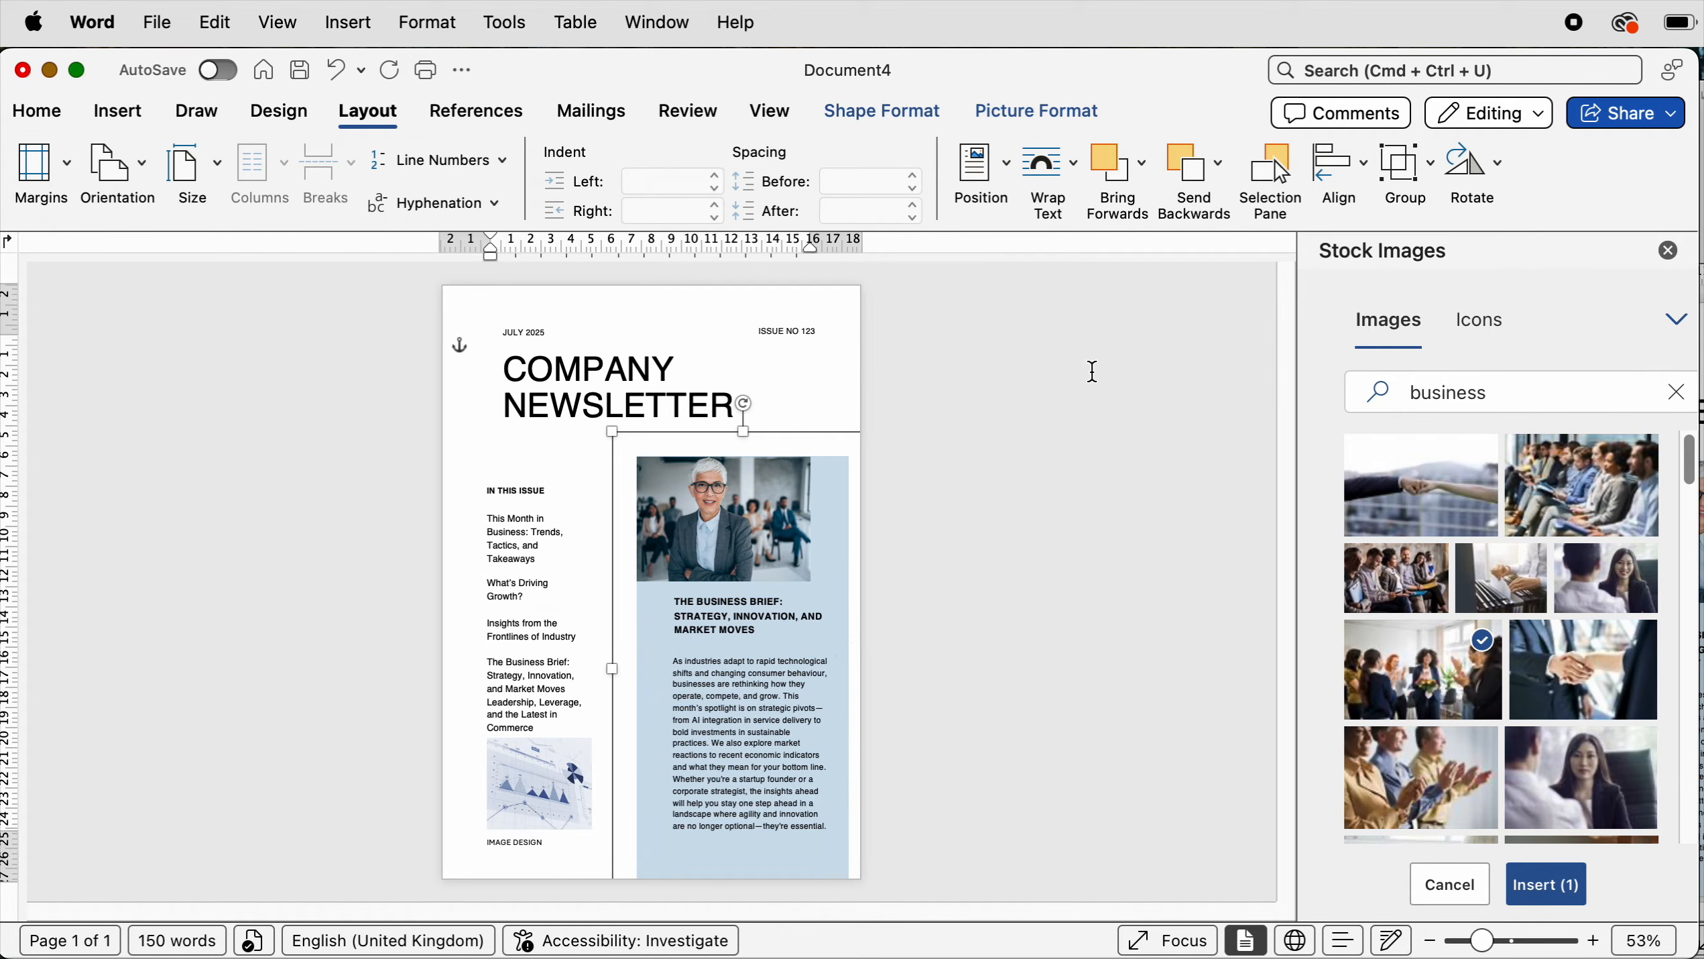
# - Ungroup the photo and panel, then stretch the blue panel to the page's right edge
pyautogui.click(1404, 168)
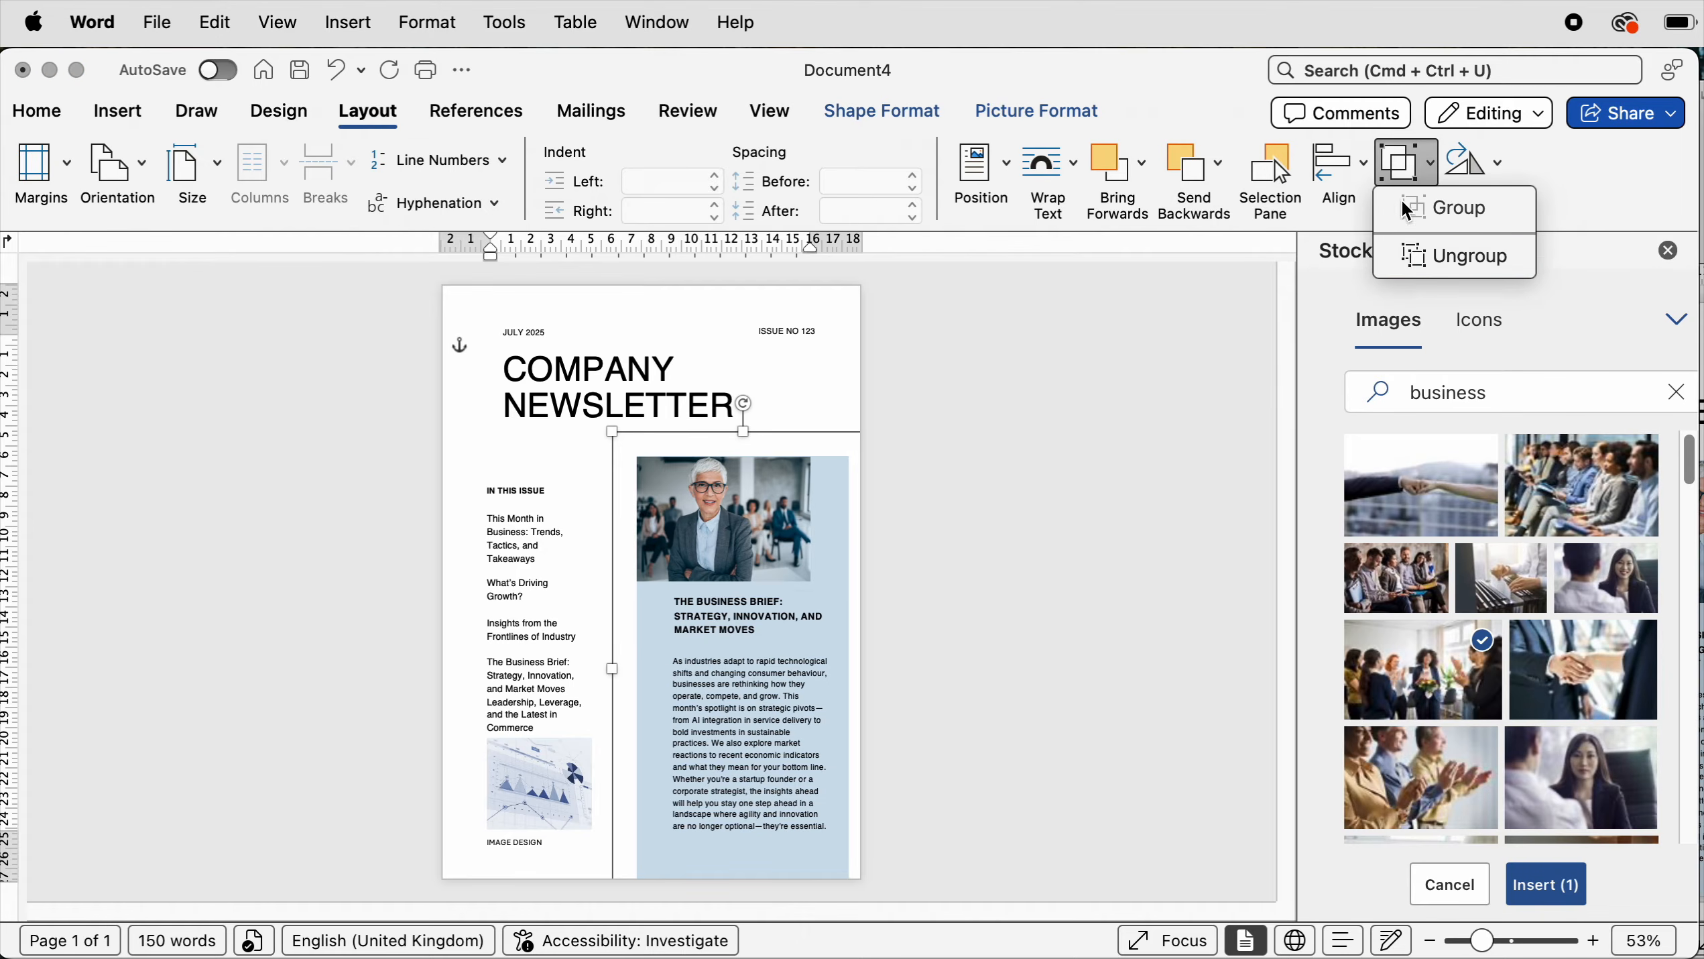
pyautogui.click(1399, 248)
pyautogui.click(1008, 552)
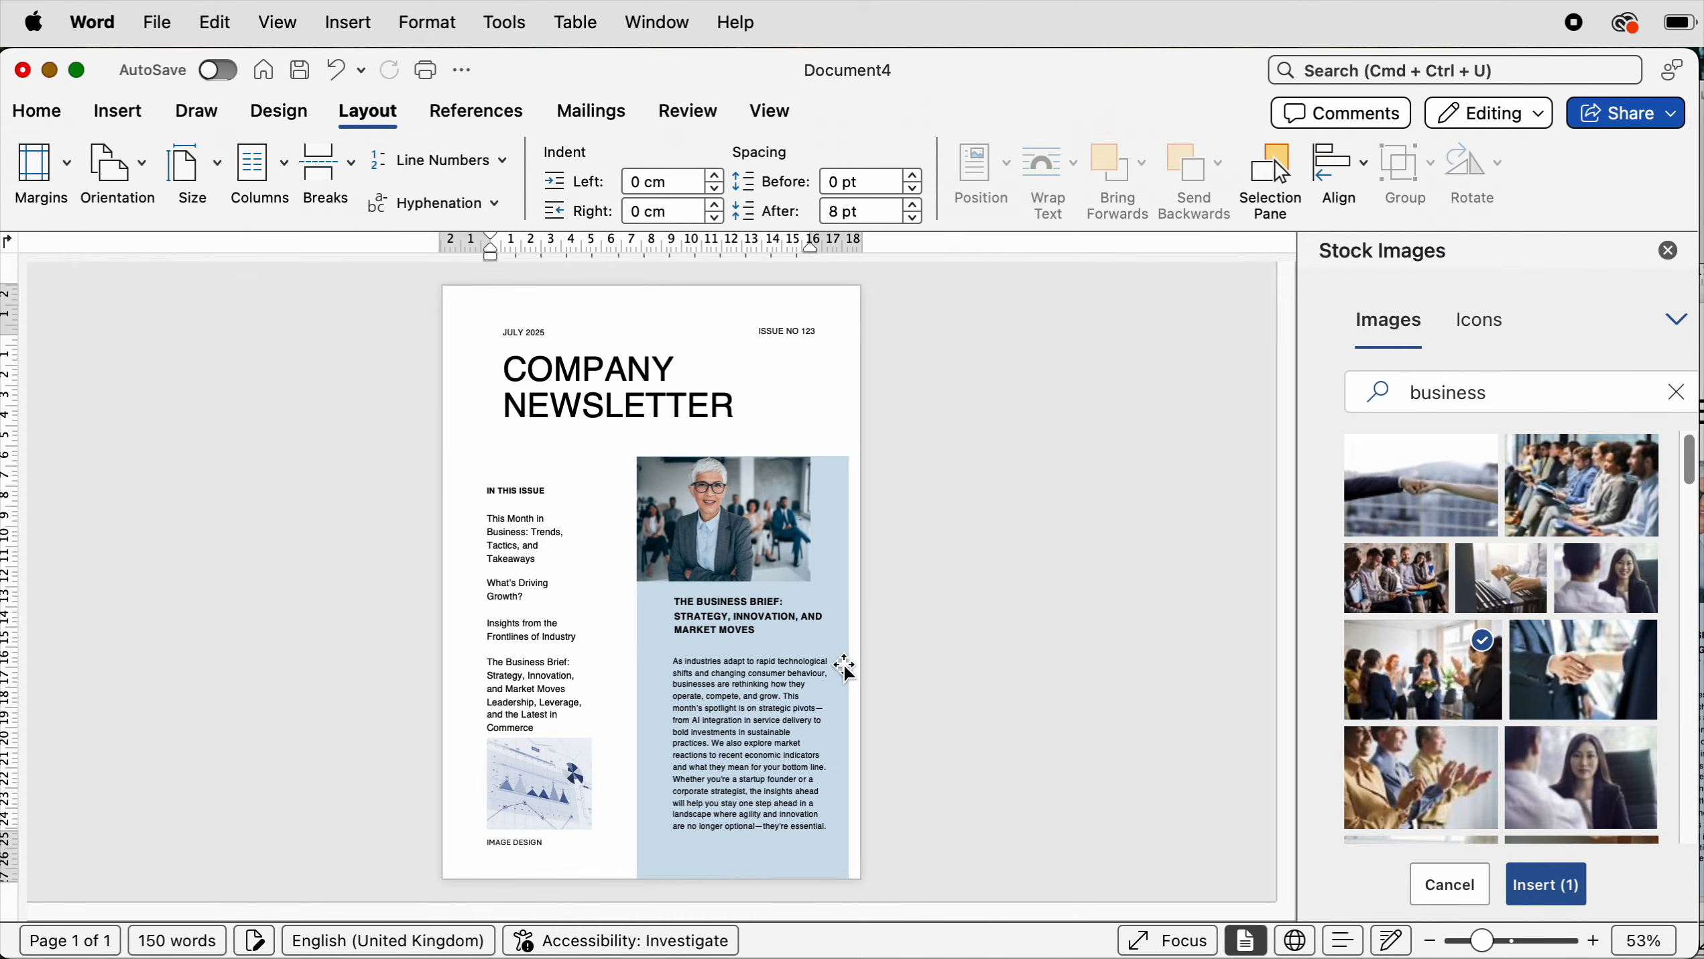
pyautogui.click(845, 668)
pyautogui.moveTo(852, 669); pyautogui.dragTo(871, 669)
# - Regroup the photo with the blue panel
pyautogui.keyDown('shift'); pyautogui.click(725, 534); pyautogui.keyUp('shift')
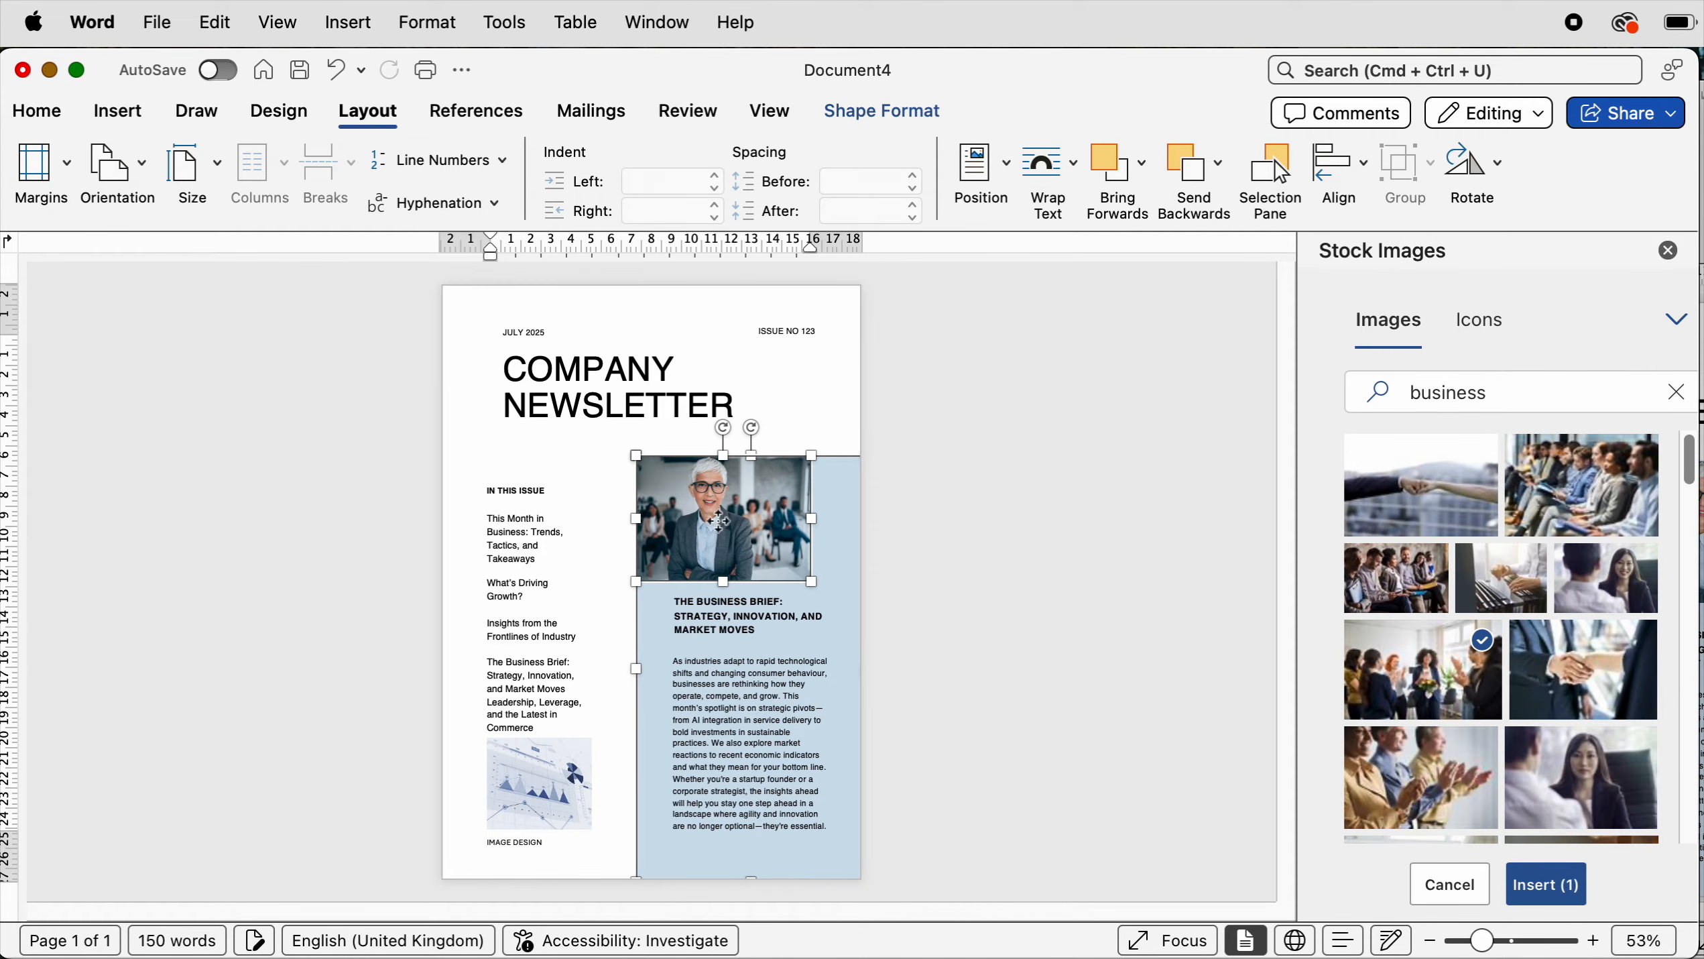
pyautogui.click(1399, 168)
pyautogui.click(1401, 203)
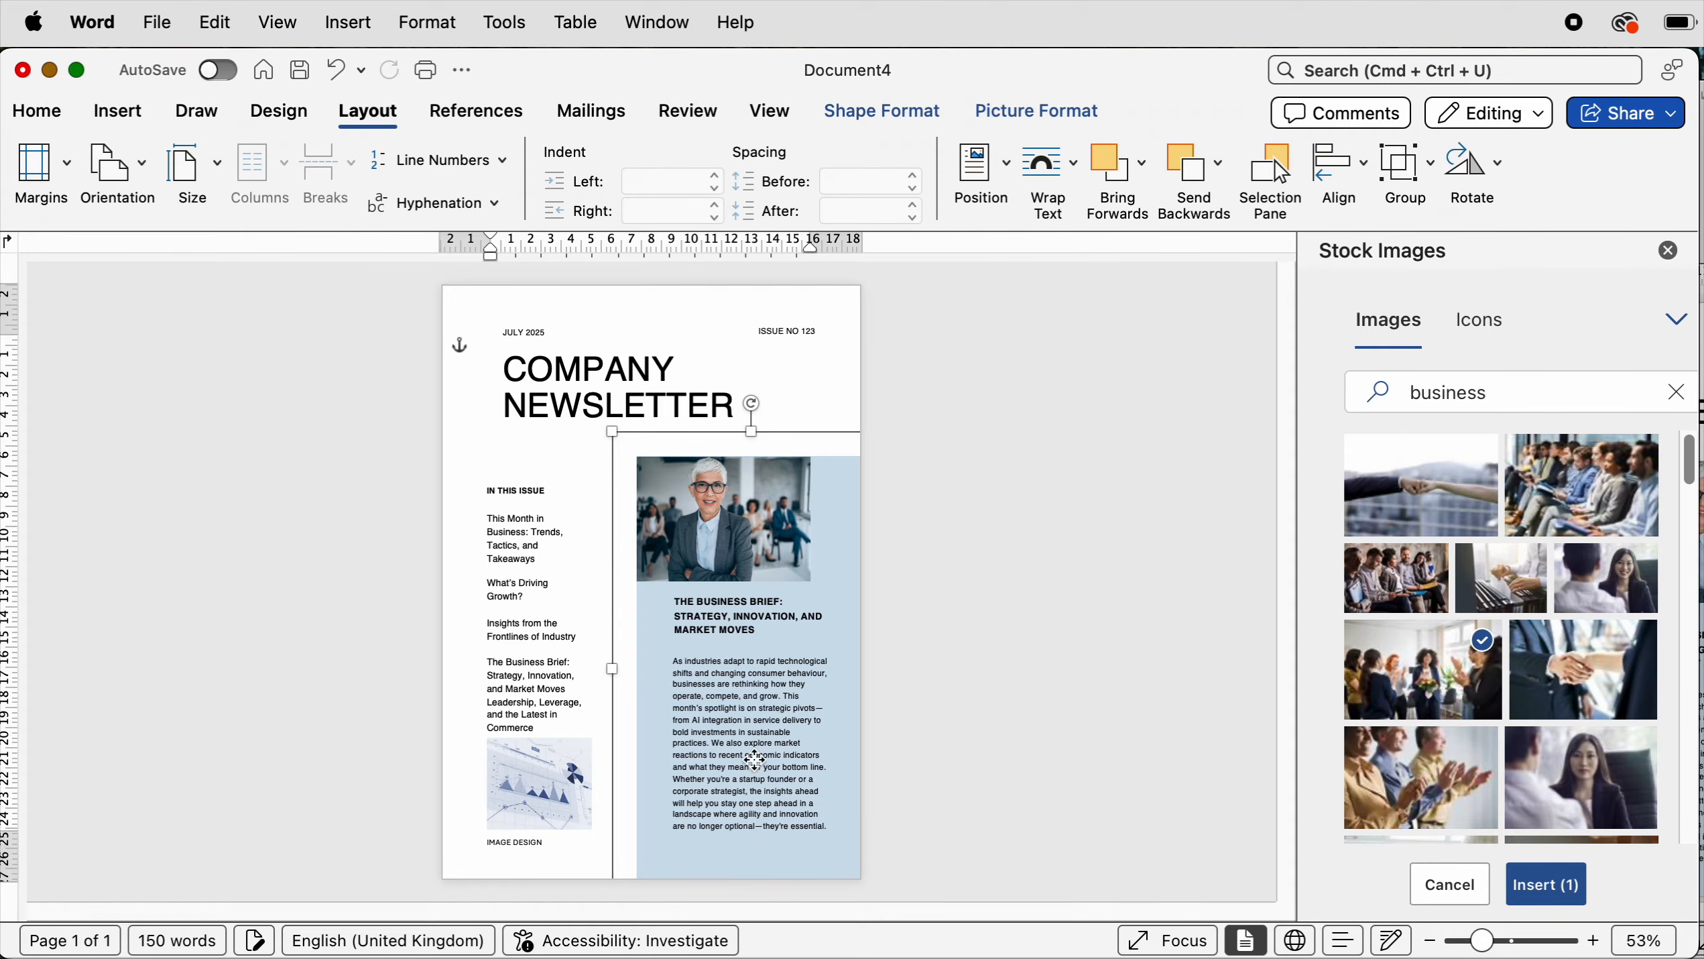
# - Move the article heading down slightly and align it left with the article body text
pyautogui.moveTo(755, 761); pyautogui.dragTo(763, 772)
pyautogui.moveTo(724, 612); pyautogui.dragTo(726, 623)
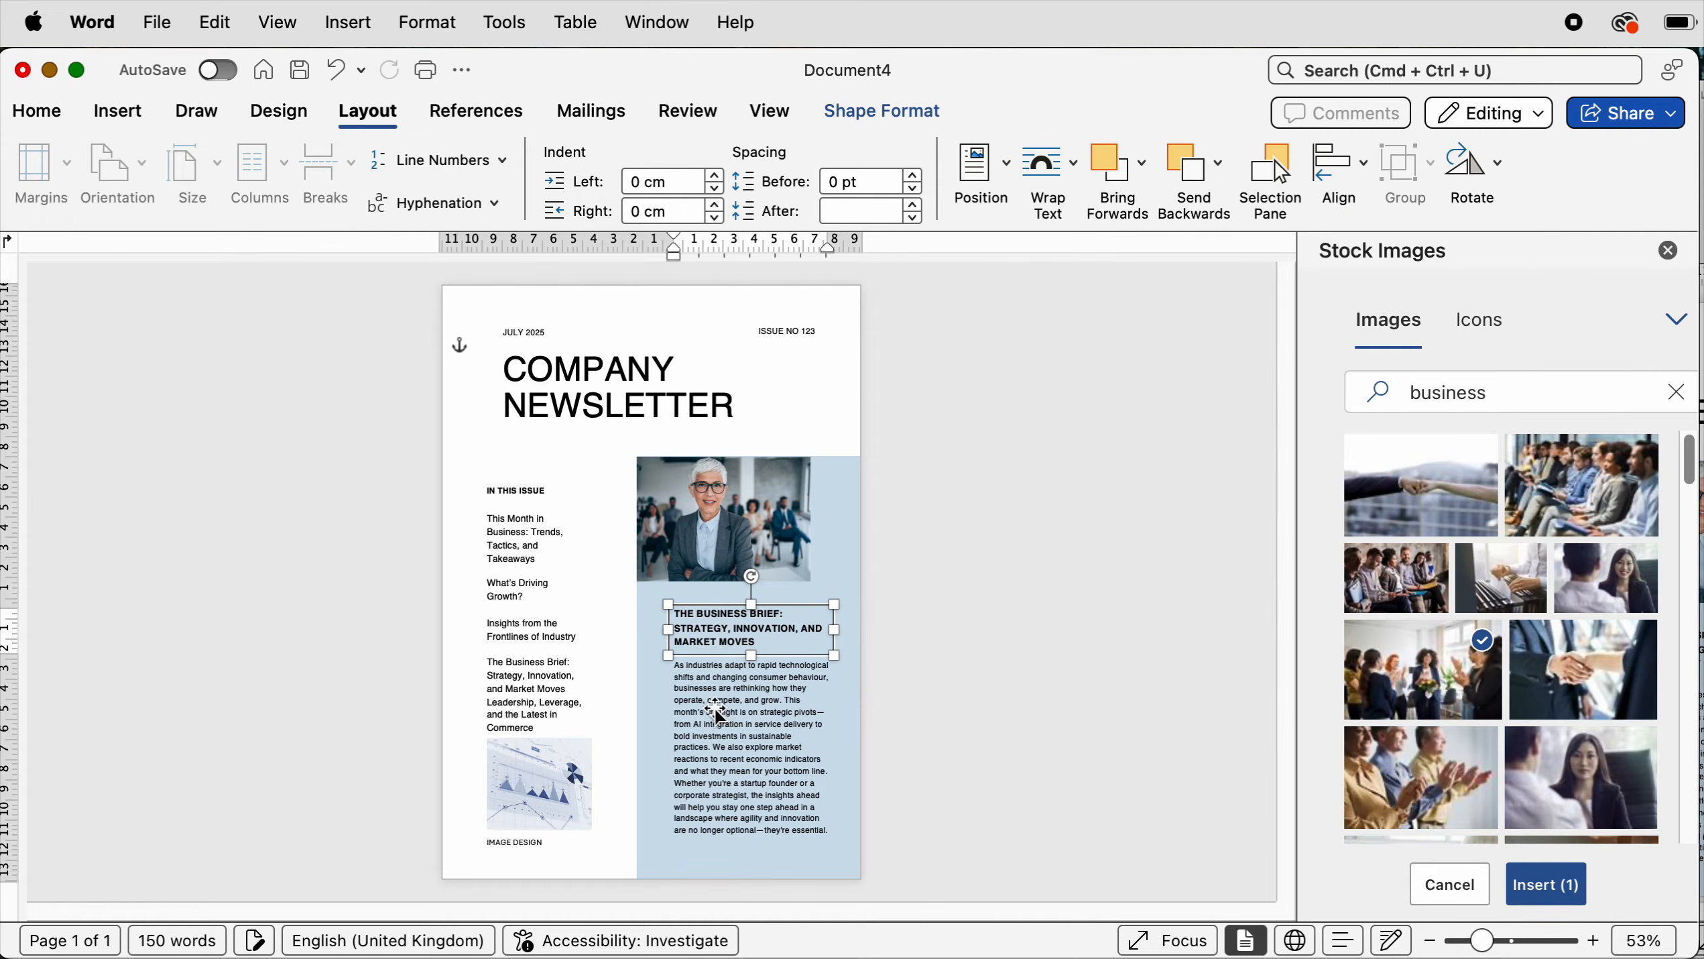
pyautogui.keyDown('shift'); pyautogui.click(715, 743); pyautogui.keyUp('shift')
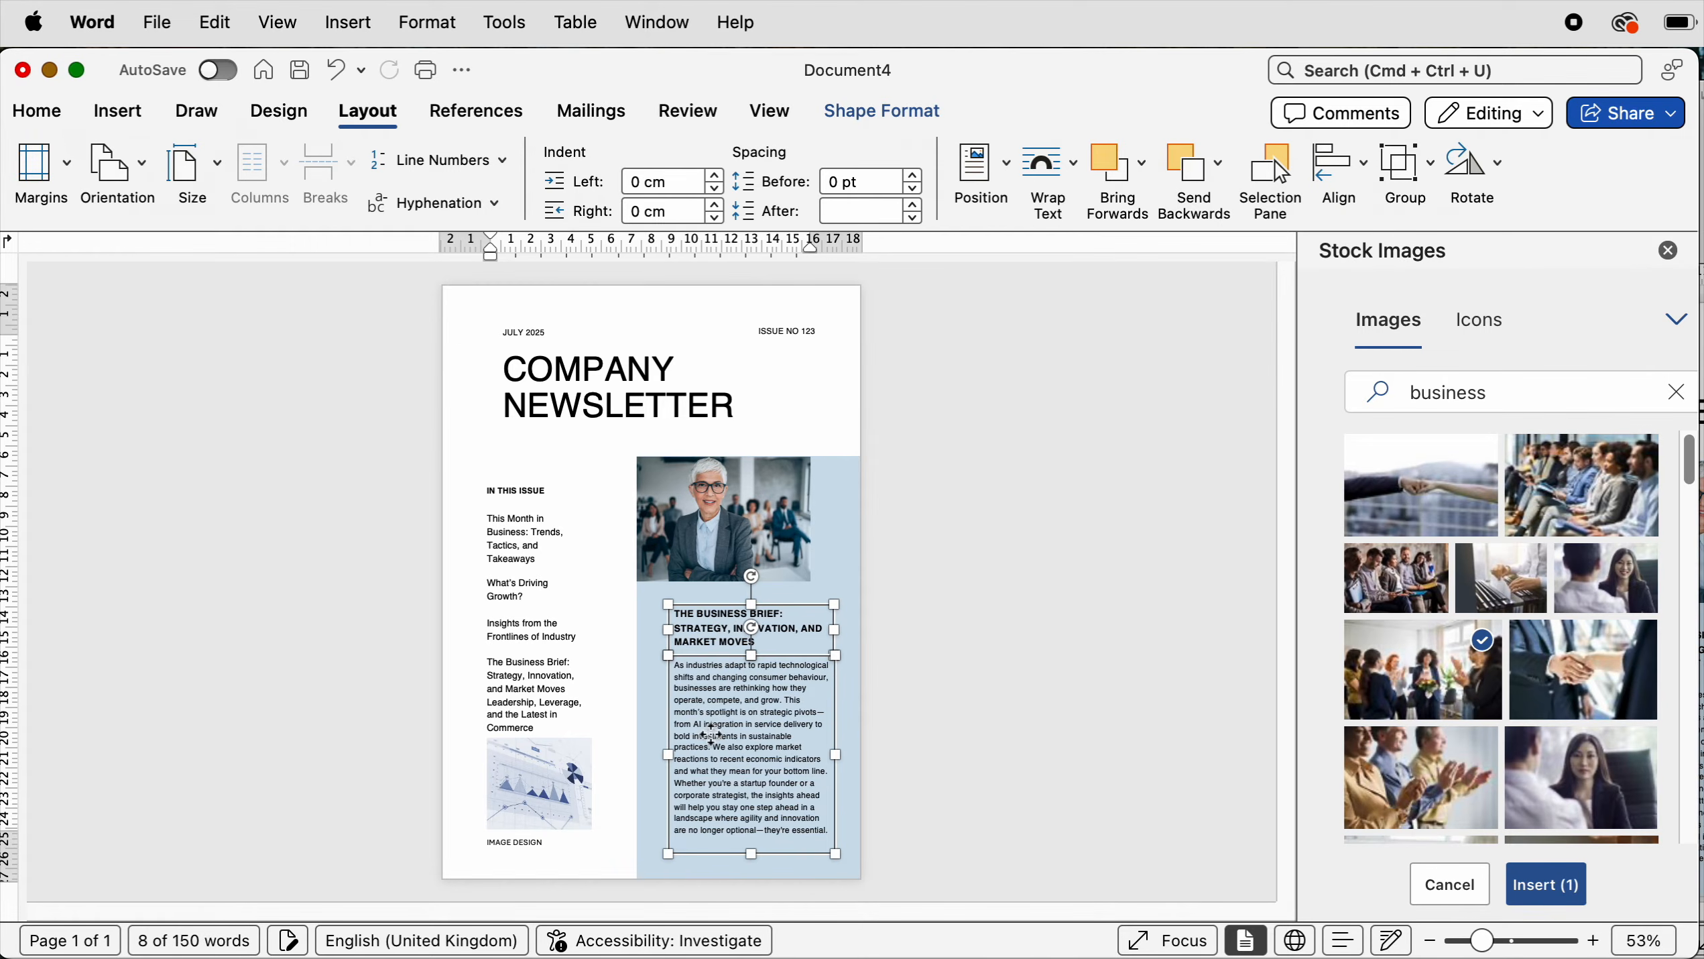
pyautogui.click(1365, 172)
pyautogui.click(1370, 206)
pyautogui.click(994, 620)
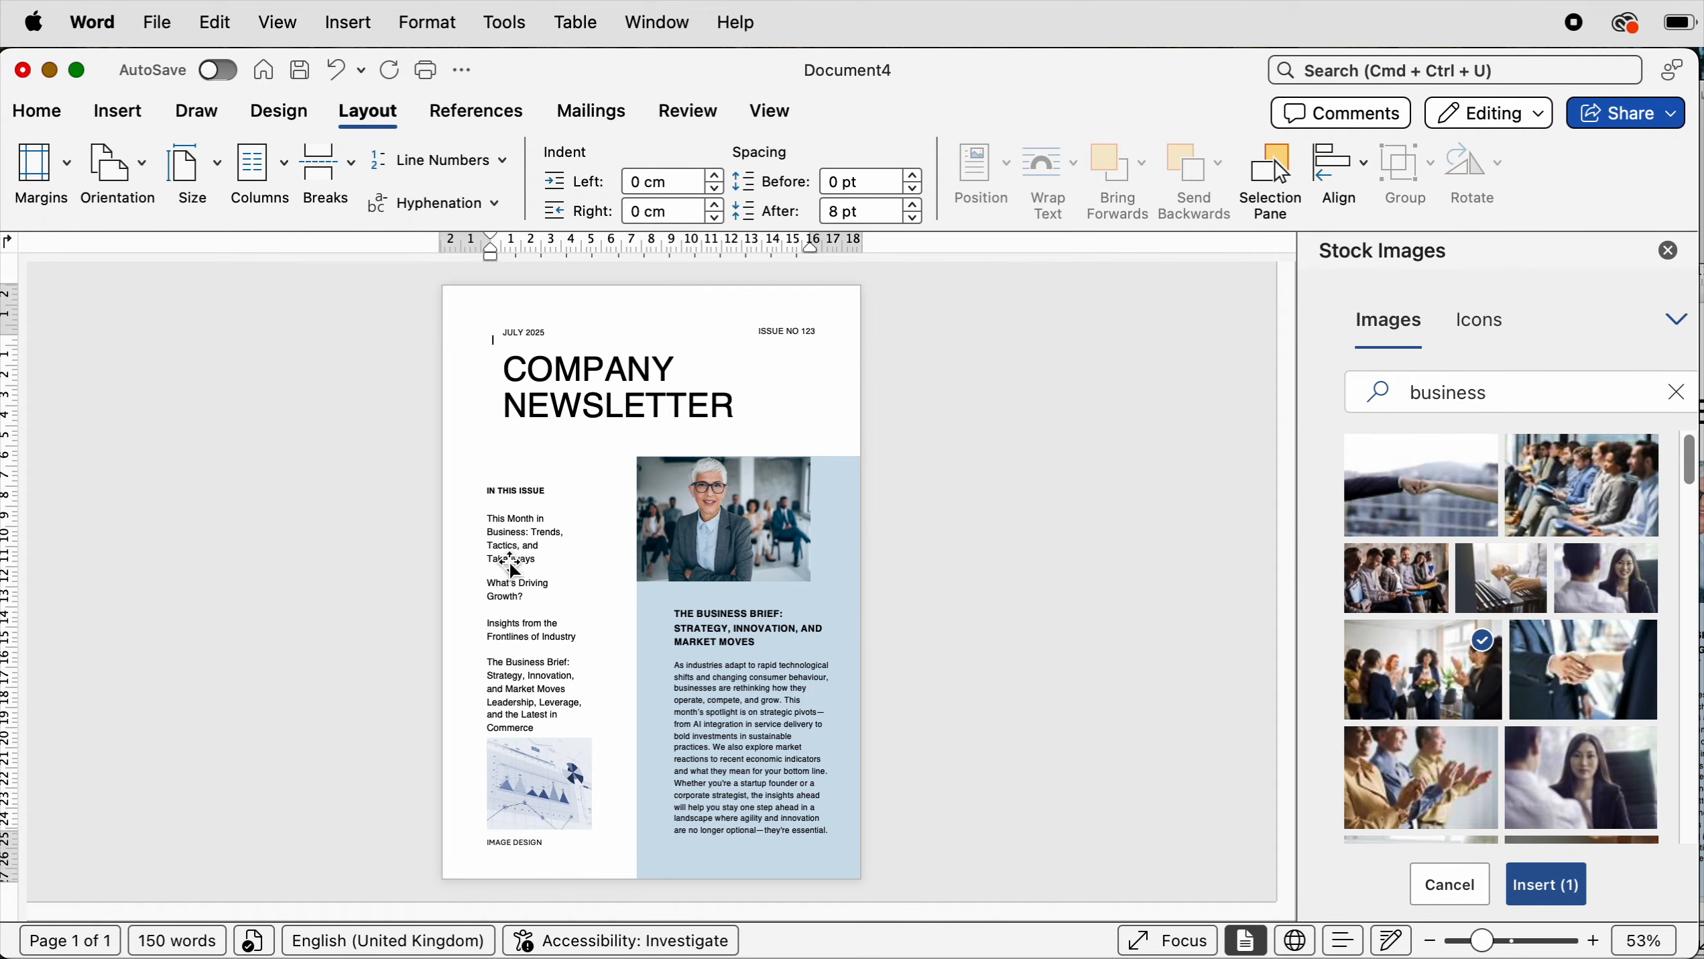
# - Reposition the IN THIS ISSUE heading higher, nearer the masthead, lined up with the list's left edge
pyautogui.moveTo(519, 490); pyautogui.dragTo(522, 465)
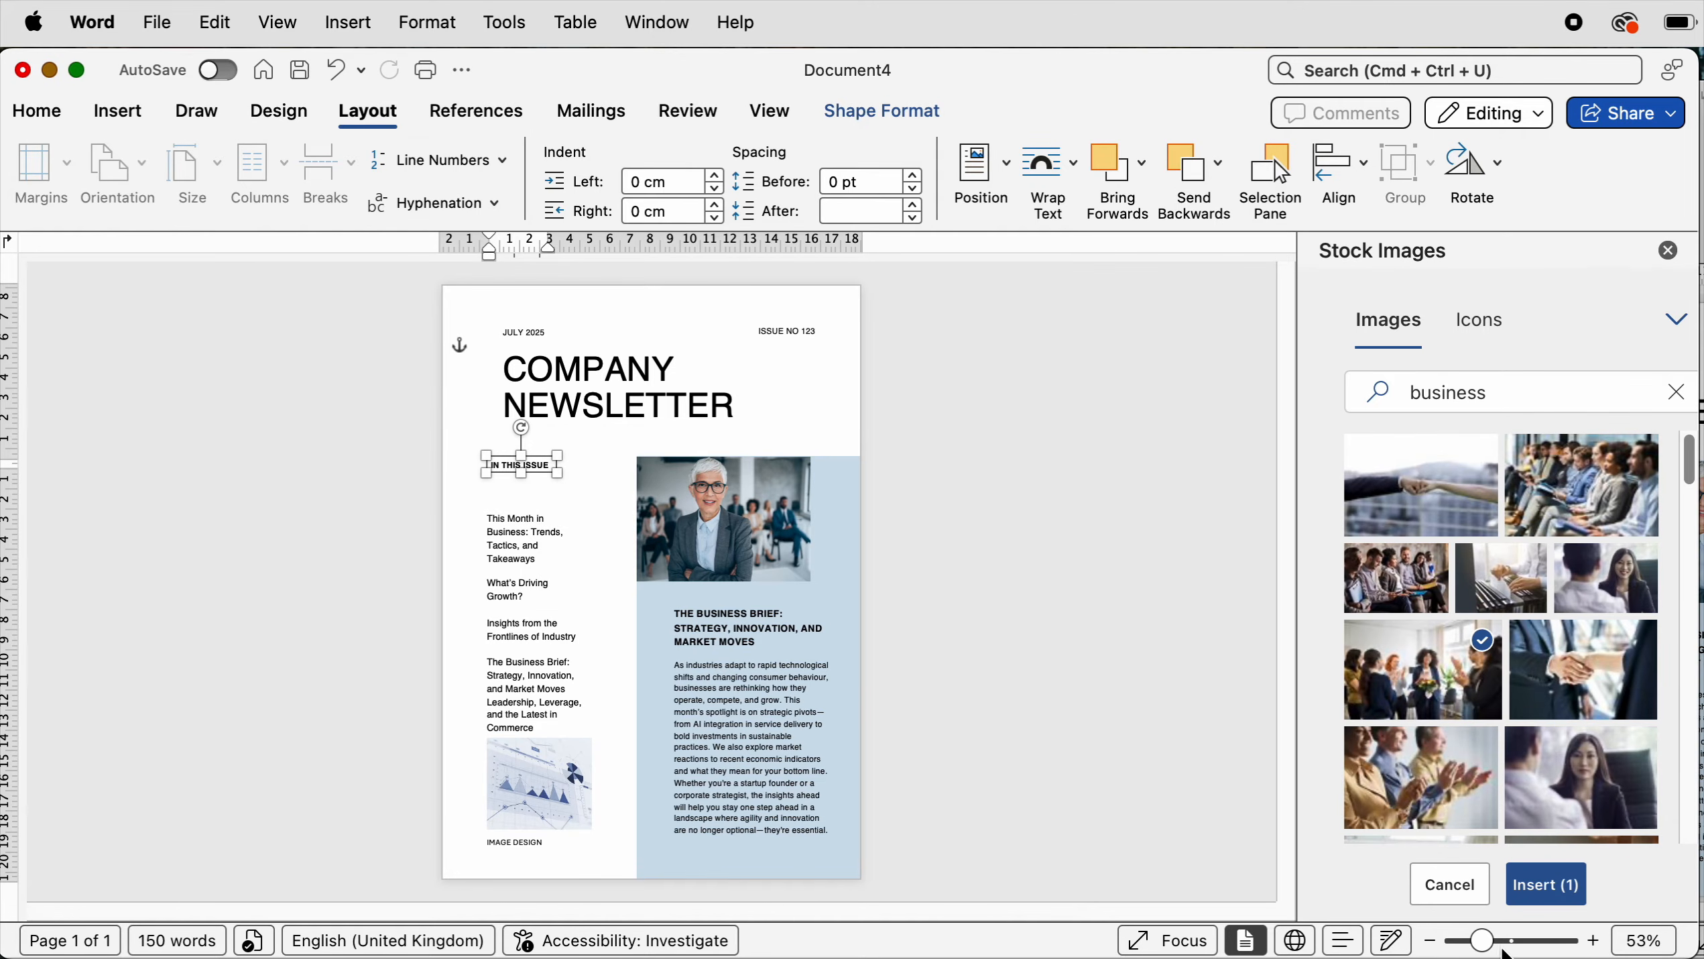
pyautogui.moveTo(1483, 940); pyautogui.dragTo(1526, 932)
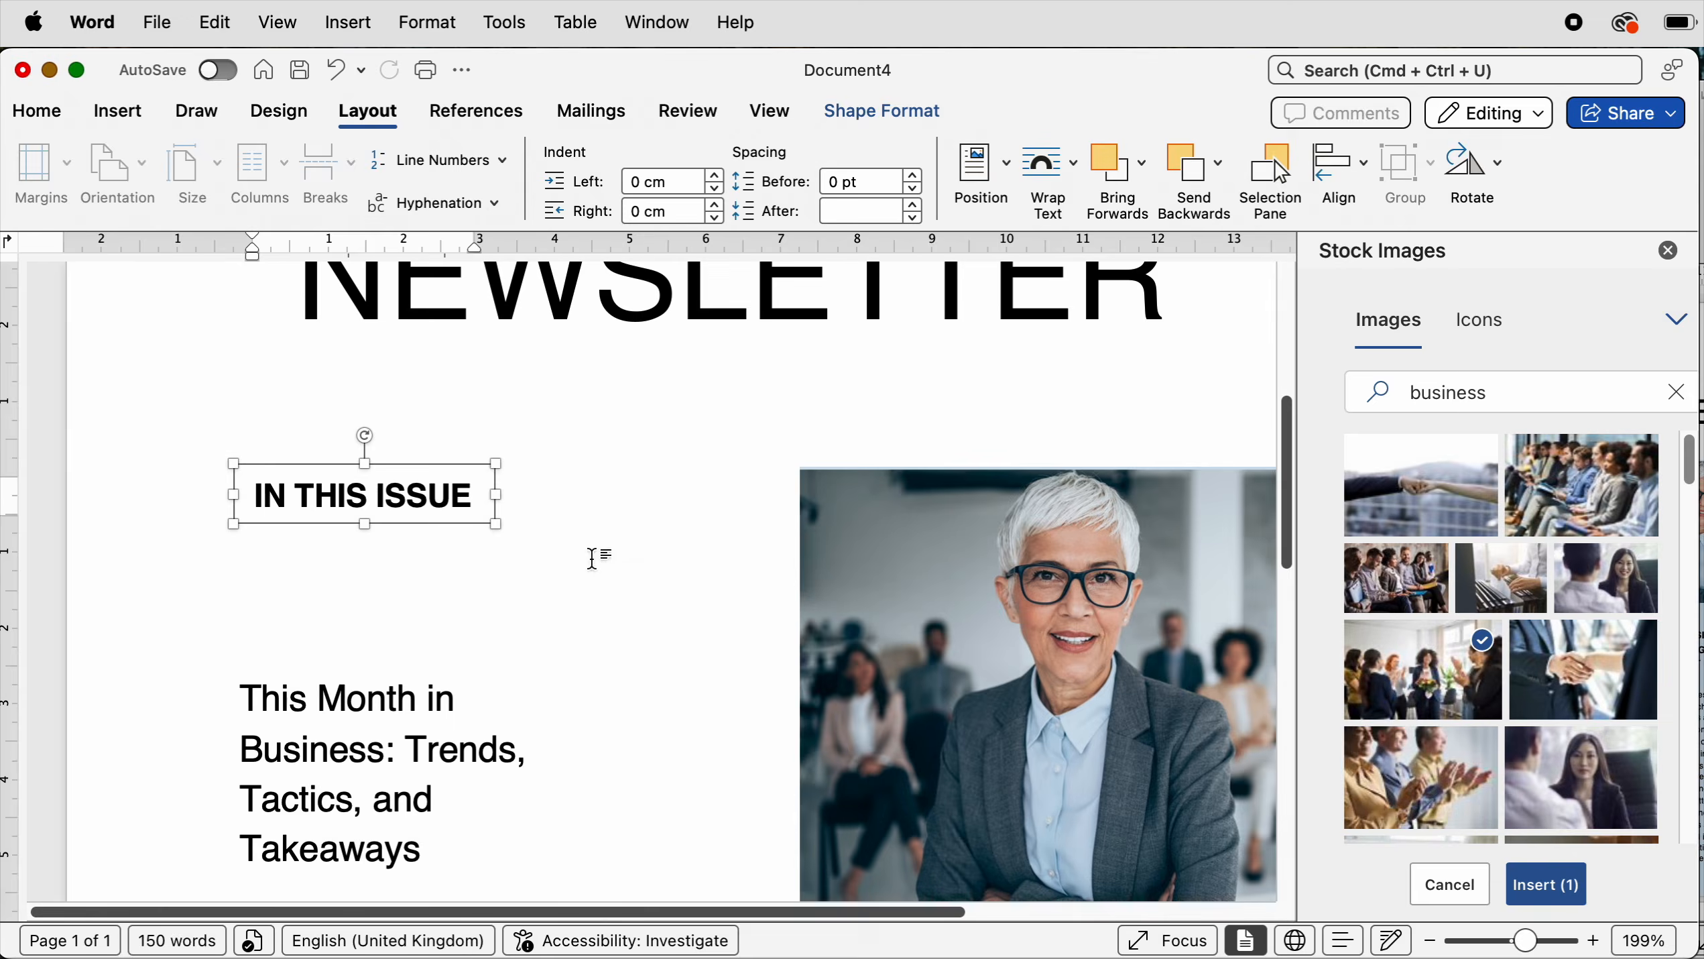
pyautogui.moveTo(432, 497); pyautogui.dragTo(728, 480)
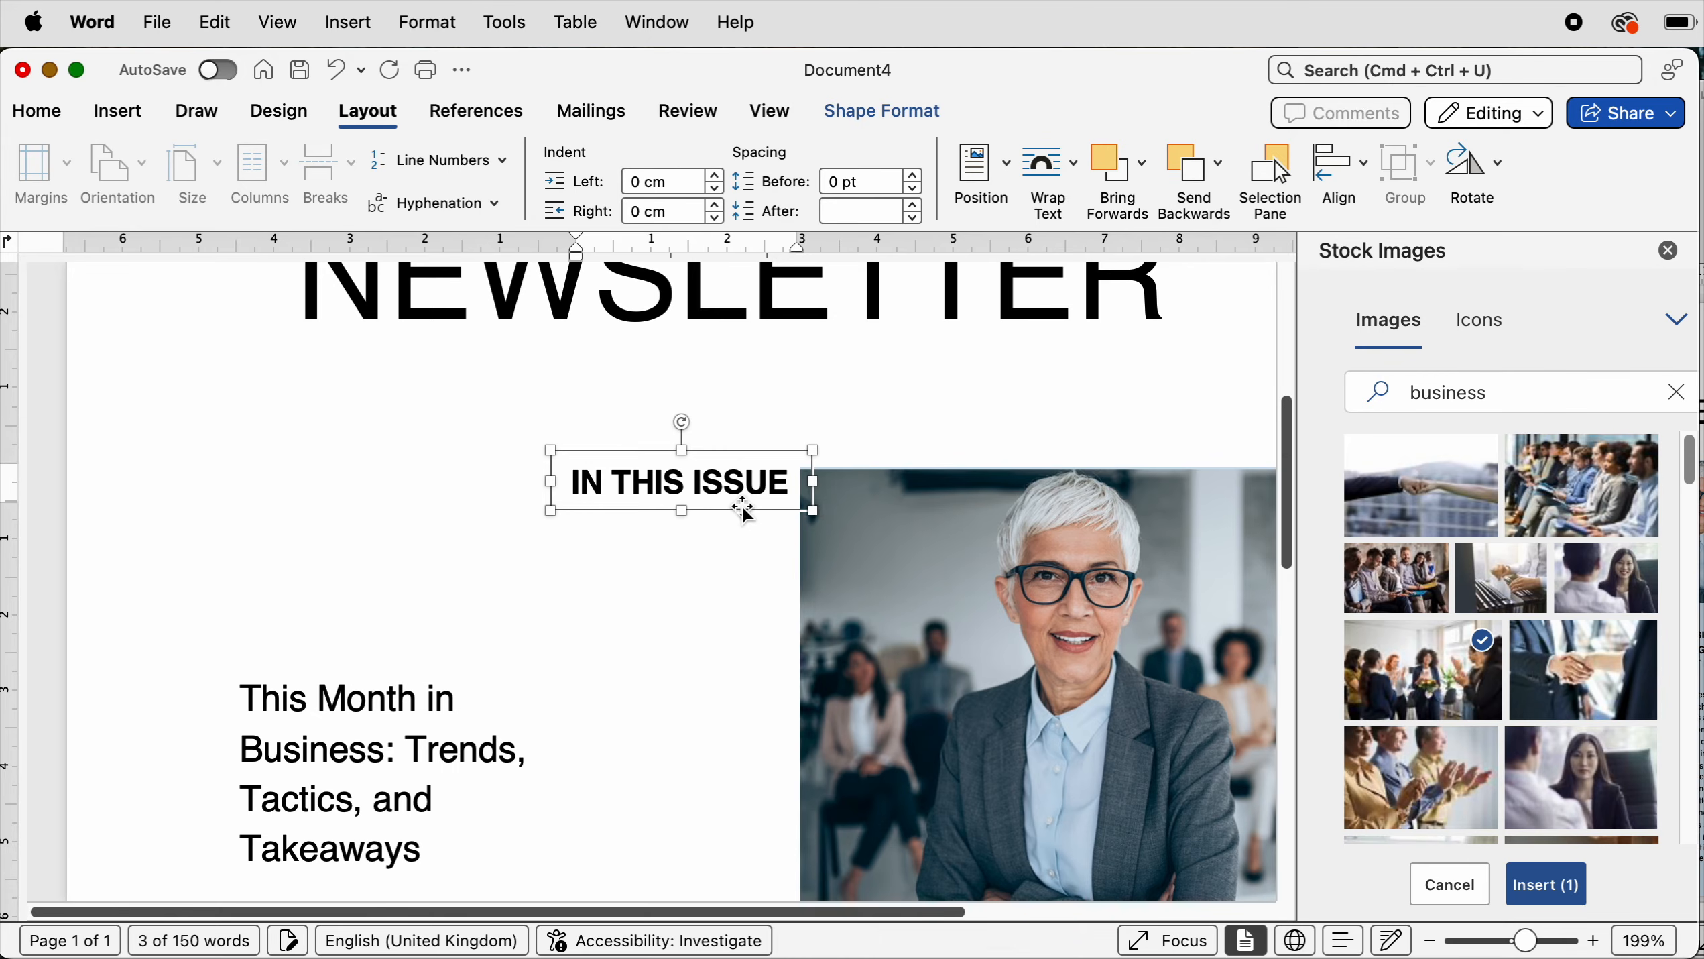
pyautogui.press('Left')
pyautogui.press('Left')
pyautogui.press('Left')
pyautogui.press('Left')
pyautogui.press('Left')
pyautogui.press('Left')
pyautogui.press('Left')
pyautogui.press('Left')
pyautogui.press('Left')
pyautogui.press('Left')
pyautogui.press('Left')
pyautogui.press('Left')
pyautogui.press('Left')
pyautogui.press('Left')
pyautogui.press('Left')
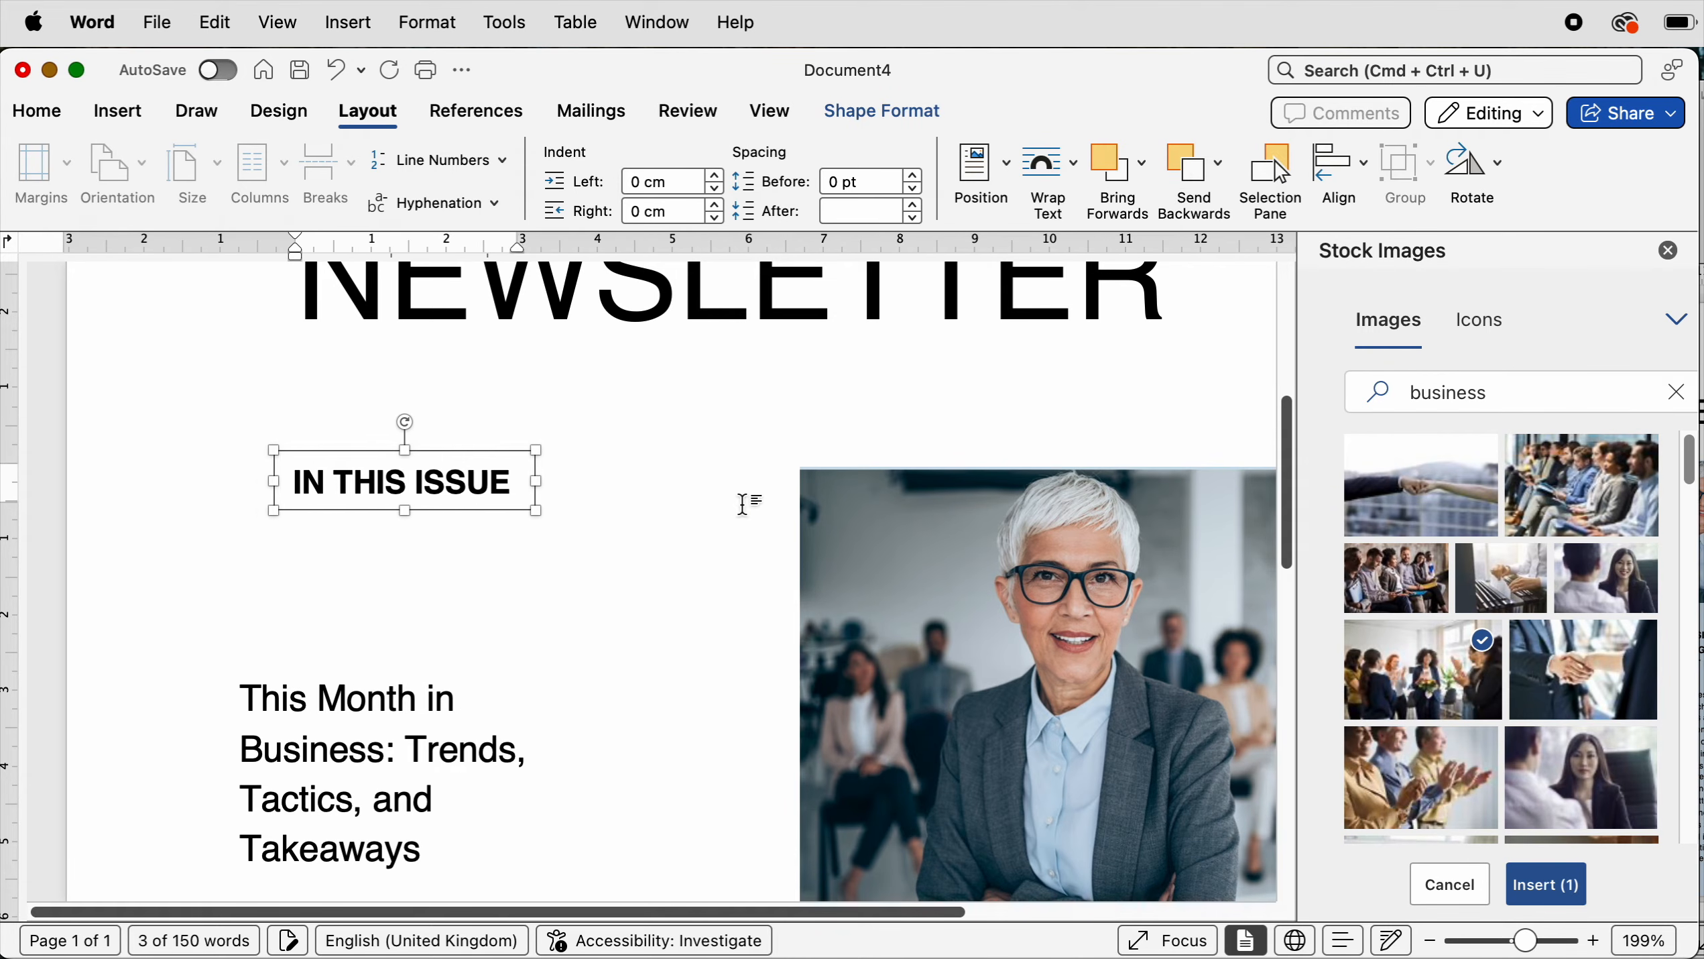
pyautogui.moveTo(1529, 942); pyautogui.dragTo(1493, 942)
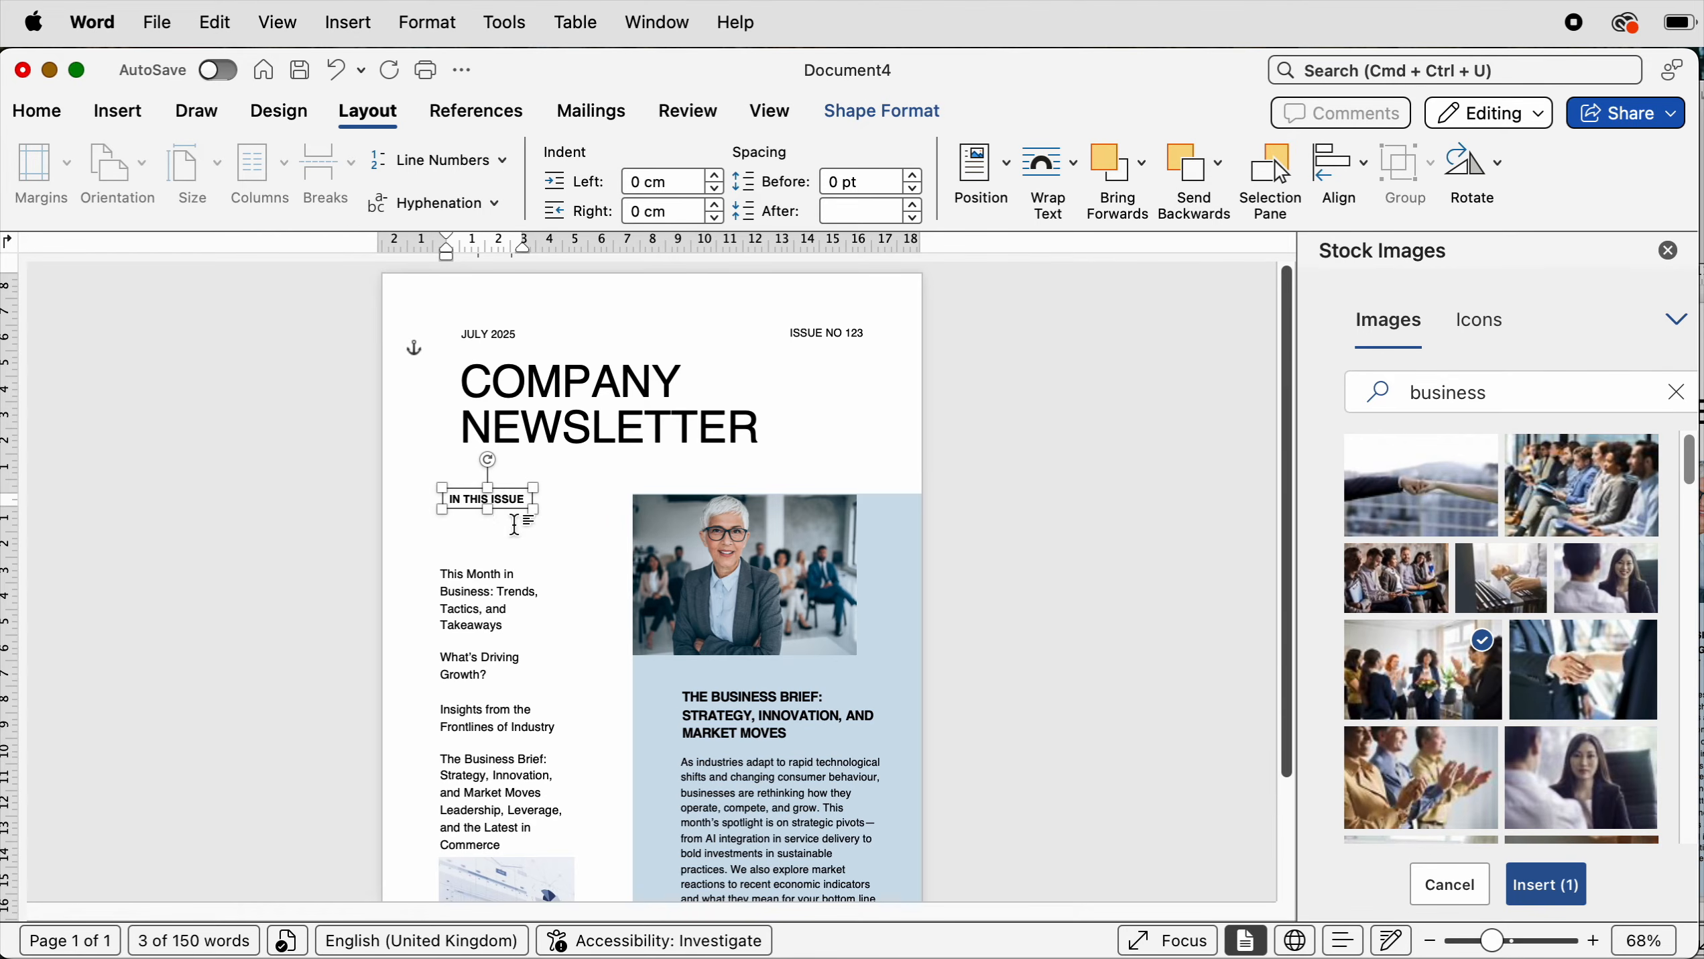
pyautogui.press('Right')
pyautogui.press('Right')
pyautogui.press('Right')
pyautogui.press('Right')
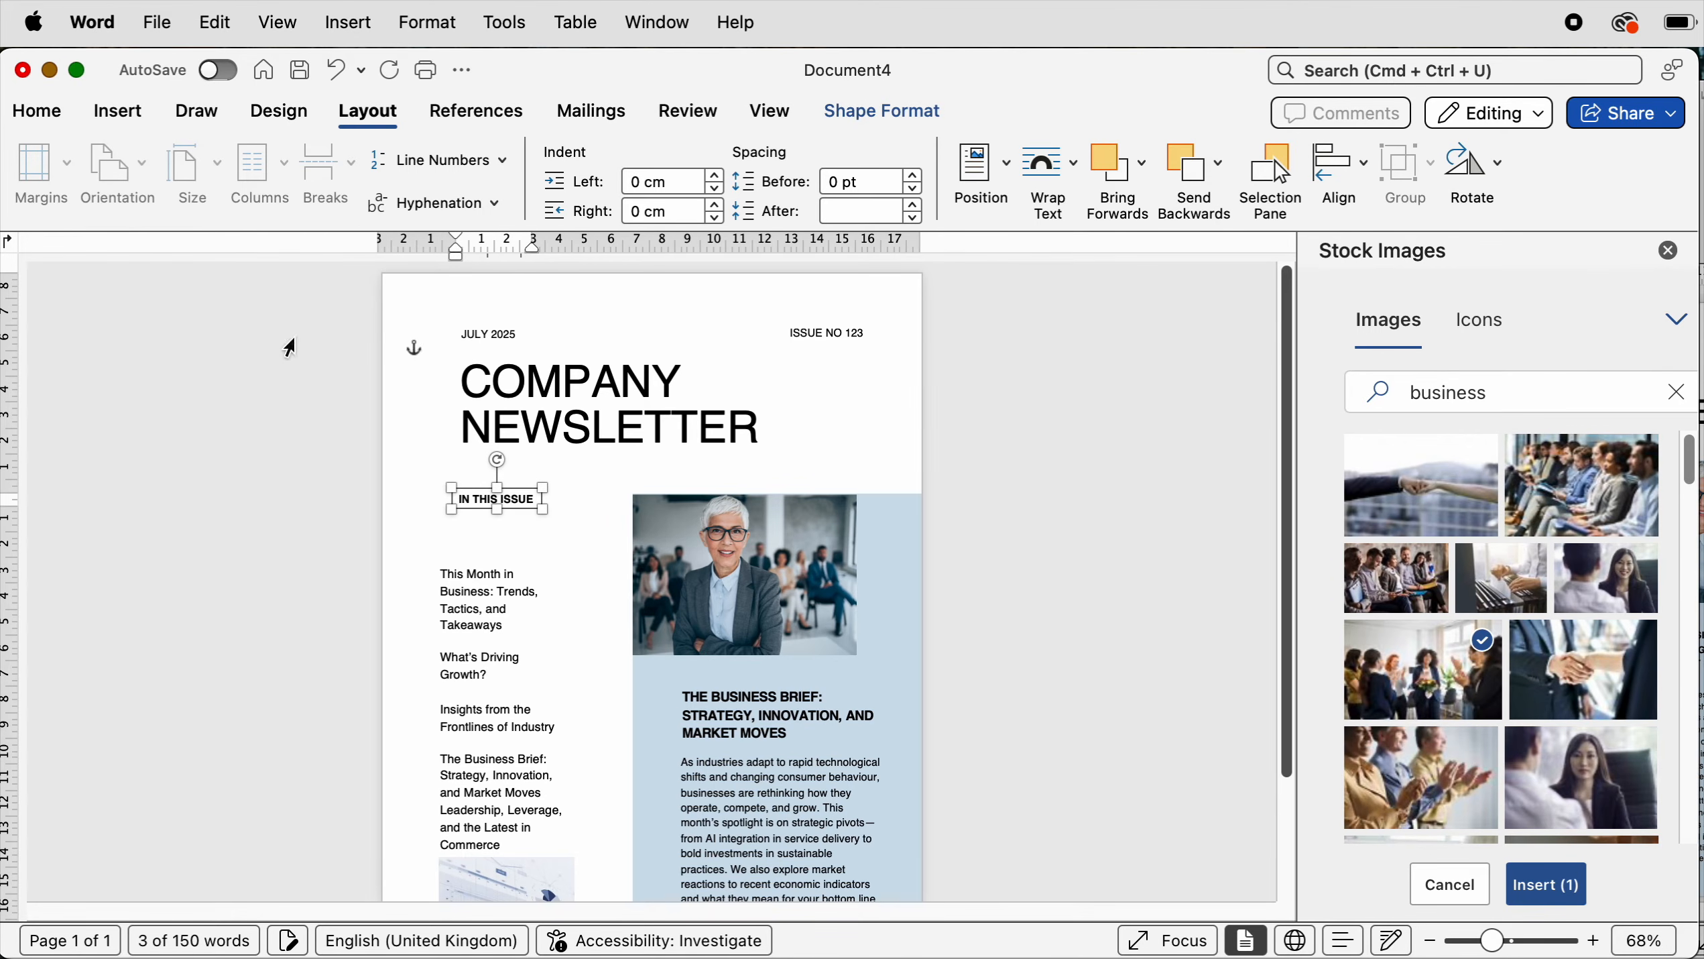
# - Nudge the COMPANY NEWSLETTER masthead title slightly to the left
pyautogui.click(536, 425)
pyautogui.press('Left')
pyautogui.press('Left')
pyautogui.press('Left')
pyautogui.press('Left')
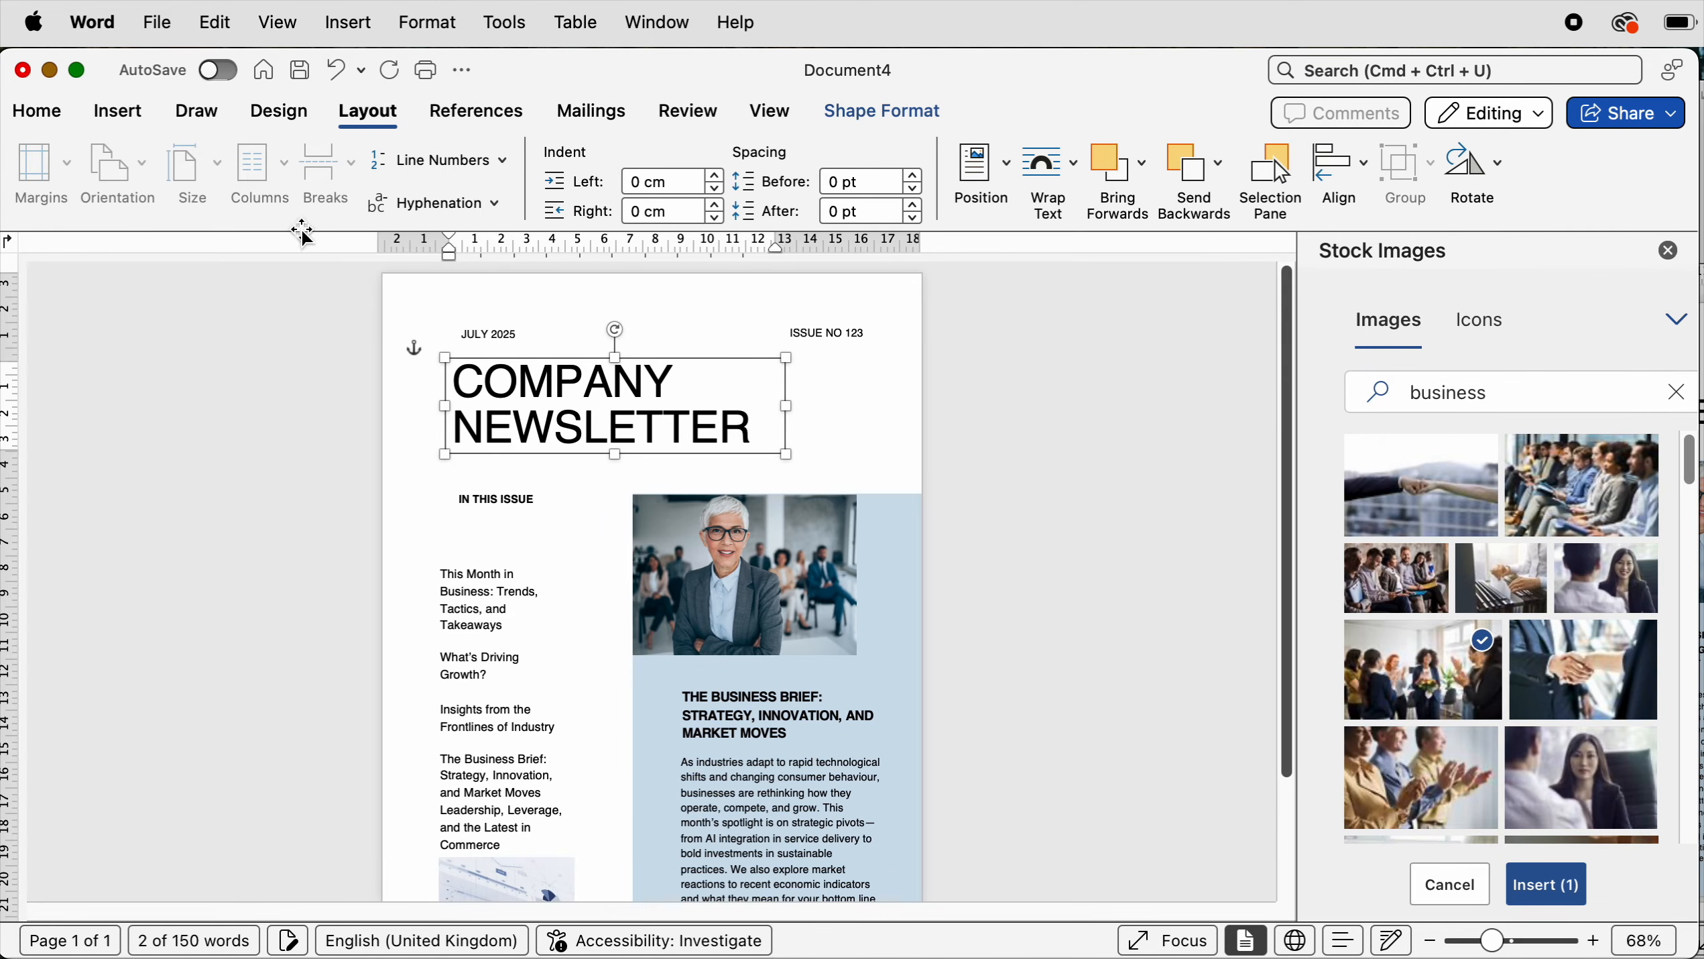
# - Move the In This Issue list up, then left-align the date, masthead title, IN THIS ISSUE heading and list together
pyautogui.moveTo(478, 564); pyautogui.dragTo(496, 542)
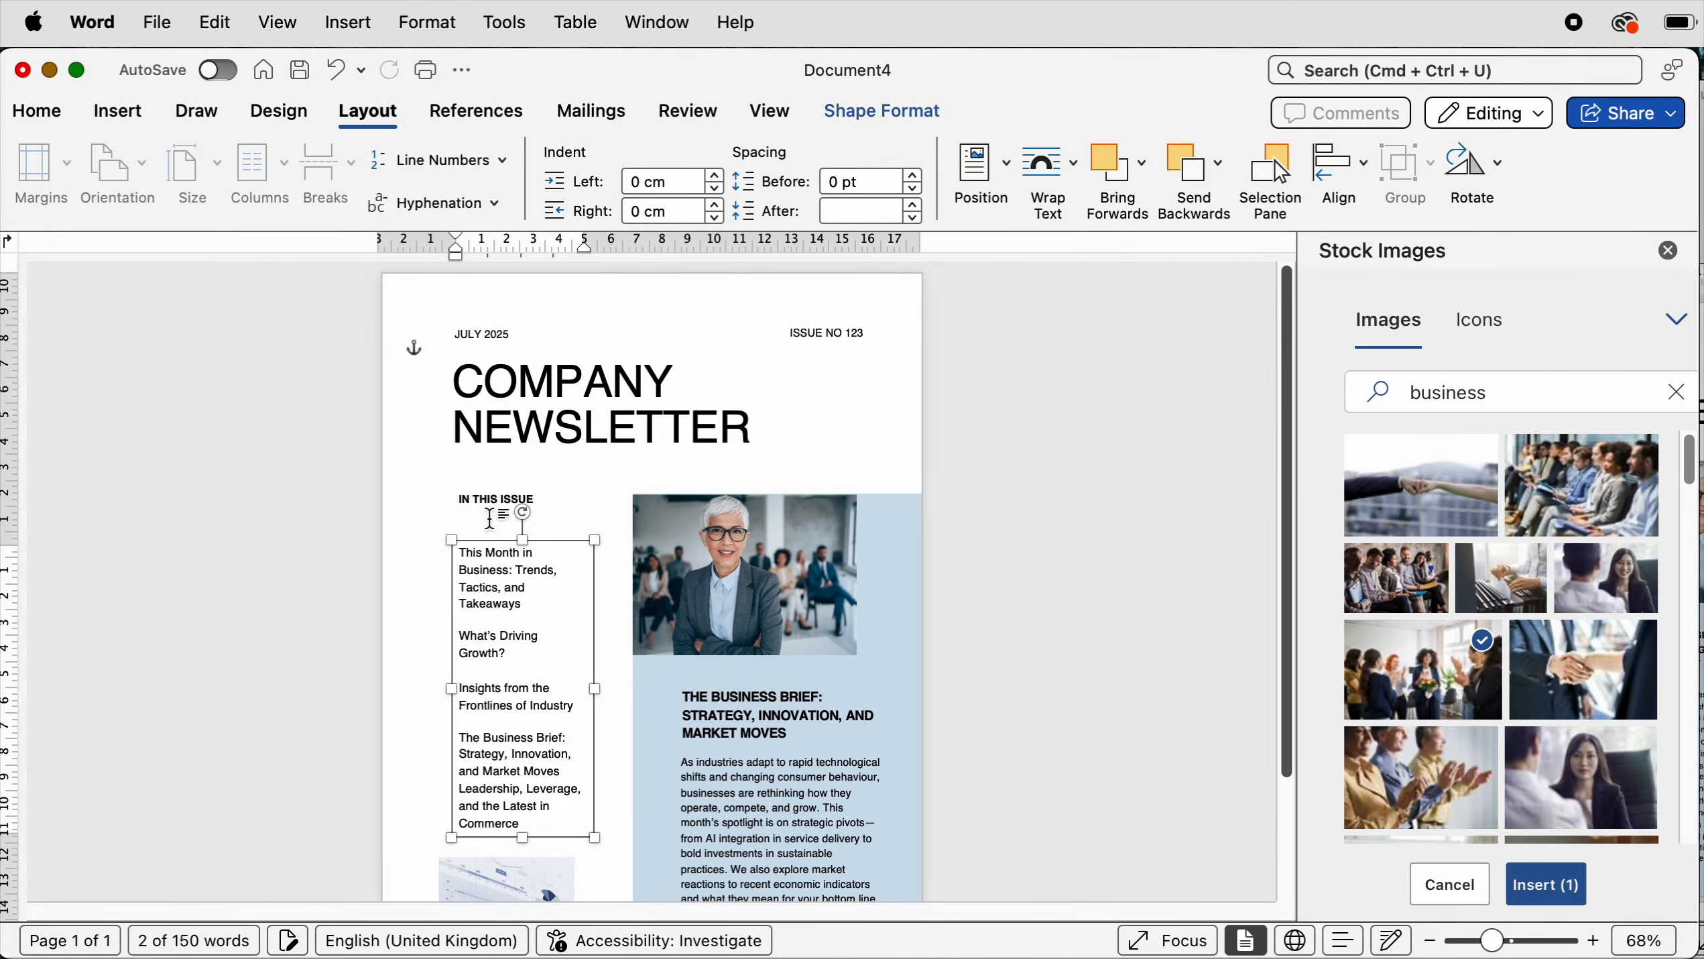
pyautogui.keyDown('shift'); pyautogui.click(484, 500); pyautogui.keyUp('shift')
pyautogui.keyDown('shift'); pyautogui.click(497, 416); pyautogui.keyUp('shift')
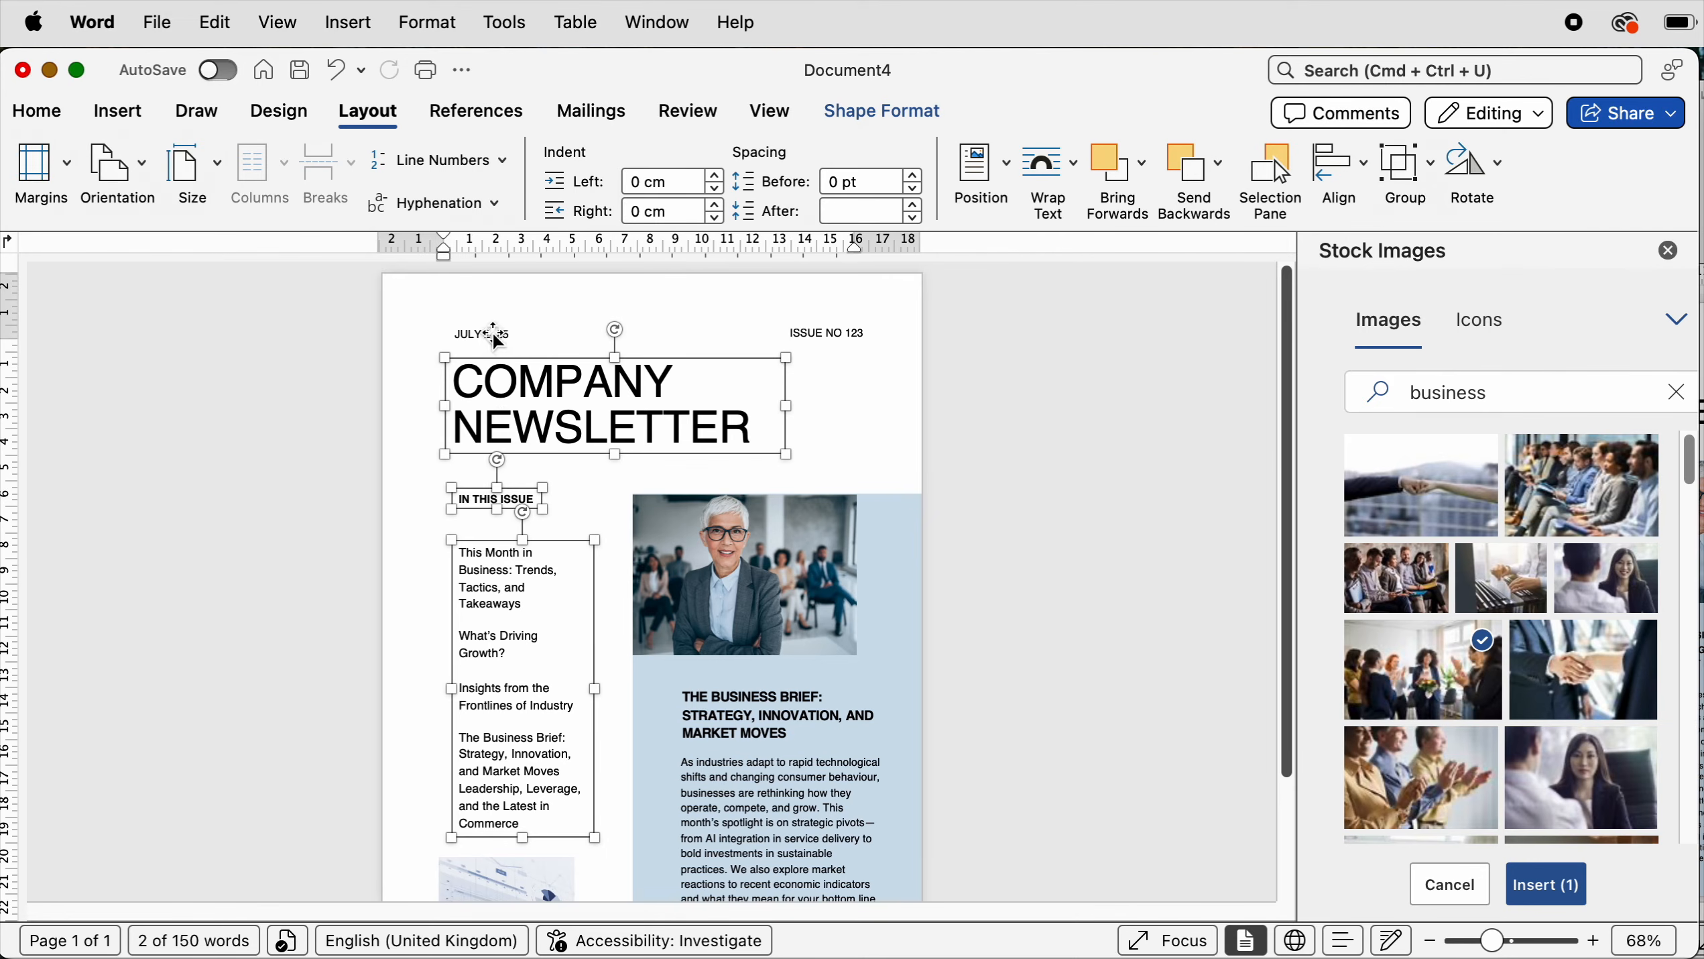
pyautogui.click(1357, 177)
pyautogui.click(1362, 210)
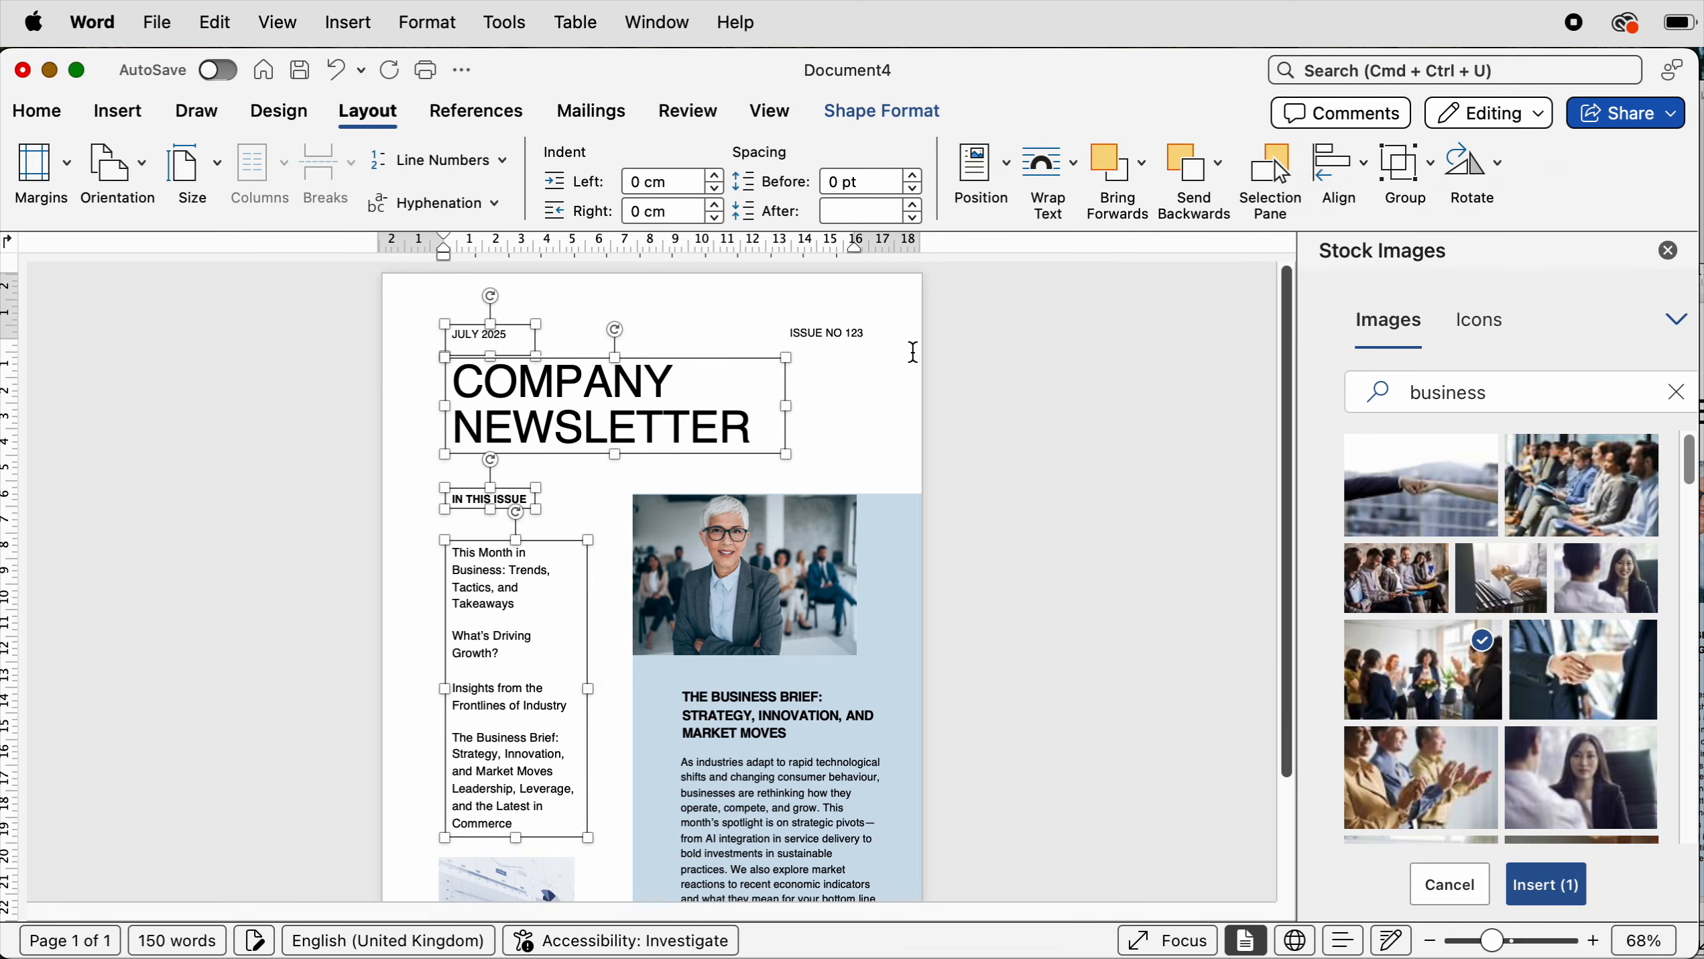
pyautogui.click(401, 686)
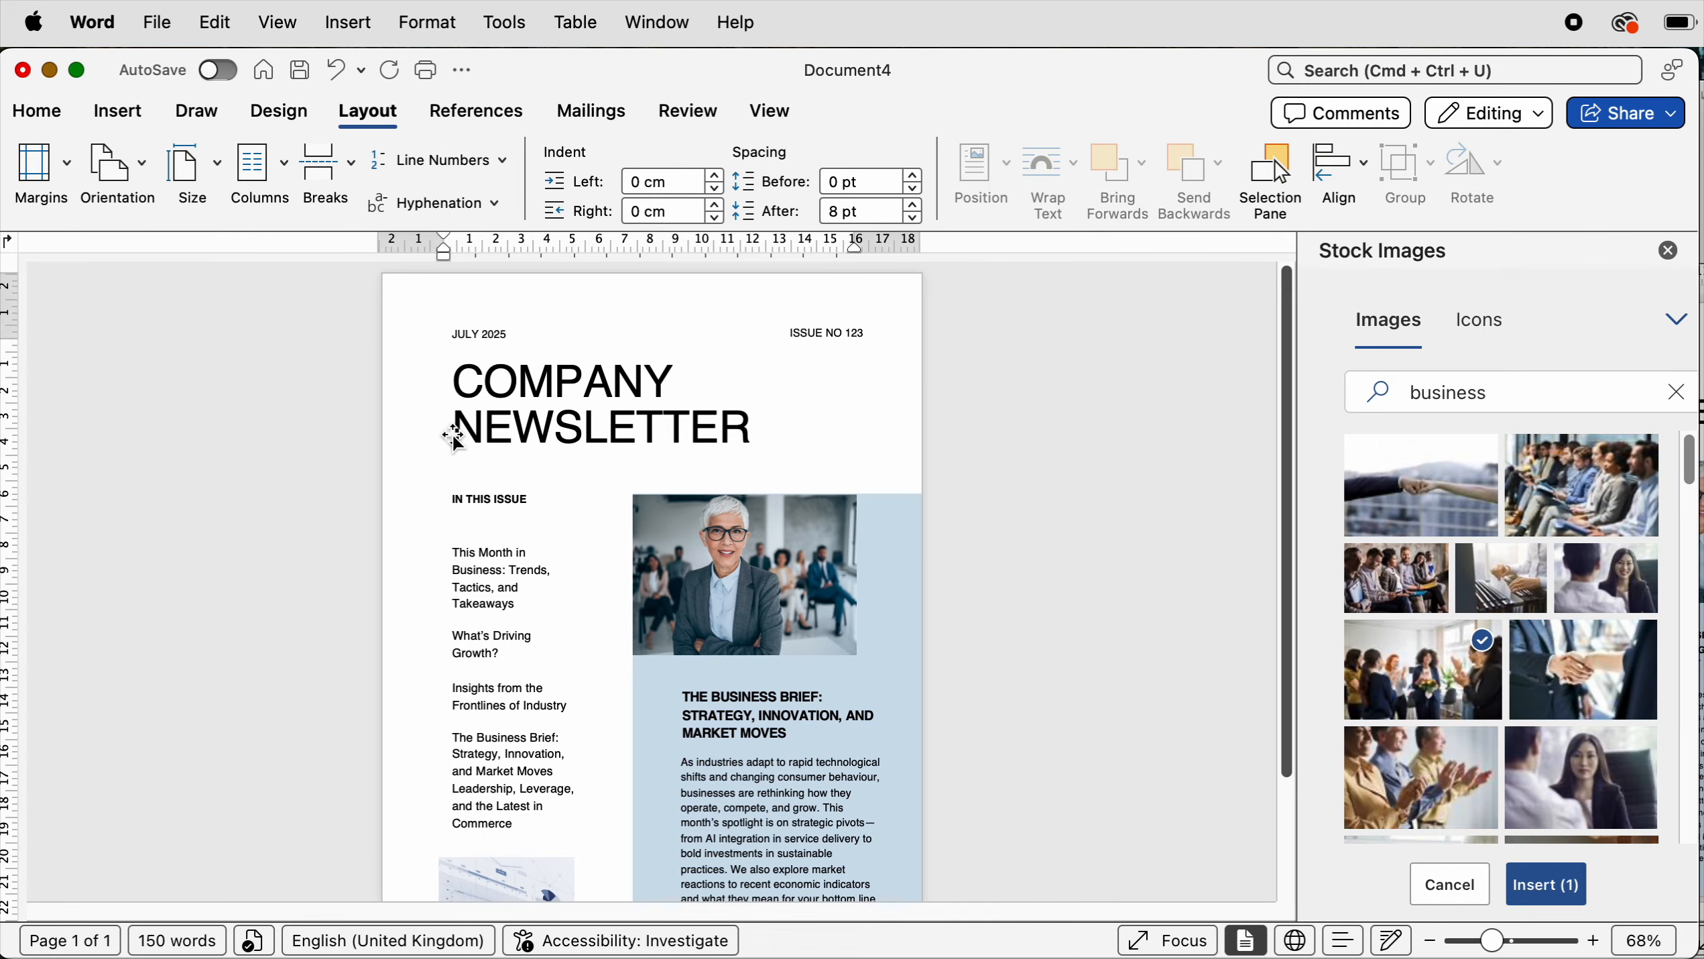
# - Reposition the chart image below the list so its left edge lines up with the list
pyautogui.scroll(-3, 535, 674)
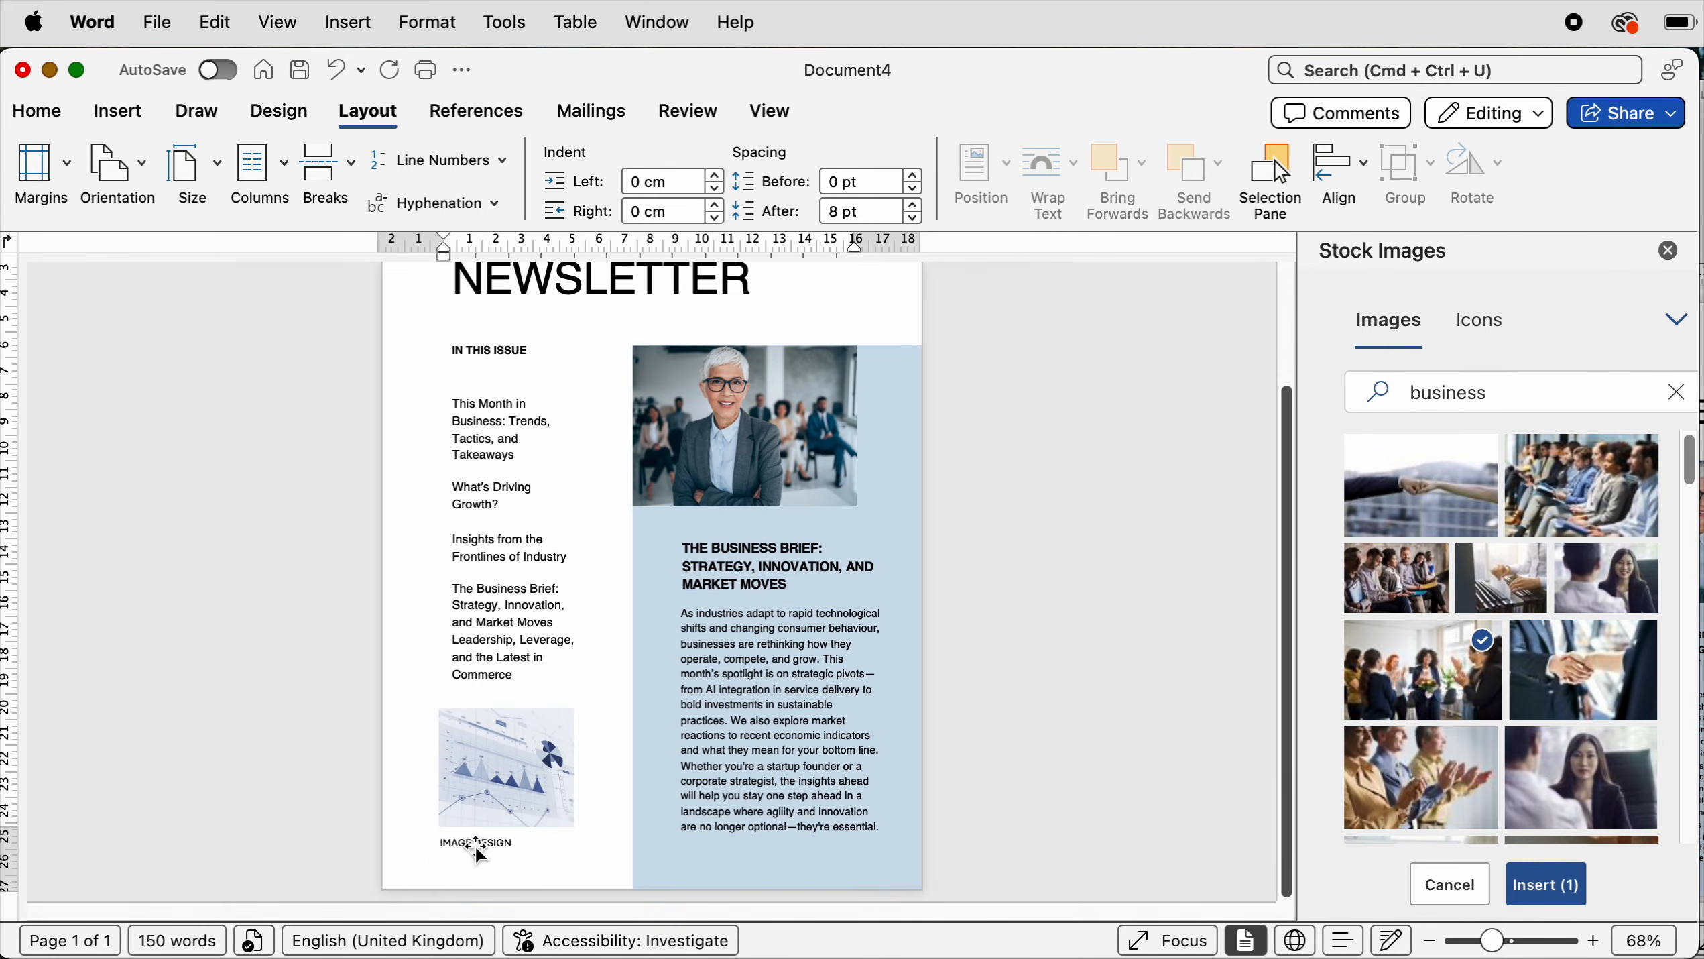
pyautogui.click(478, 843)
pyautogui.click(488, 651)
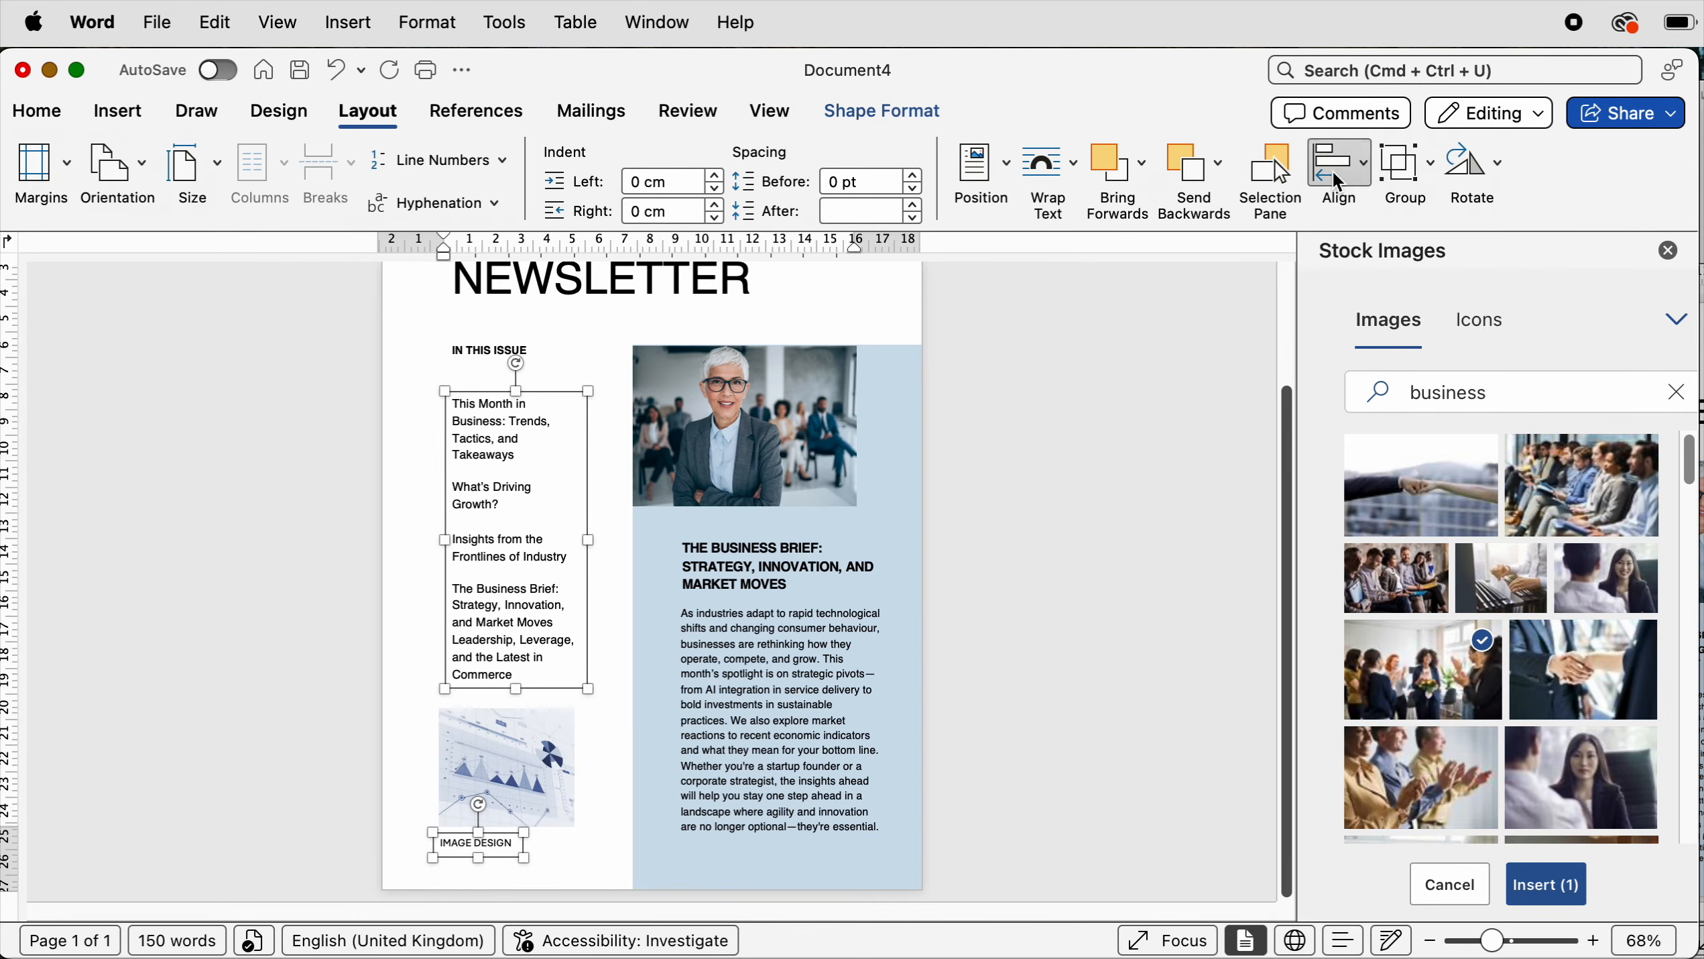
pyautogui.moveTo(500, 766); pyautogui.dragTo(517, 758)
pyautogui.click(588, 484)
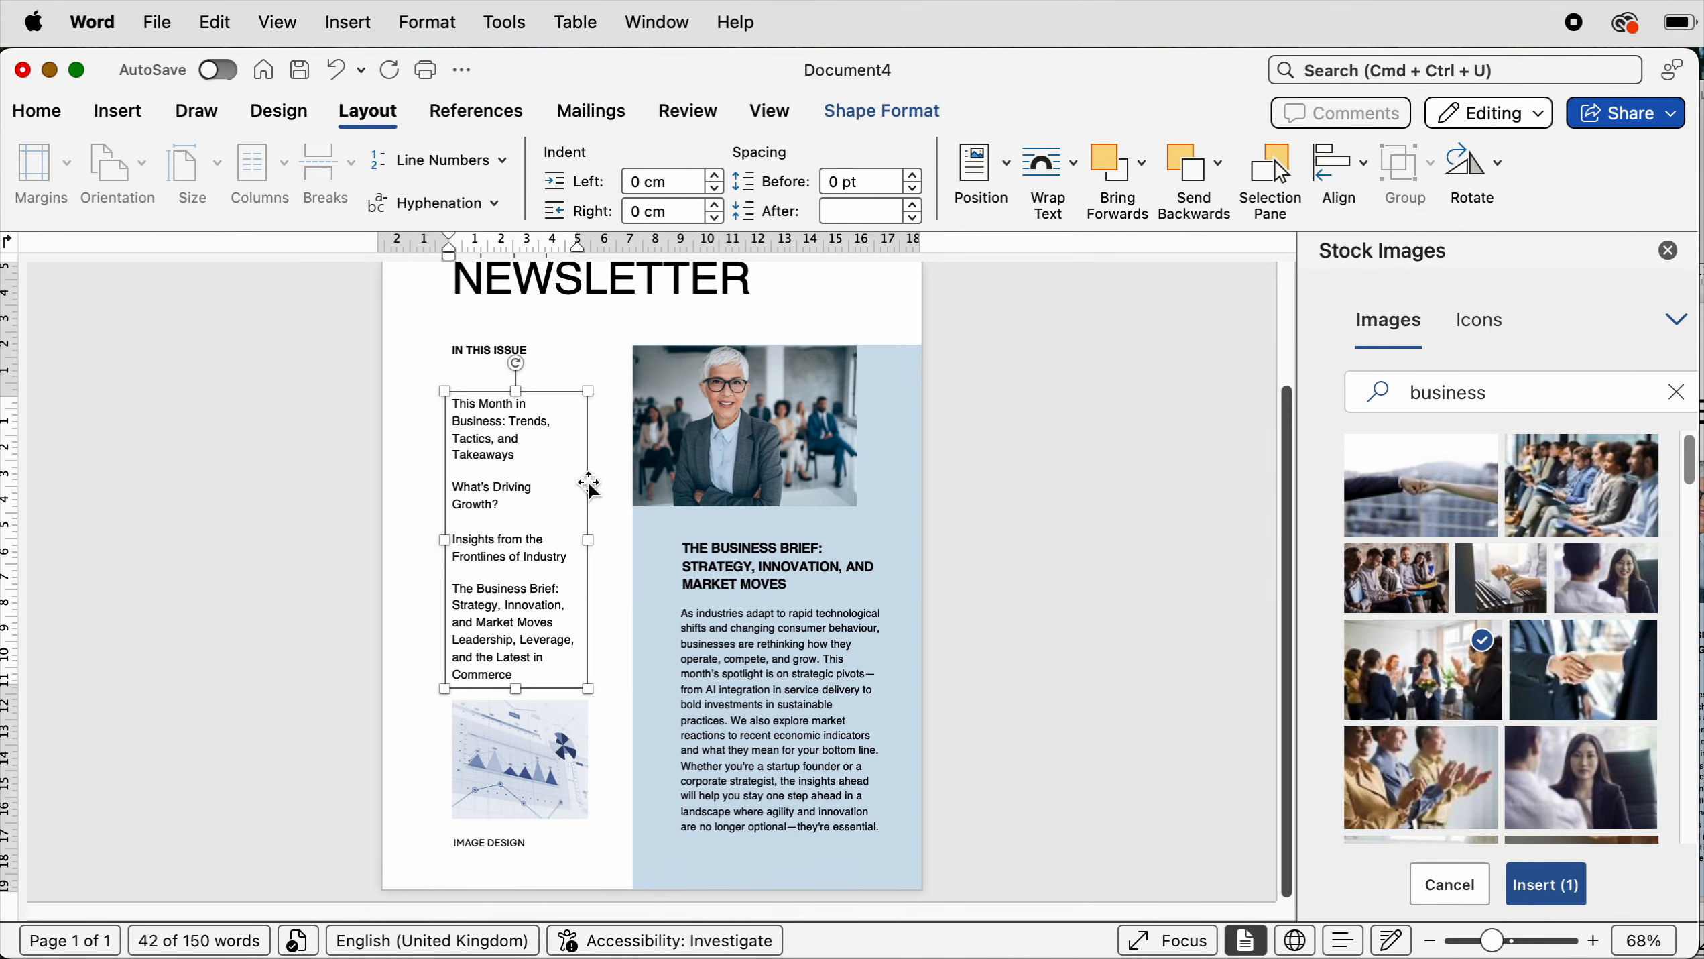
pyautogui.click(1000, 498)
# - Nudge the In This Issue list up slightly
pyautogui.scroll(2, 1000, 496)
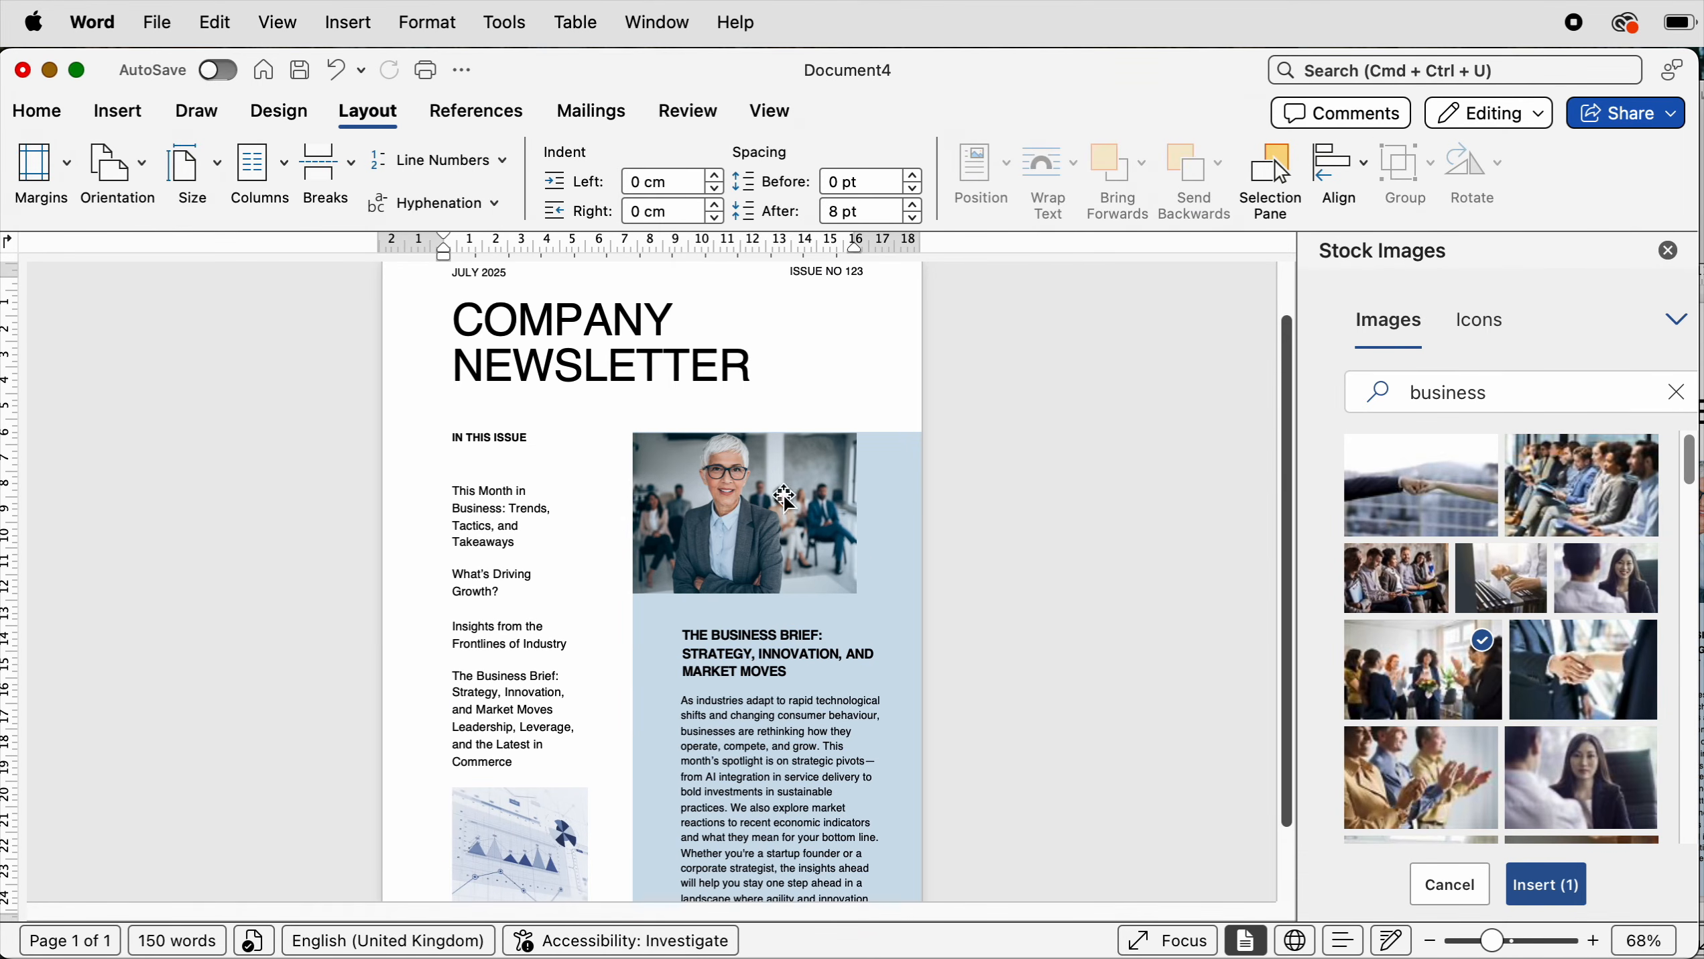
pyautogui.click(524, 527)
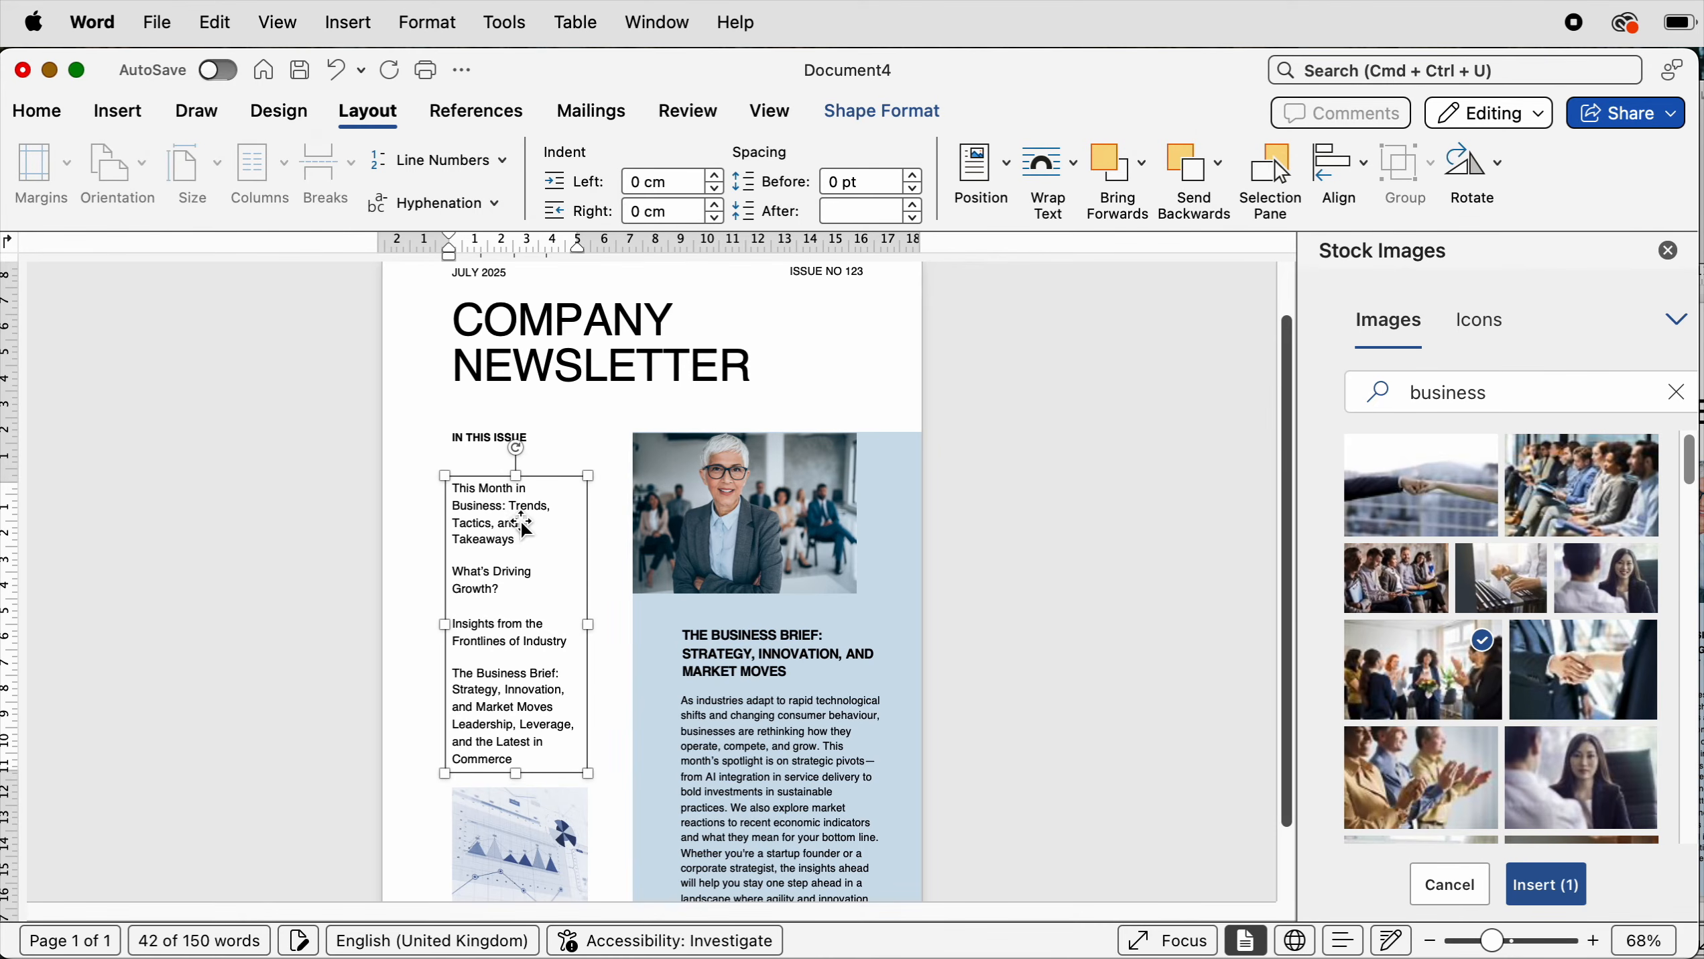
pyautogui.moveTo(525, 529); pyautogui.dragTo(525, 523)
pyautogui.click(1062, 576)
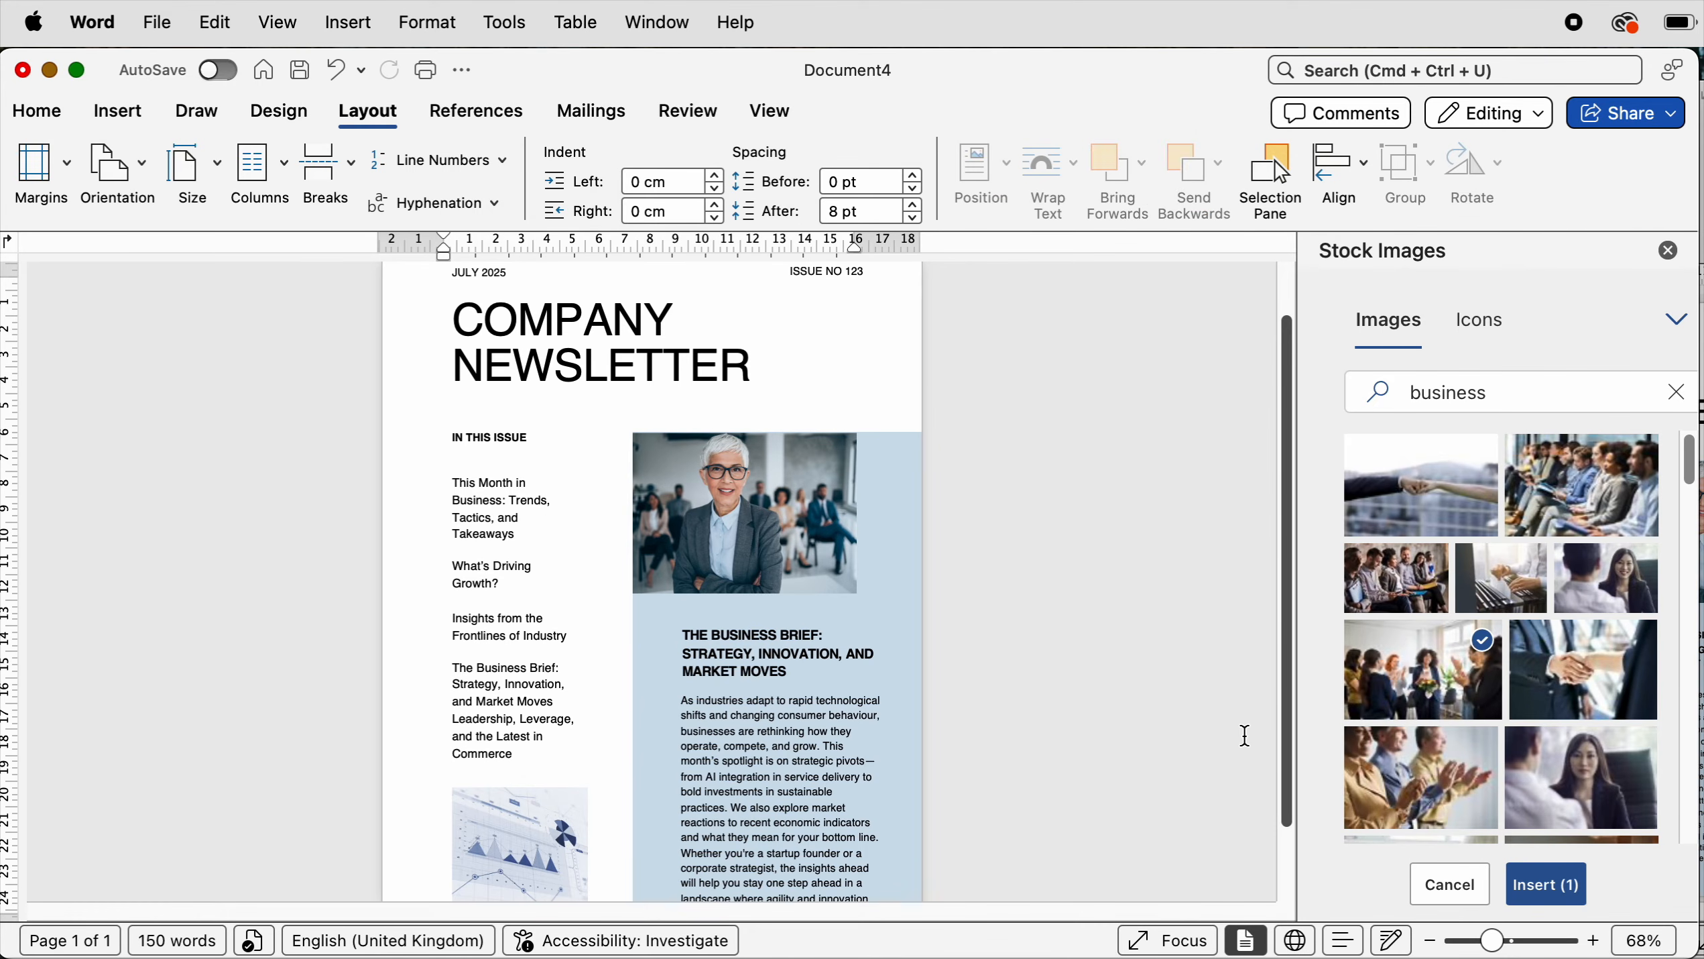
# - Draw a horizontal line about 4.67 cm long beneath the IN THIS ISSUE heading
pyautogui.moveTo(1502, 947); pyautogui.dragTo(1517, 946)
pyautogui.click(120, 112)
pyautogui.click(379, 189)
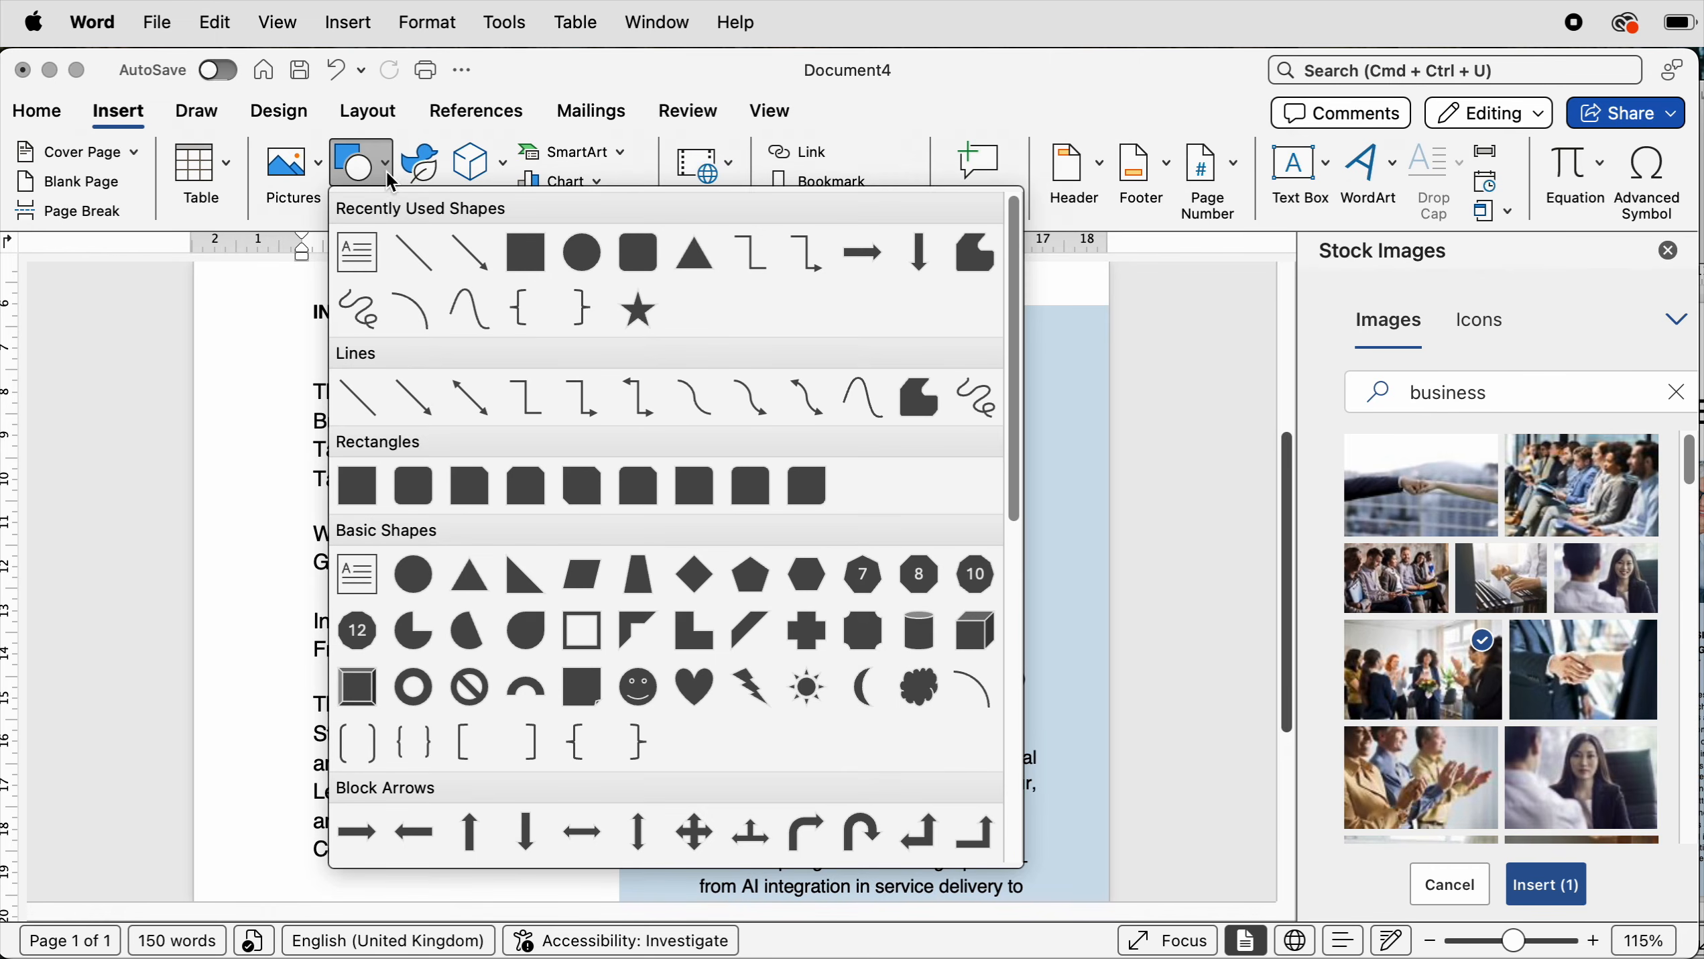
pyautogui.click(353, 397)
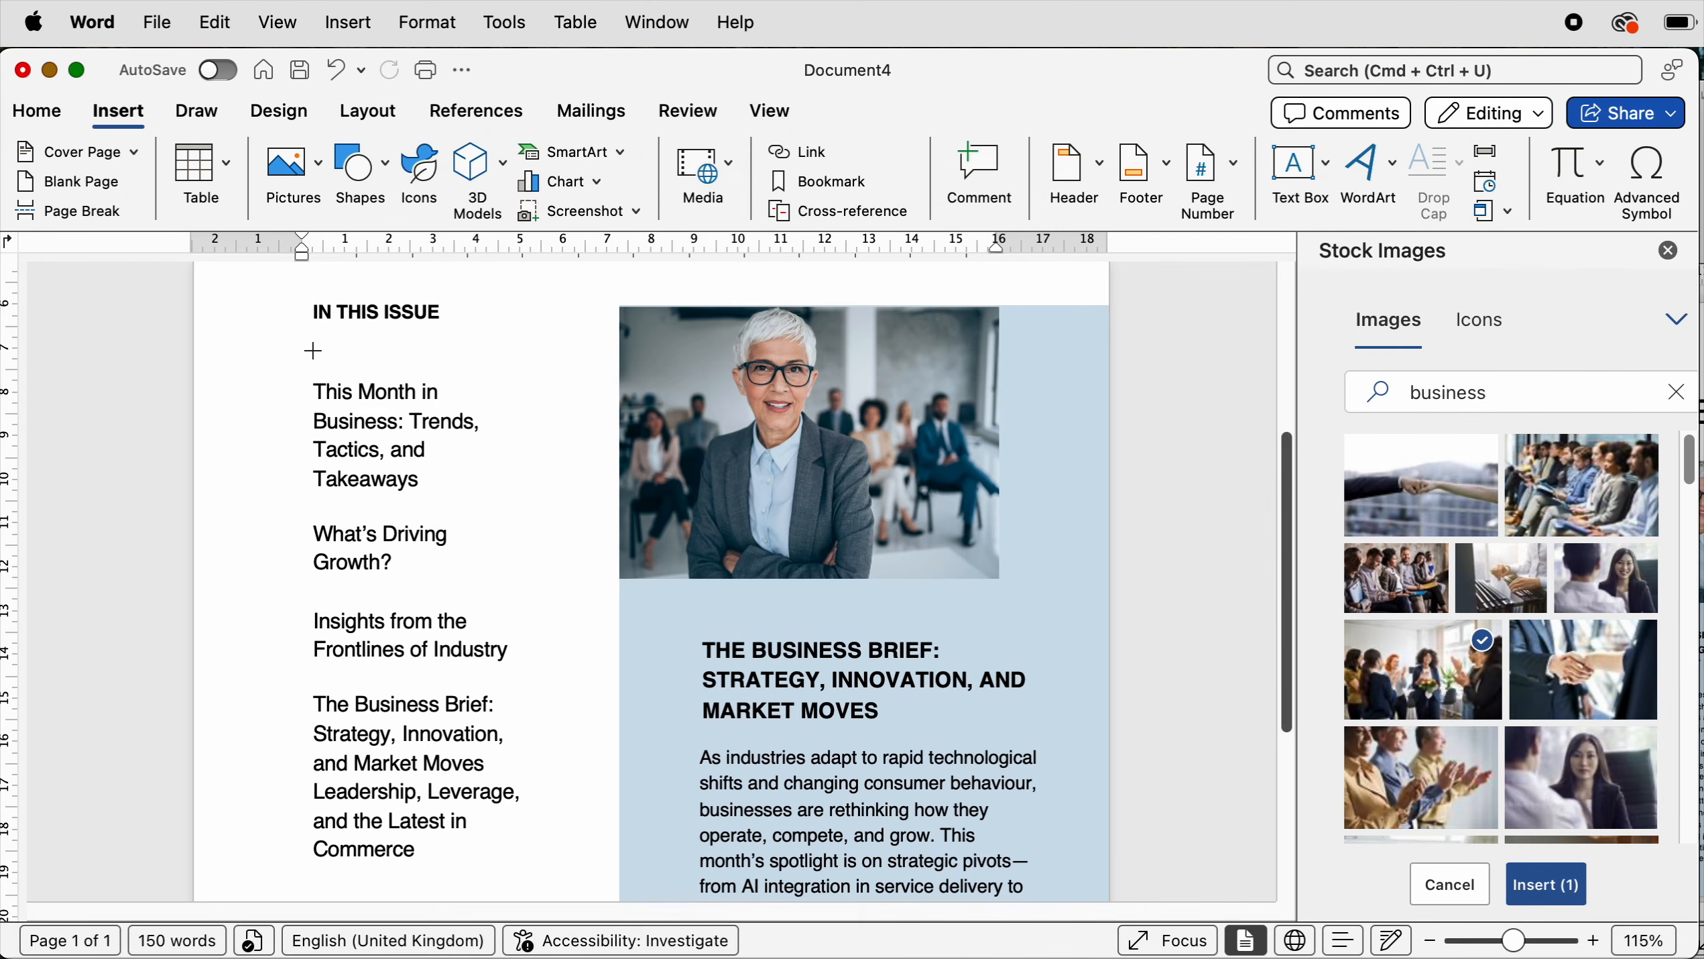
pyautogui.moveTo(313, 350); pyautogui.dragTo(518, 351)
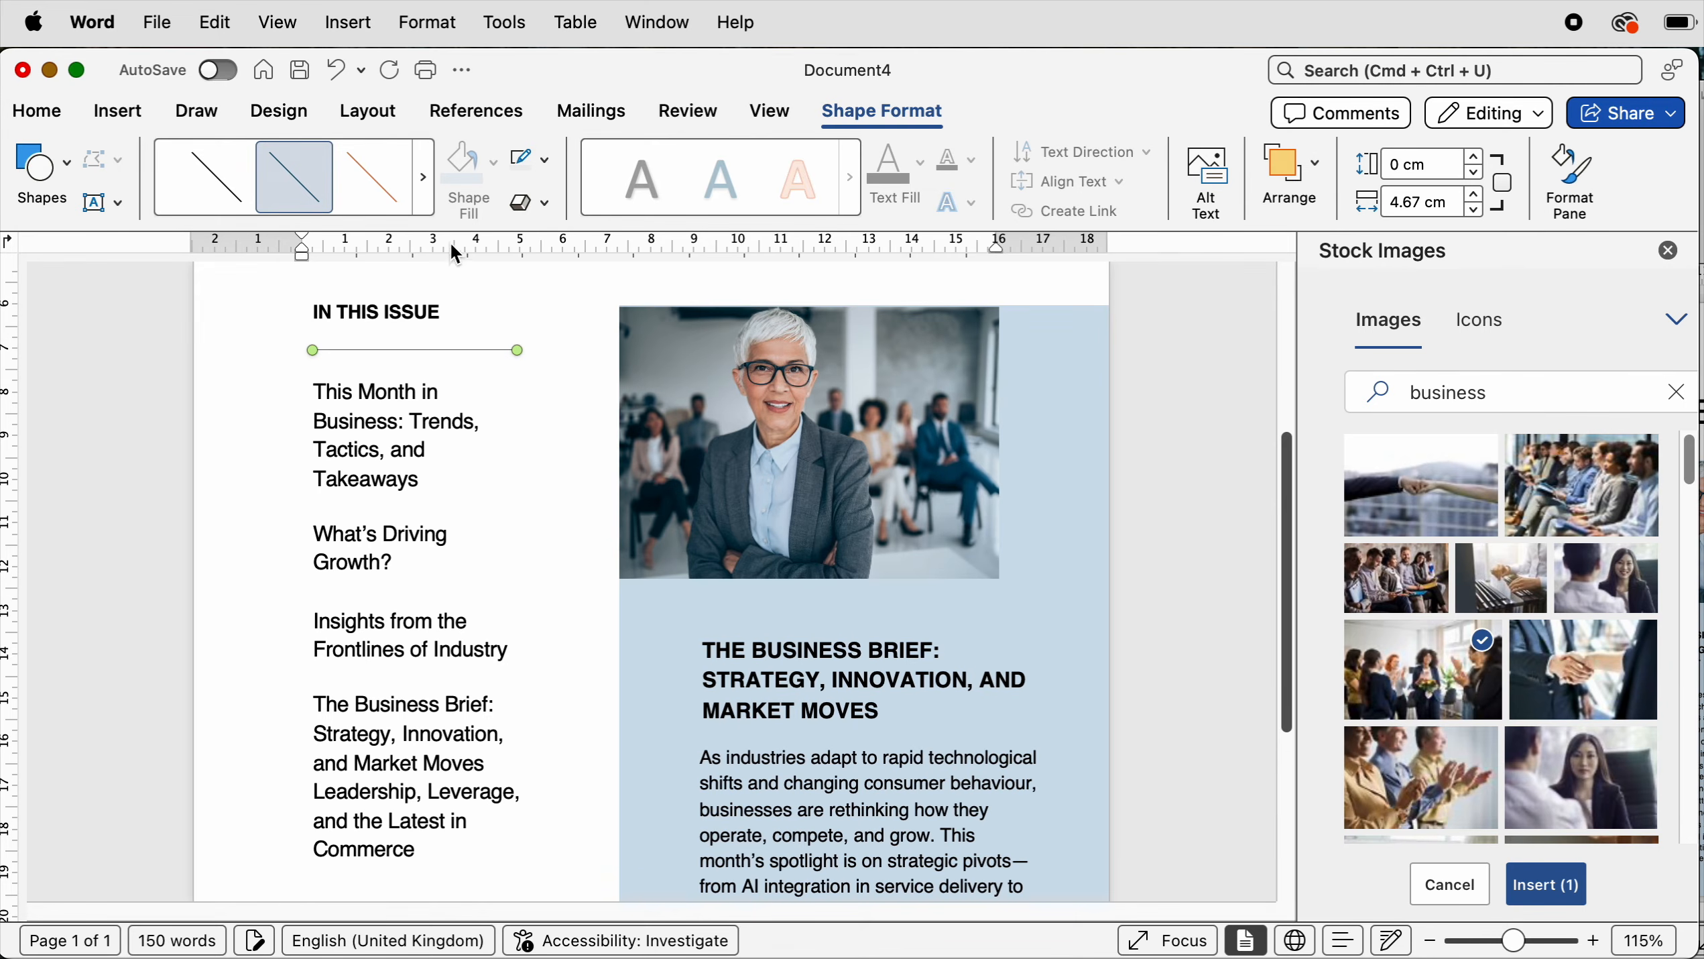
# - Style the line with Subtle Line – Dark 1 and set its outline weight to 1 pt
pyautogui.click(221, 186)
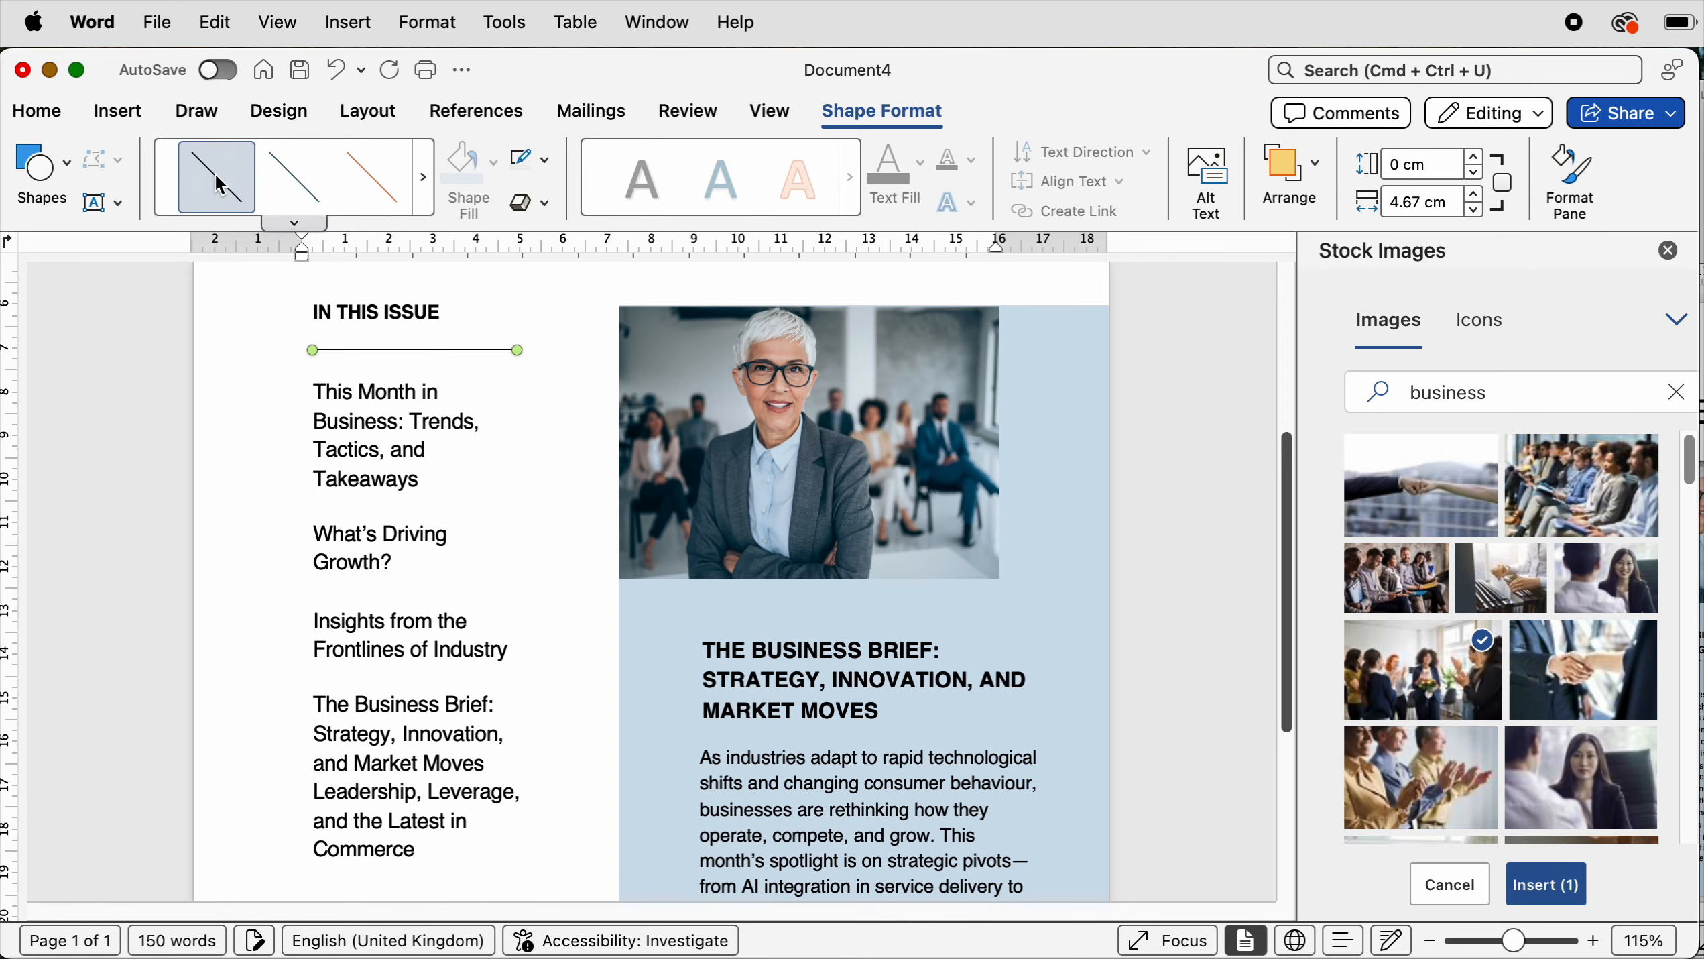
pyautogui.click(546, 161)
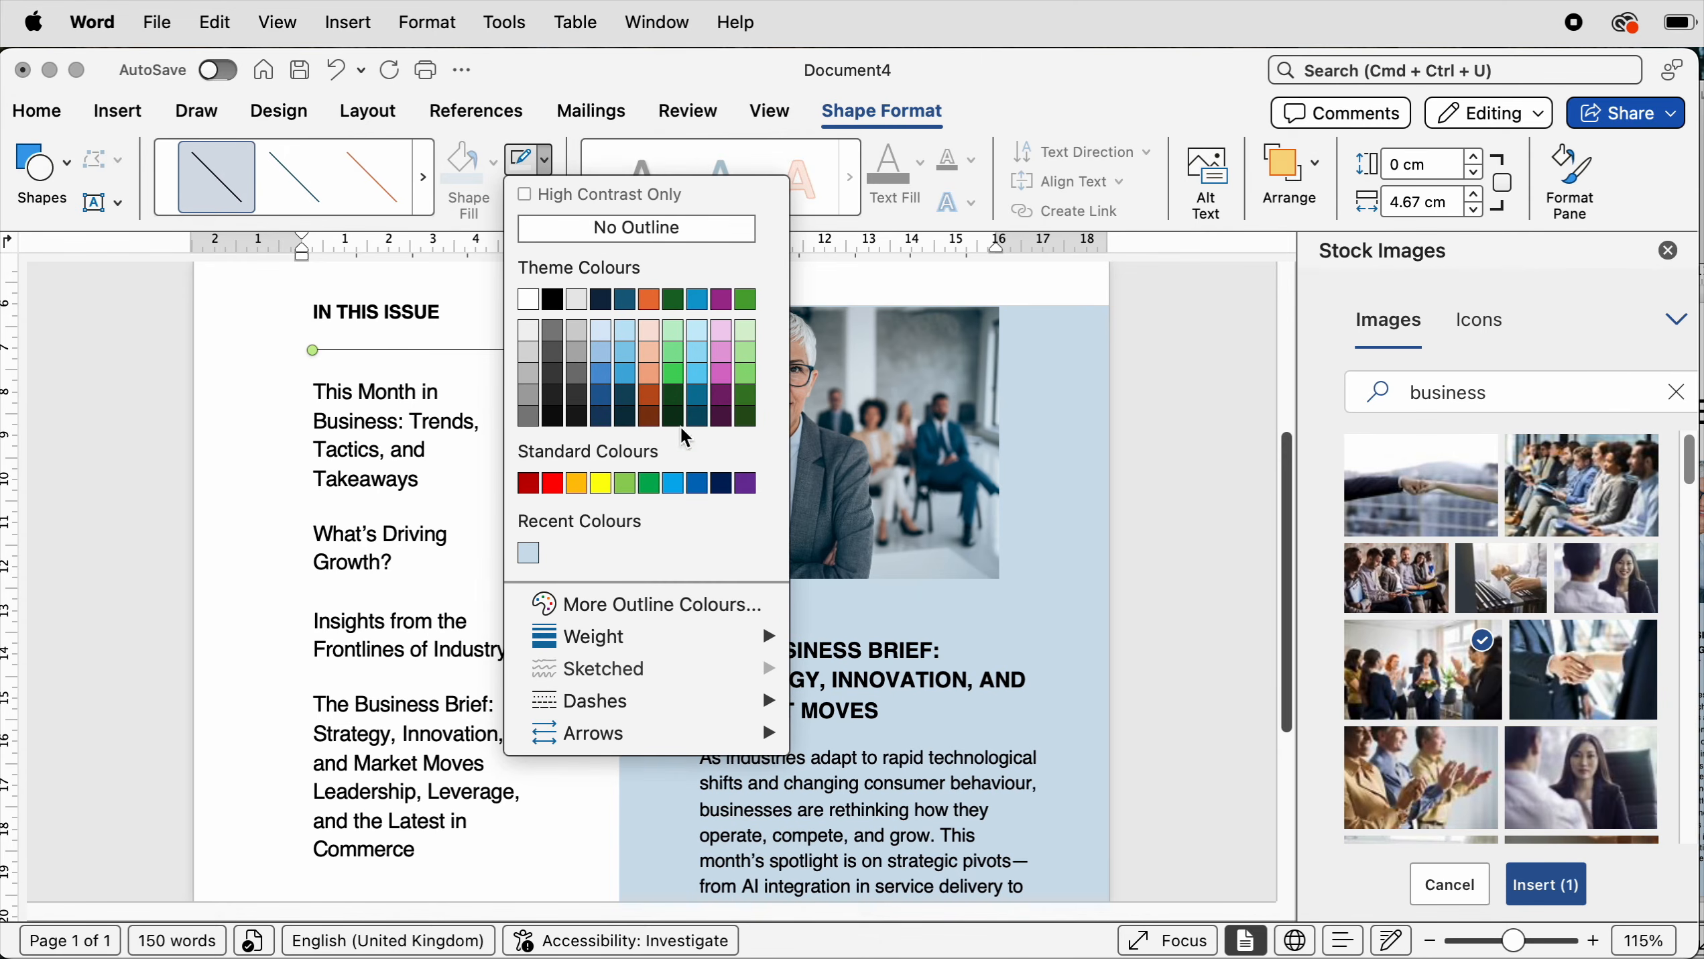
pyautogui.moveTo(597, 649)
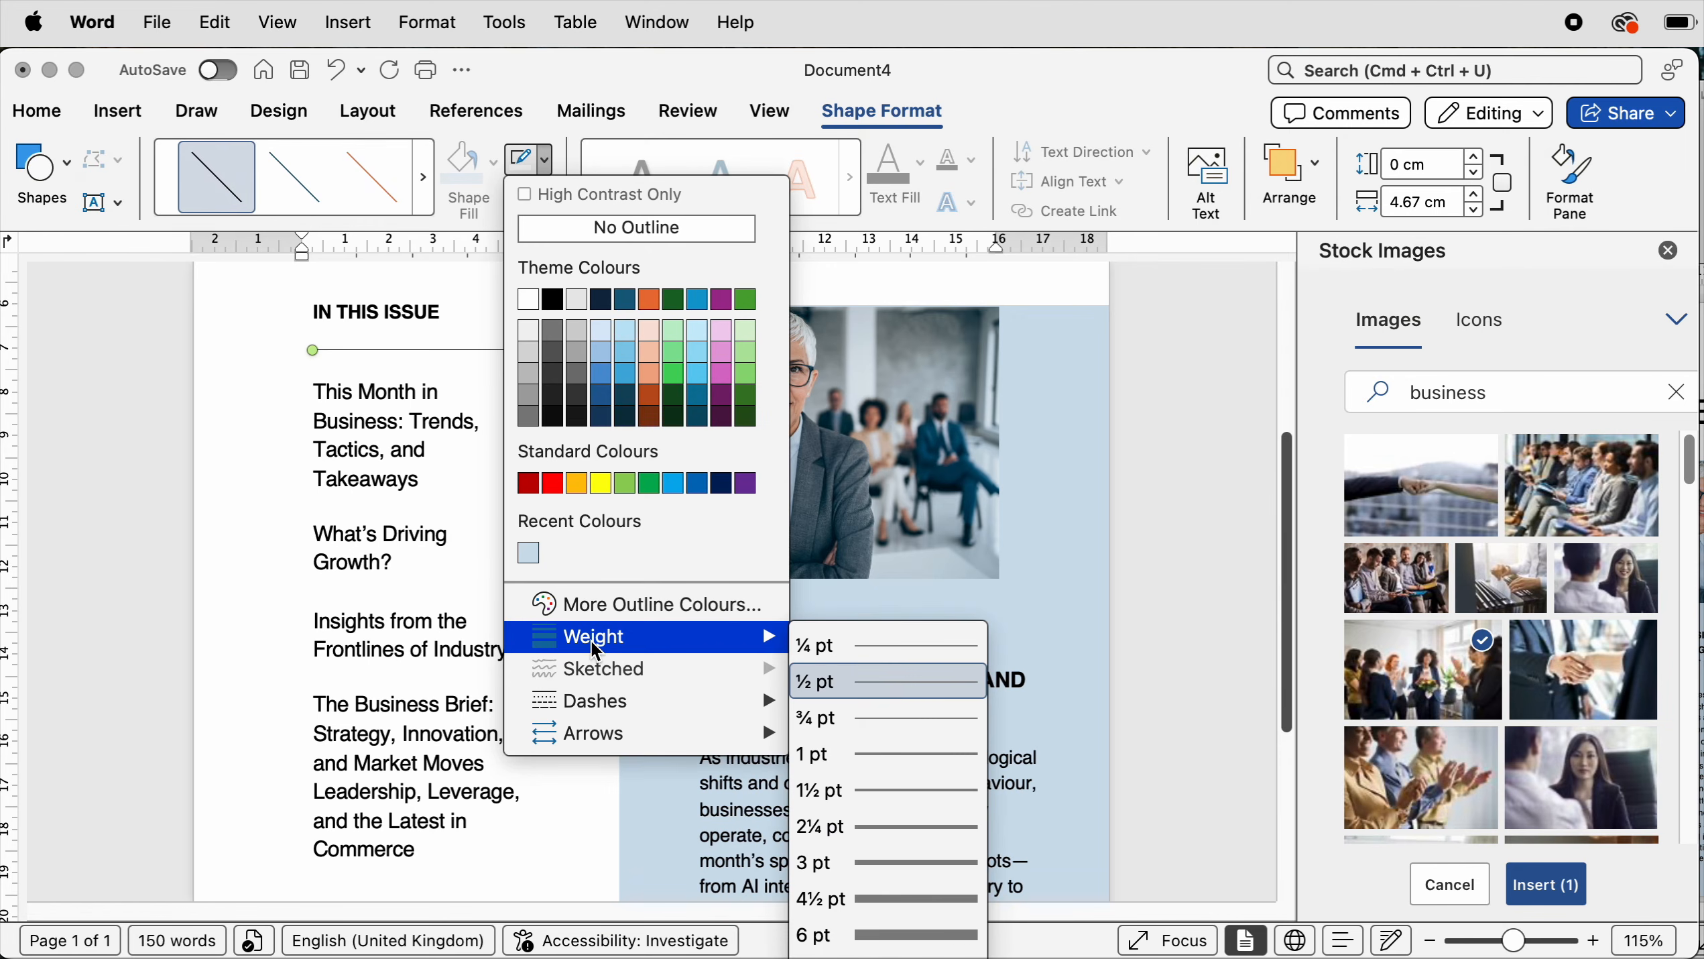
pyautogui.click(866, 752)
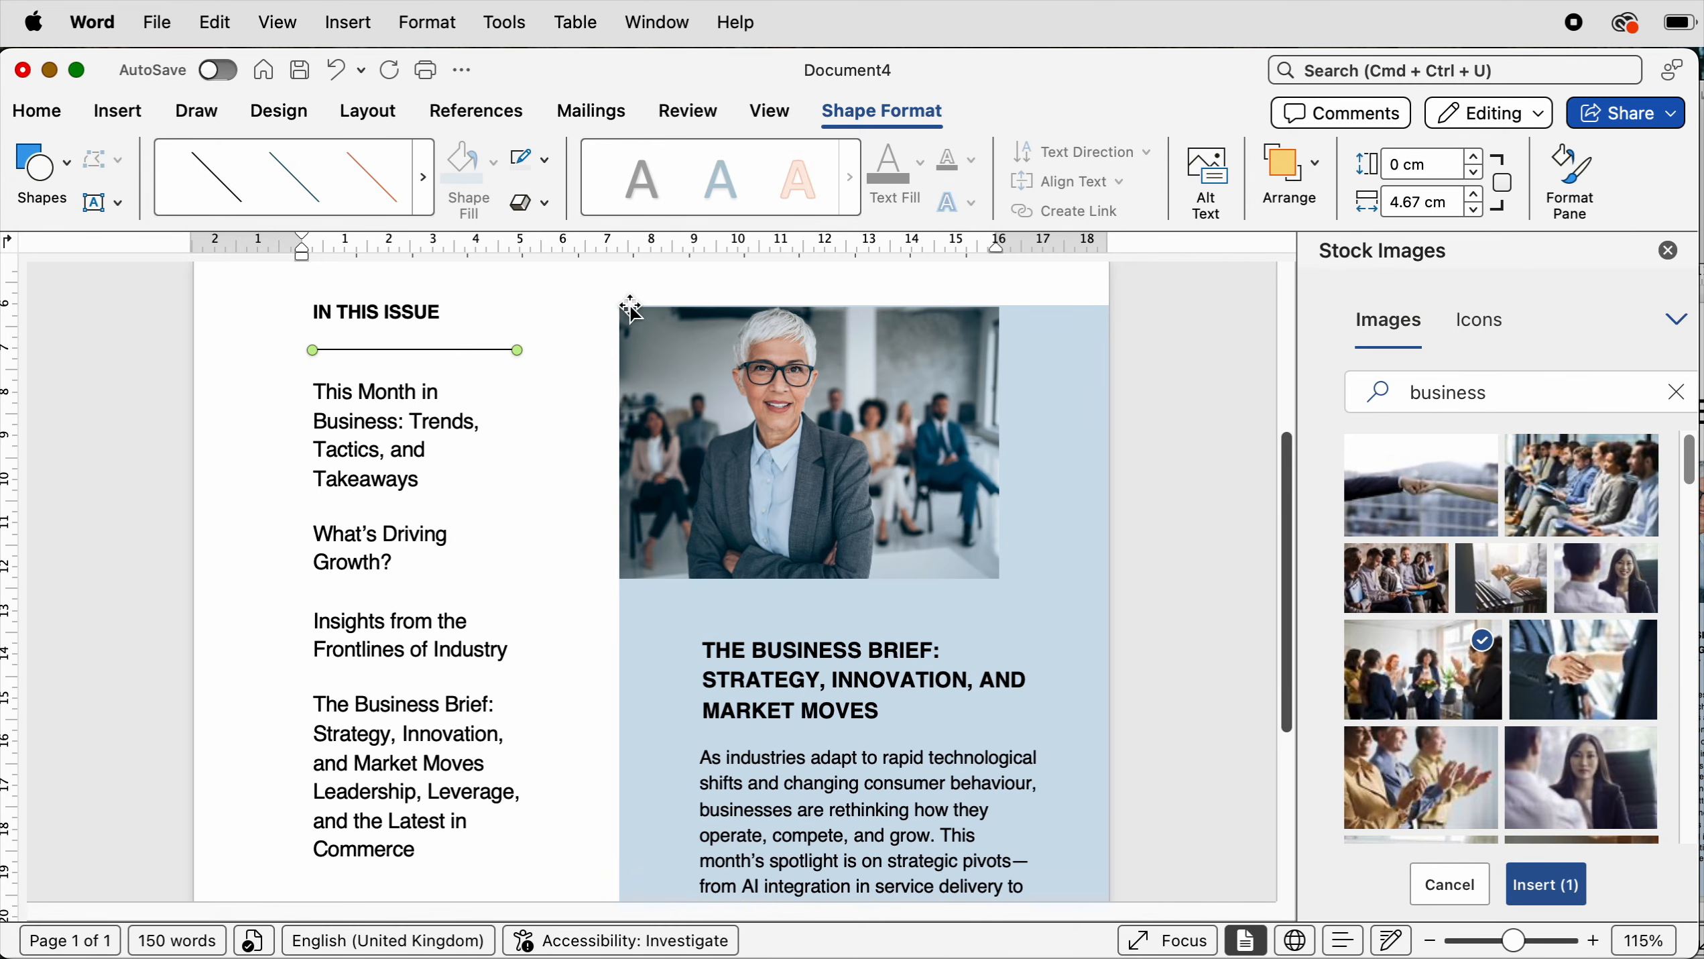
# - Duplicate the line several times
pyautogui.press('super+d')
pyautogui.press('super+d')
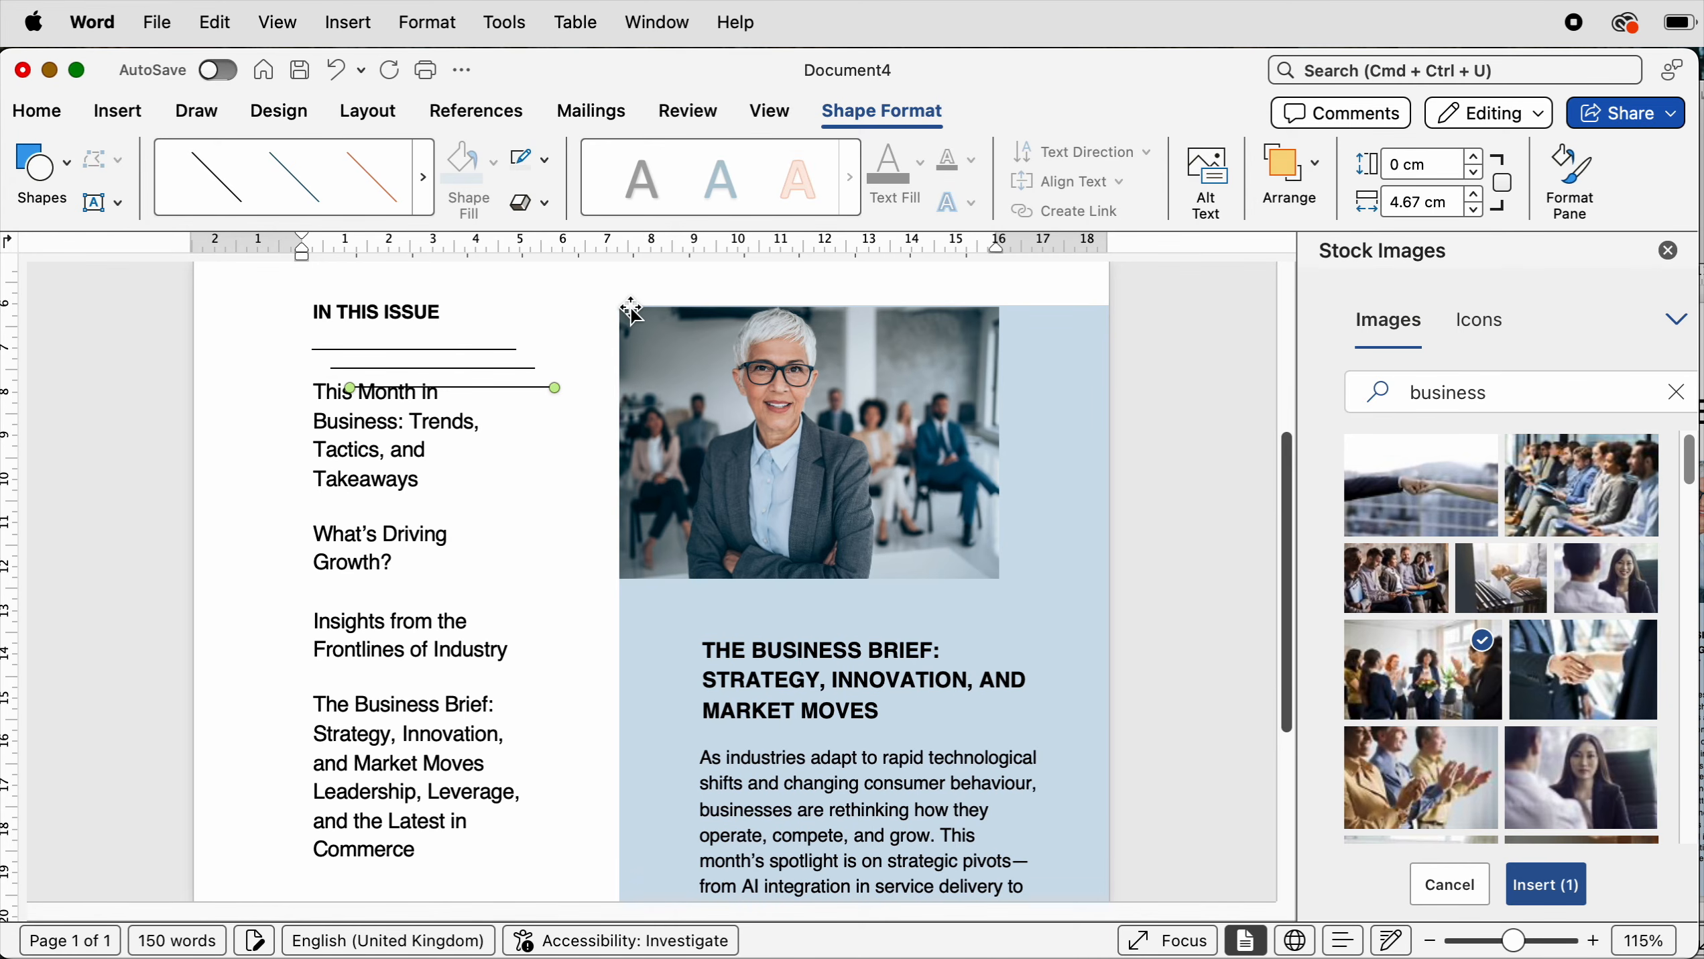
pyautogui.press('super+d')
pyautogui.press('super+d')
pyautogui.press('super+d')
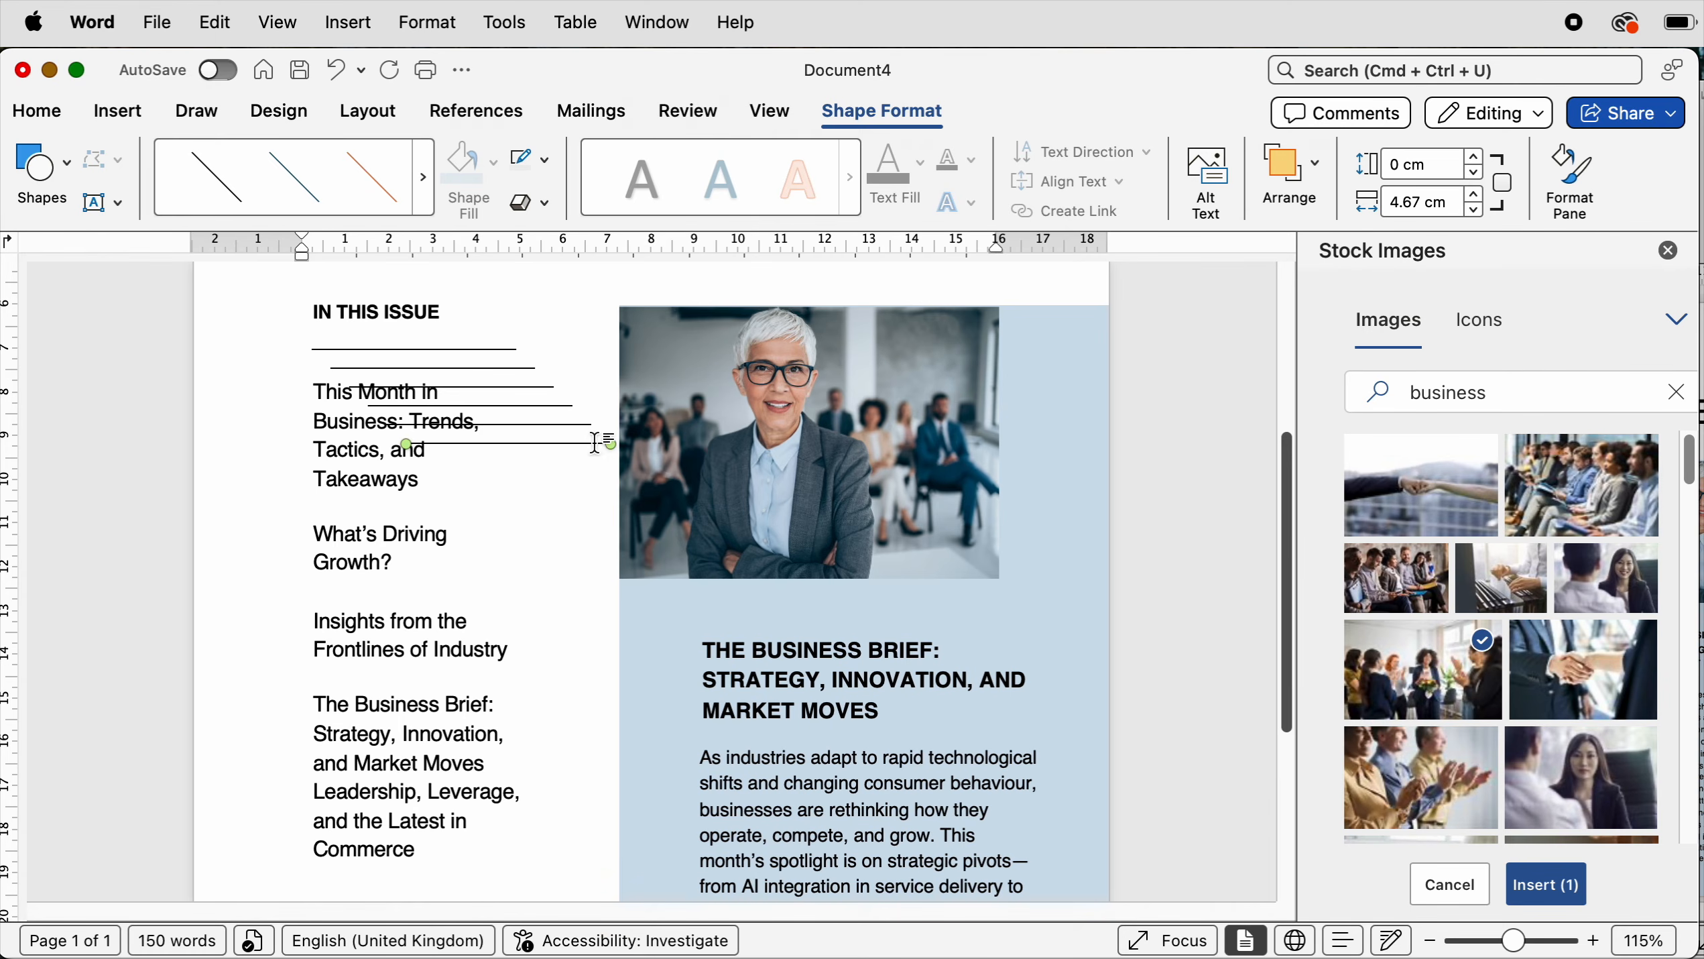
pyautogui.press('Escape')
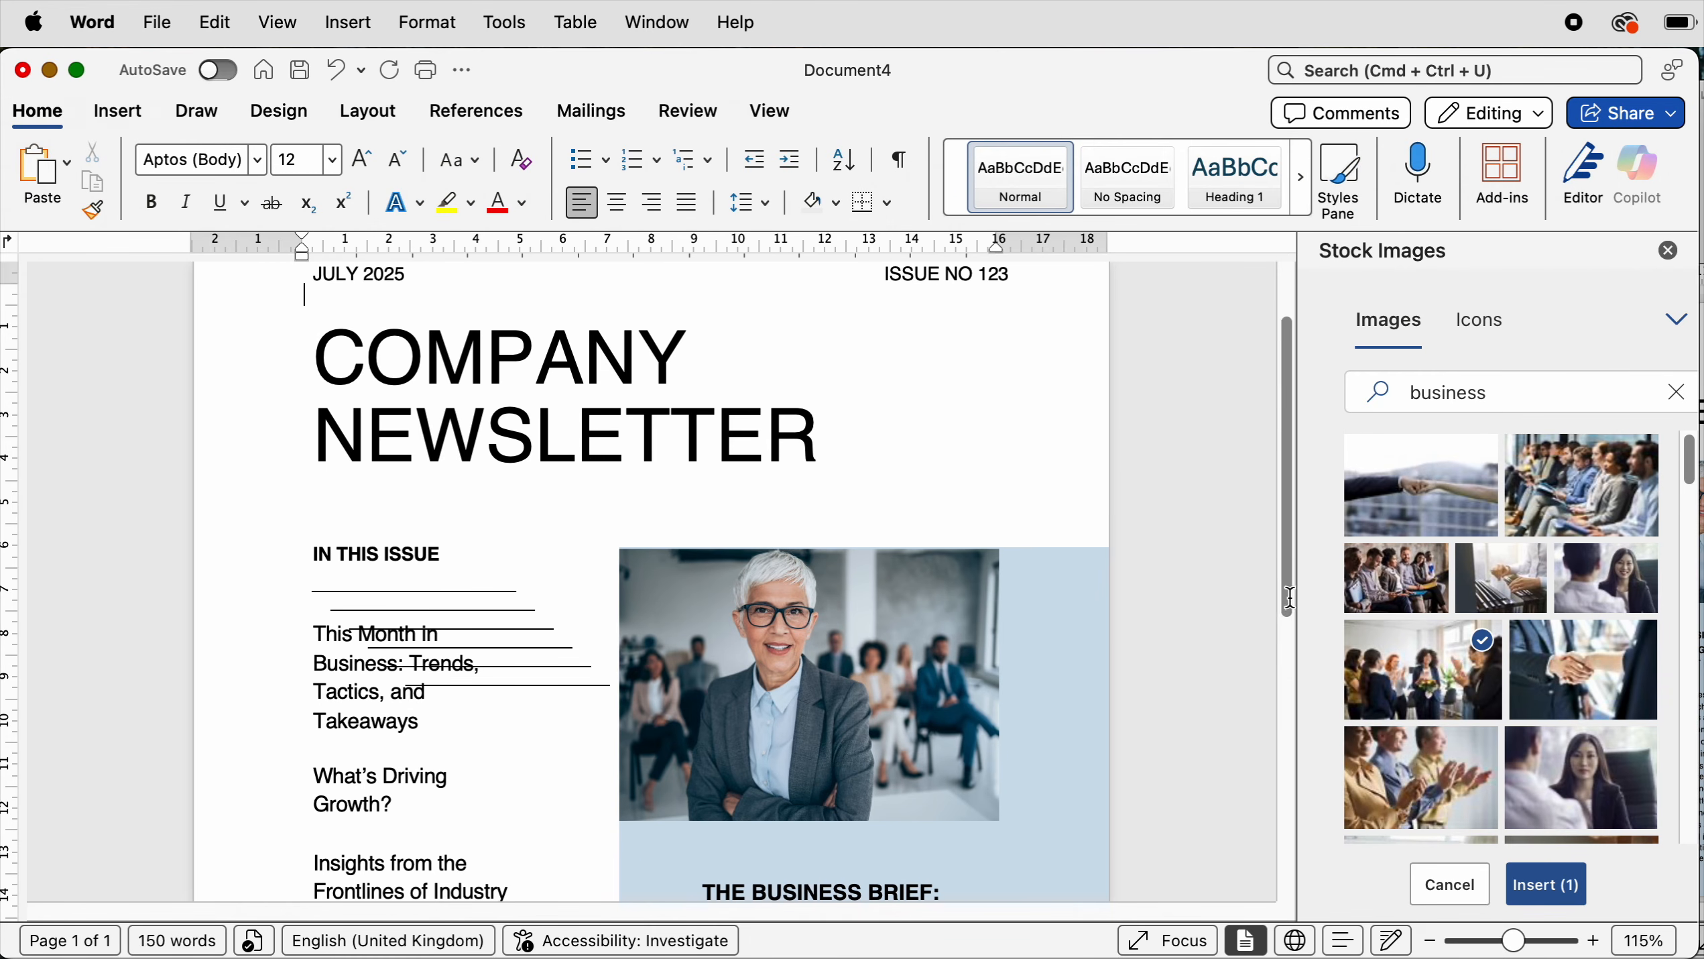
# - Place the duplicated lines between the In This Issue list entries and beneath the last entry
pyautogui.scroll(-5, 1288, 598)
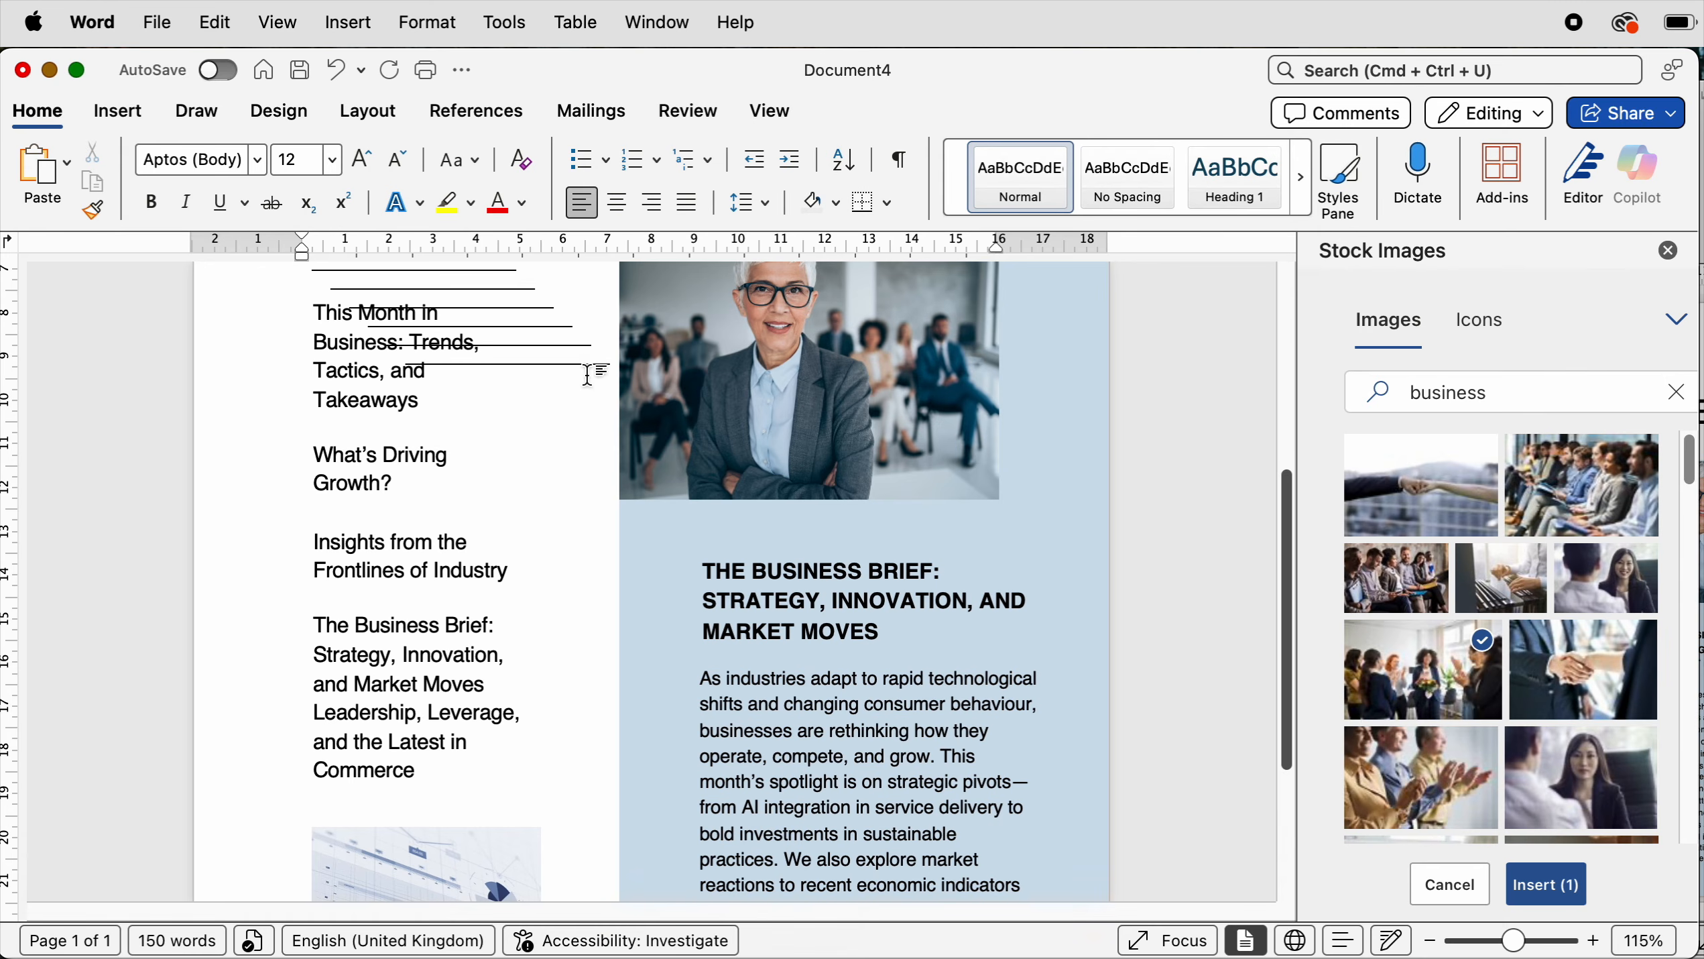
pyautogui.scroll(5, 608, 366)
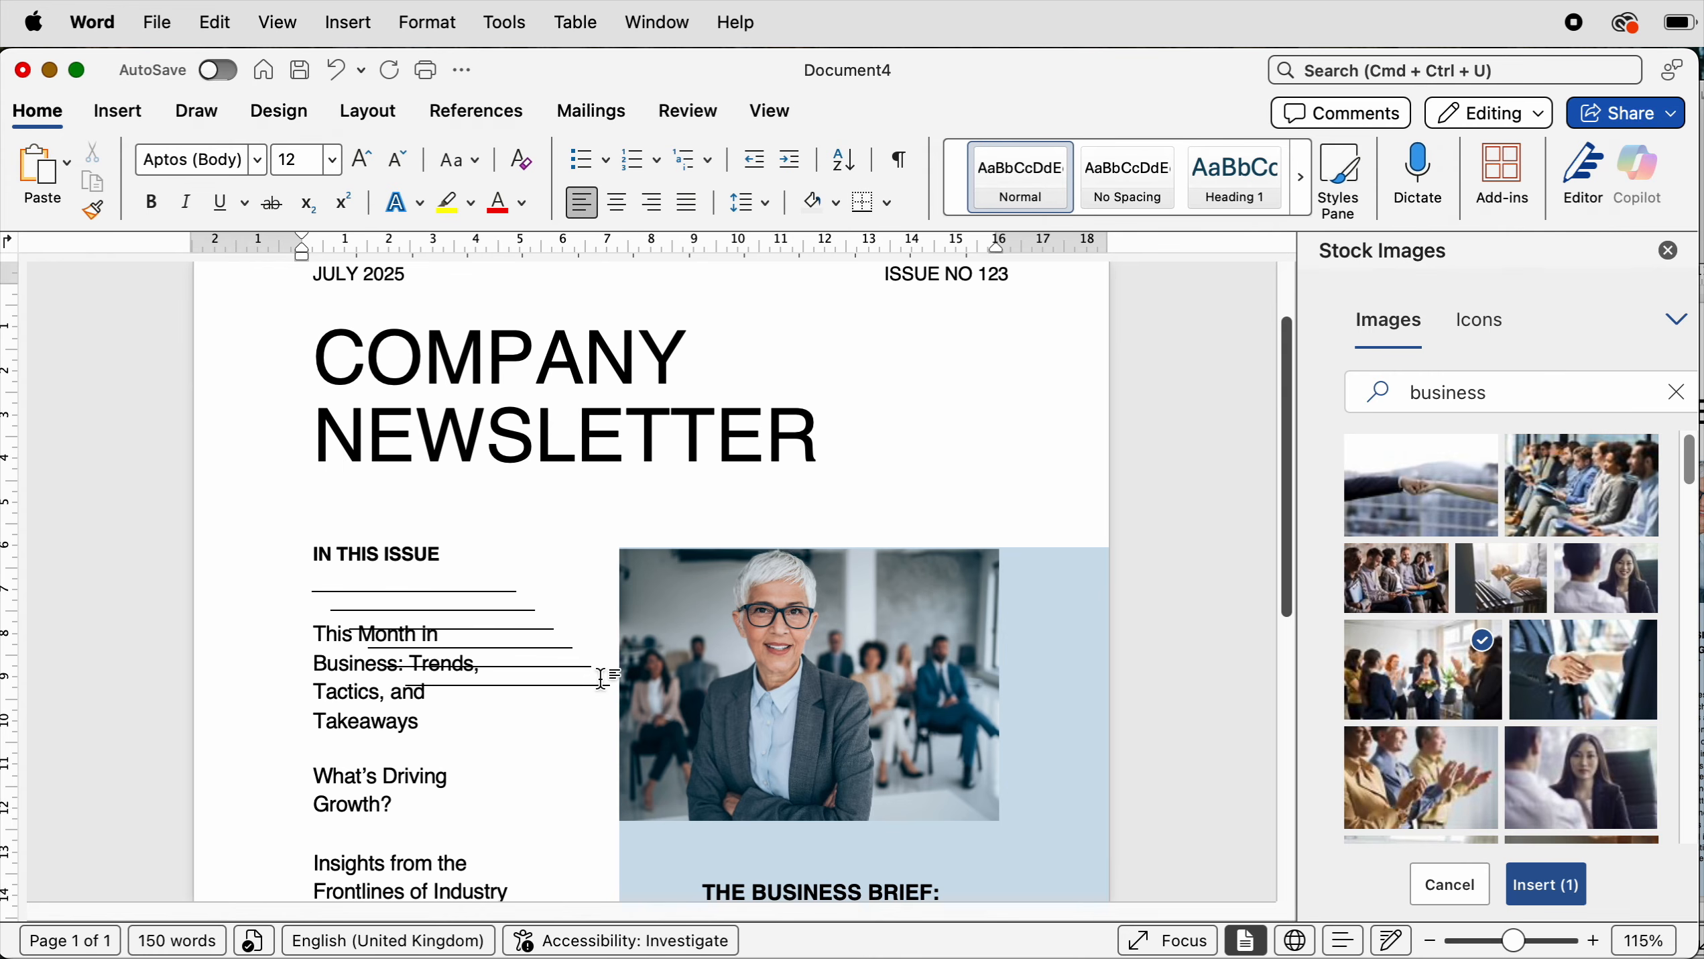
pyautogui.moveTo(609, 686); pyautogui.dragTo(785, 842)
pyautogui.scroll(-3, 785, 671)
pyautogui.moveTo(571, 449); pyautogui.dragTo(348, 840)
pyautogui.scroll(3, 494, 407)
pyautogui.click(498, 590)
pyautogui.scroll(5, 641, 504)
pyautogui.scroll(-4, 647, 754)
pyautogui.click(647, 754)
pyautogui.moveTo(624, 620); pyautogui.dragTo(328, 656)
pyautogui.moveTo(631, 673); pyautogui.dragTo(336, 866)
pyautogui.click(611, 722)
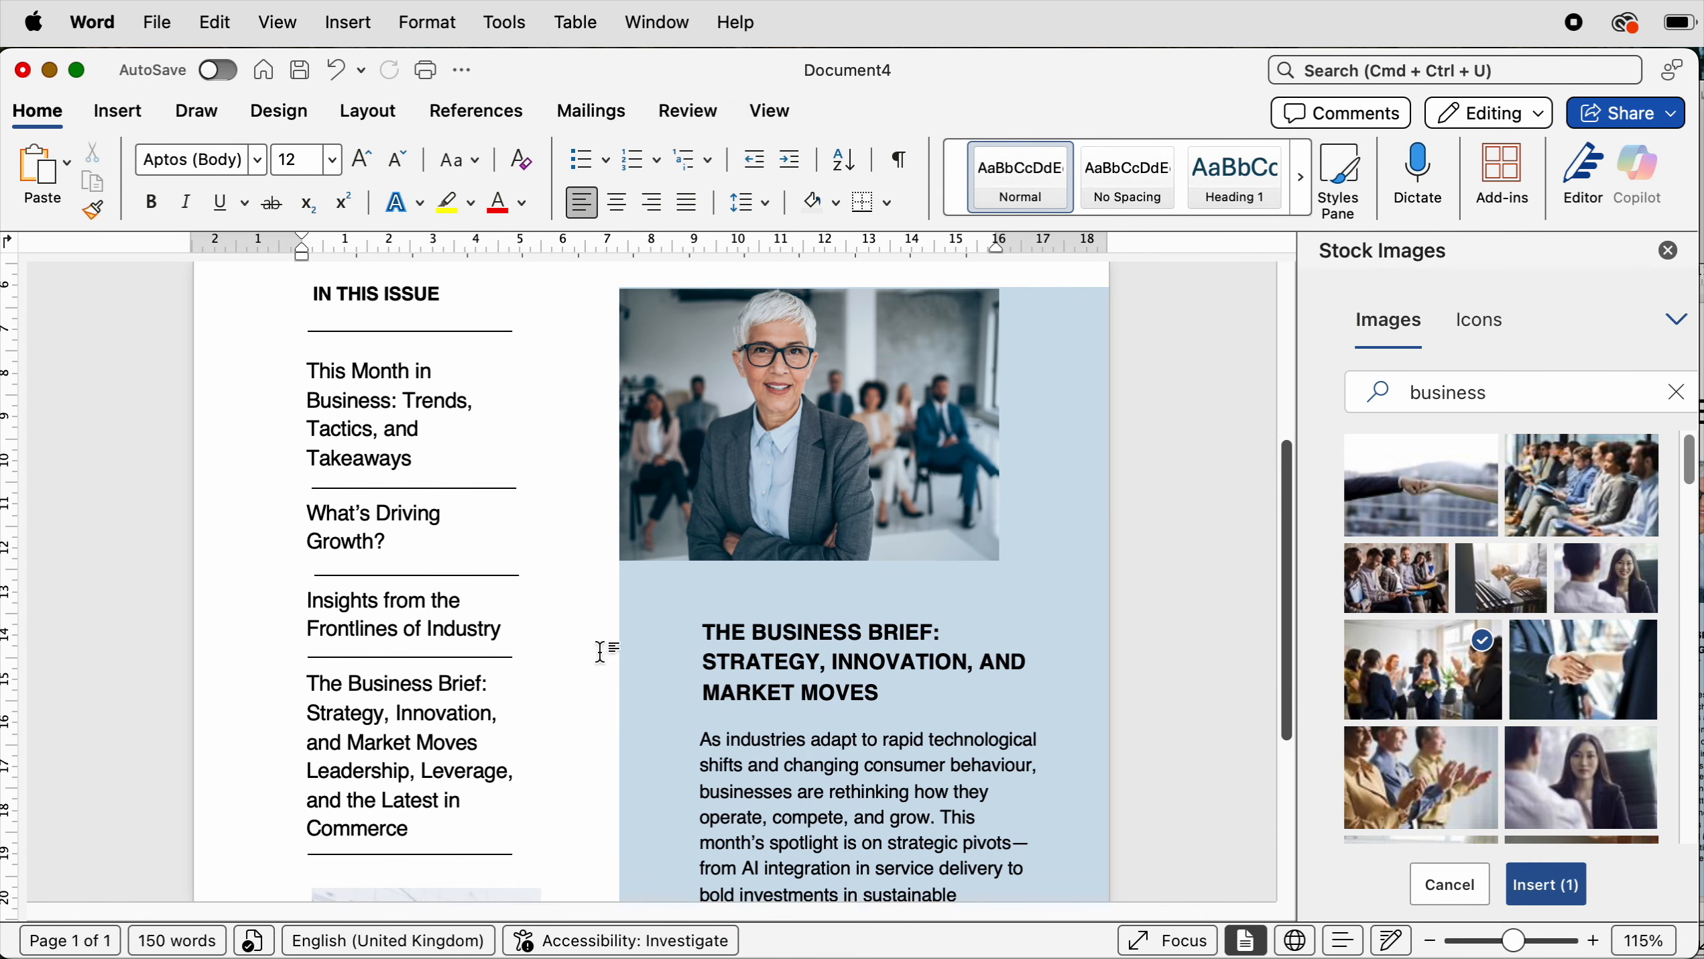
pyautogui.click(492, 331)
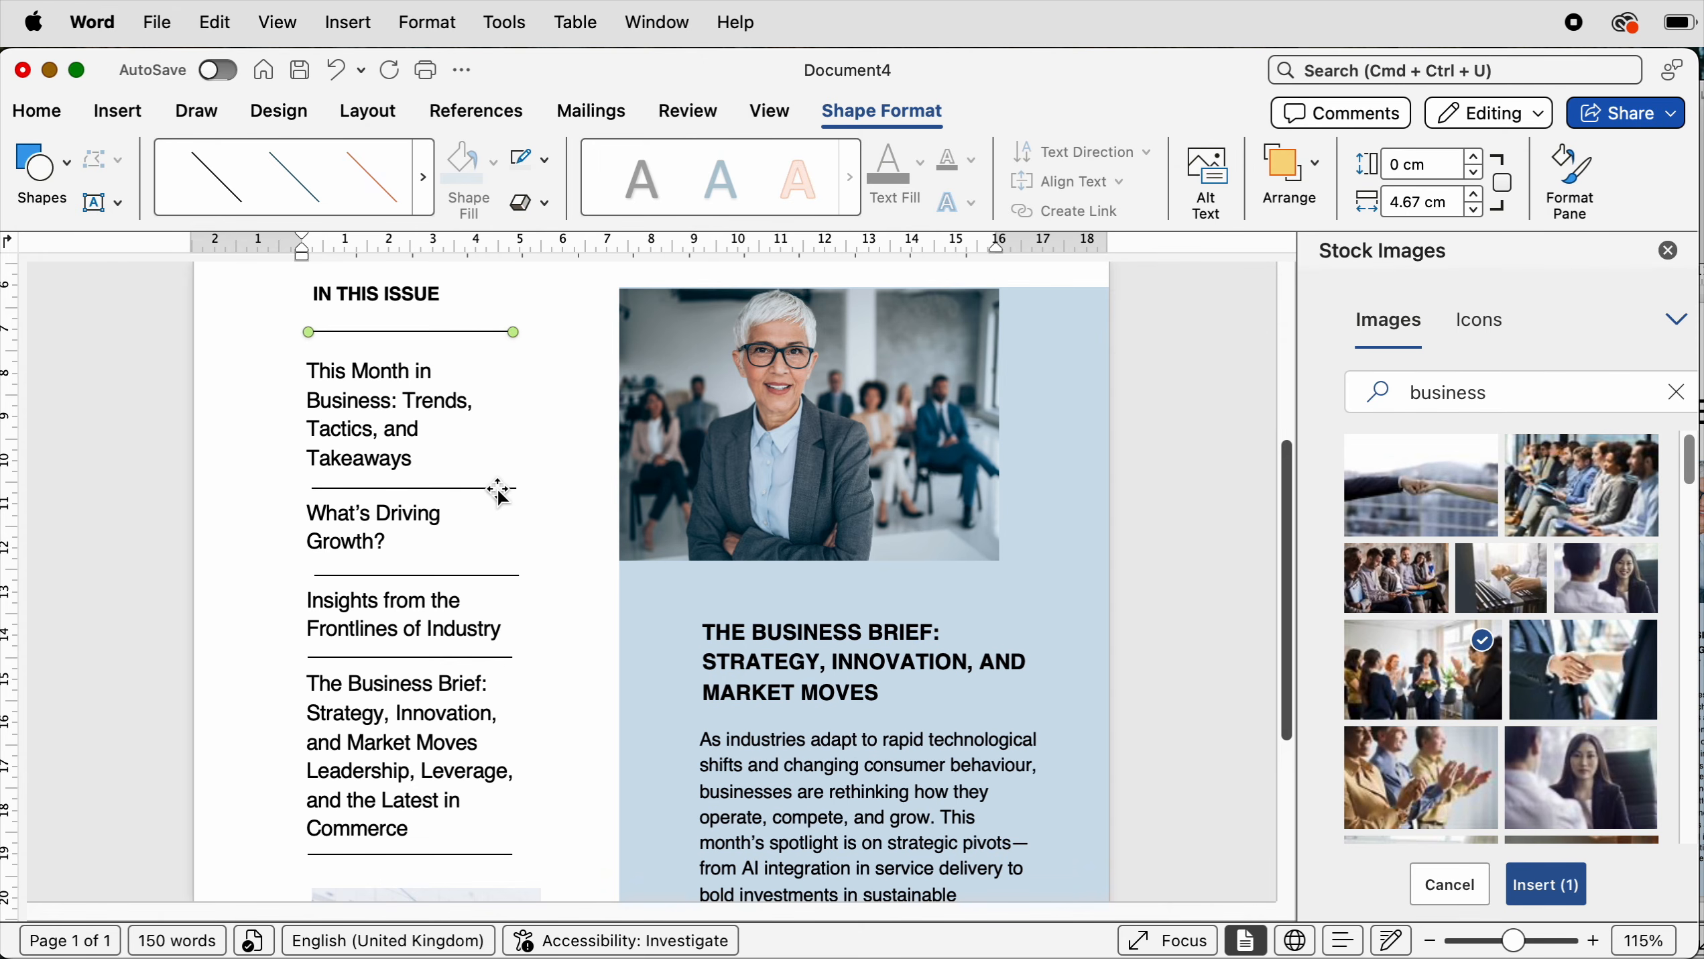
pyautogui.keyDown('shift'); pyautogui.click(480, 575); pyautogui.keyUp('shift')
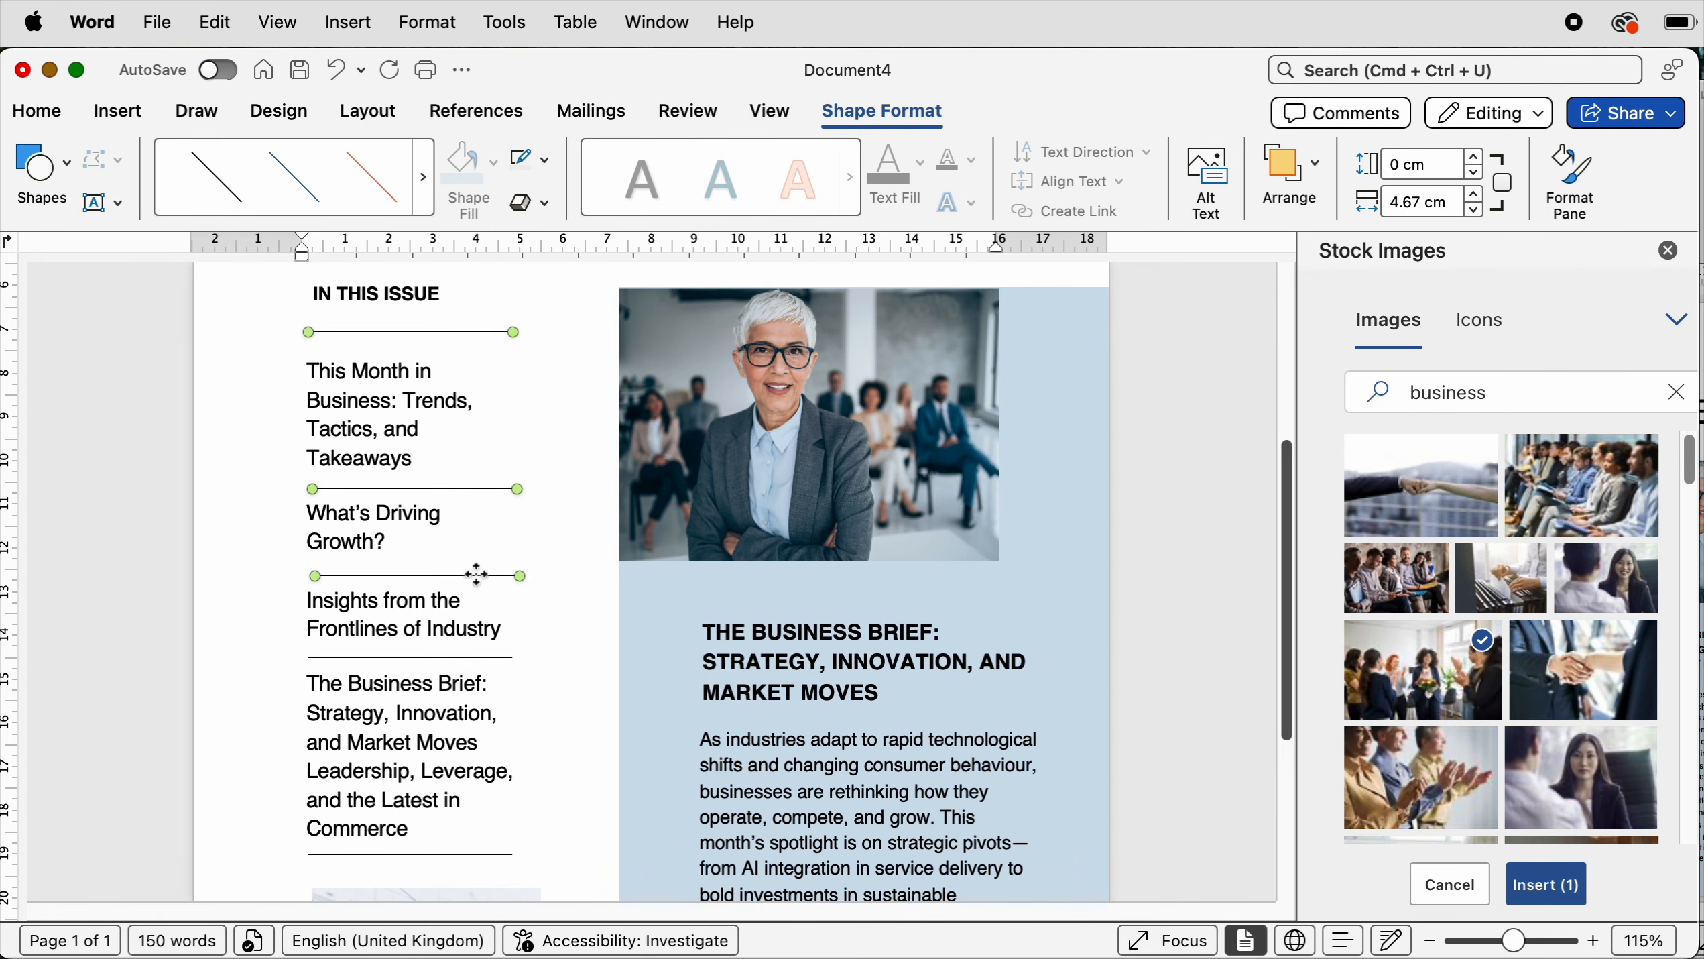
pyautogui.keyDown('shift'); pyautogui.click(495, 665); pyautogui.keyUp('shift')
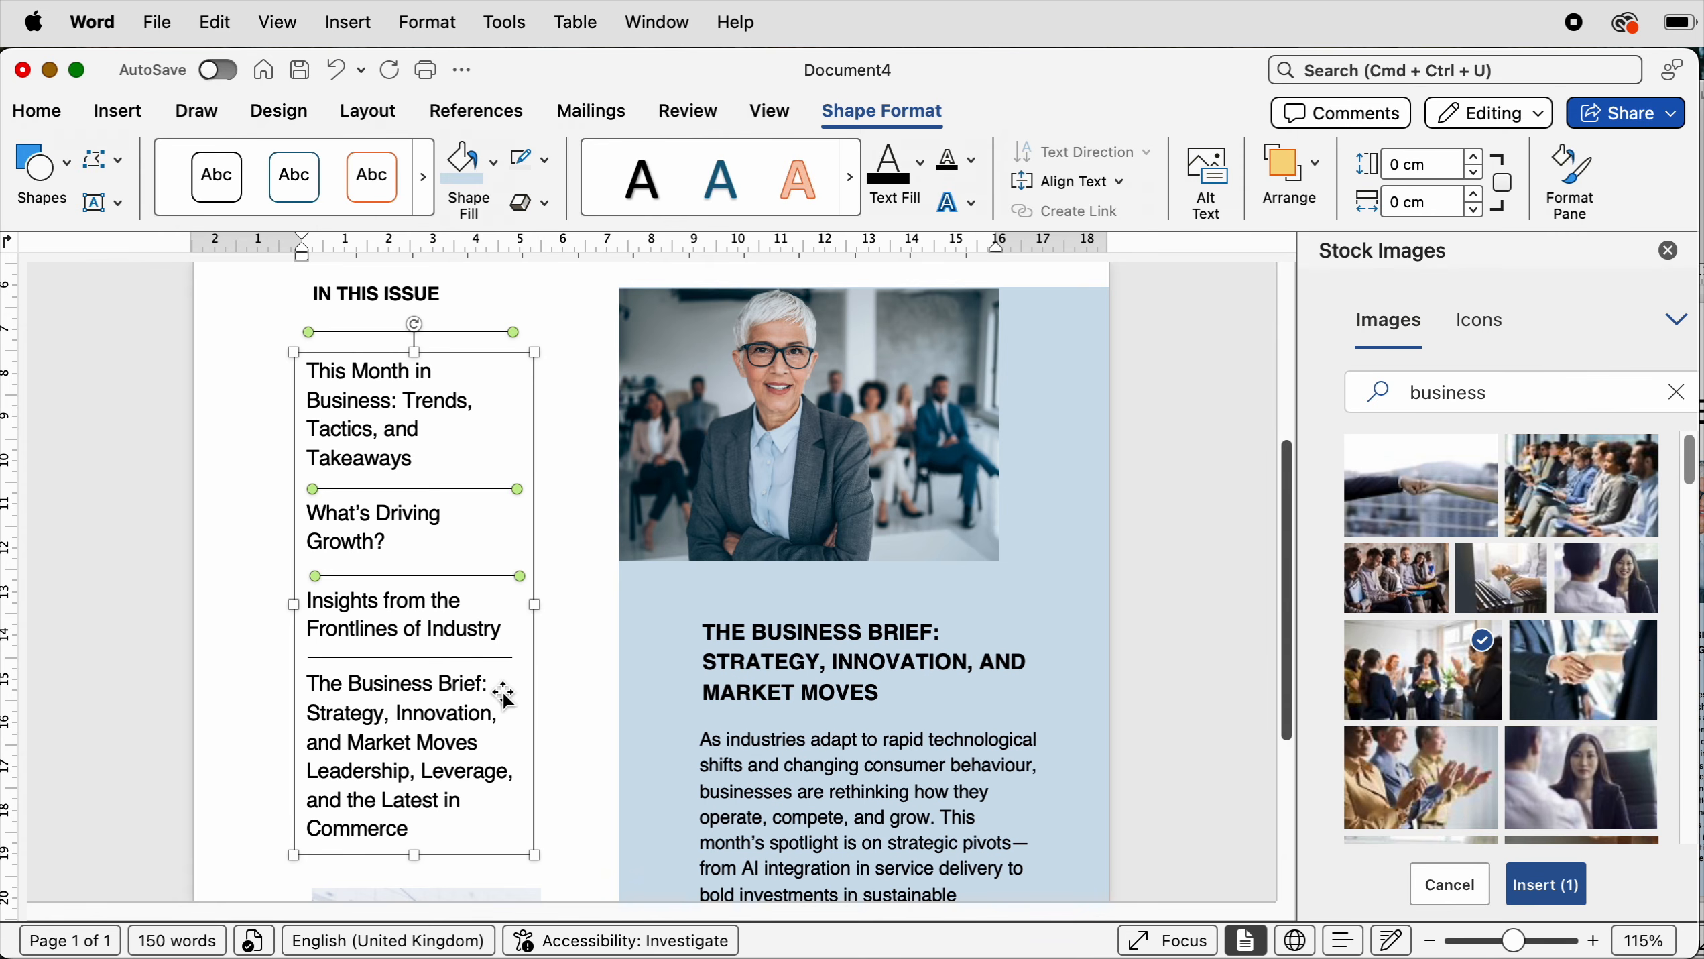
pyautogui.keyDown('shift'); pyautogui.click(397, 663); pyautogui.keyUp('shift')
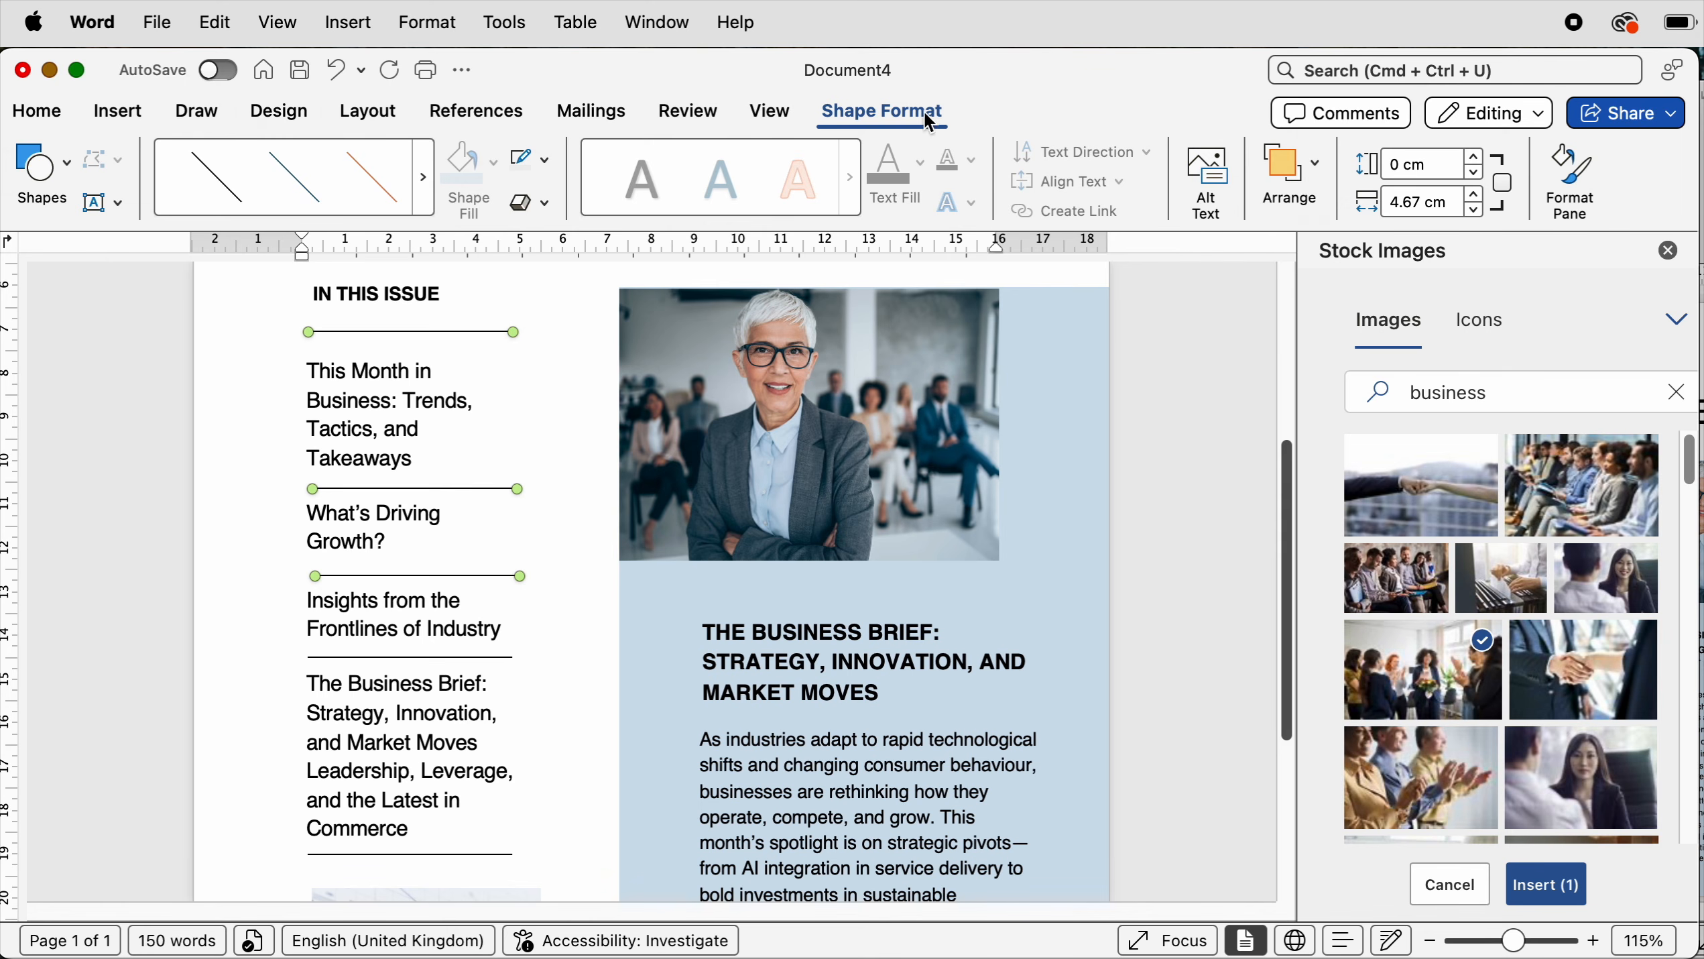
# - Select all five divider lines in the Selection Pane and align them left
pyautogui.click(1289, 175)
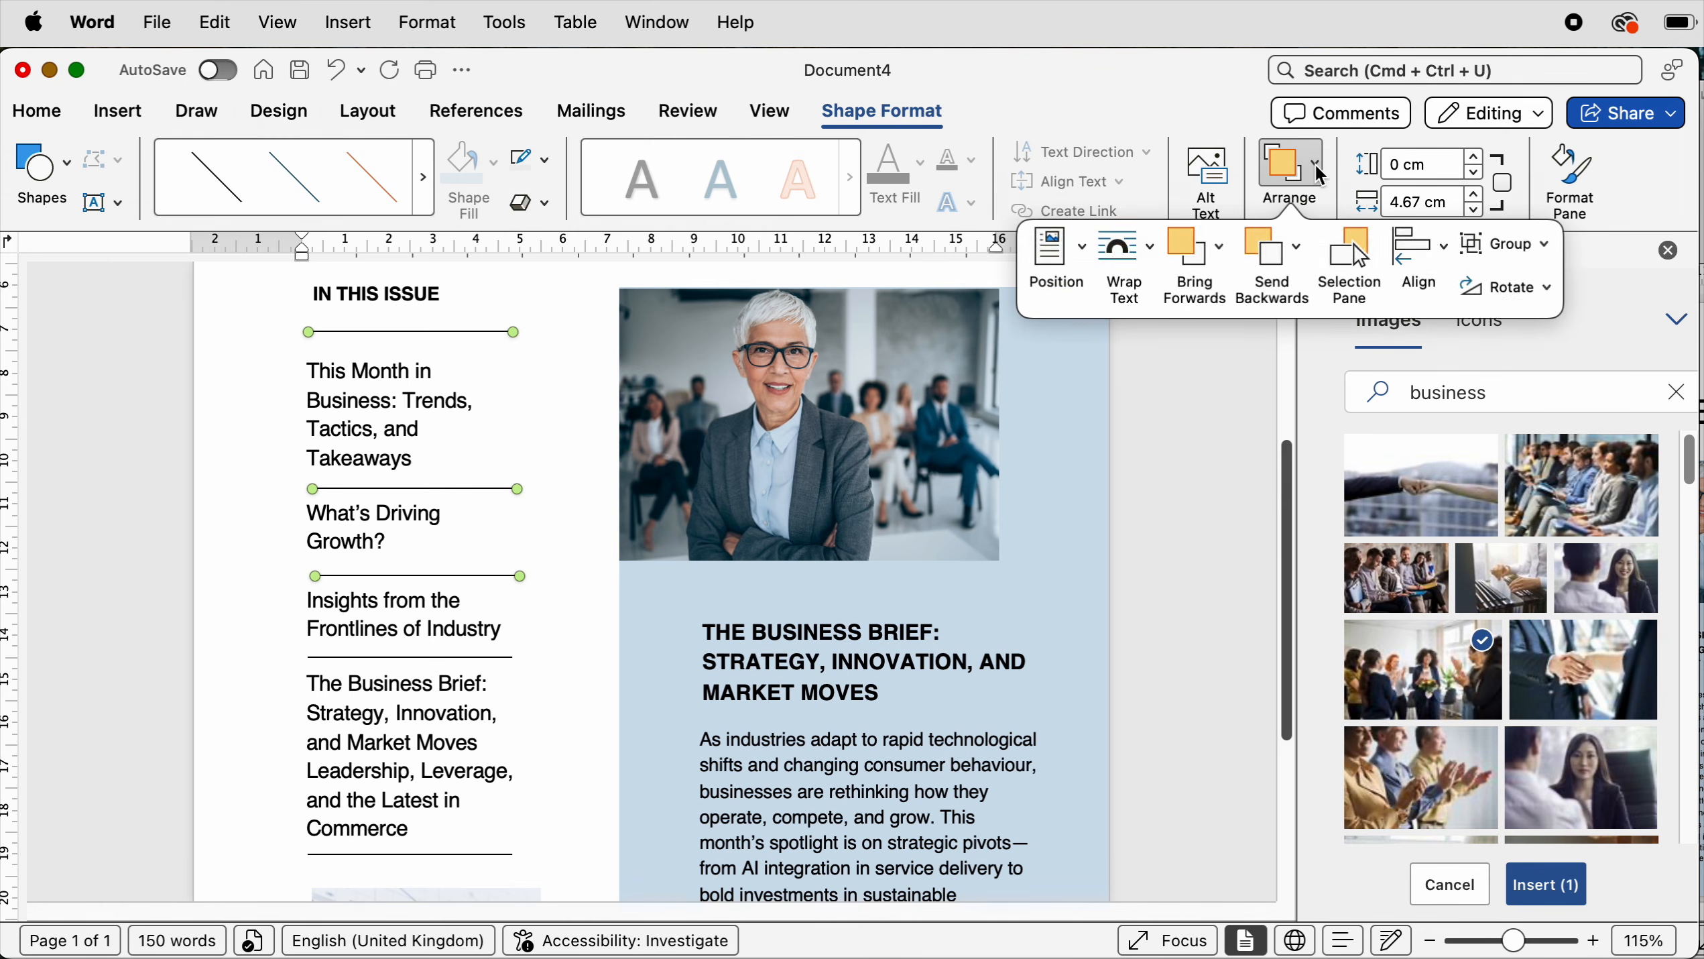
pyautogui.click(1349, 250)
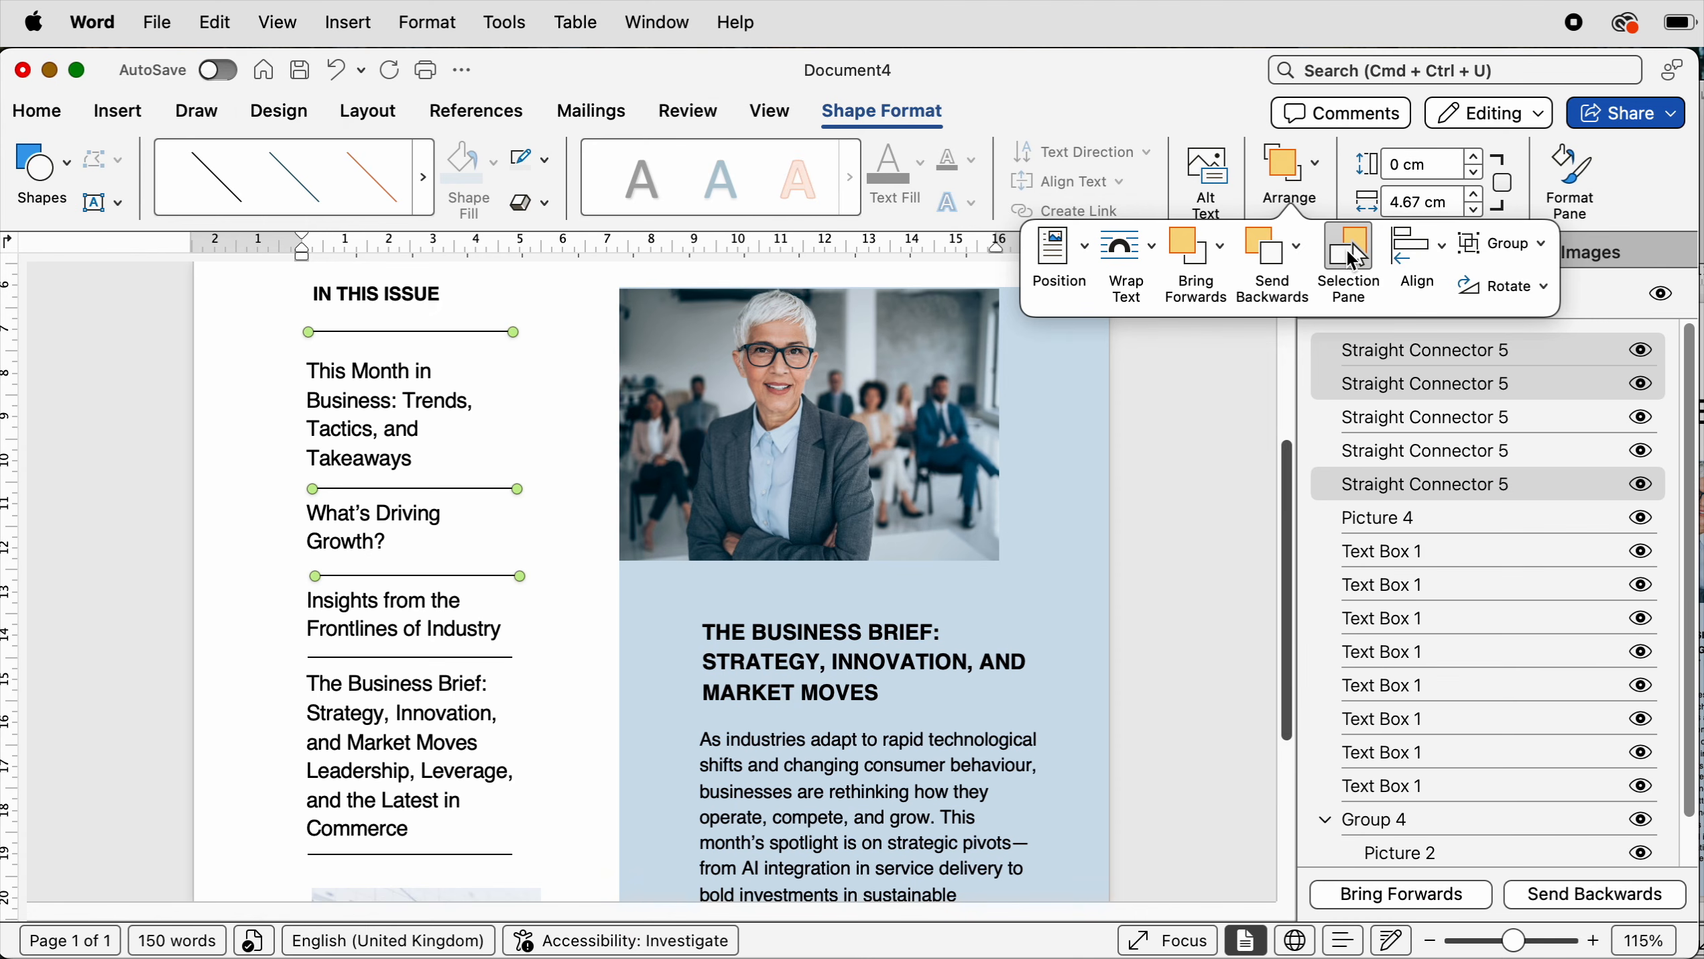
pyautogui.click(1572, 419)
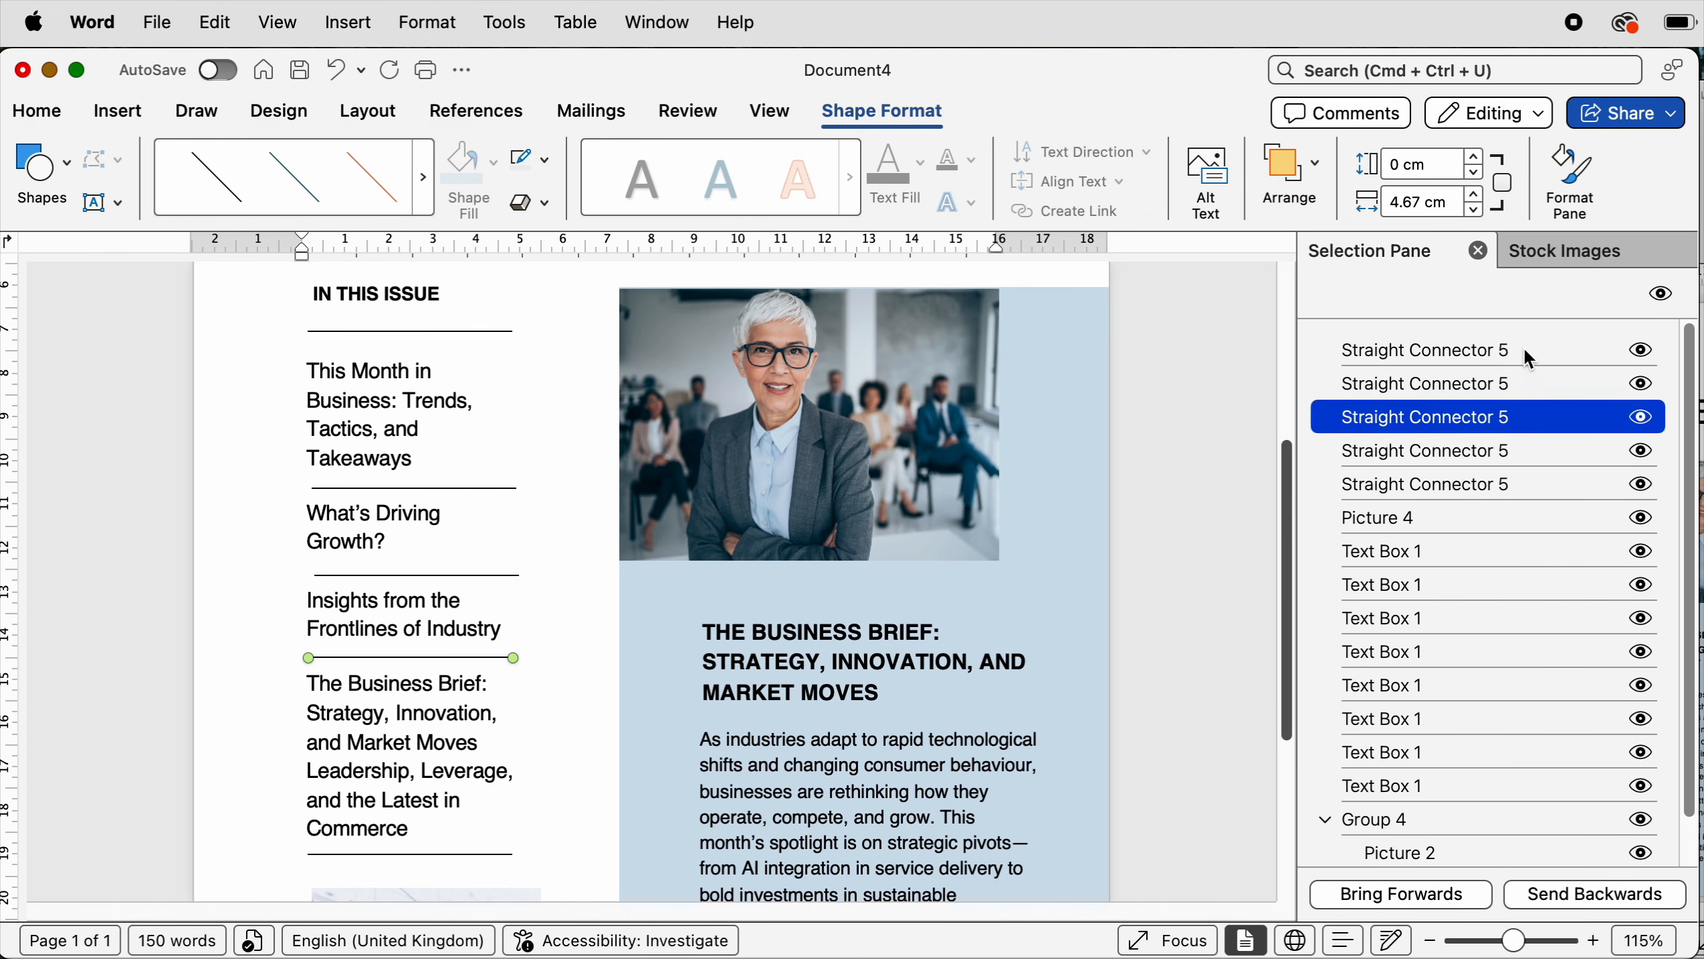
pyautogui.click(1453, 348)
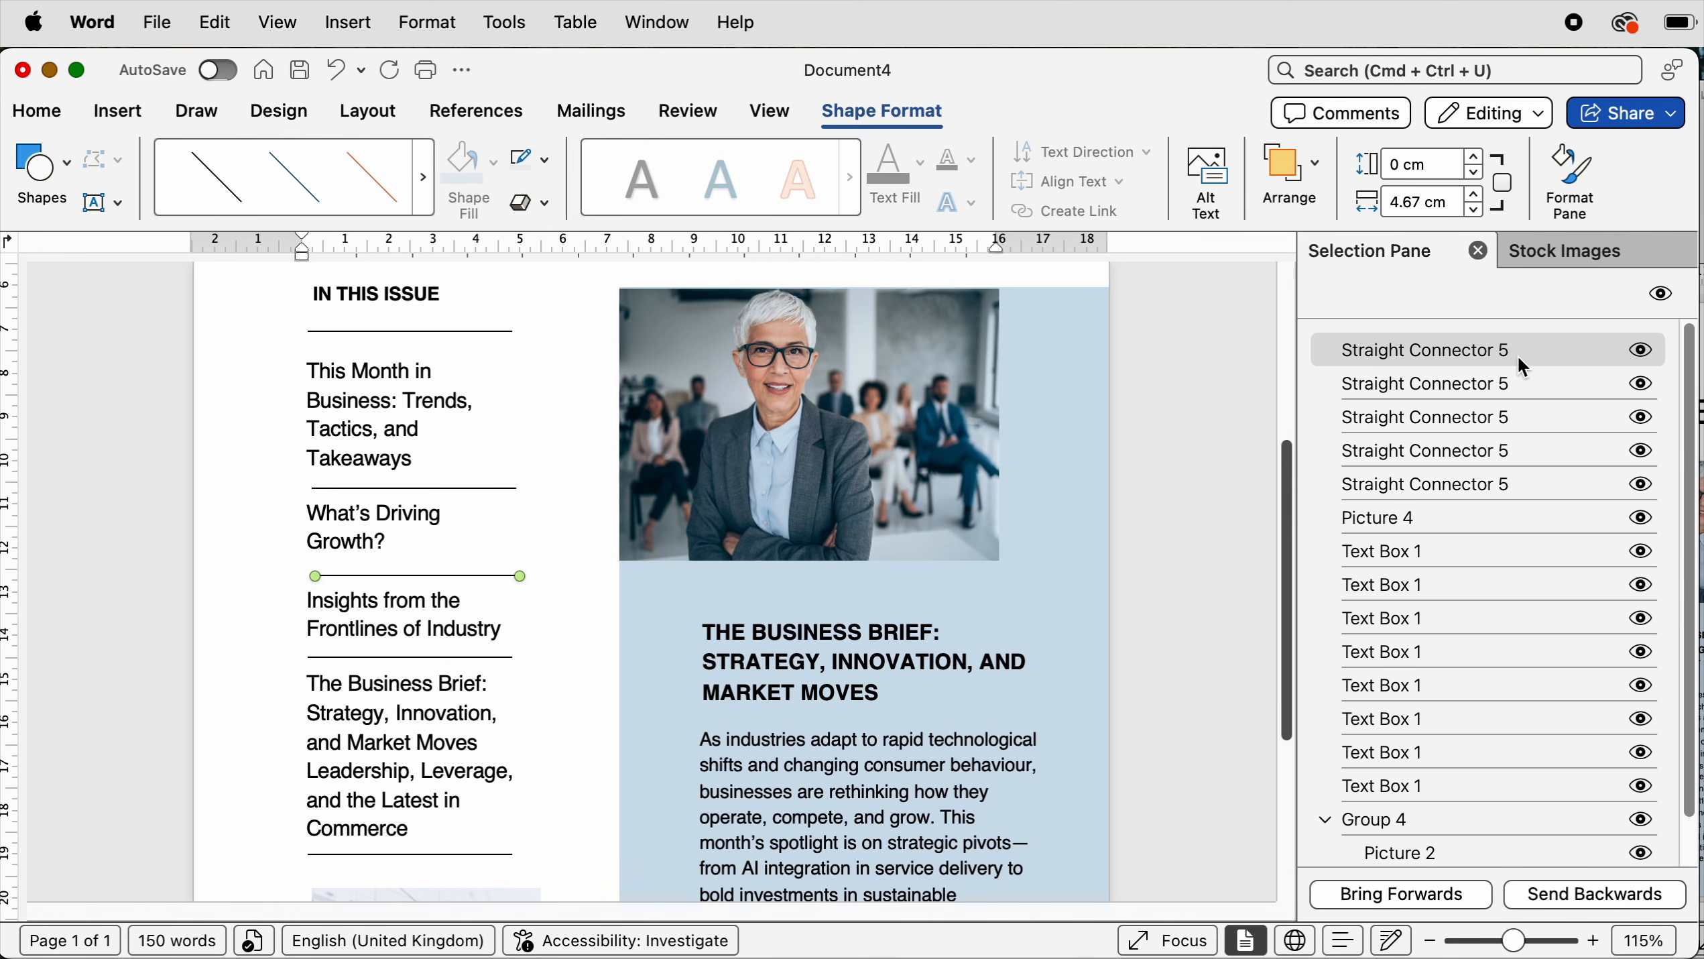
pyautogui.keyDown('shift'); pyautogui.click(1479, 483); pyautogui.keyUp('shift')
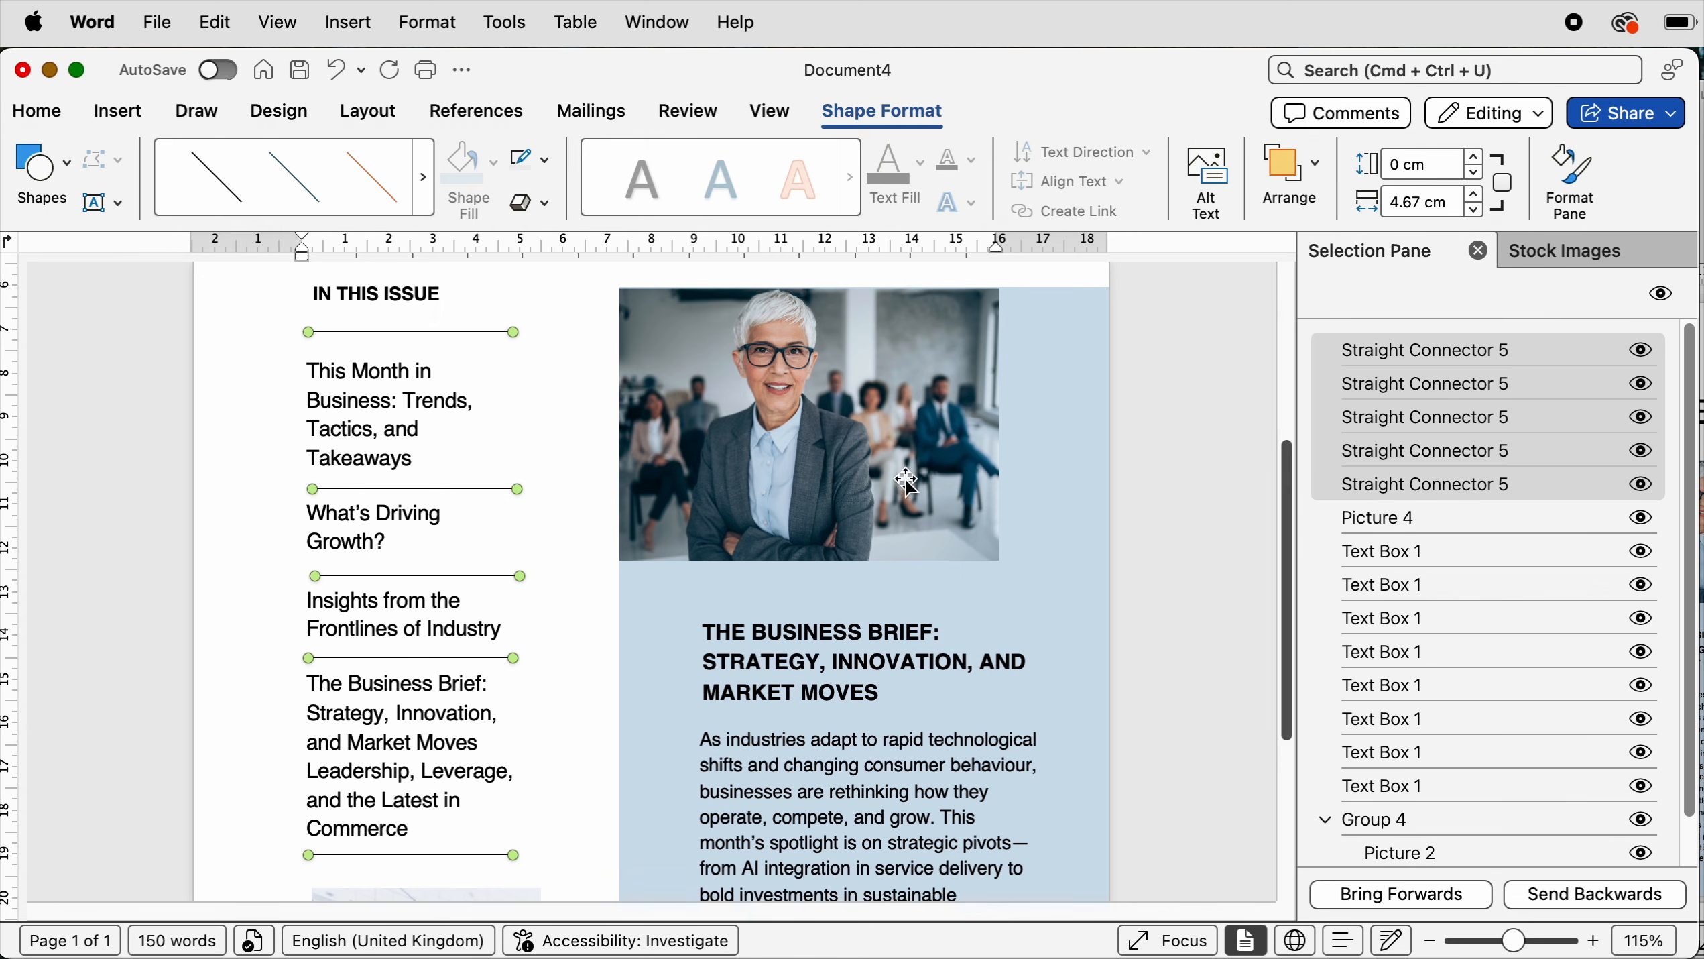
pyautogui.click(370, 113)
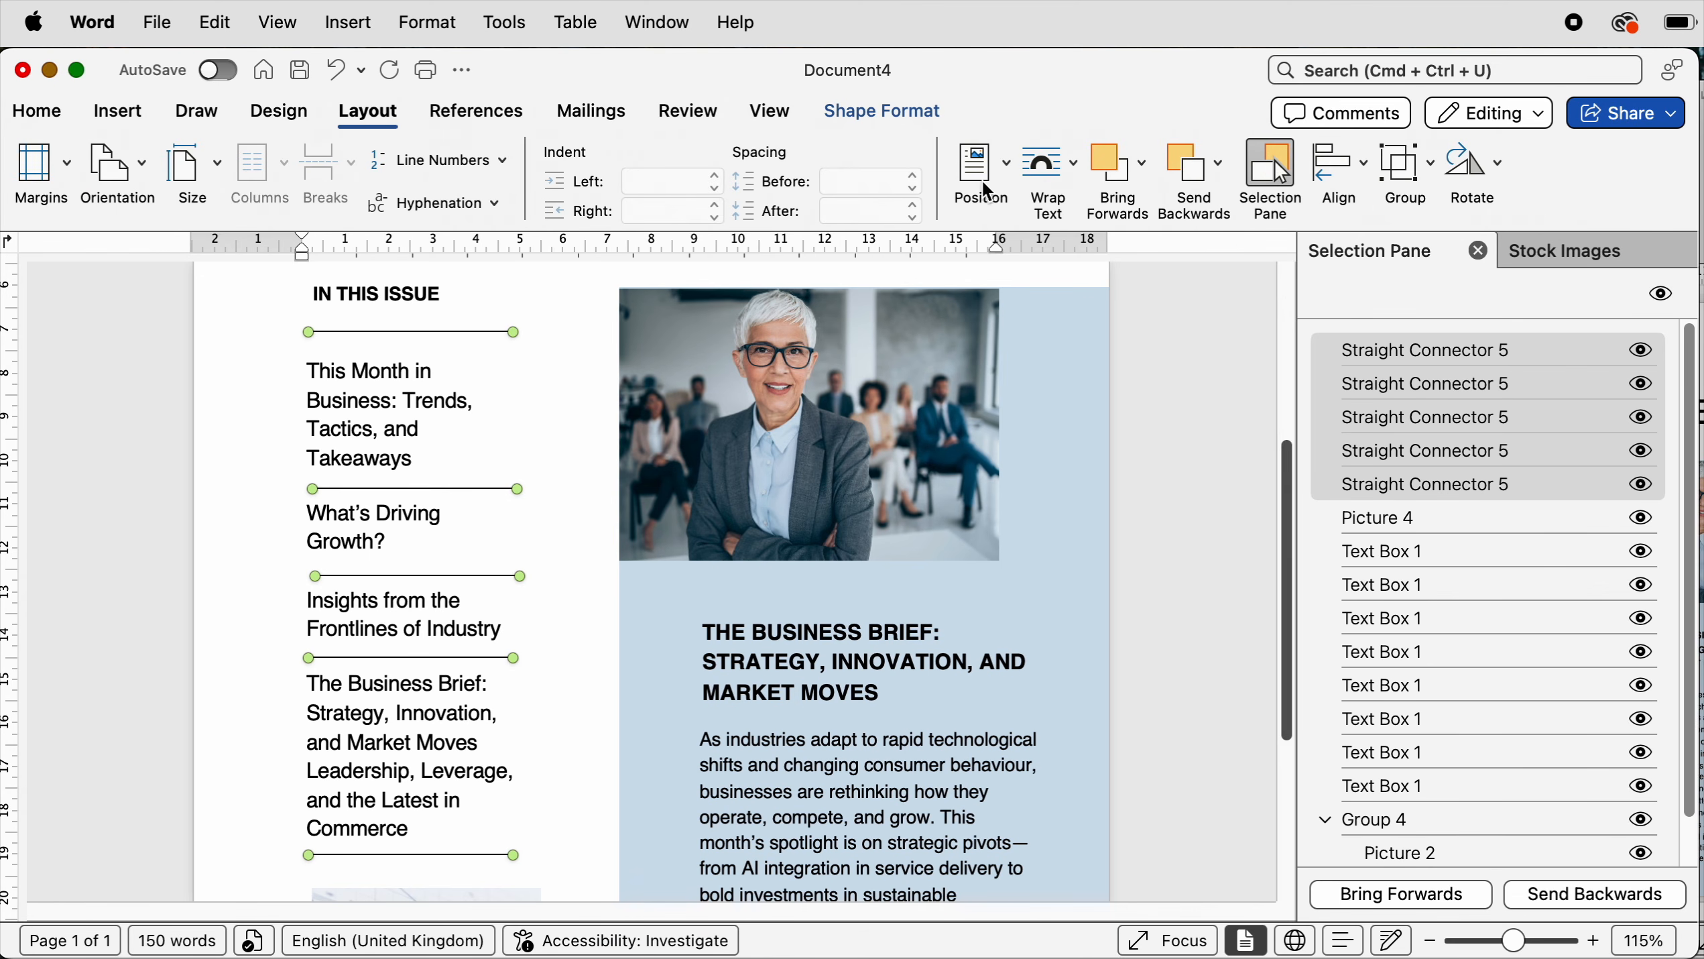
pyautogui.click(1361, 165)
pyautogui.click(1354, 211)
pyautogui.click(1166, 505)
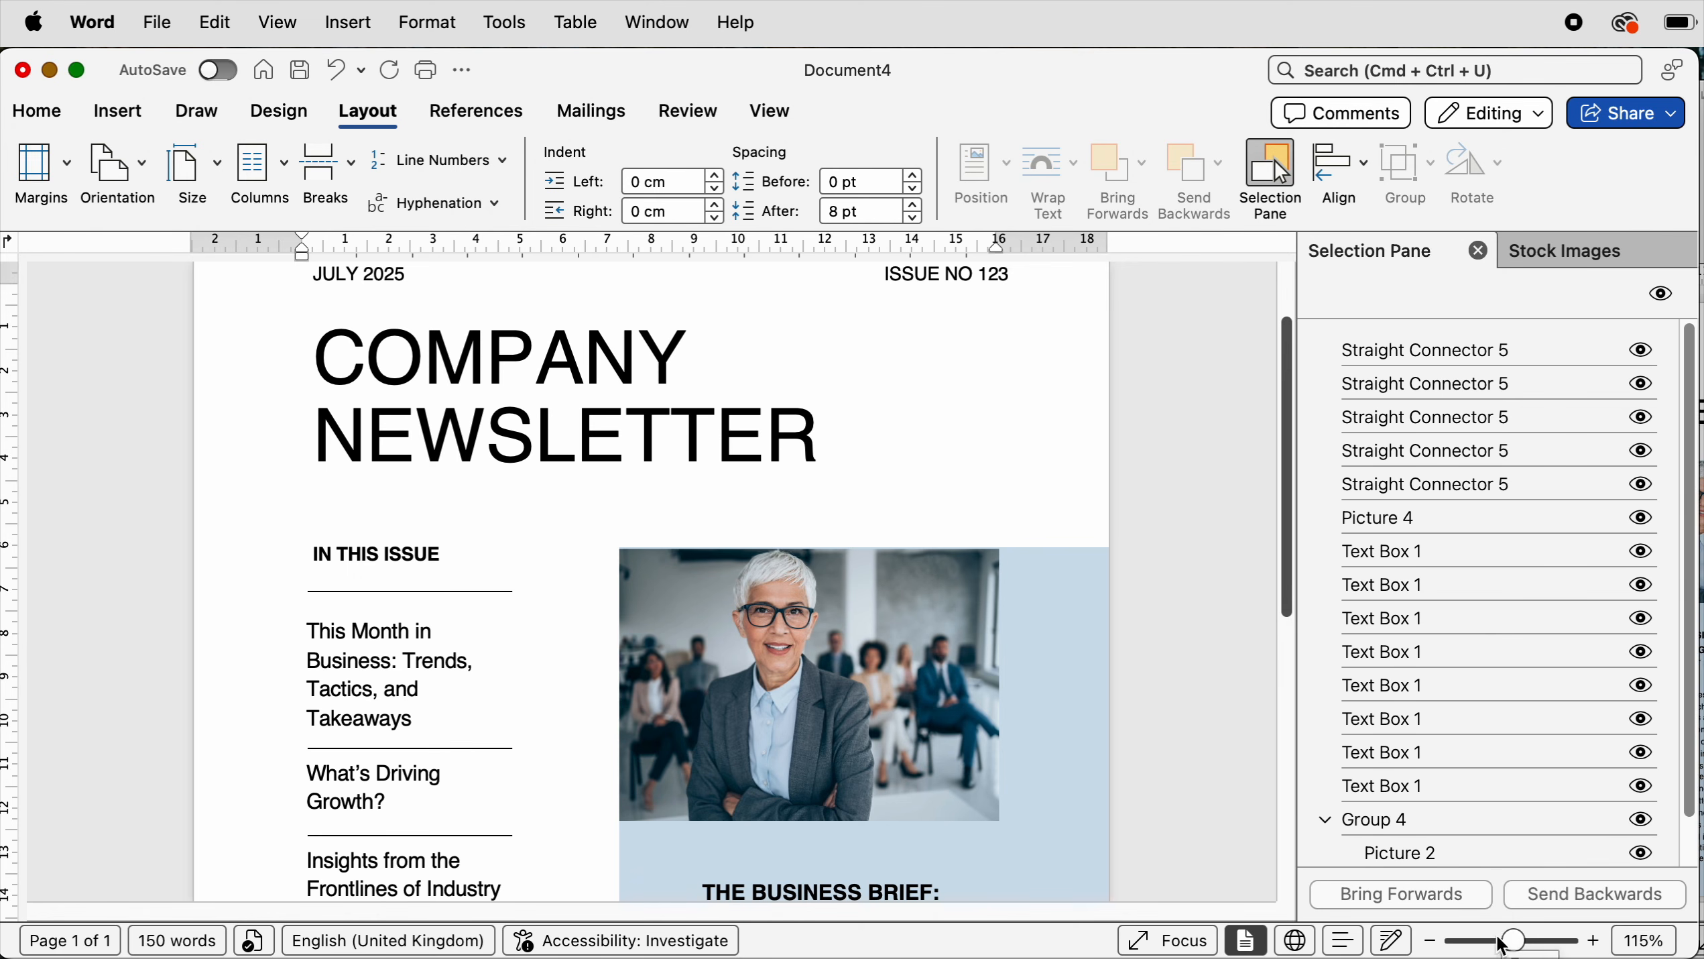
# - Open the Save As dialog for the whole newsletter page and review the available file formats without saving
pyautogui.click(1514, 948)
pyautogui.moveTo(1513, 948); pyautogui.dragTo(1473, 949)
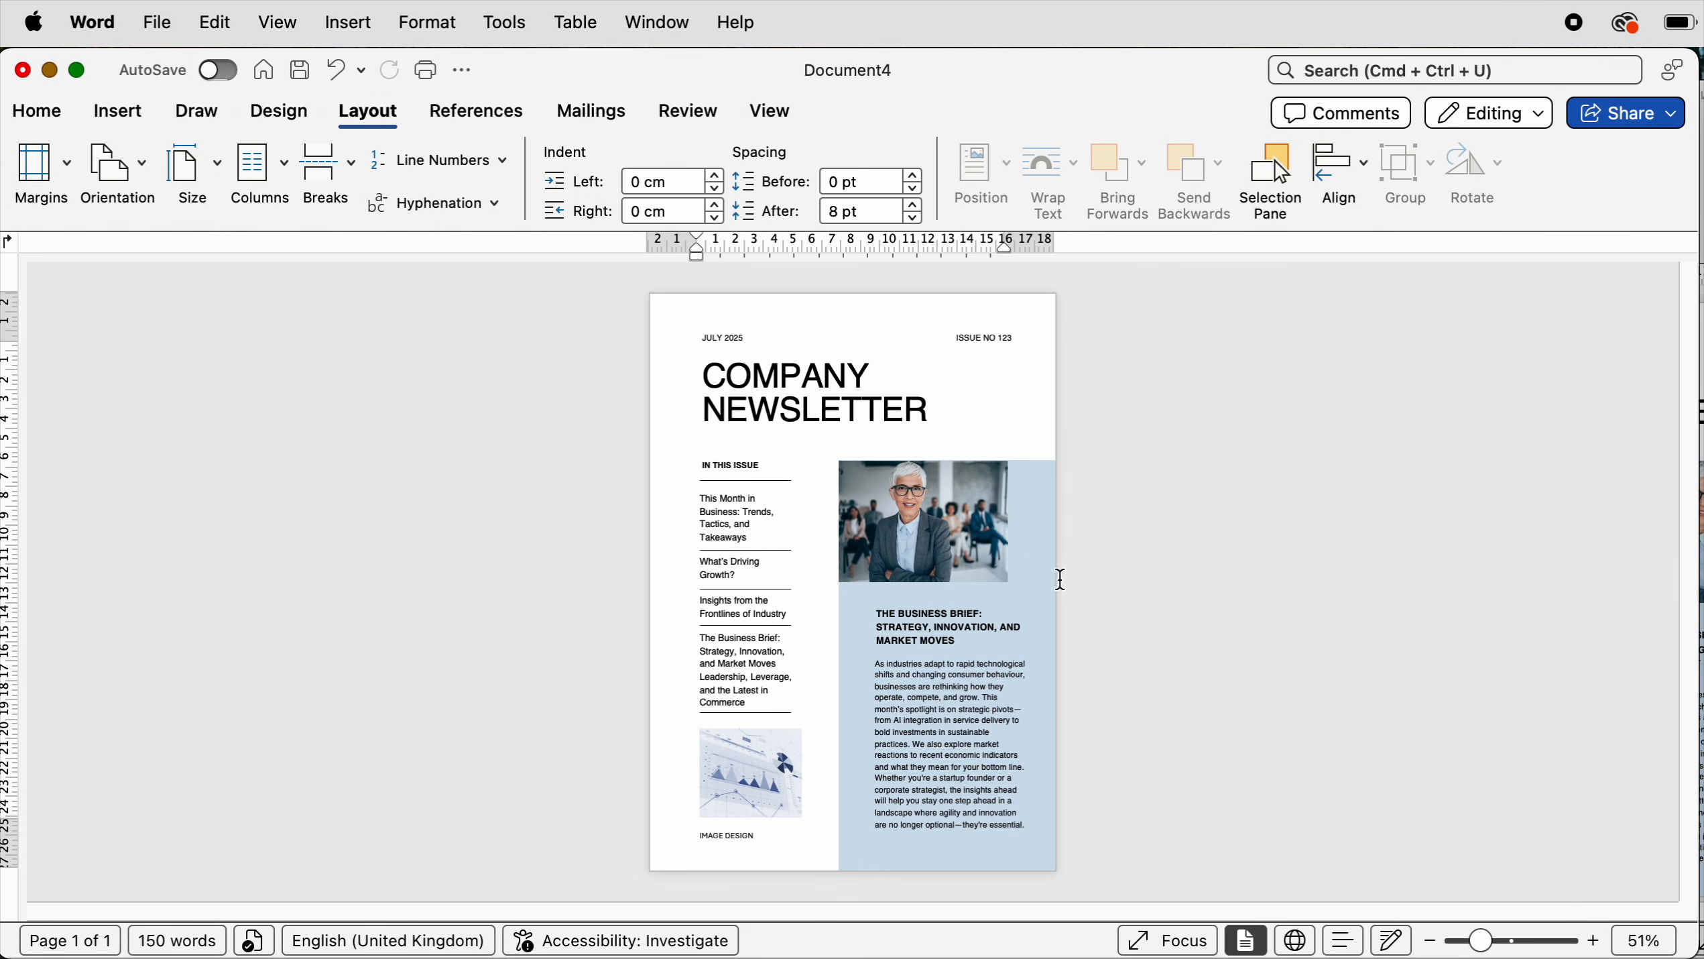
pyautogui.click(156, 24)
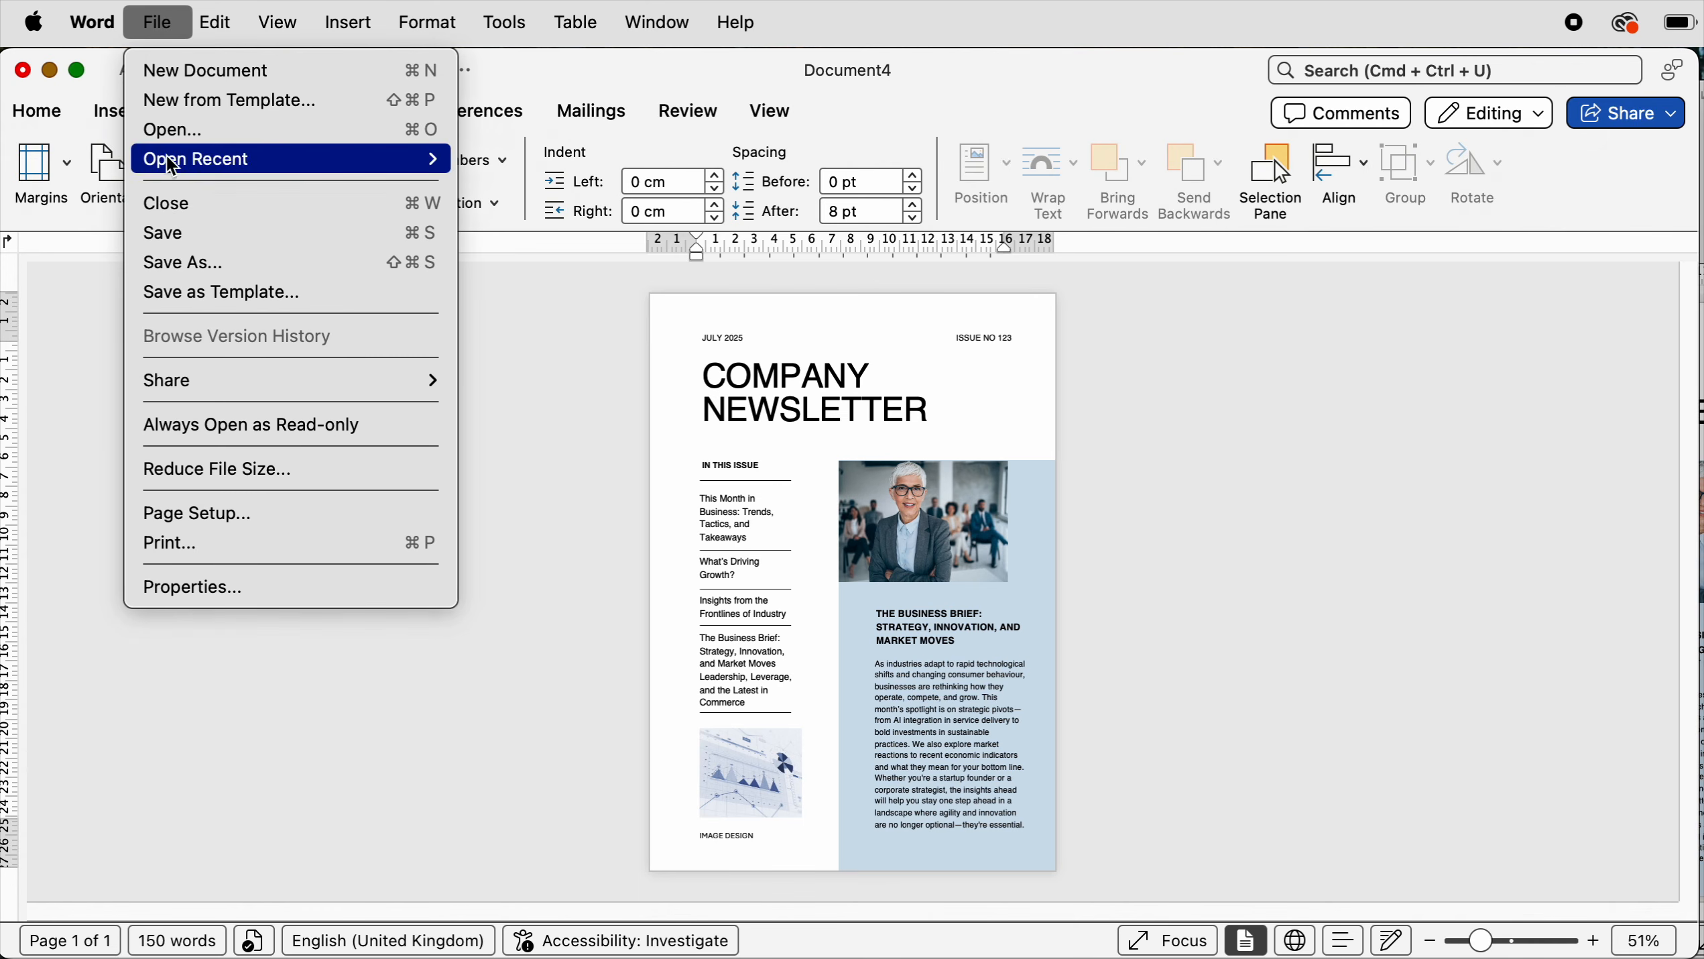
pyautogui.click(180, 264)
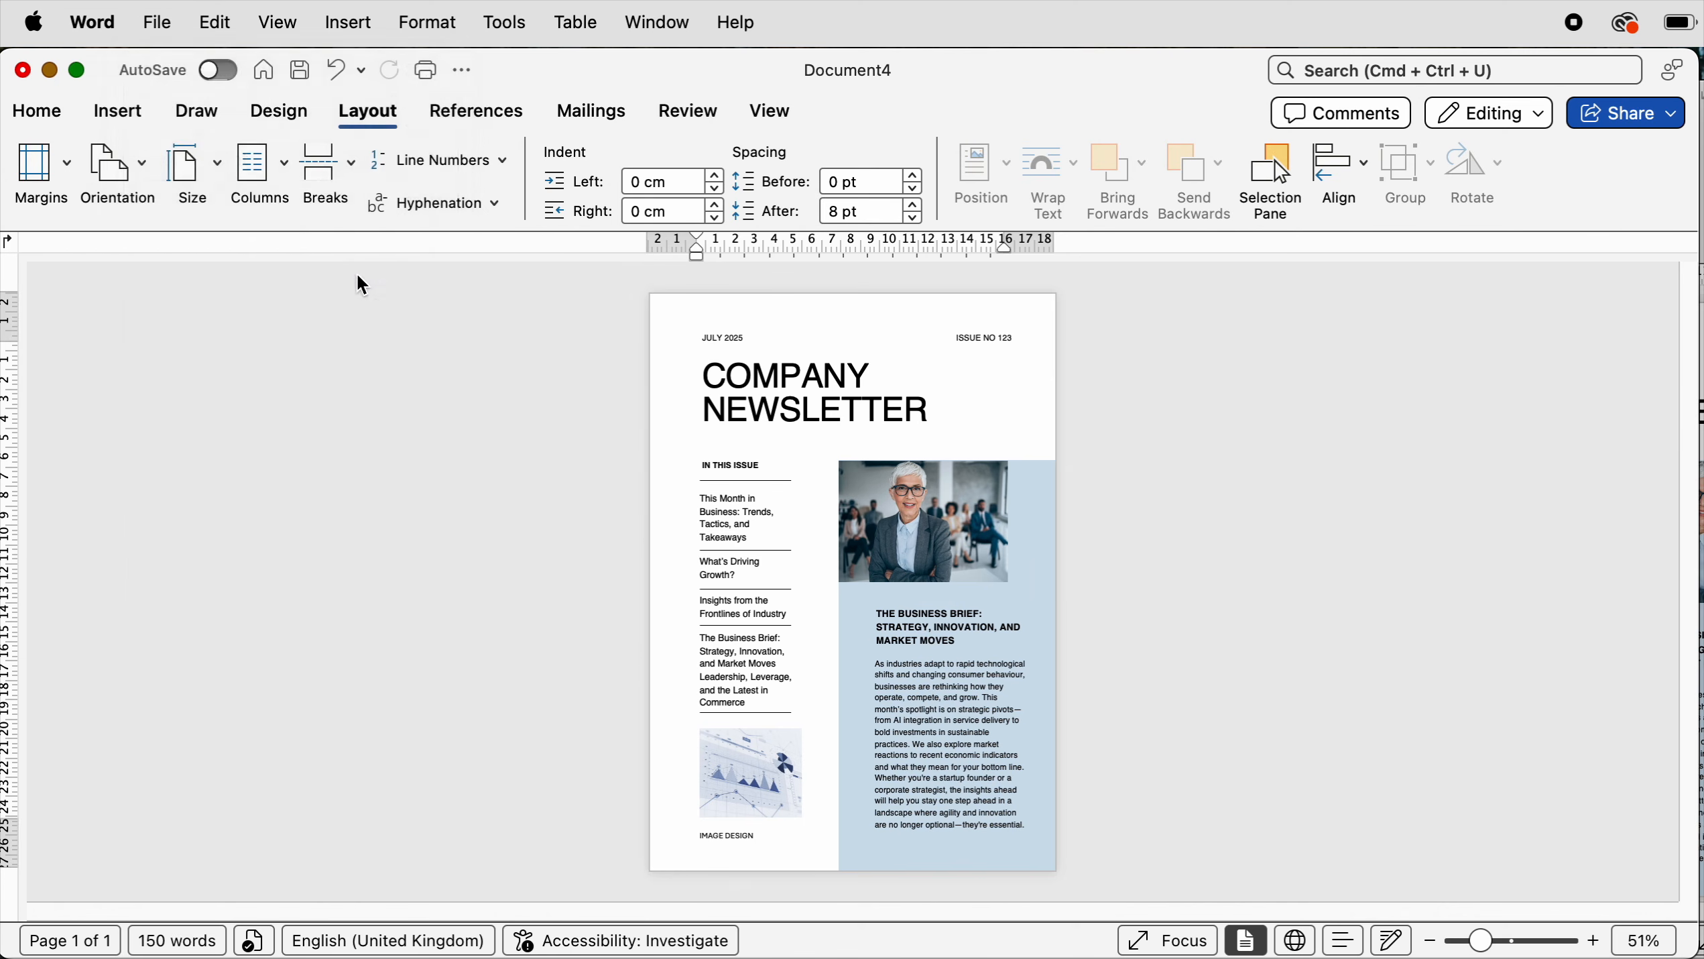
pyautogui.click(960, 556)
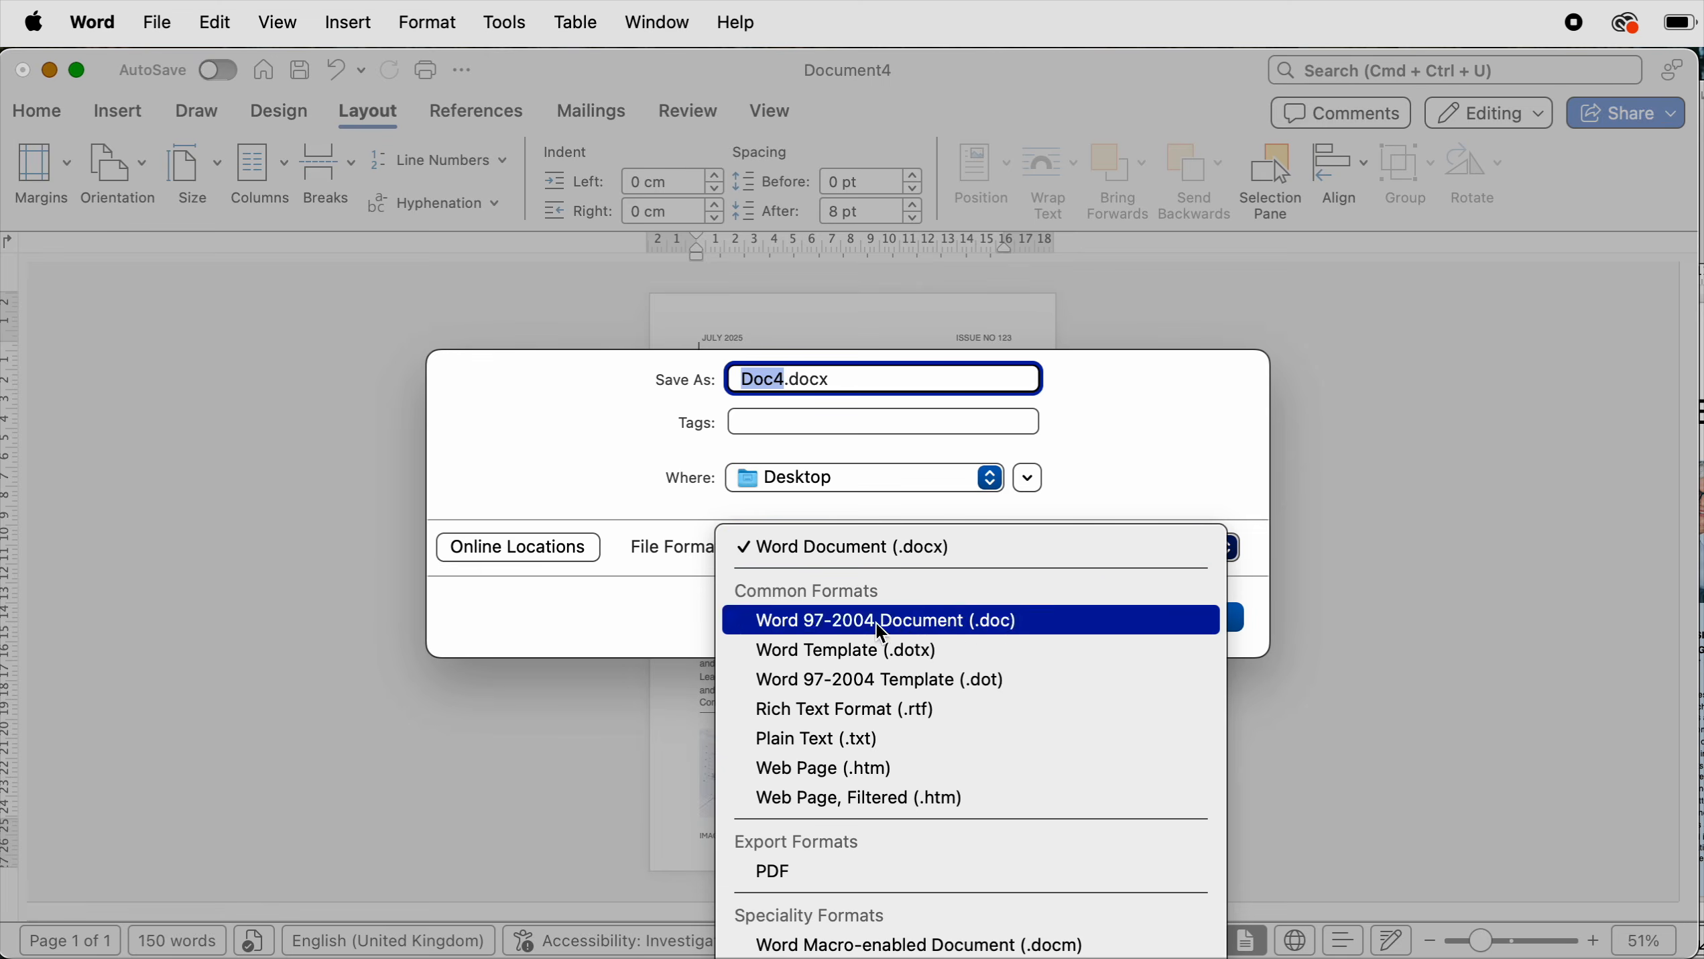
pyautogui.click(1115, 434)
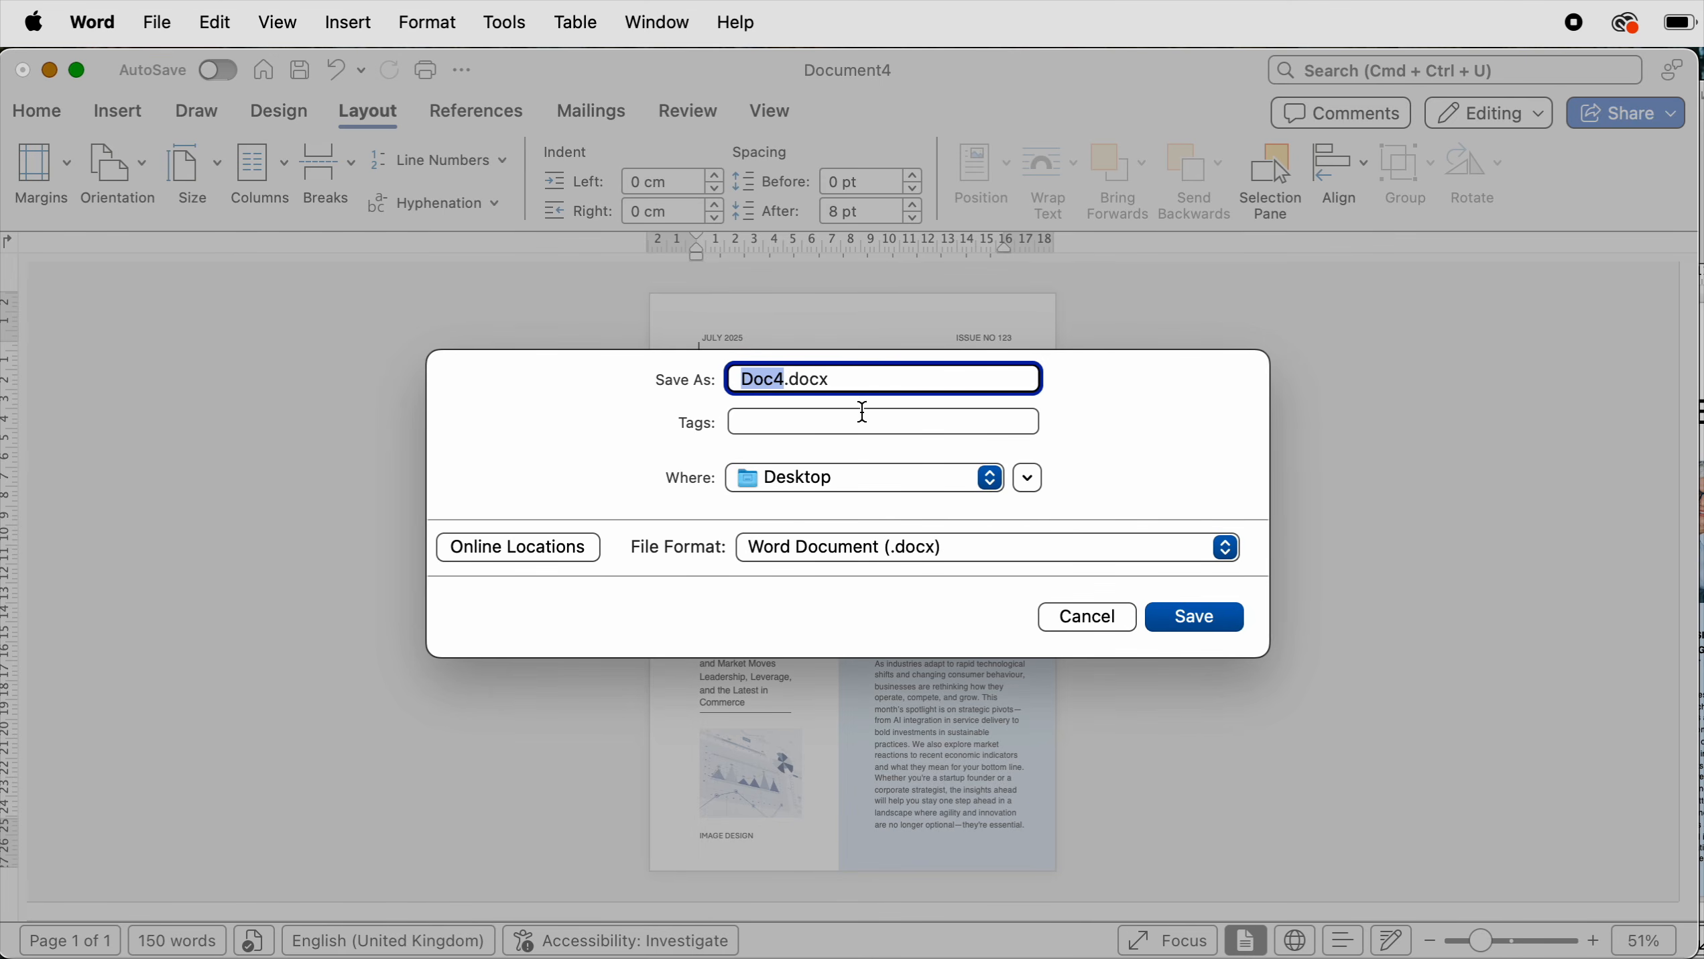
pyautogui.click(1068, 627)
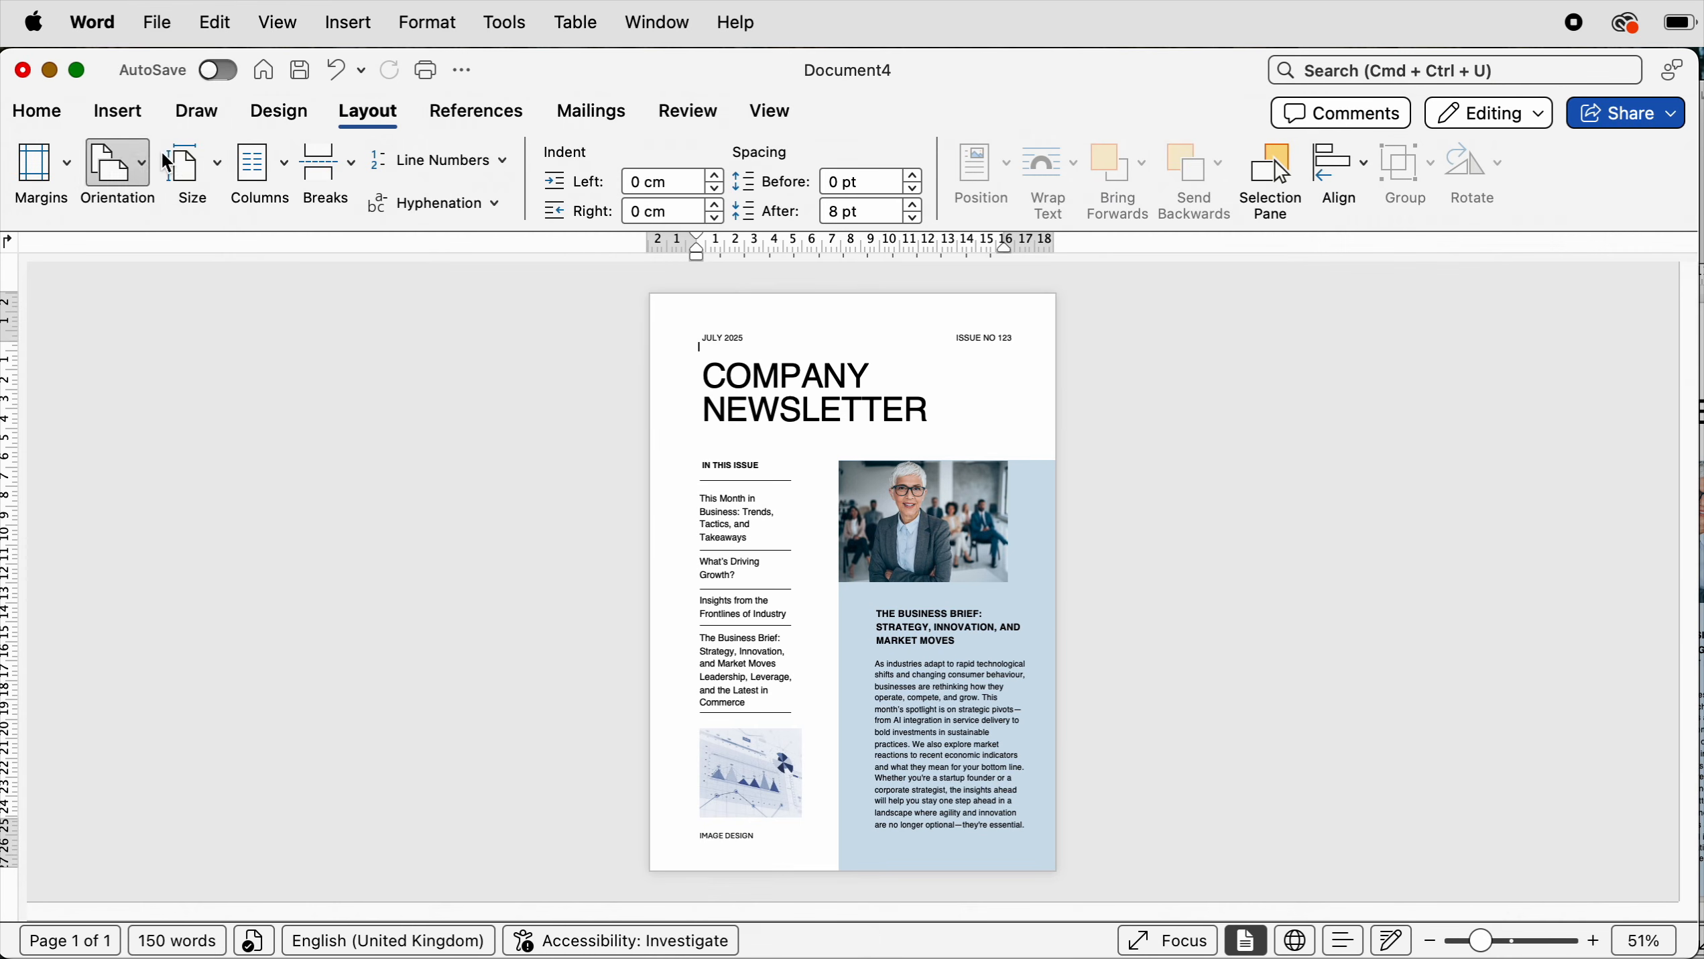
# - Try saving the newsletter as a Word template Doc4.dotx in the Templates folder
pyautogui.click(160, 26)
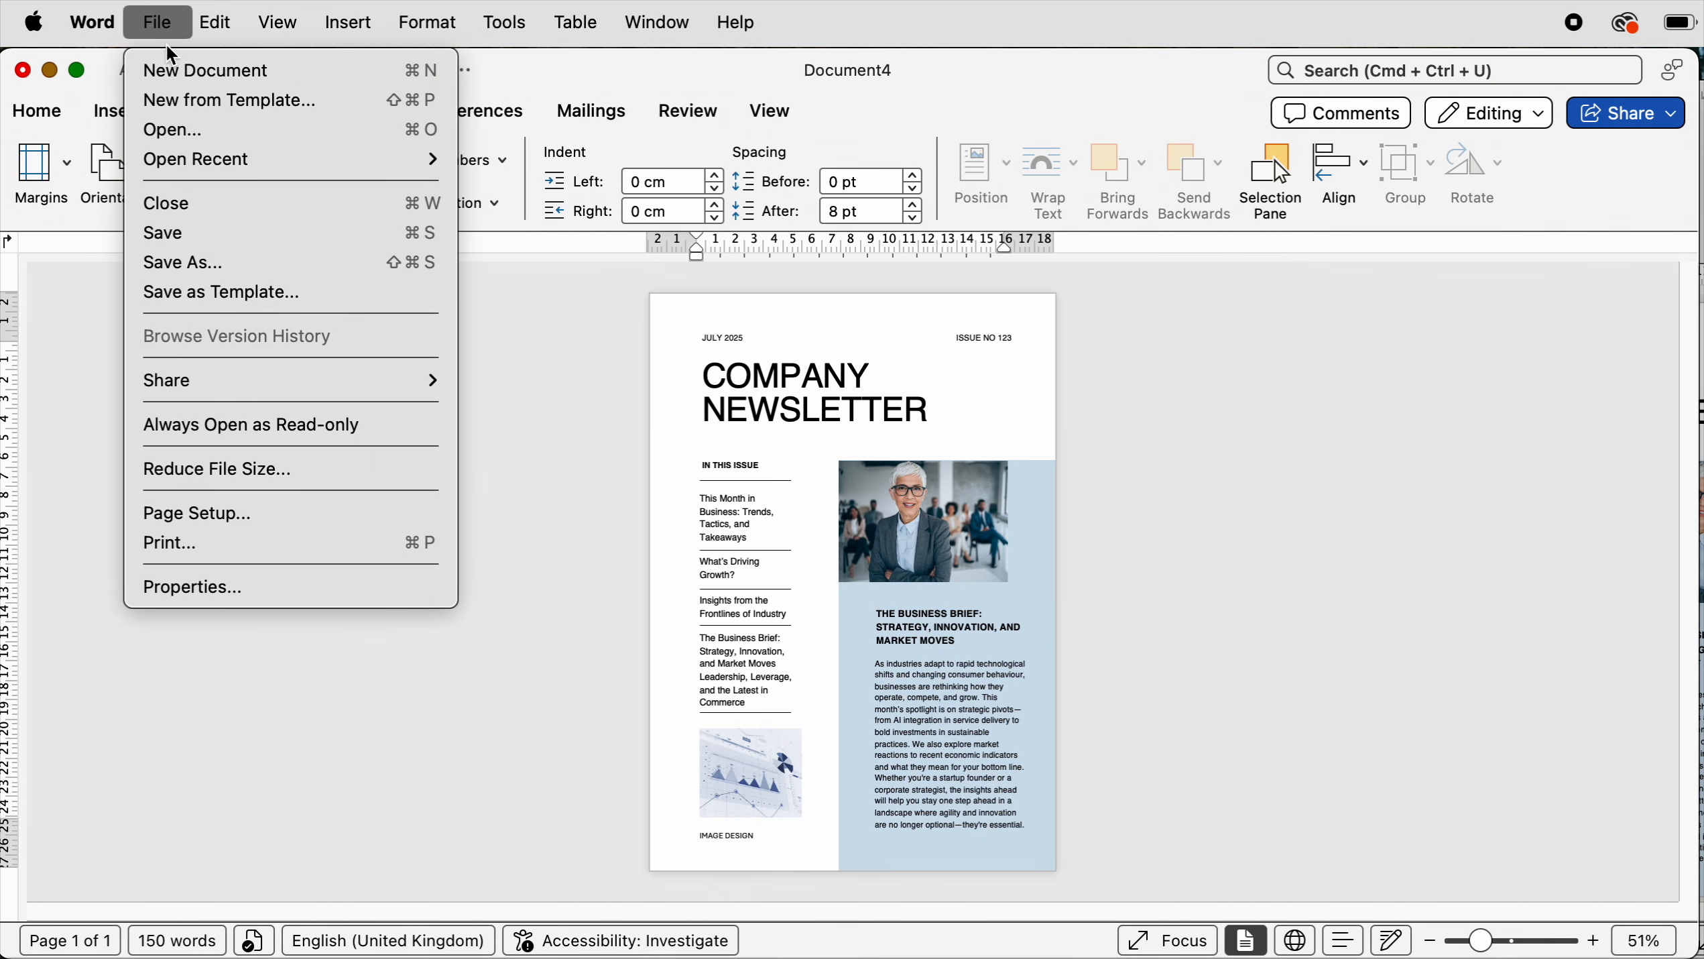
pyautogui.click(219, 294)
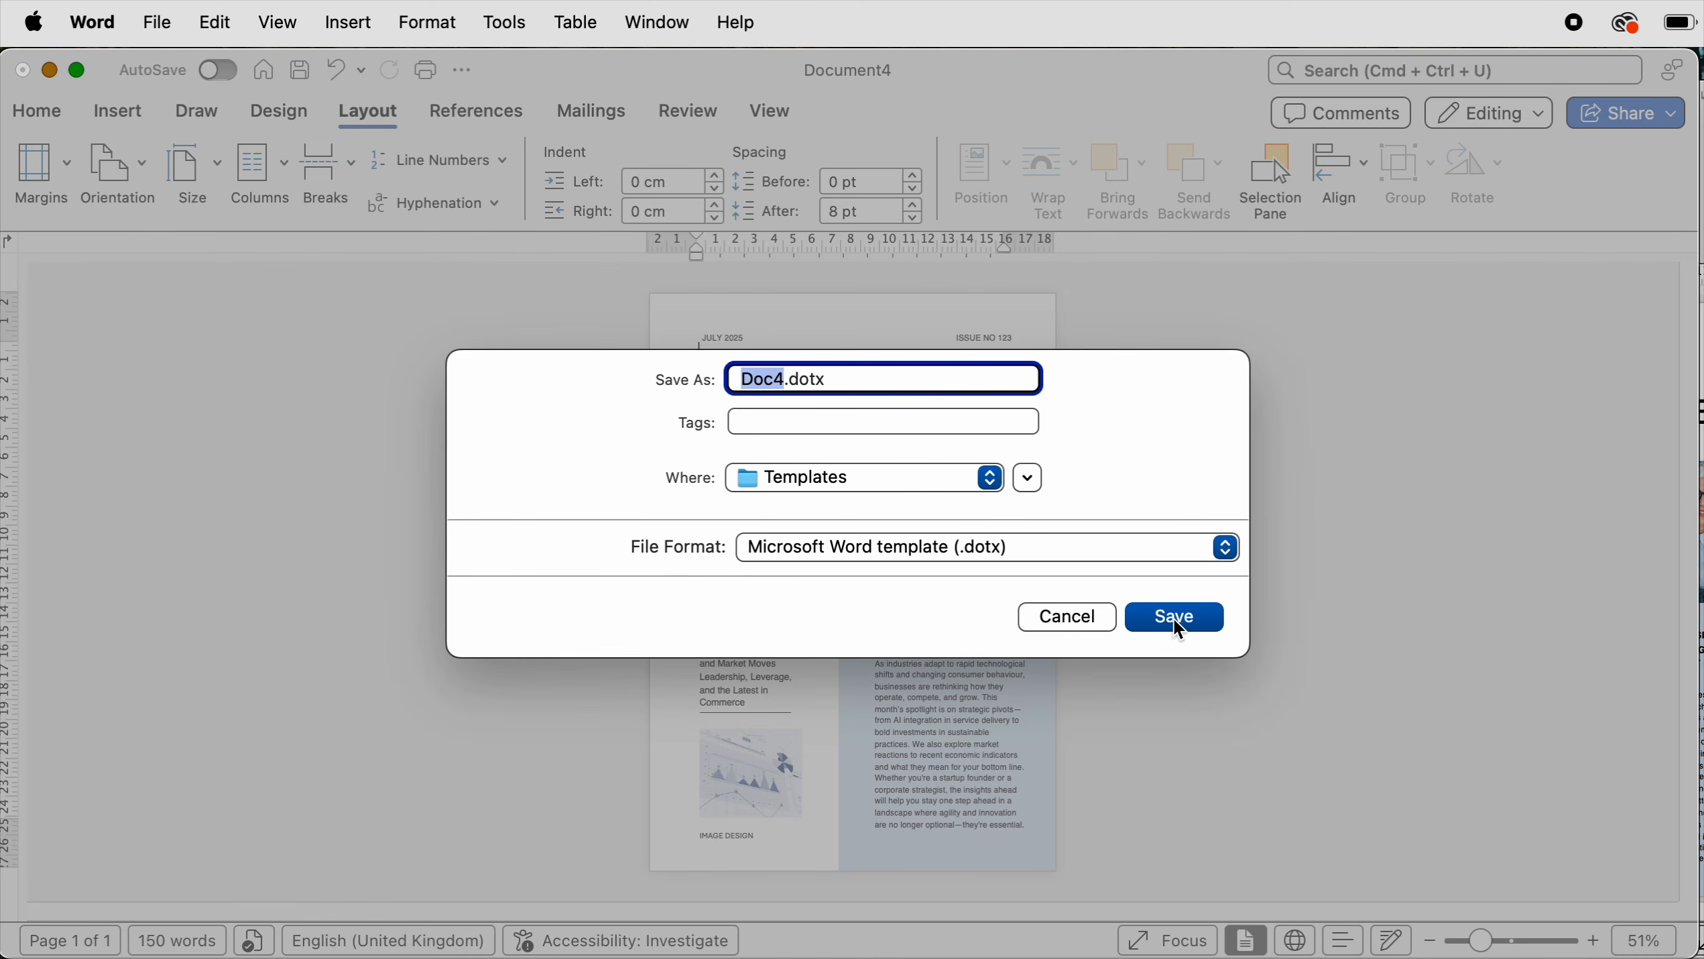
pyautogui.click(1087, 625)
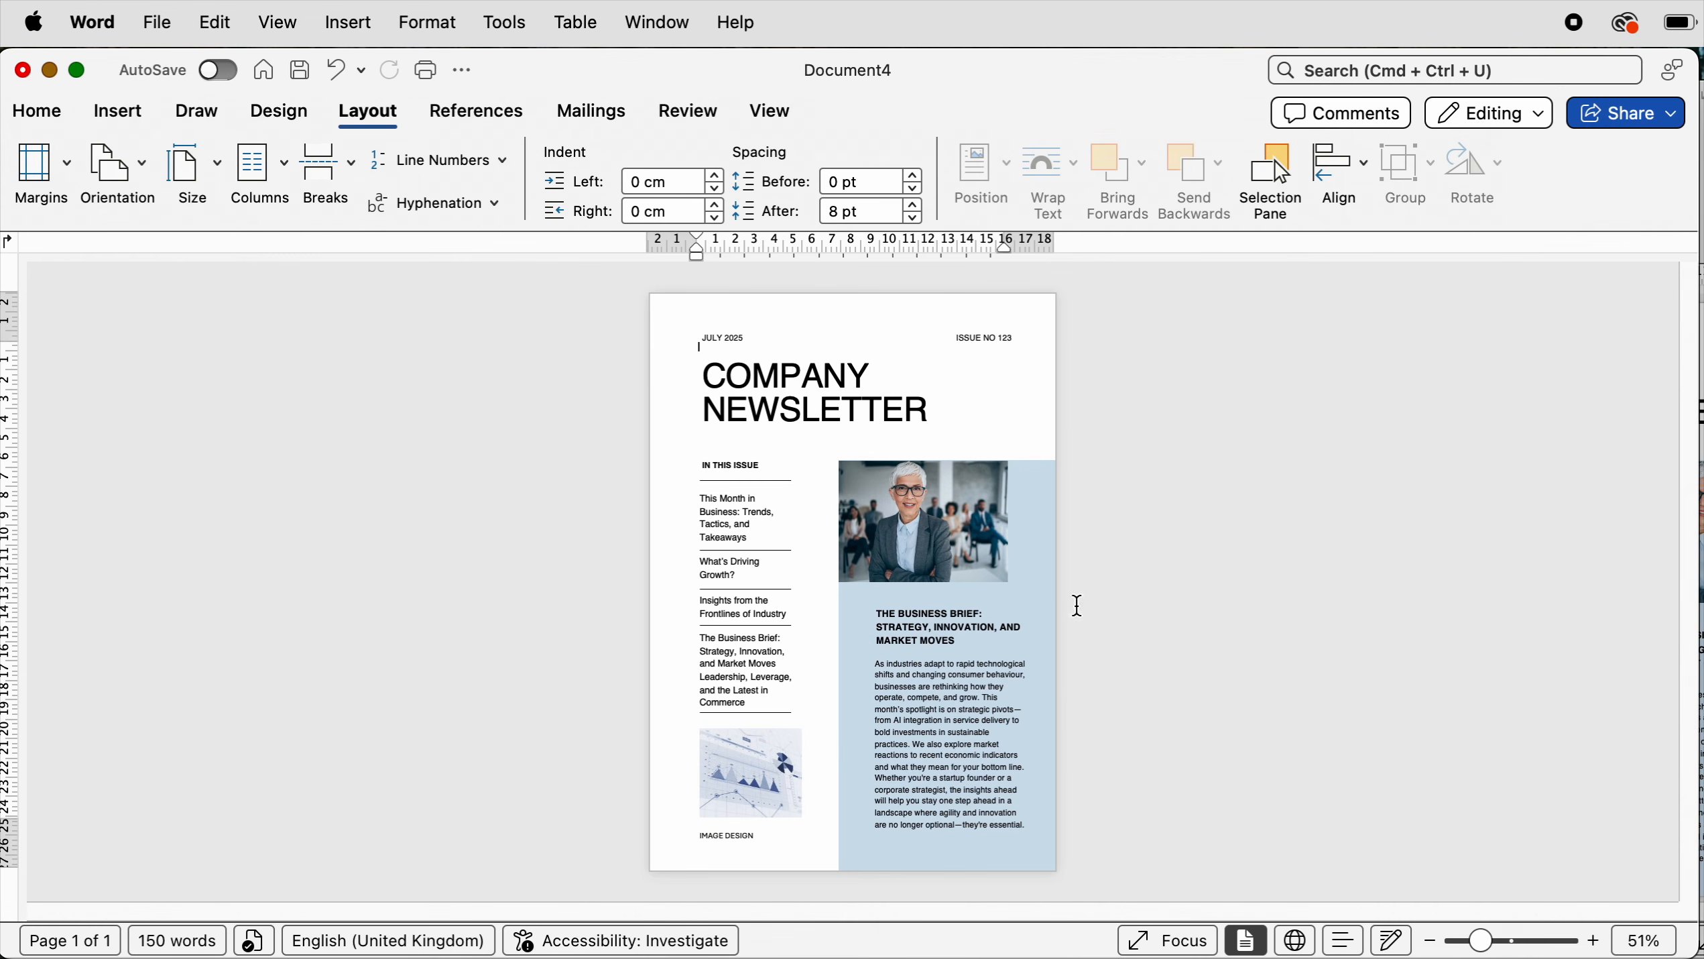